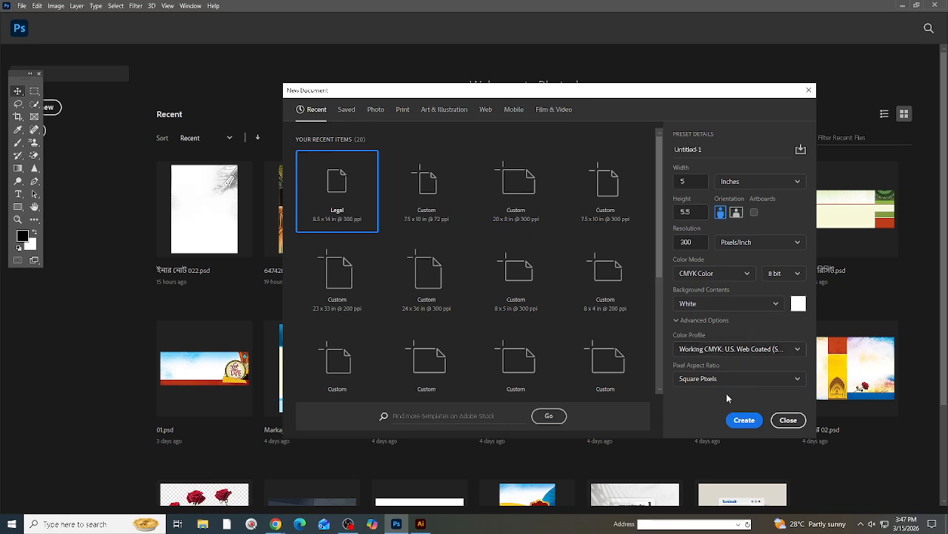
Step: Create a 5 × 5.5 inch CMYK document at 300 pixels/inch with a white background
{"action": "left_click", "coordinate": [744, 420]}
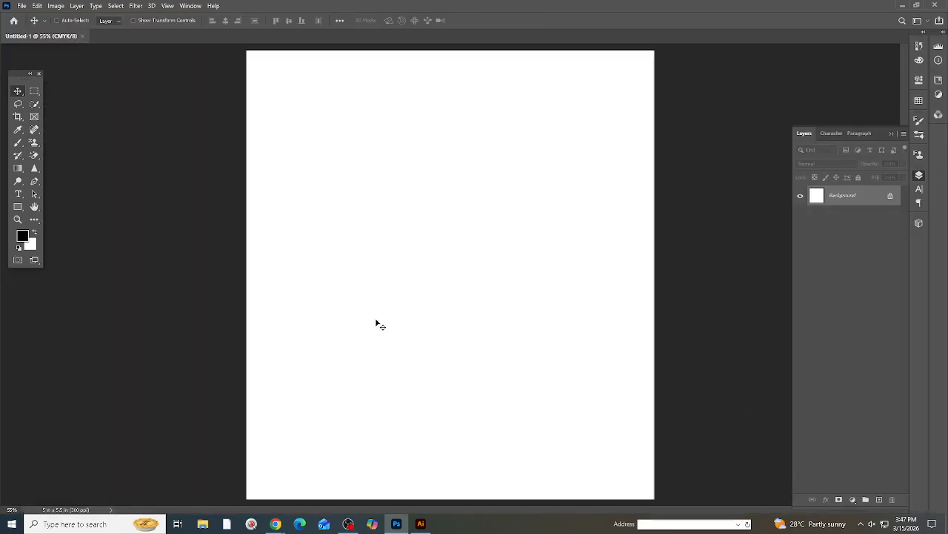
{"action": "scroll", "coordinate": [447, 285], "scroll_direction": "down", "scroll_amount": 2}
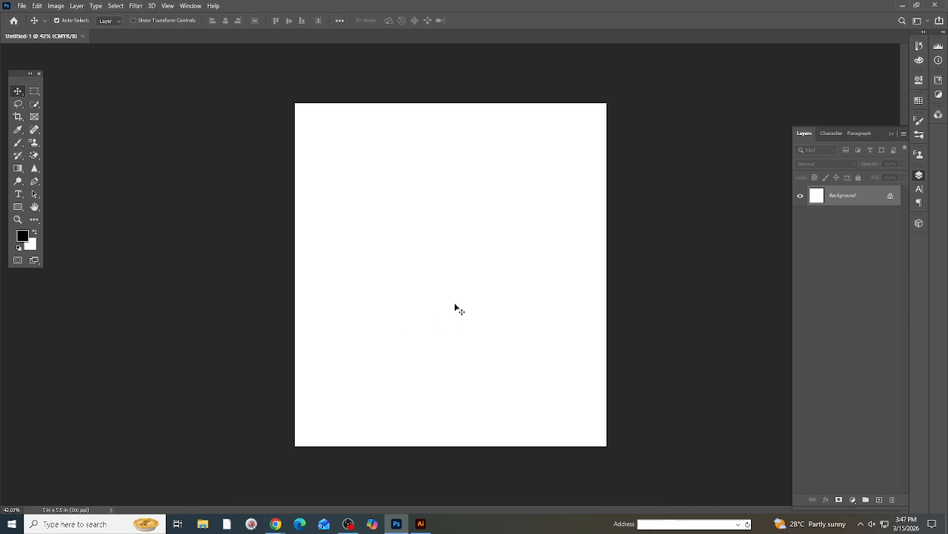
{"action": "scroll", "coordinate": [455, 308], "scroll_direction": "down", "scroll_amount": 1}
{"action": "scroll", "coordinate": [445, 303], "scroll_direction": "up", "scroll_amount": 2}
{"action": "scroll", "coordinate": [444, 266], "scroll_direction": "down", "scroll_amount": 1}
{"action": "scroll", "coordinate": [434, 290], "scroll_direction": "up", "scroll_amount": 1}
{"action": "scroll", "coordinate": [413, 394], "scroll_direction": "down", "scroll_amount": 1}
{"action": "scroll", "coordinate": [417, 381], "scroll_direction": "up", "scroll_amount": 2}
{"action": "scroll", "coordinate": [533, 224], "scroll_direction": "down", "scroll_amount": 2}
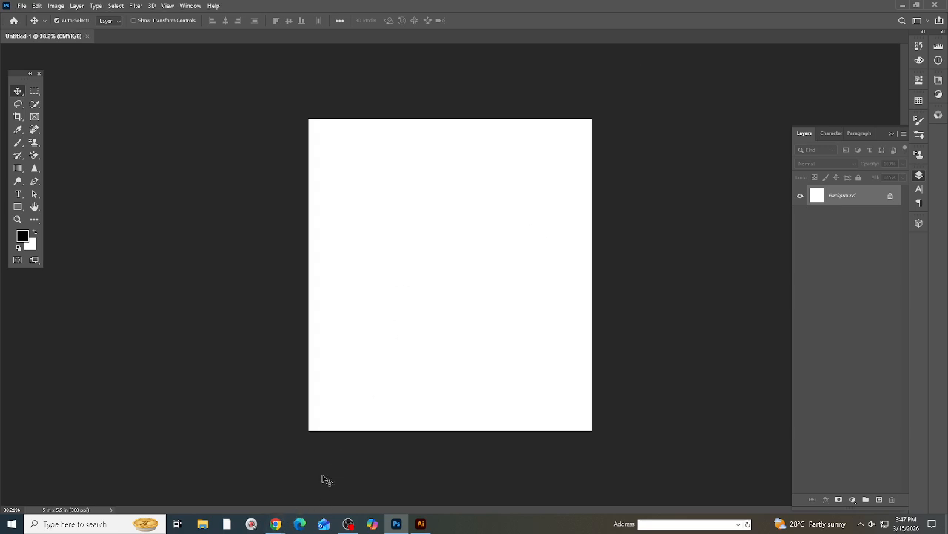
Step: Switch to Pinterest in Chrome and search your own Pins for "eid"
{"action": "mouse_move", "coordinate": [275, 523]}
{"action": "left_click", "coordinate": [223, 474]}
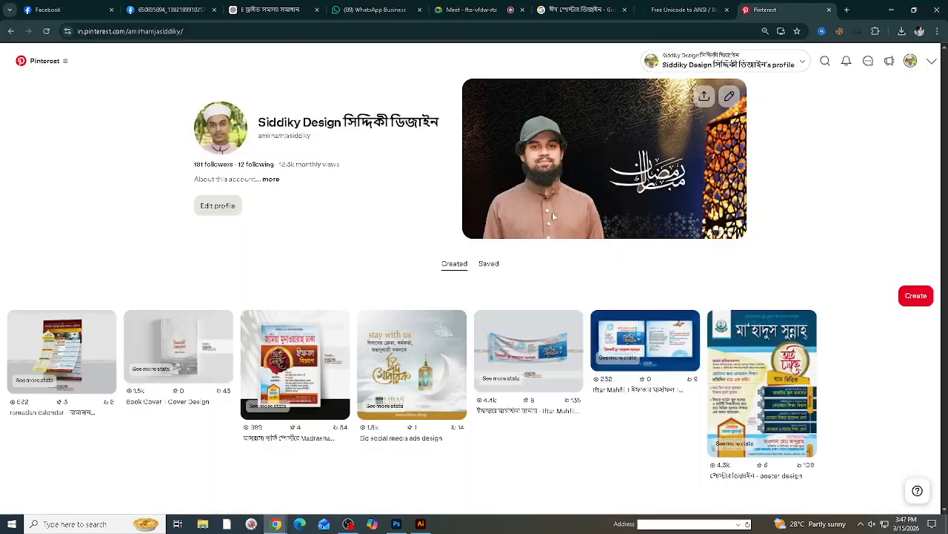
{"action": "left_click", "coordinate": [826, 62]}
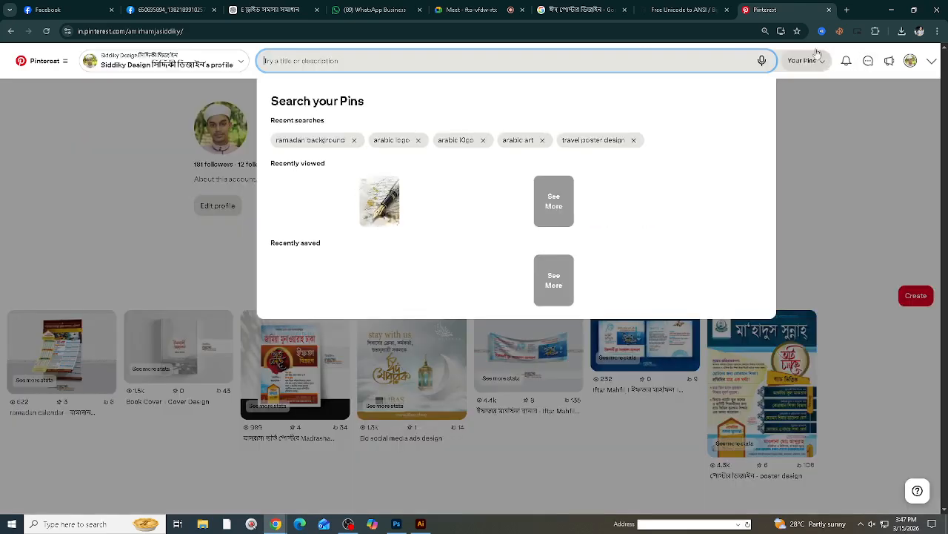
{"action": "type", "text": "W"}
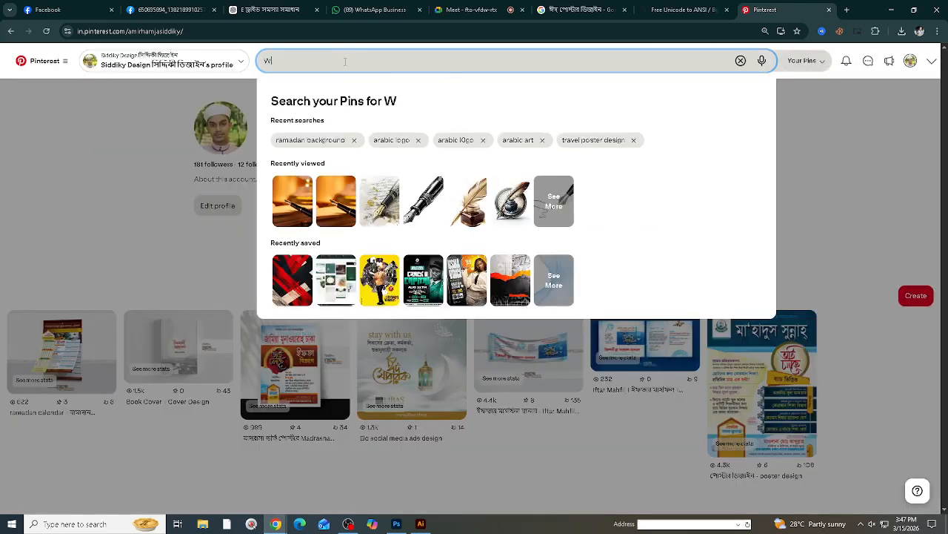
{"action": "key", "text": "BackSpace"}
{"action": "type", "text": "eid"}
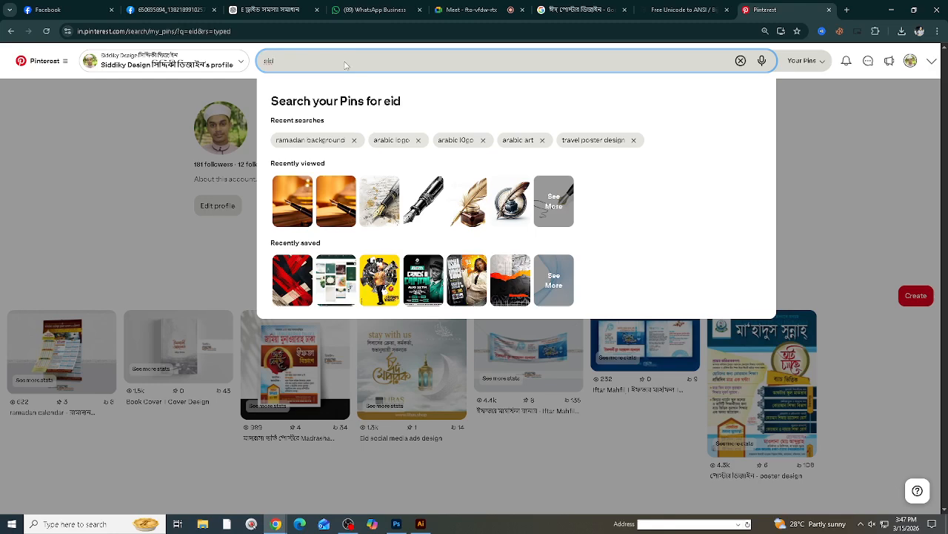
{"action": "key", "text": "Return"}
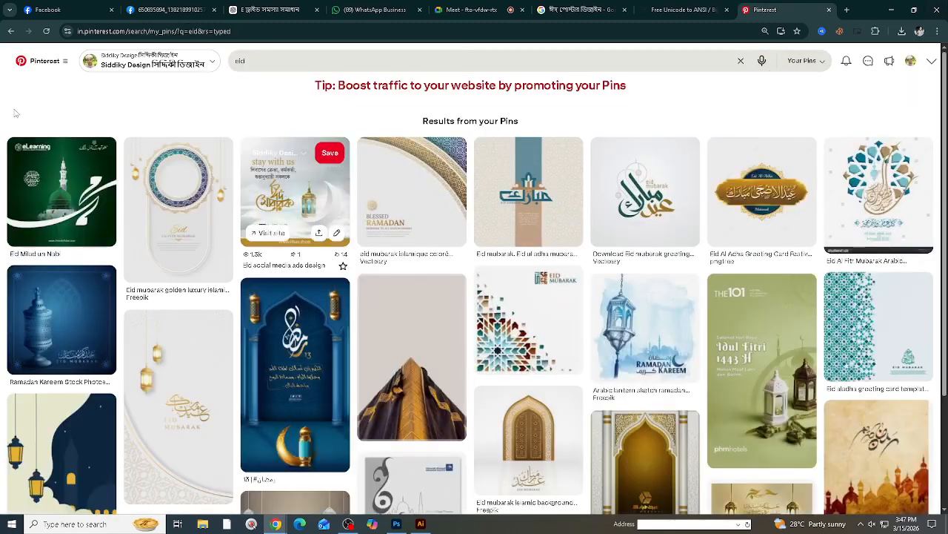
Step: Open the Eid social media ads design pin, and from its related pins open the thartheel poster with the lantern and leaves
{"action": "left_click", "coordinate": [297, 189]}
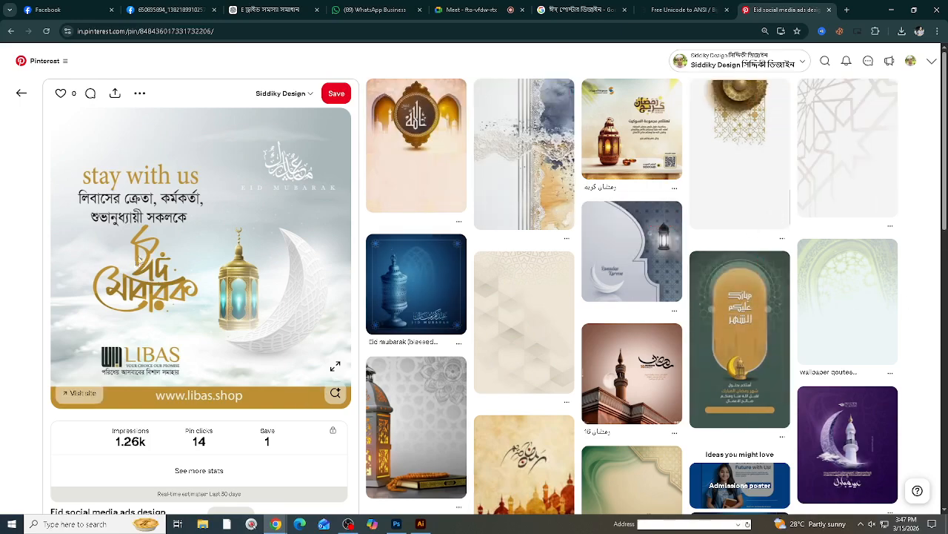
{"action": "scroll", "coordinate": [593, 160], "scroll_direction": "down", "scroll_amount": 8}
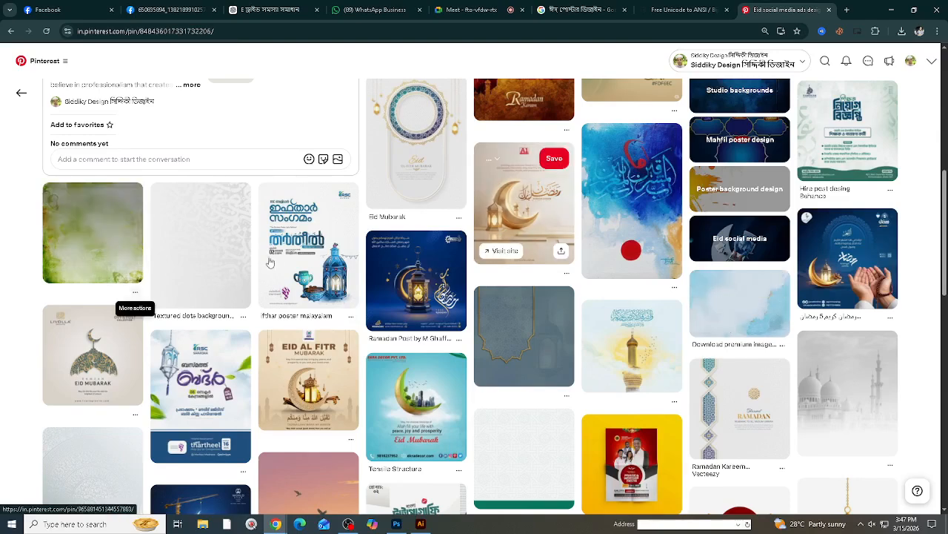
{"action": "scroll", "coordinate": [270, 262], "scroll_direction": "down", "scroll_amount": 2}
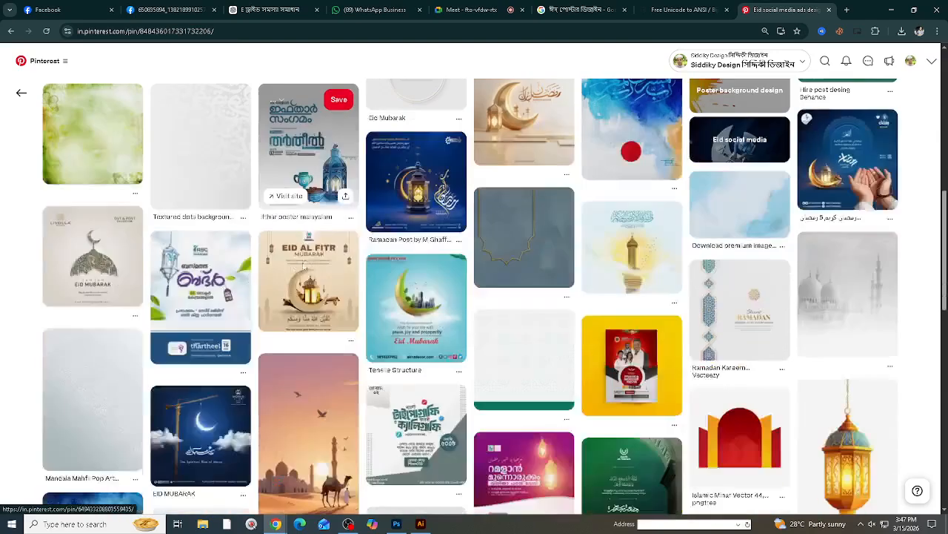
{"action": "left_click", "coordinate": [180, 285]}
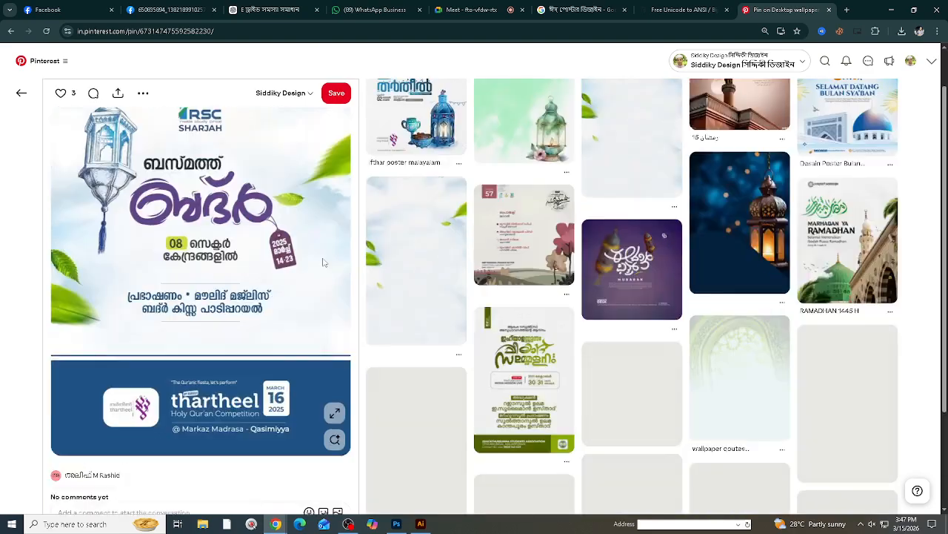
Step: Open the thartheel poster's image in a new tab and return to the Eid social media ads pin
{"action": "scroll", "coordinate": [685, 257], "scroll_direction": "down", "scroll_amount": 1}
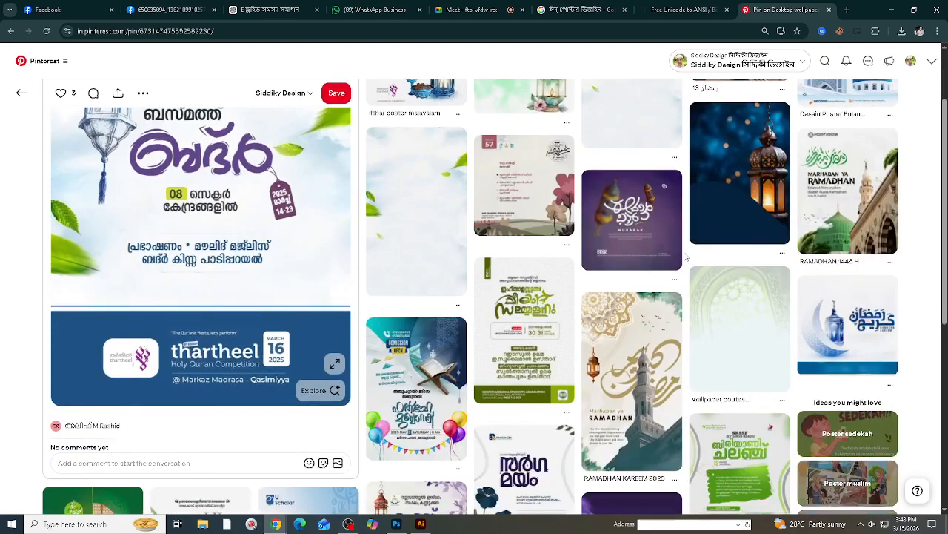
{"action": "scroll", "coordinate": [684, 255], "scroll_direction": "down", "scroll_amount": 3}
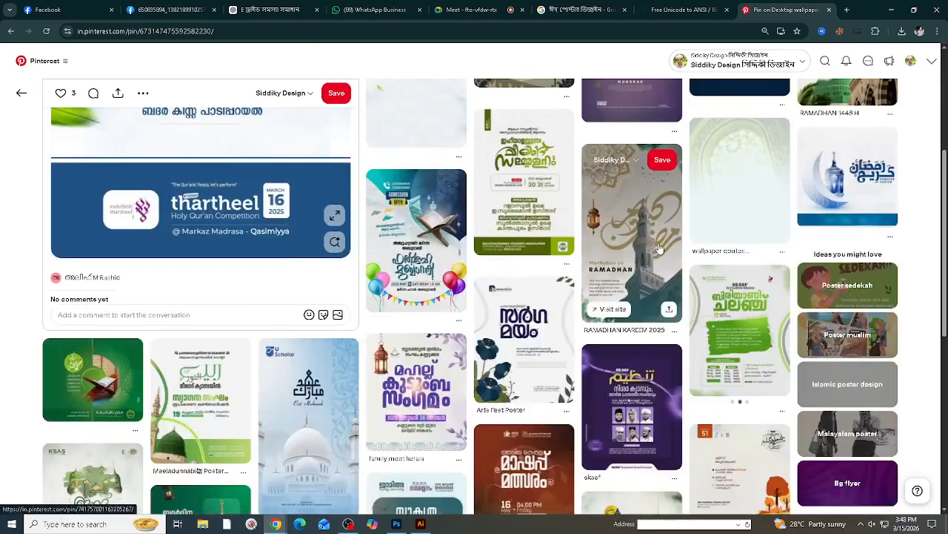
{"action": "scroll", "coordinate": [637, 259], "scroll_direction": "down", "scroll_amount": 1}
{"action": "scroll", "coordinate": [638, 259], "scroll_direction": "down", "scroll_amount": 1}
{"action": "scroll", "coordinate": [326, 239], "scroll_direction": "up", "scroll_amount": 7}
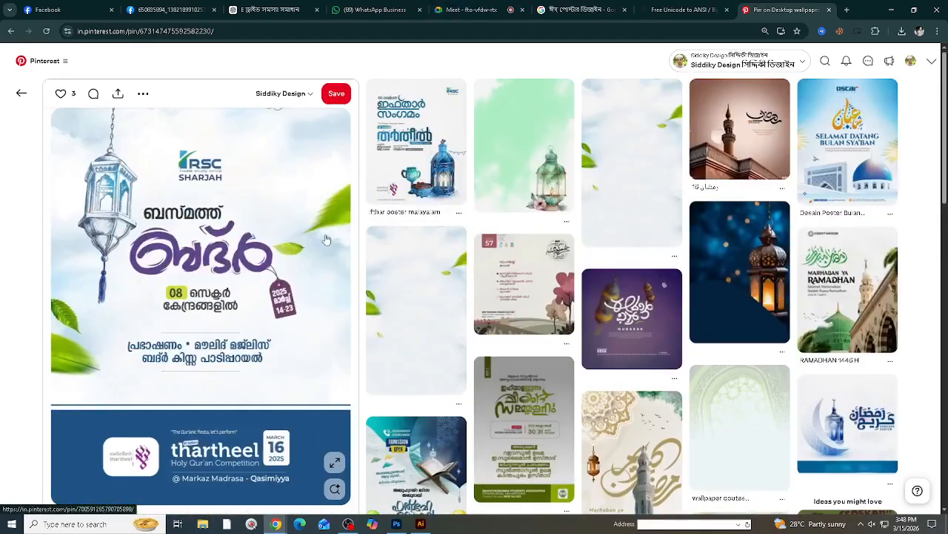
{"action": "right_click", "coordinate": [326, 239]}
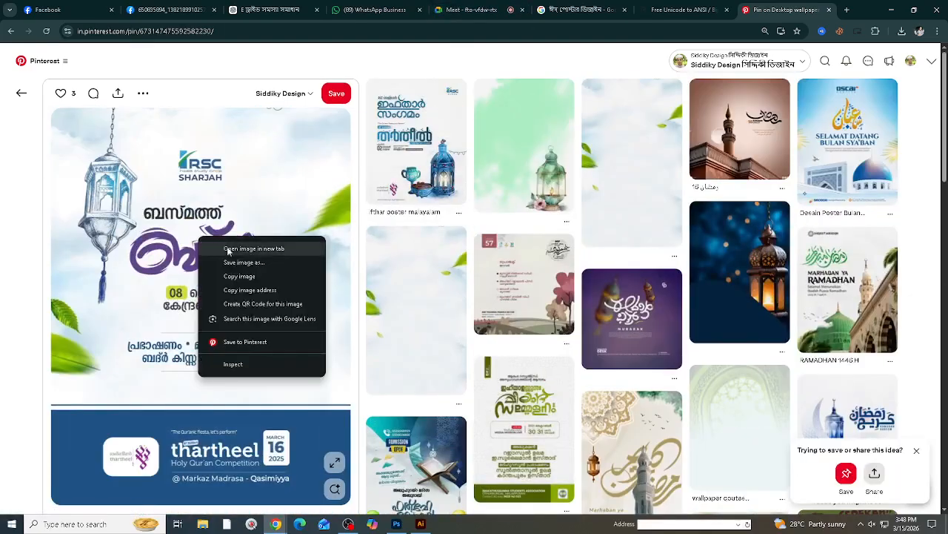
{"action": "scroll", "coordinate": [499, 230], "scroll_direction": "down", "scroll_amount": 2}
{"action": "scroll", "coordinate": [498, 230], "scroll_direction": "down", "scroll_amount": 1}
{"action": "scroll", "coordinate": [301, 194], "scroll_direction": "up", "scroll_amount": 3}
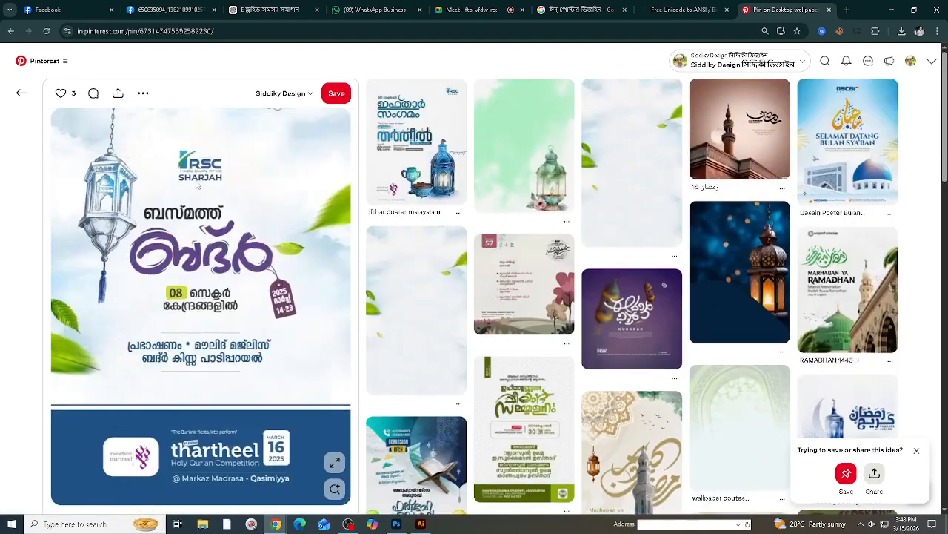
{"action": "right_click", "coordinate": [224, 194]}
{"action": "left_click", "coordinate": [224, 194]}
{"action": "left_click", "coordinate": [10, 31]}
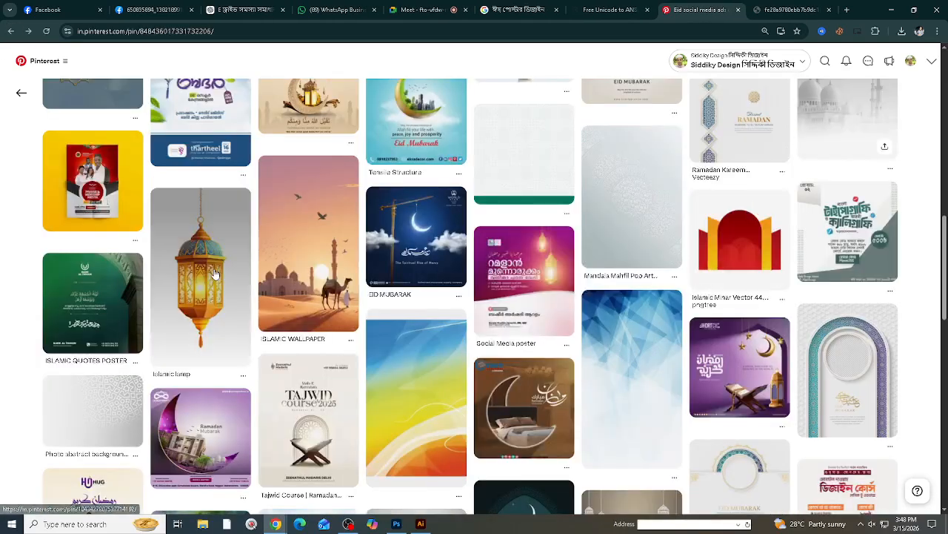
Step: Open the Islamic lamp pin and the Ramadan Kareem pin with the ornamental border in new tabs
{"action": "right_click", "coordinate": [214, 271]}
{"action": "left_click", "coordinate": [248, 285]}
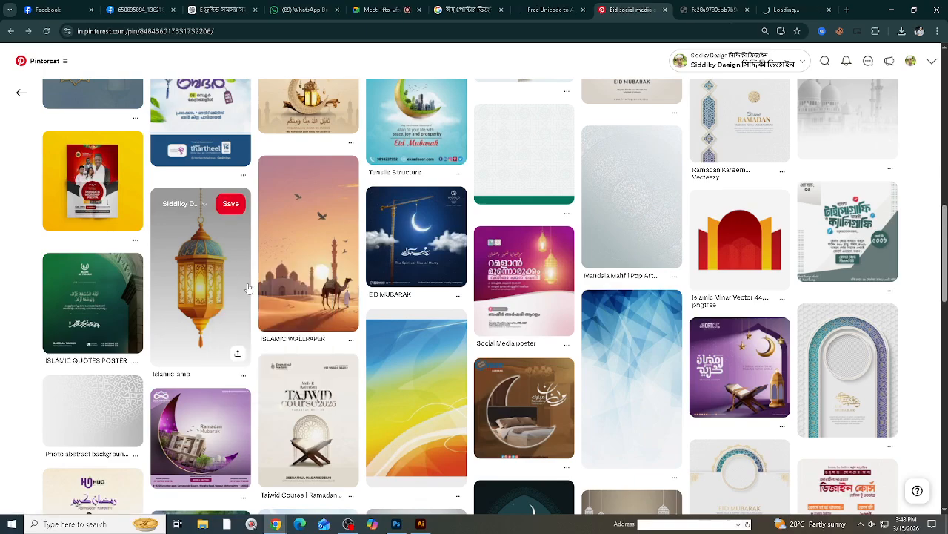
{"action": "scroll", "coordinate": [247, 286], "scroll_direction": "down", "scroll_amount": 2}
{"action": "scroll", "coordinate": [208, 390], "scroll_direction": "down", "scroll_amount": 3}
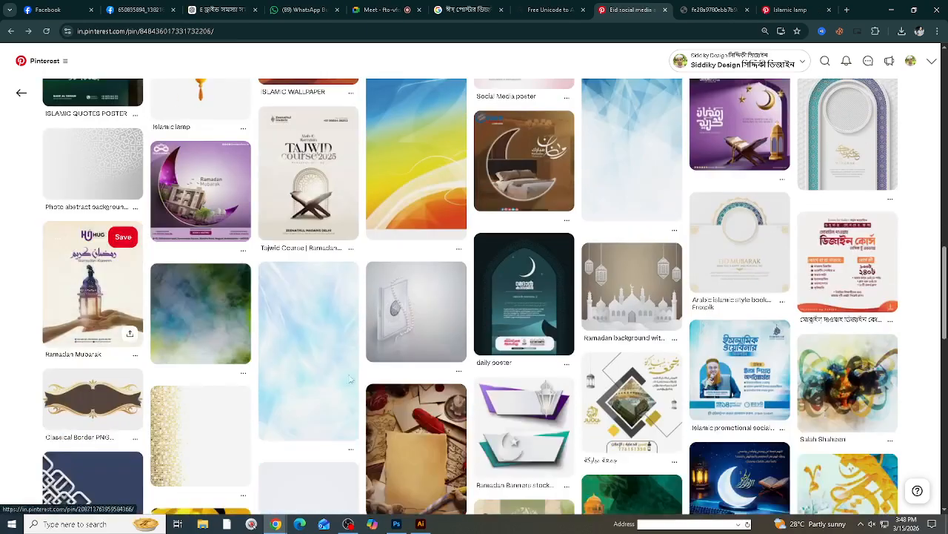
{"action": "scroll", "coordinate": [680, 307], "scroll_direction": "up", "scroll_amount": 3}
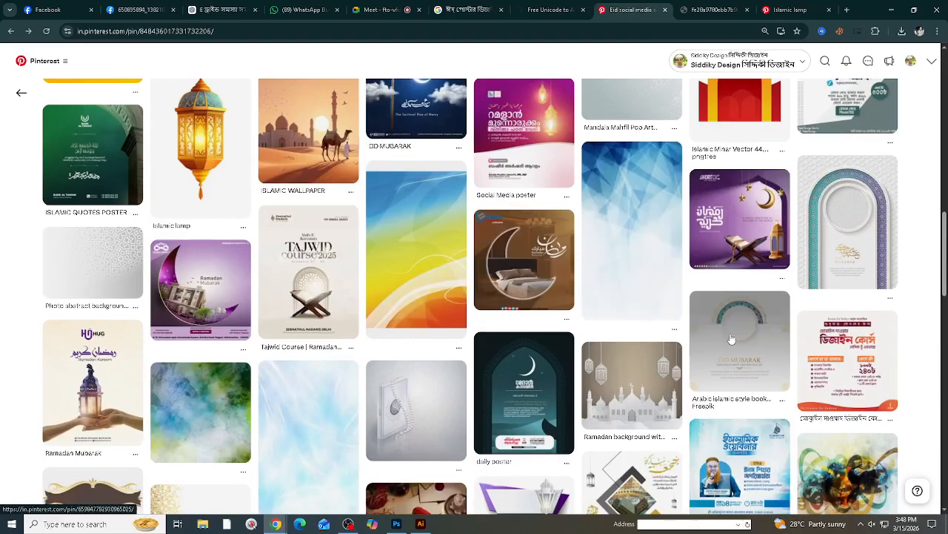
{"action": "scroll", "coordinate": [680, 308], "scroll_direction": "up", "scroll_amount": 3}
{"action": "scroll", "coordinate": [621, 284], "scroll_direction": "up", "scroll_amount": 2}
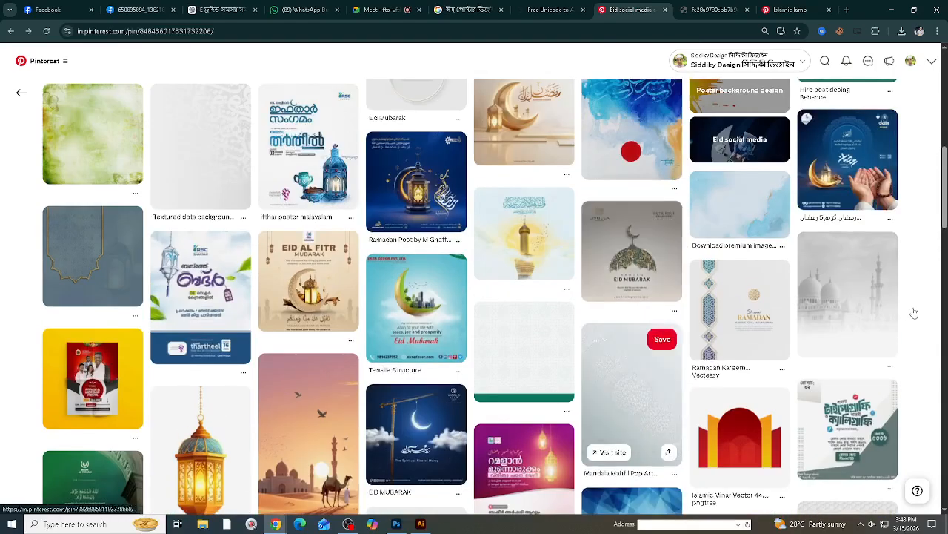
{"action": "right_click", "coordinate": [729, 357]}
{"action": "left_click", "coordinate": [763, 367]}
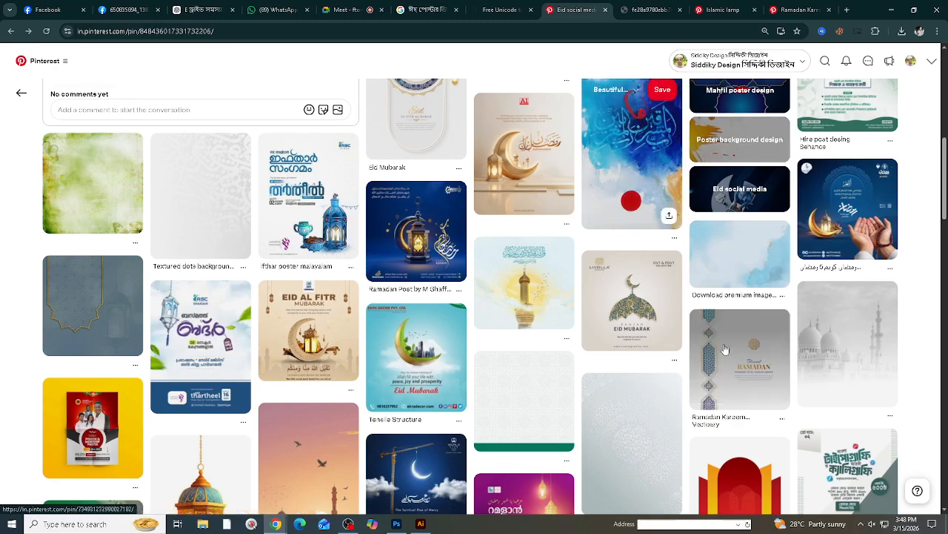
Step: View the opened Islamic lamp pin, and copy the image from the Ramadan Kareem decorative social media post pin
{"action": "left_click", "coordinate": [722, 9]}
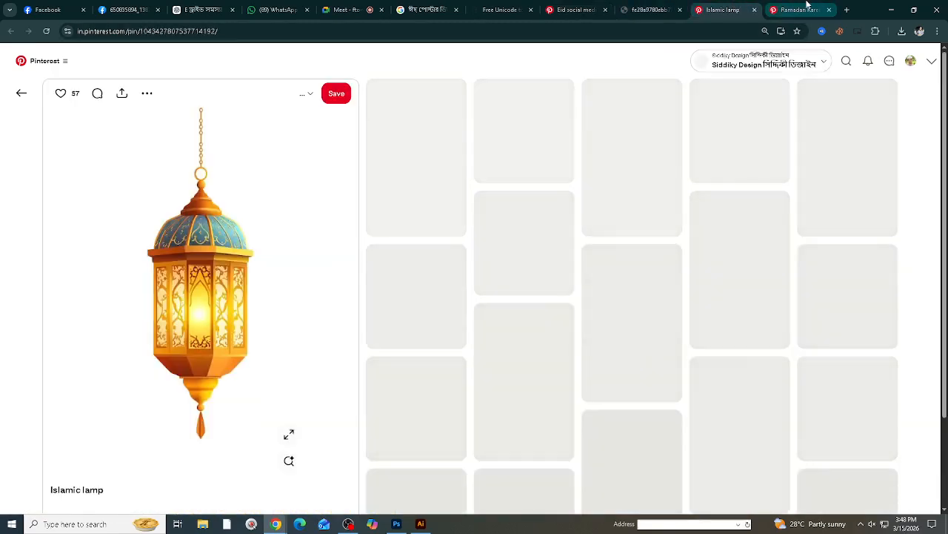
{"action": "left_click", "coordinate": [808, 9]}
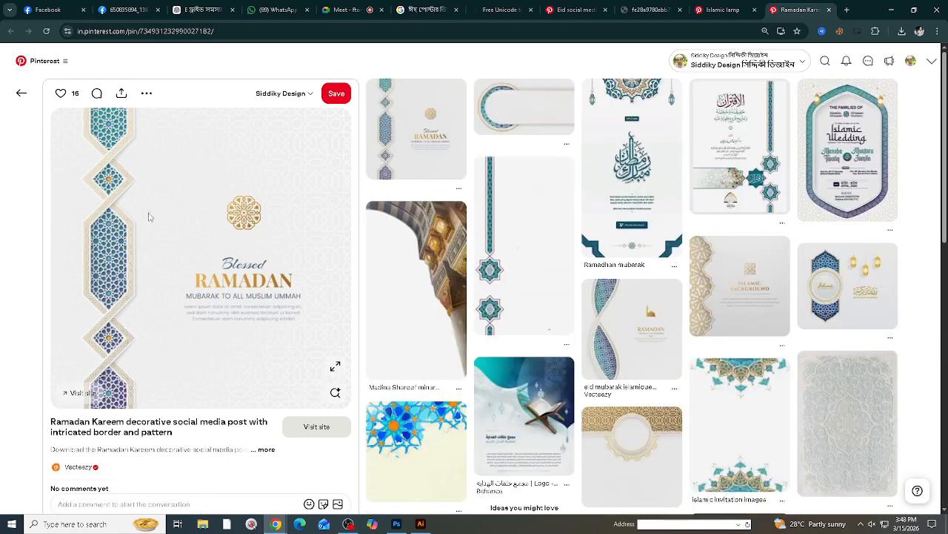
{"action": "right_click", "coordinate": [148, 217]}
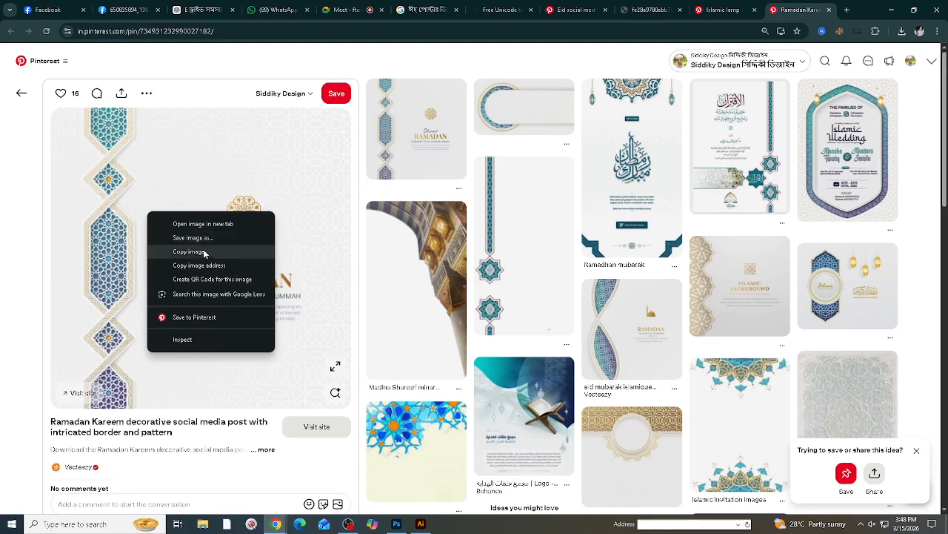
{"action": "left_click", "coordinate": [204, 254]}
{"action": "scroll", "coordinate": [492, 351], "scroll_direction": "down", "scroll_amount": 1}
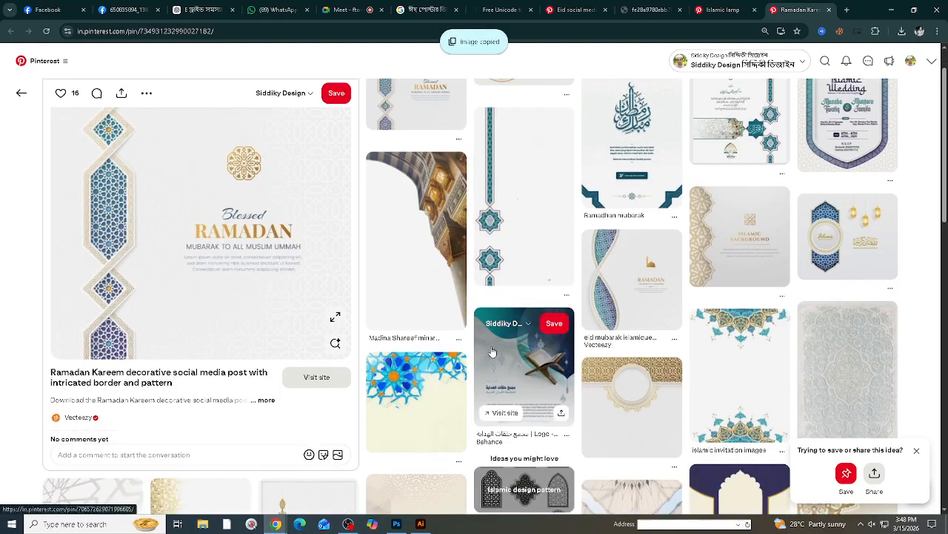
{"action": "scroll", "coordinate": [492, 351], "scroll_direction": "down", "scroll_amount": 2}
Step: Switch to Illustrator, paste the Ramadan image into the Eid Mobarak file and move it clear of the artboard beside the greeting
{"action": "left_click", "coordinate": [396, 523]}
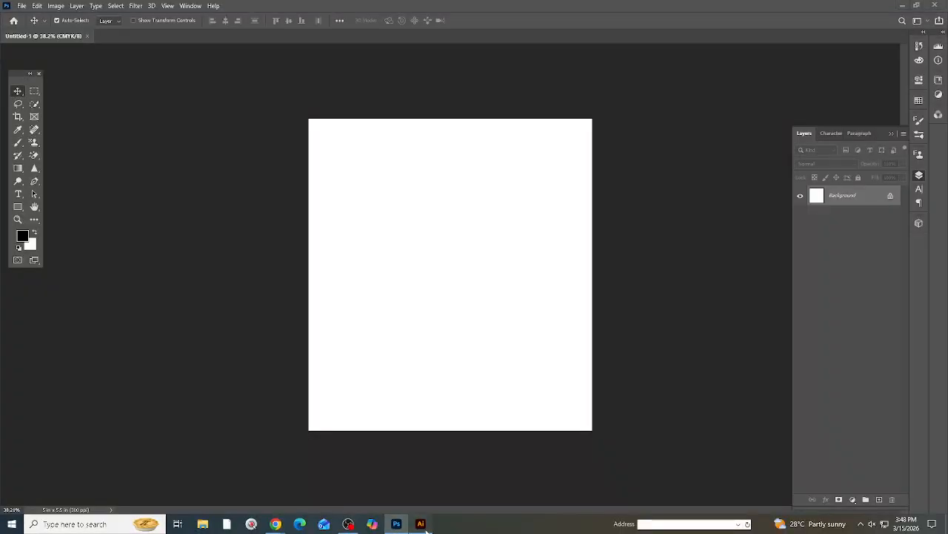
{"action": "left_click", "coordinate": [421, 524]}
{"action": "scroll", "coordinate": [536, 395], "scroll_direction": "down", "scroll_amount": 1}
{"action": "key", "text": "ctrl+v"}
{"action": "key", "text": "ctrl+minus"}
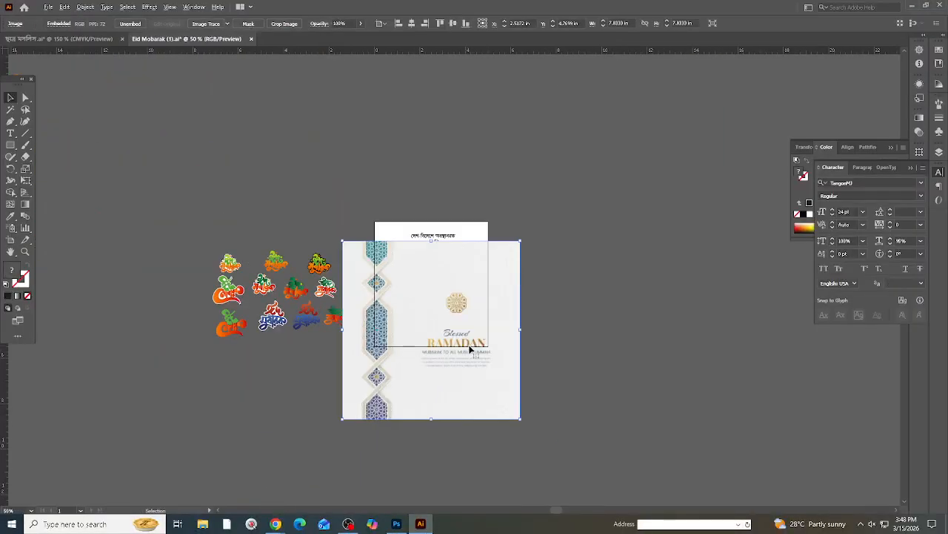
{"action": "left_click_drag", "start_coordinate": [469, 347], "coordinate": [631, 332]}
{"action": "scroll", "coordinate": [646, 330], "scroll_direction": "up", "scroll_amount": 1}
{"action": "scroll", "coordinate": [437, 301], "scroll_direction": "down", "scroll_amount": 1}
{"action": "left_click", "coordinate": [655, 385]}
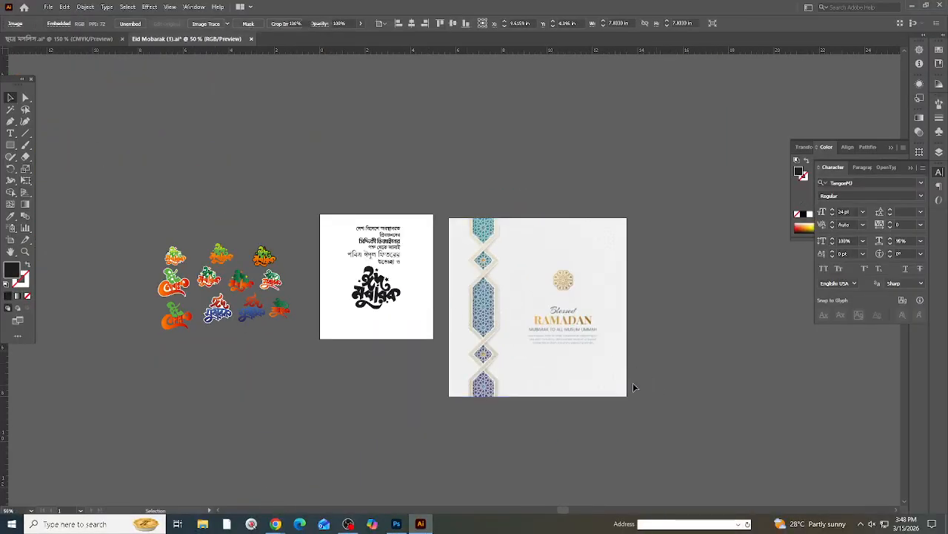
{"action": "scroll", "coordinate": [633, 387], "scroll_direction": "up", "scroll_amount": 2}
{"action": "scroll", "coordinate": [592, 372], "scroll_direction": "up", "scroll_amount": 1}
{"action": "scroll", "coordinate": [436, 294], "scroll_direction": "down", "scroll_amount": 3}
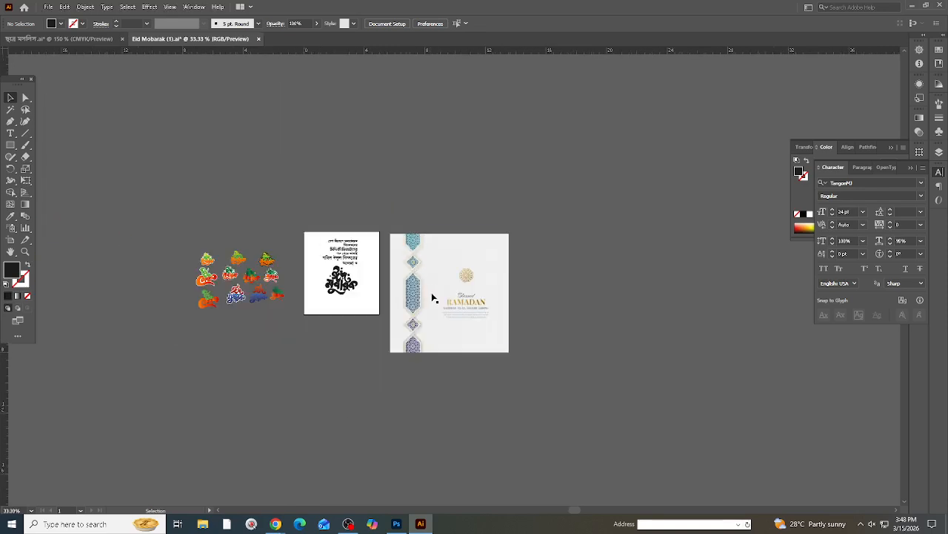
{"action": "left_click", "coordinate": [434, 297]}
{"action": "key", "text": "Delete"}
{"action": "scroll", "coordinate": [309, 246], "scroll_direction": "down", "scroll_amount": 1}
{"action": "key", "text": "ctrl+z"}
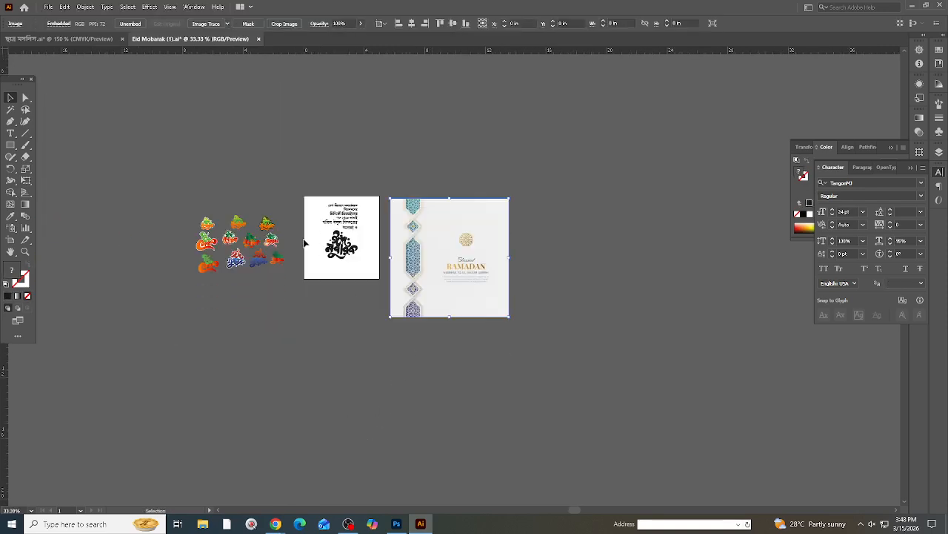
Step: Rotate the Ramadan image 180 degrees and place it over the artboard, behind the Bengali greeting text
{"action": "scroll", "coordinate": [341, 237], "scroll_direction": "up", "scroll_amount": 2}
{"action": "scroll", "coordinate": [495, 272], "scroll_direction": "up", "scroll_amount": 1}
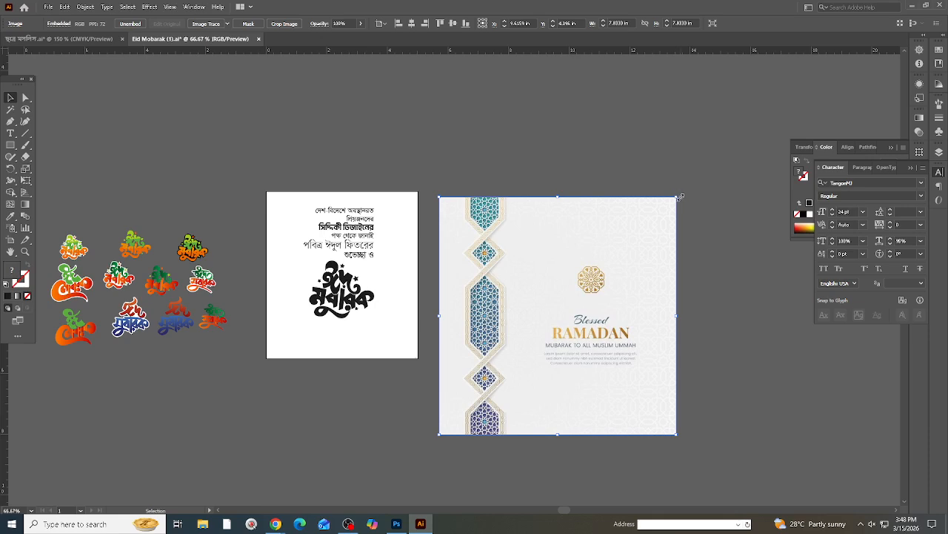
{"action": "left_click_drag", "start_coordinate": [687, 218], "coordinate": [413, 451]}
{"action": "left_click_drag", "start_coordinate": [610, 358], "coordinate": [364, 304]}
{"action": "key", "text": "ctrl+shift+["}
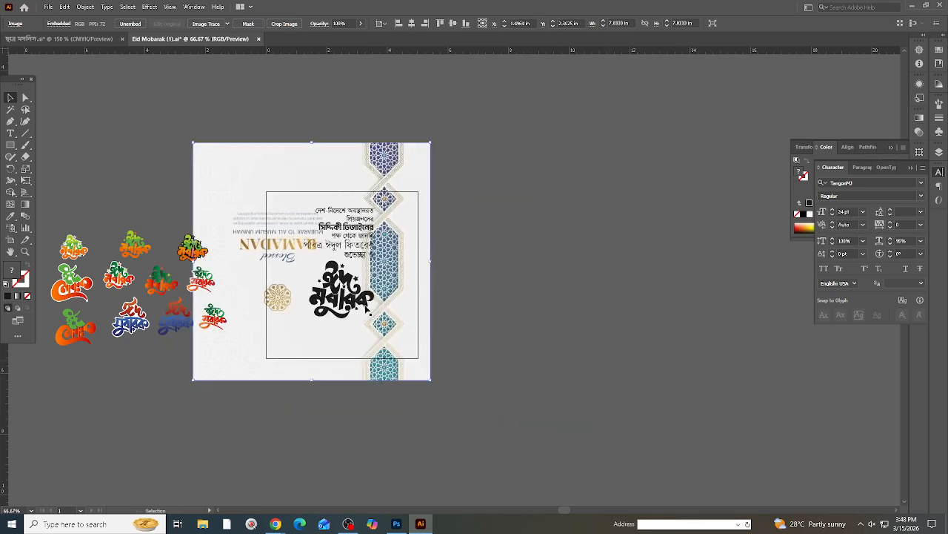
{"action": "scroll", "coordinate": [406, 225], "scroll_direction": "up", "scroll_amount": 2}
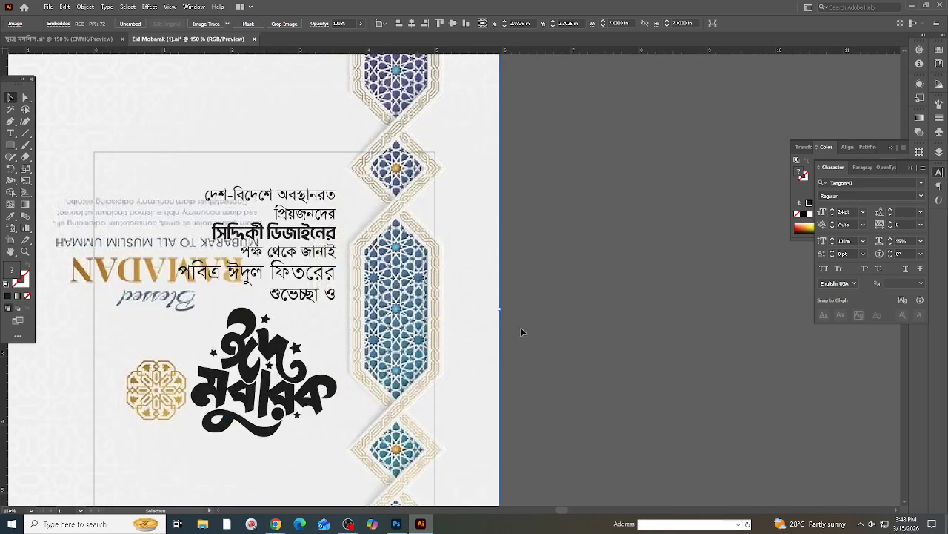
Step: Cut the rotated Ramadan image from the Illustrator file, switch to Photoshop and paste it into the blank 5 × 5.5 inch document
{"action": "mouse_move", "coordinate": [502, 308]}
{"action": "left_mouse_down"}
{"action": "mouse_move", "coordinate": [432, 312]}
{"action": "mouse_move", "coordinate": [512, 303]}
{"action": "left_mouse_up"}
{"action": "scroll", "coordinate": [443, 306], "scroll_direction": "down", "scroll_amount": 2}
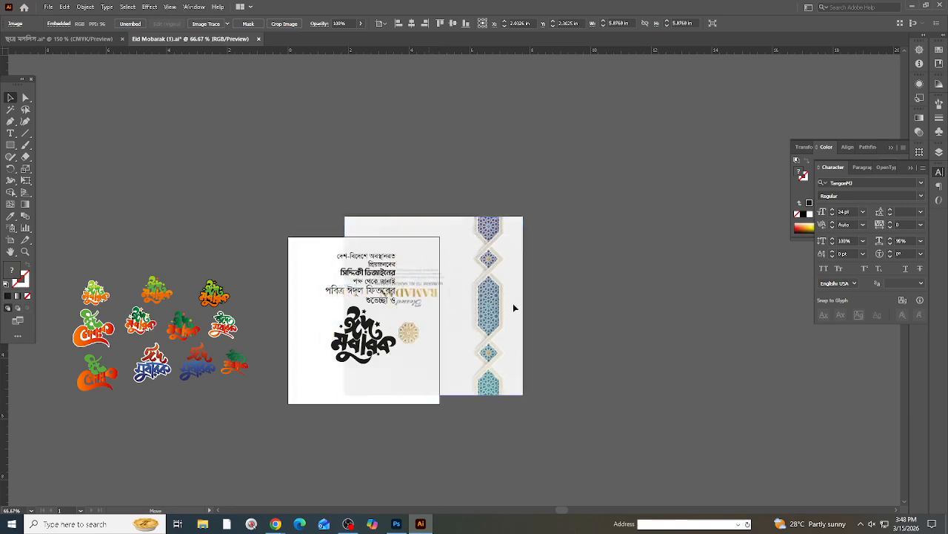
{"action": "key", "text": "Delete"}
{"action": "left_click", "coordinate": [397, 523]}
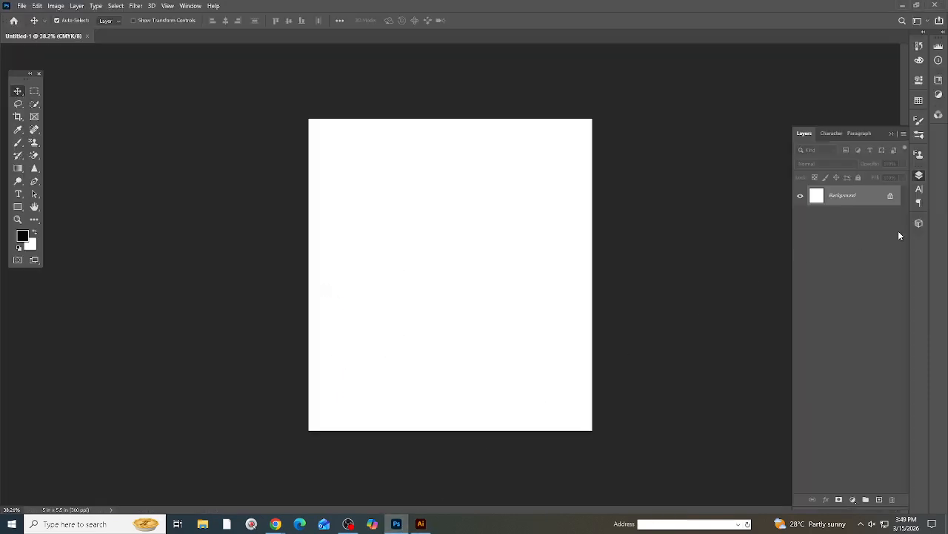
{"action": "key", "text": "ctrl+v"}
{"action": "left_click", "coordinate": [510, 148]}
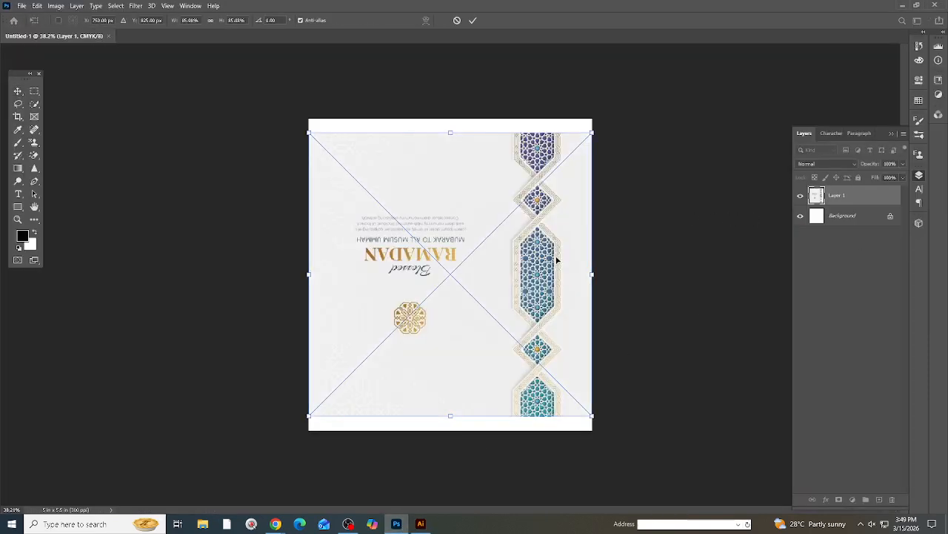
{"action": "key", "text": "Return"}
Step: Enlarge the pasted Ramadan image to the full canvas height and shift it left so it covers the whole canvas
{"action": "key", "text": "ctrl+t"}
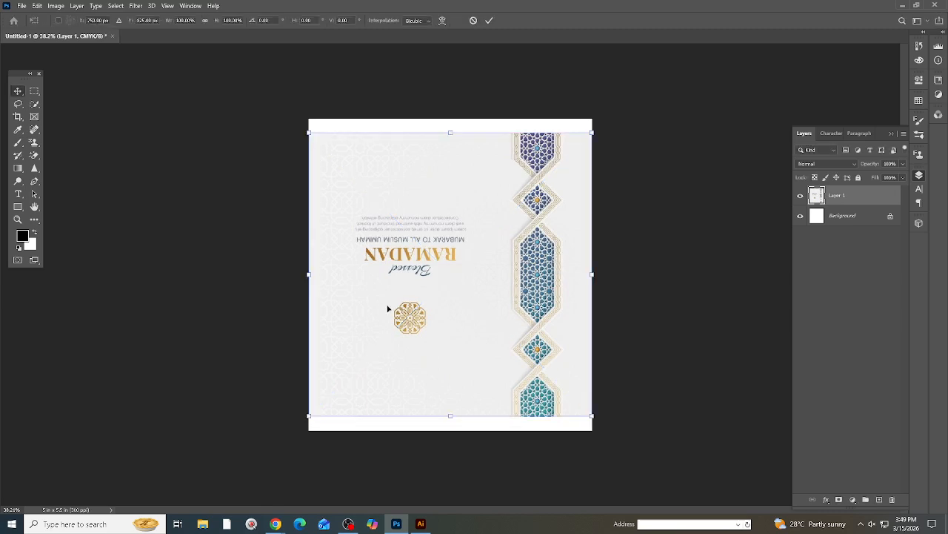
{"action": "left_click_drag", "start_coordinate": [309, 276], "coordinate": [294, 274]}
{"action": "left_click_drag", "start_coordinate": [572, 324], "coordinate": [551, 323]}
{"action": "key", "text": "Return"}
{"action": "scroll", "coordinate": [555, 323], "scroll_direction": "up", "scroll_amount": 4}
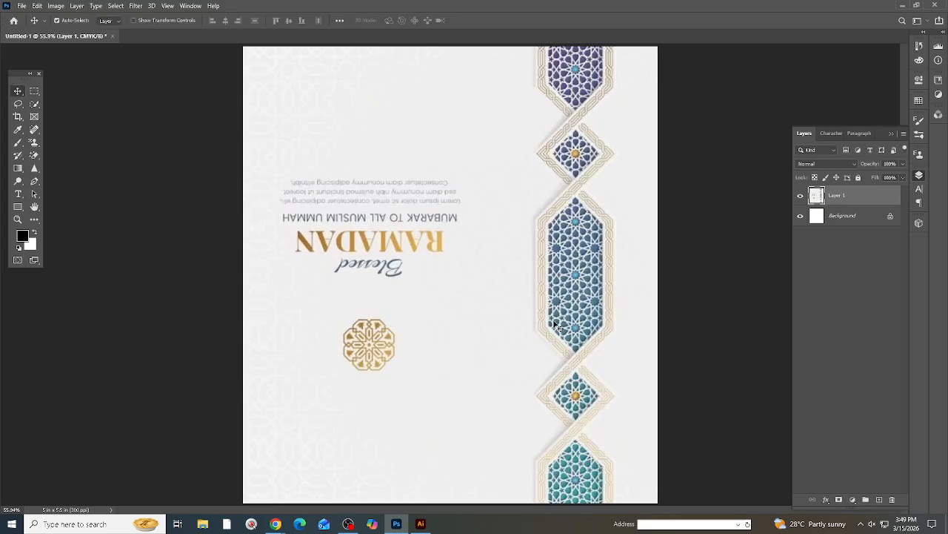
{"action": "scroll", "coordinate": [542, 324], "scroll_direction": "down", "scroll_amount": 4}
{"action": "scroll", "coordinate": [478, 312], "scroll_direction": "up", "scroll_amount": 4}
{"action": "scroll", "coordinate": [481, 293], "scroll_direction": "down", "scroll_amount": 3}
{"action": "scroll", "coordinate": [480, 292], "scroll_direction": "up", "scroll_amount": 3}
{"action": "scroll", "coordinate": [481, 292], "scroll_direction": "down", "scroll_amount": 2}
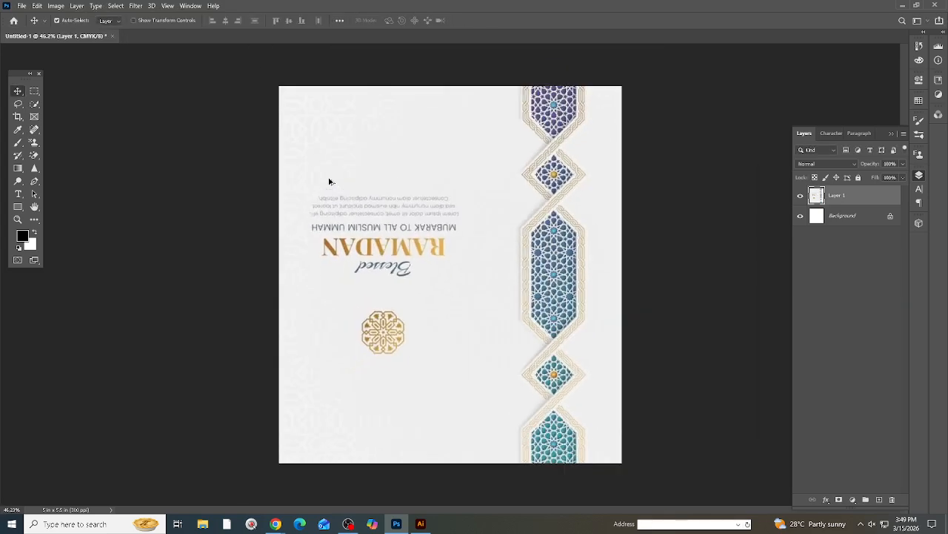
Step: Try filling a rectangular selection around the inverted Ramadan text and gold medallion with the foreground color, and undo it
{"action": "key", "text": "m"}
{"action": "left_click_drag", "start_coordinate": [303, 179], "coordinate": [474, 384]}
{"action": "right_click", "coordinate": [377, 254]}
{"action": "left_click", "coordinate": [394, 372]}
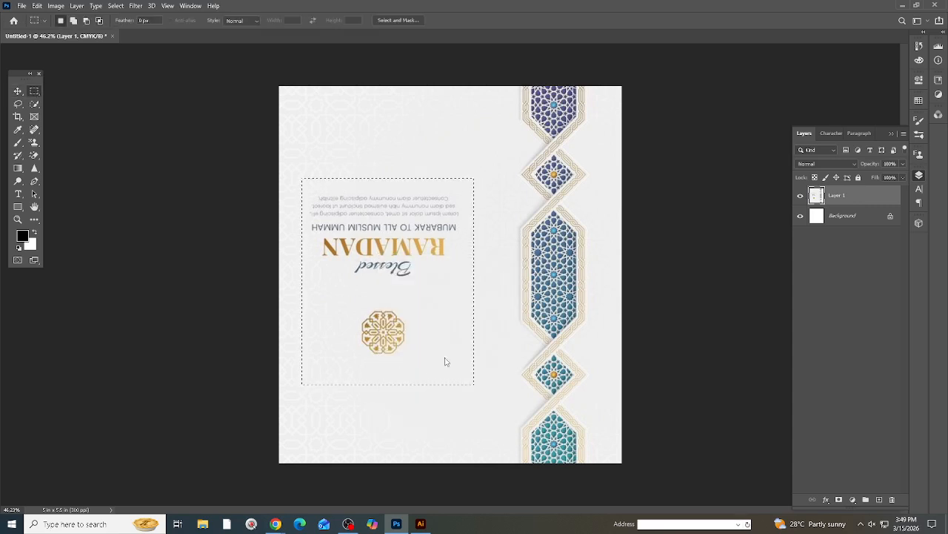
{"action": "left_click", "coordinate": [701, 158]}
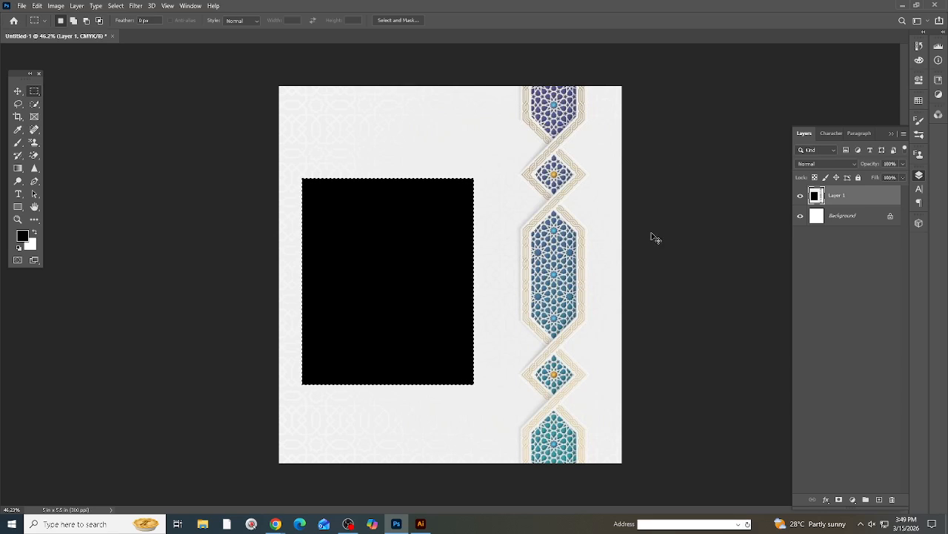
{"action": "key", "text": "ctrl+z"}
{"action": "left_click", "coordinate": [37, 6]}
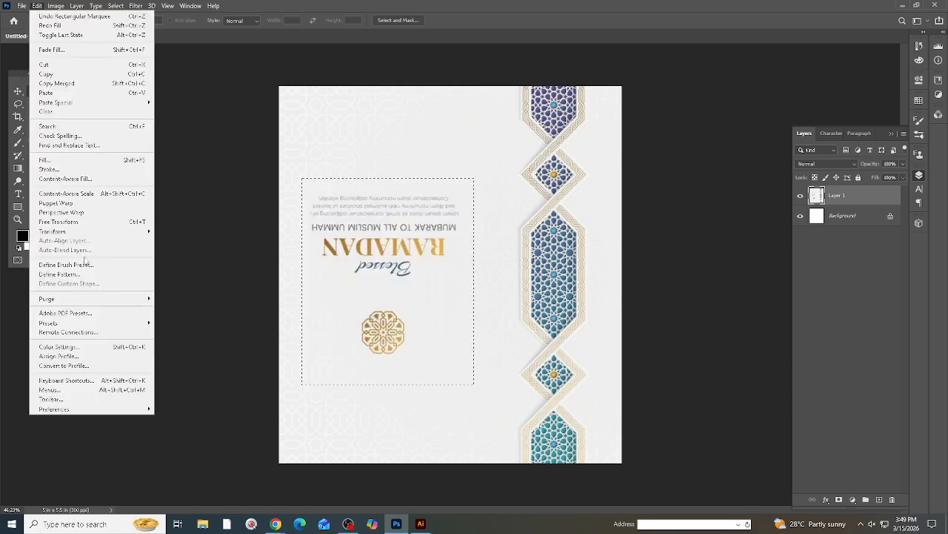
{"action": "left_click", "coordinate": [52, 157]}
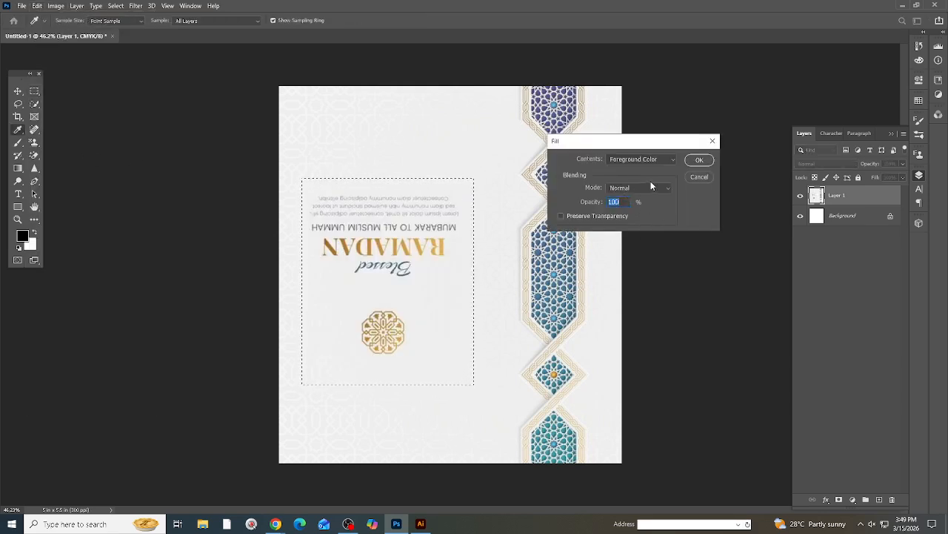
{"action": "left_click", "coordinate": [699, 160]}
{"action": "key", "text": "m"}
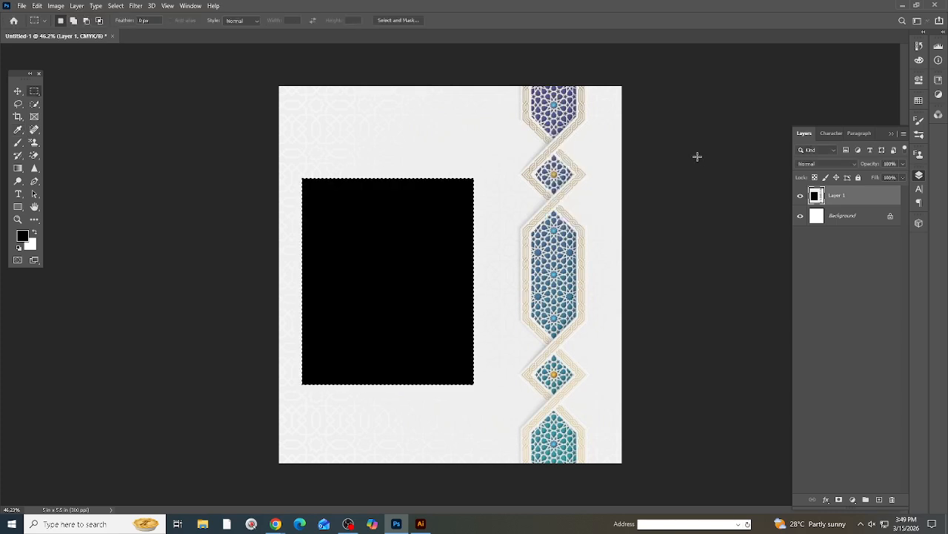
{"action": "key", "text": "ctrl+z"}
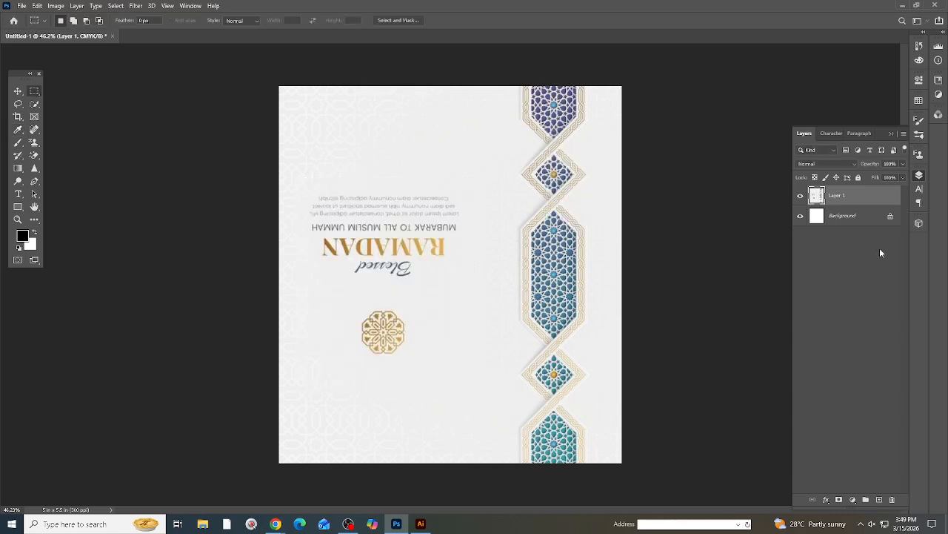
Step: Lasso the inverted Ramadan text and gold medallion and remove them with a Content-Aware fill
{"action": "left_click", "coordinate": [18, 90]}
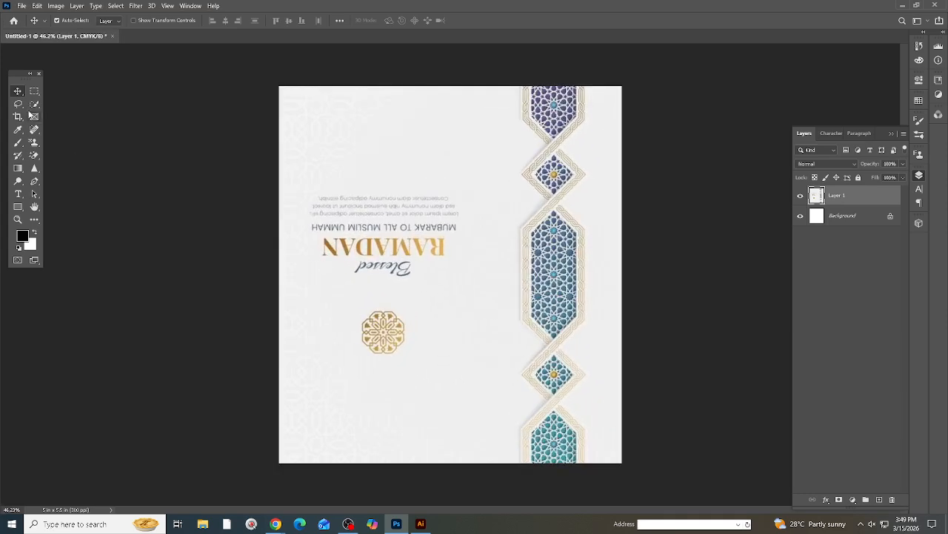
{"action": "left_click", "coordinate": [34, 104]}
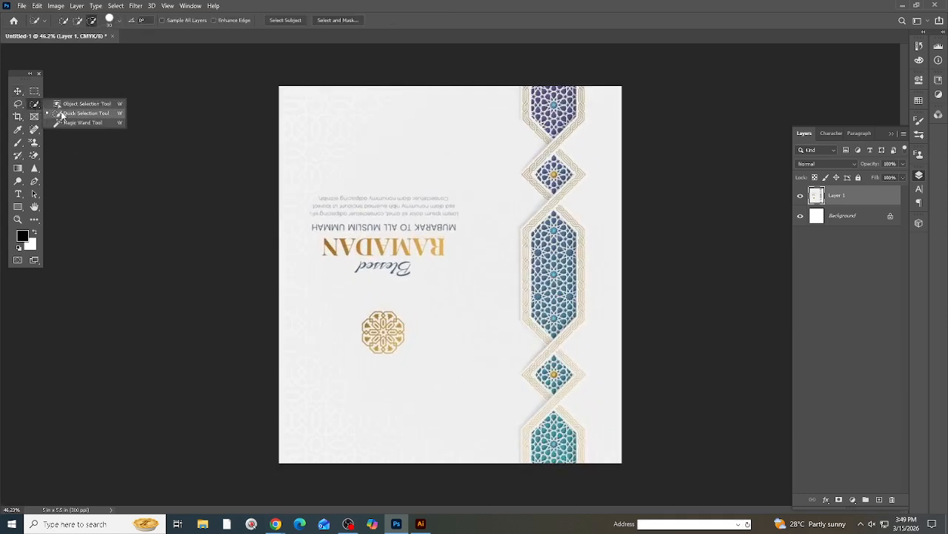
{"action": "key", "text": "l"}
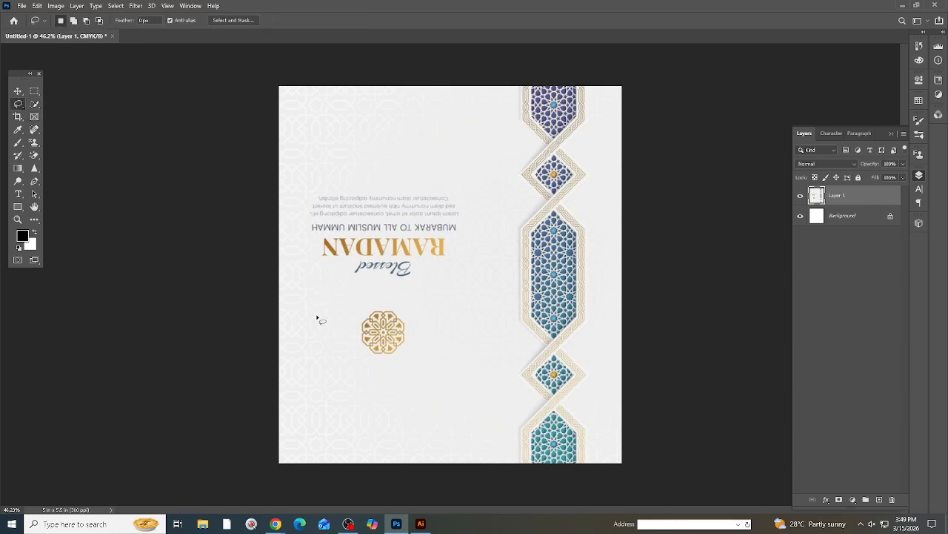
{"action": "mouse_move", "coordinate": [316, 179]}
{"action": "left_mouse_down"}
{"action": "mouse_move", "coordinate": [476, 160]}
{"action": "mouse_move", "coordinate": [476, 270]}
{"action": "left_mouse_up"}
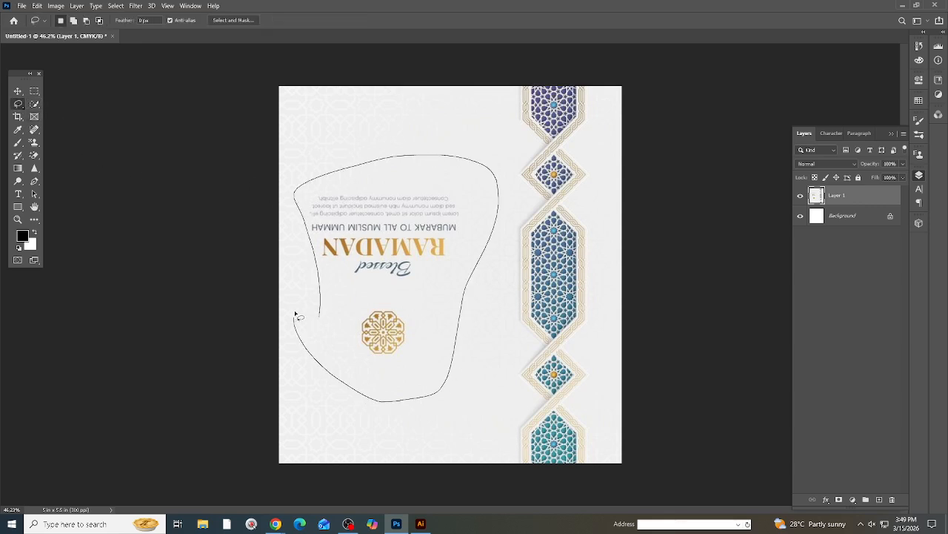
{"action": "left_click_drag", "start_coordinate": [295, 315], "coordinate": [296, 315]}
{"action": "right_click", "coordinate": [362, 290]}
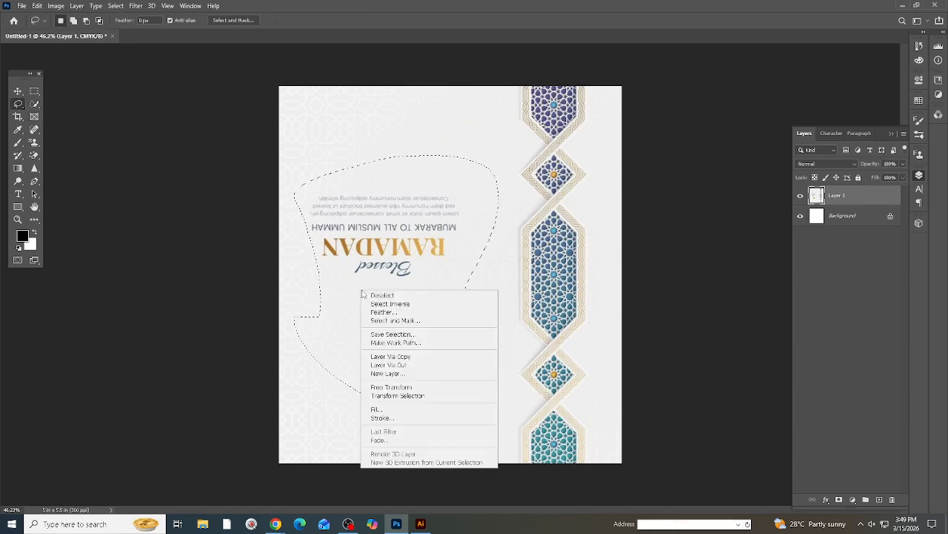
{"action": "left_click", "coordinate": [375, 410]}
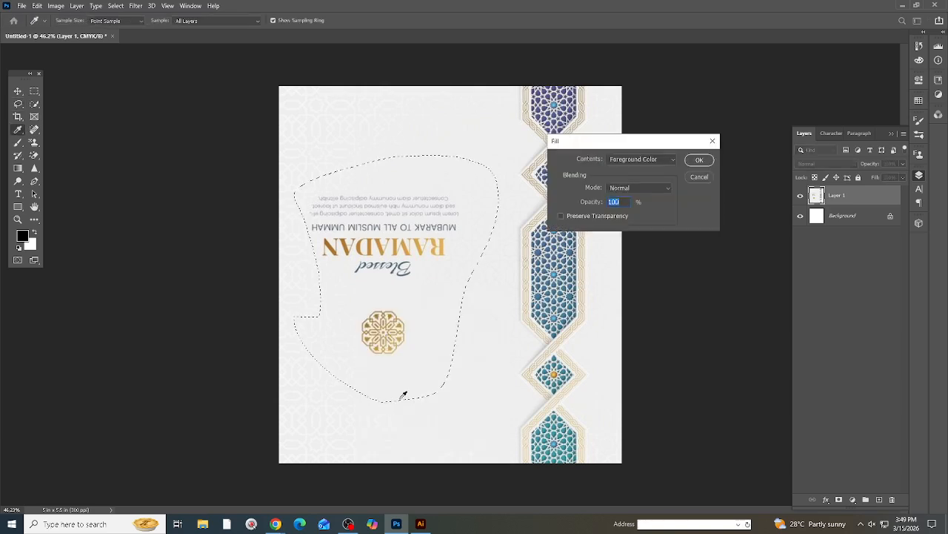
{"action": "left_click", "coordinate": [649, 192]}
{"action": "left_click", "coordinate": [646, 194]}
{"action": "left_click", "coordinate": [649, 159]}
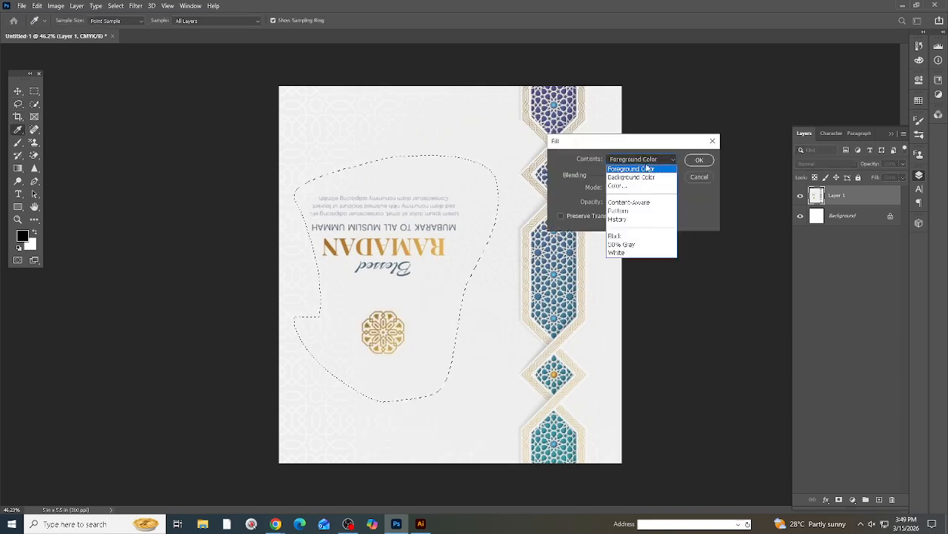
{"action": "left_click", "coordinate": [646, 203]}
{"action": "left_click", "coordinate": [699, 160]}
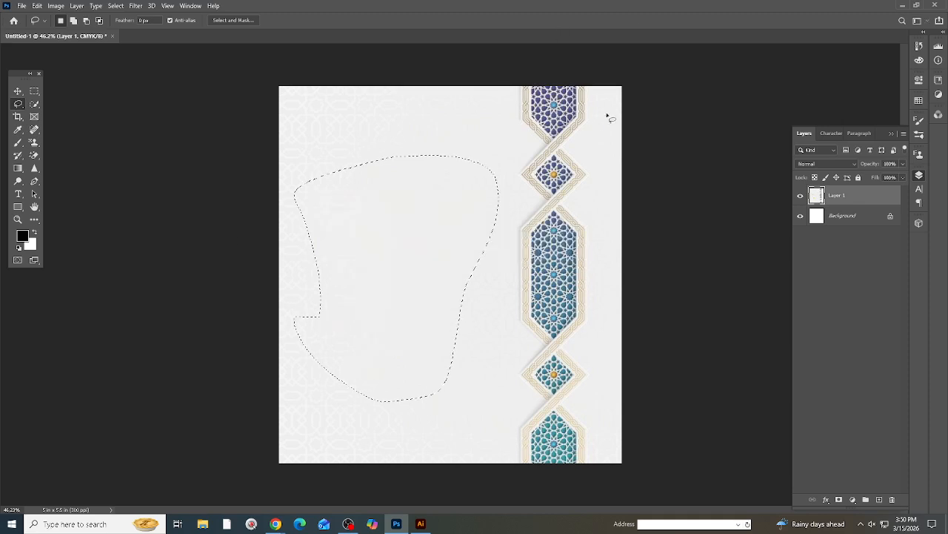
Step: Clear the selection around the erased text area and duplicate the cleaned Ramadan image layer
{"action": "scroll", "coordinate": [578, 124], "scroll_direction": "up", "scroll_amount": 2}
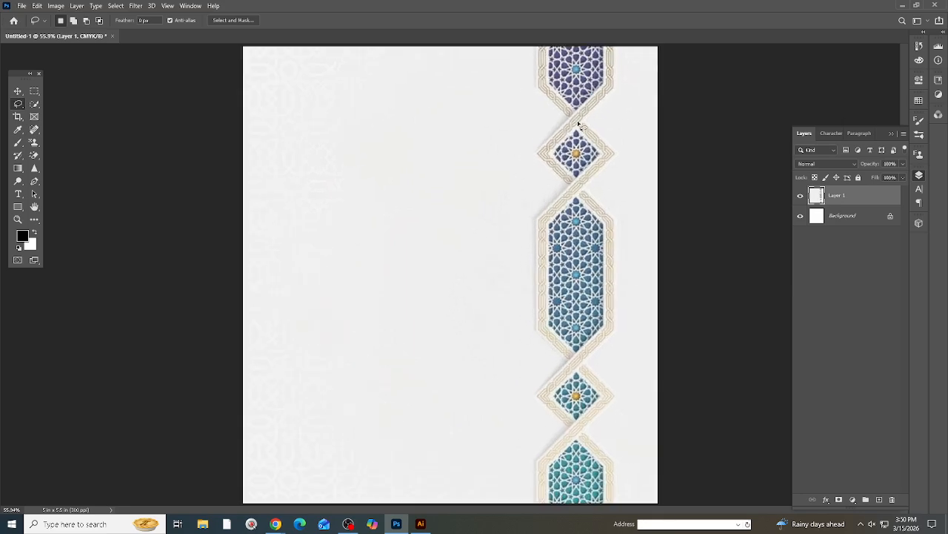
{"action": "scroll", "coordinate": [472, 271], "scroll_direction": "down", "scroll_amount": 3}
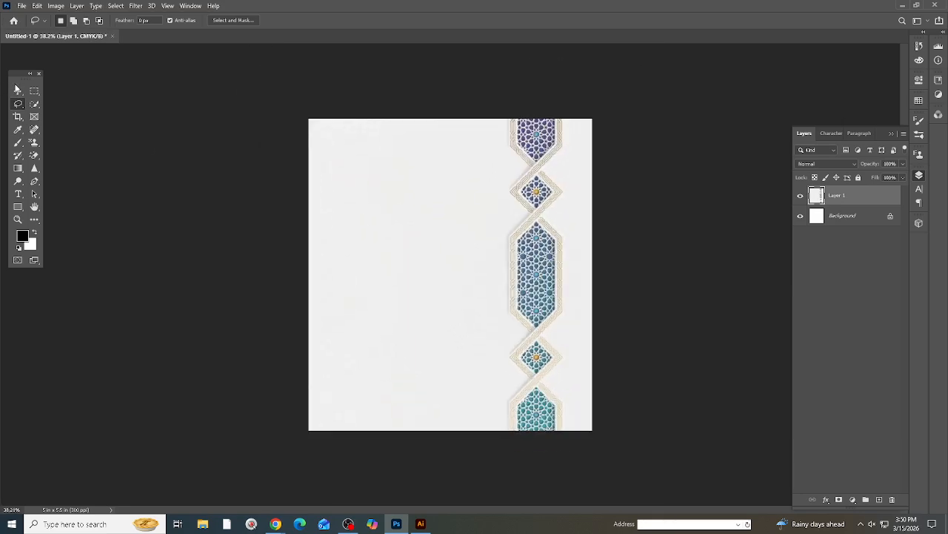
{"action": "key", "text": "v"}
{"action": "scroll", "coordinate": [500, 219], "scroll_direction": "up", "scroll_amount": 2}
{"action": "scroll", "coordinate": [470, 222], "scroll_direction": "down", "scroll_amount": 3}
{"action": "scroll", "coordinate": [385, 235], "scroll_direction": "up", "scroll_amount": 2}
{"action": "scroll", "coordinate": [371, 360], "scroll_direction": "down", "scroll_amount": 1}
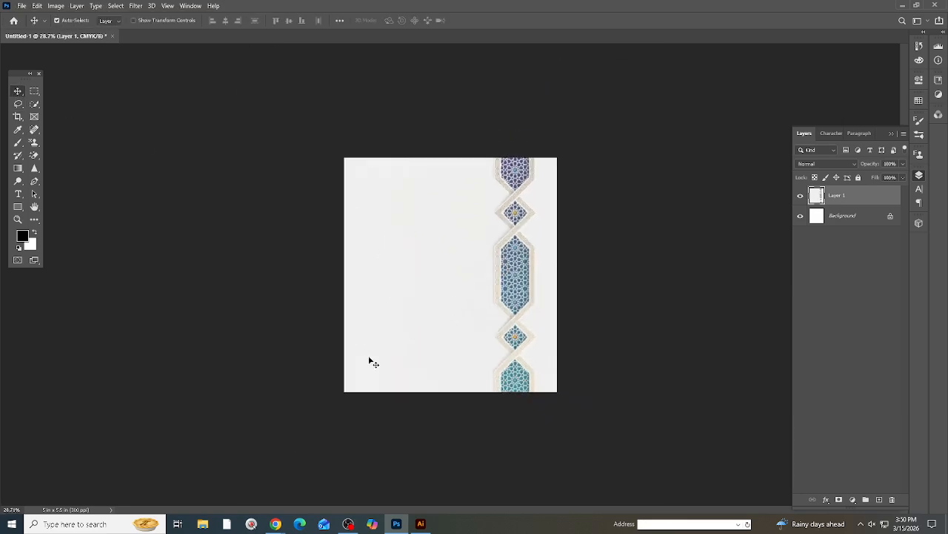
{"action": "scroll", "coordinate": [543, 274], "scroll_direction": "up", "scroll_amount": 1}
{"action": "scroll", "coordinate": [544, 273], "scroll_direction": "up", "scroll_amount": 2}
{"action": "scroll", "coordinate": [551, 267], "scroll_direction": "down", "scroll_amount": 1}
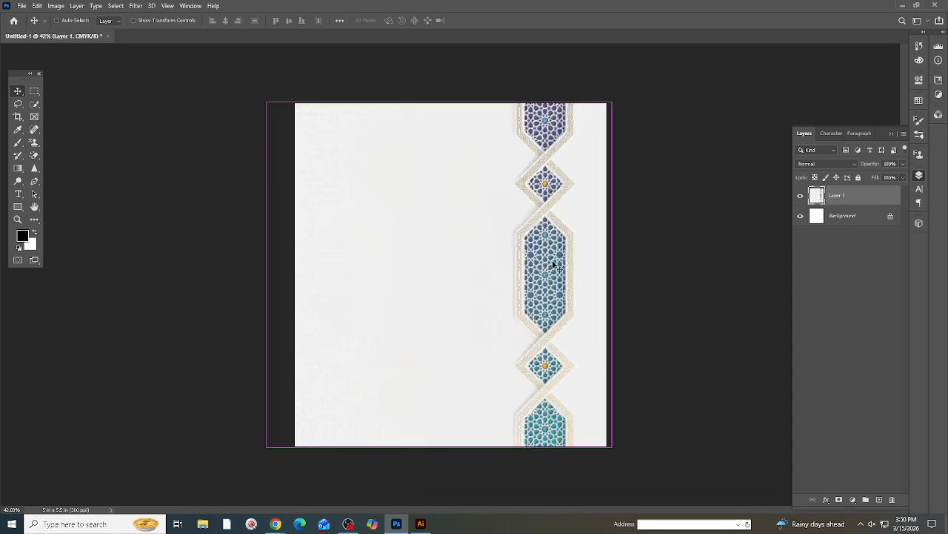
{"action": "key", "text": "ctrl+j"}
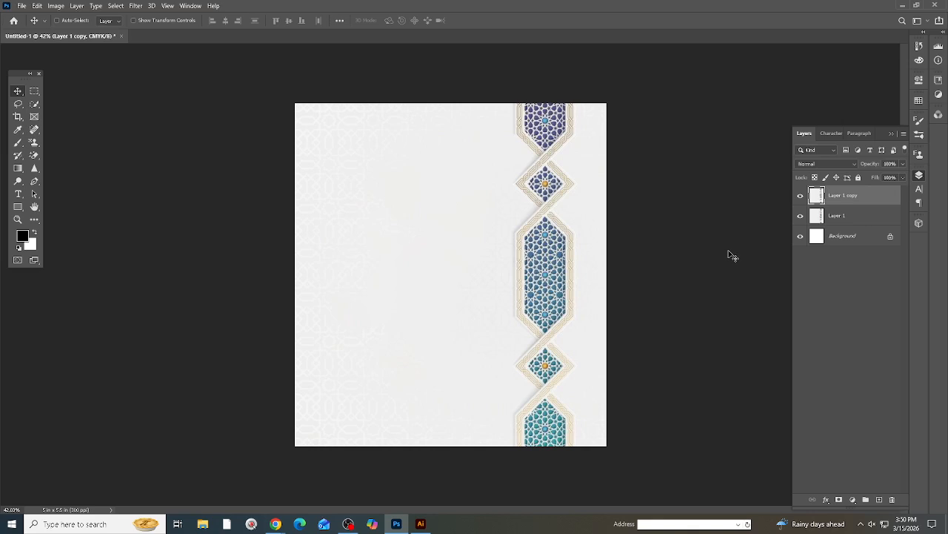
{"action": "key", "text": "ctrl+l"}
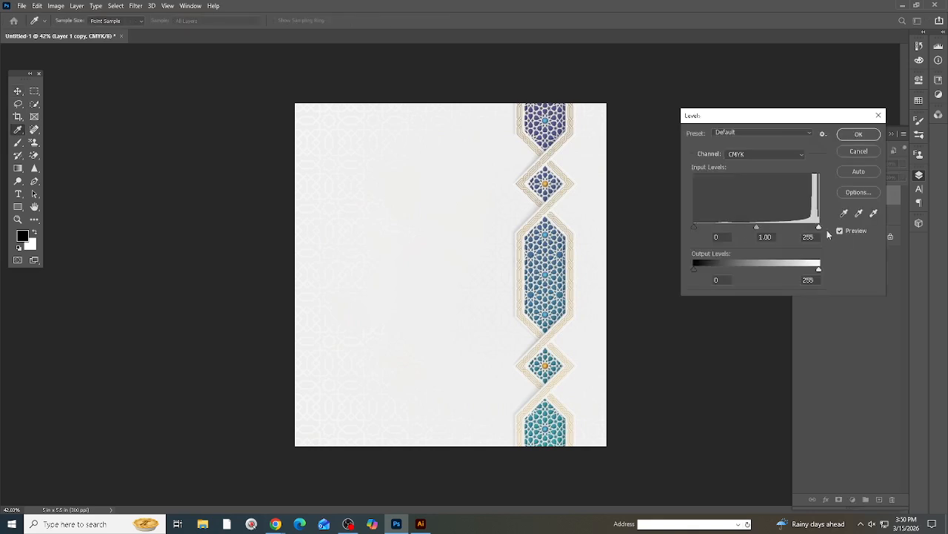
{"action": "left_click_drag", "start_coordinate": [818, 232], "coordinate": [807, 231]}
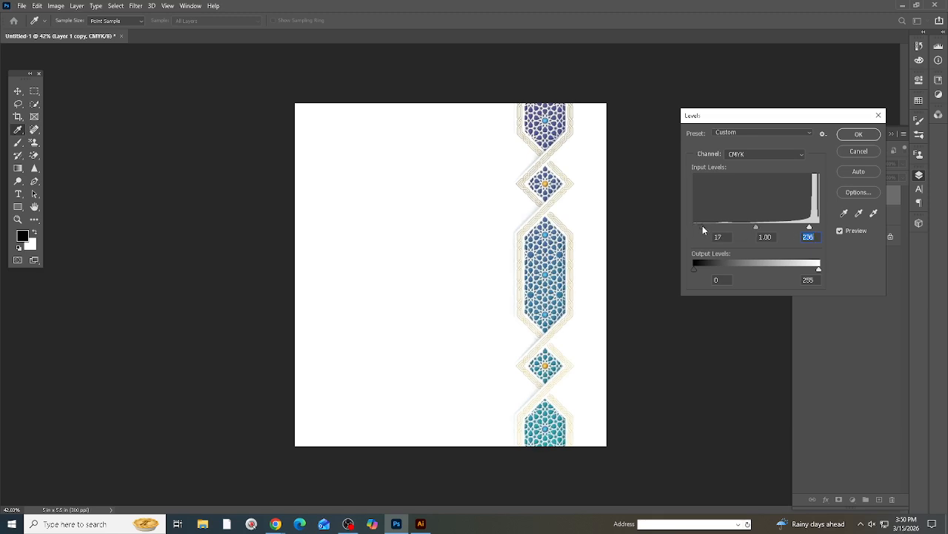
{"action": "left_click", "coordinate": [703, 227]}
{"action": "left_click", "coordinate": [857, 151]}
{"action": "scroll", "coordinate": [342, 151], "scroll_direction": "up", "scroll_amount": 2}
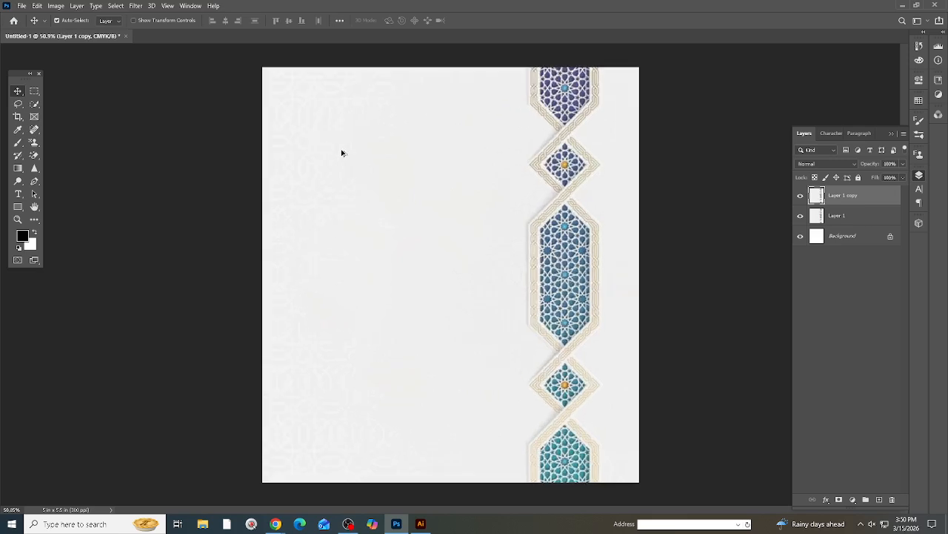
{"action": "scroll", "coordinate": [343, 153], "scroll_direction": "down", "scroll_amount": 5}
{"action": "key", "text": "ctrl+b"}
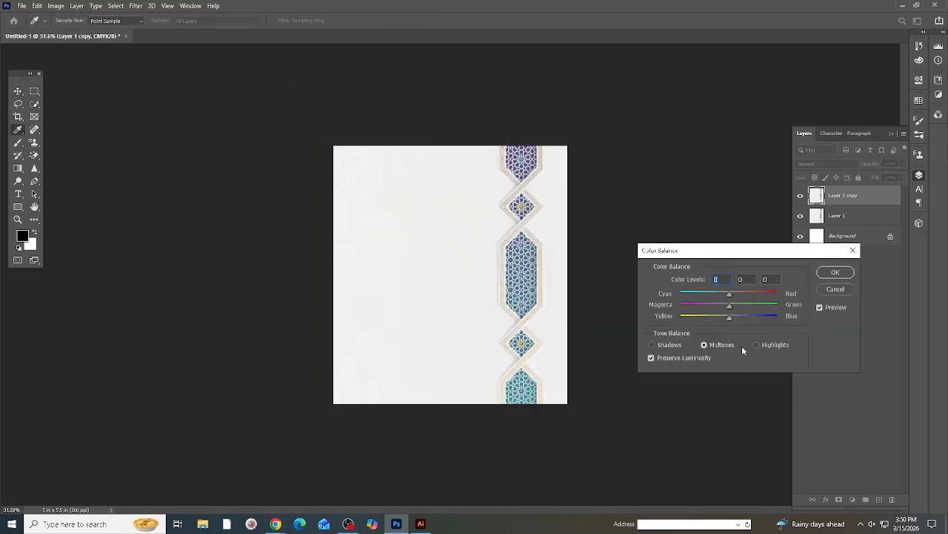
{"action": "left_click_drag", "start_coordinate": [729, 317], "coordinate": [688, 317]}
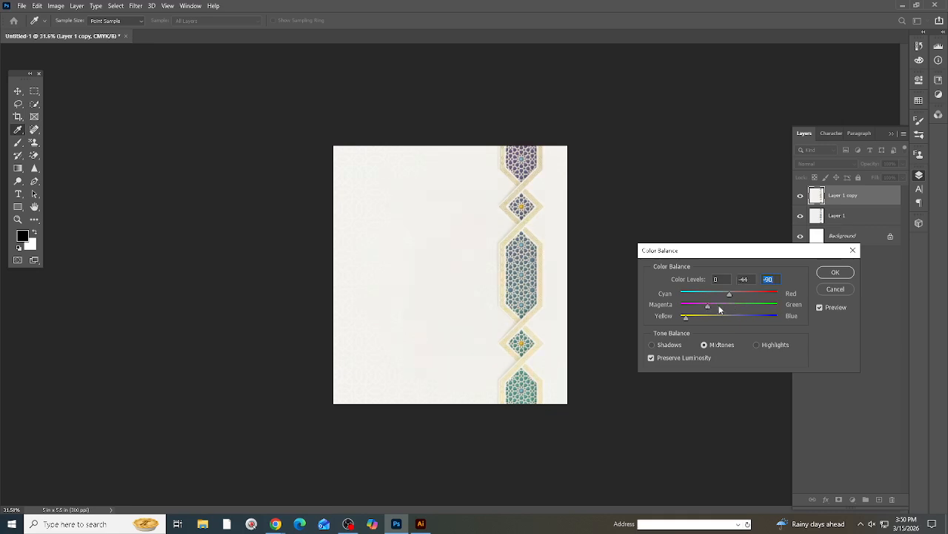
{"action": "left_click_drag", "start_coordinate": [719, 310], "coordinate": [745, 308]}
Step: Darken the duplicated layer with a CMYK Curves adjustment, placing a curve point at input 35 and output 53
{"action": "scroll", "coordinate": [549, 245], "scroll_direction": "up", "scroll_amount": 5}
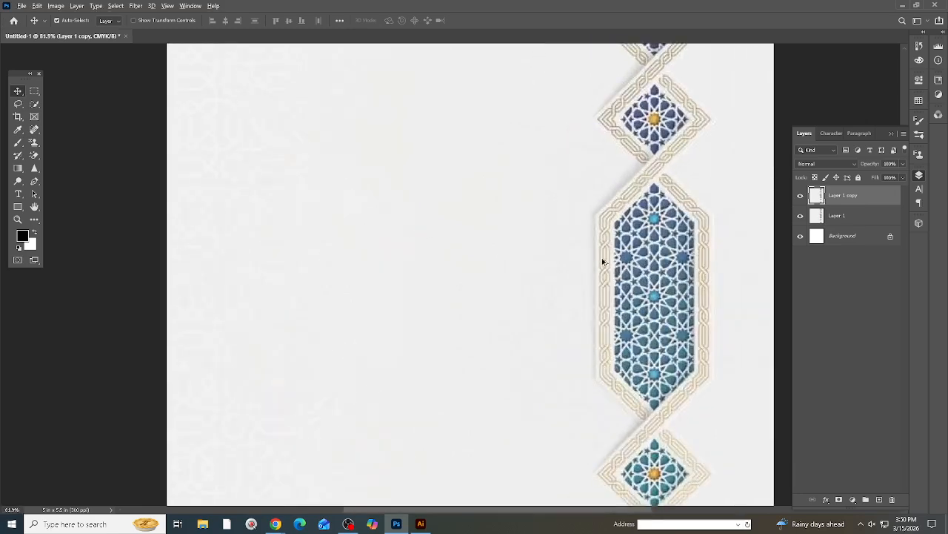
{"action": "scroll", "coordinate": [585, 261], "scroll_direction": "down", "scroll_amount": 7}
{"action": "scroll", "coordinate": [638, 250], "scroll_direction": "up", "scroll_amount": 2}
{"action": "scroll", "coordinate": [667, 247], "scroll_direction": "down", "scroll_amount": 2}
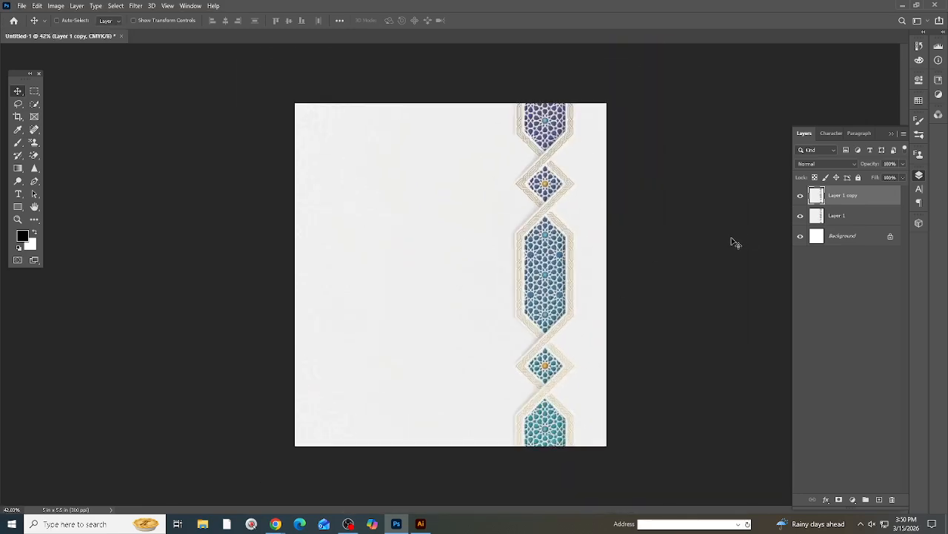
{"action": "key", "text": "ctrl+m"}
{"action": "left_click_drag", "start_coordinate": [690, 413], "coordinate": [670, 385]}
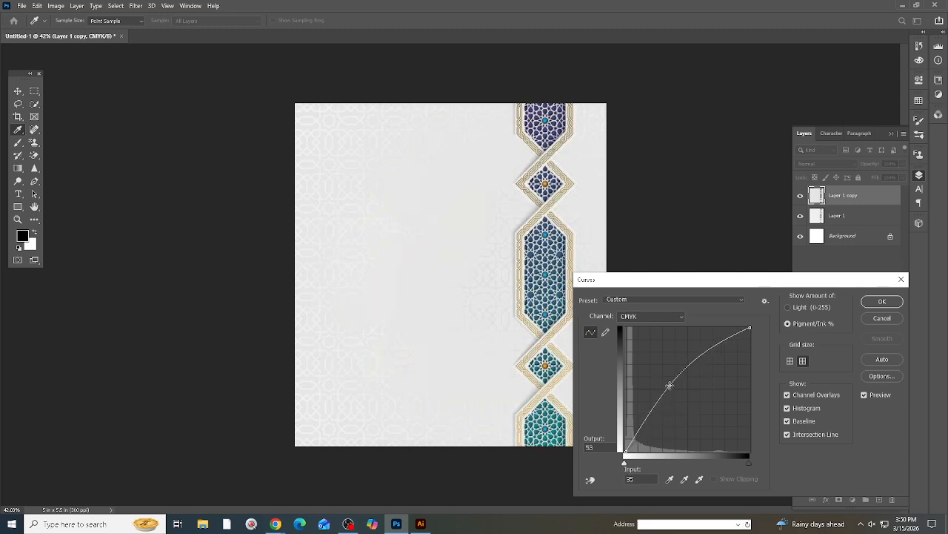
{"action": "left_click", "coordinate": [882, 302]}
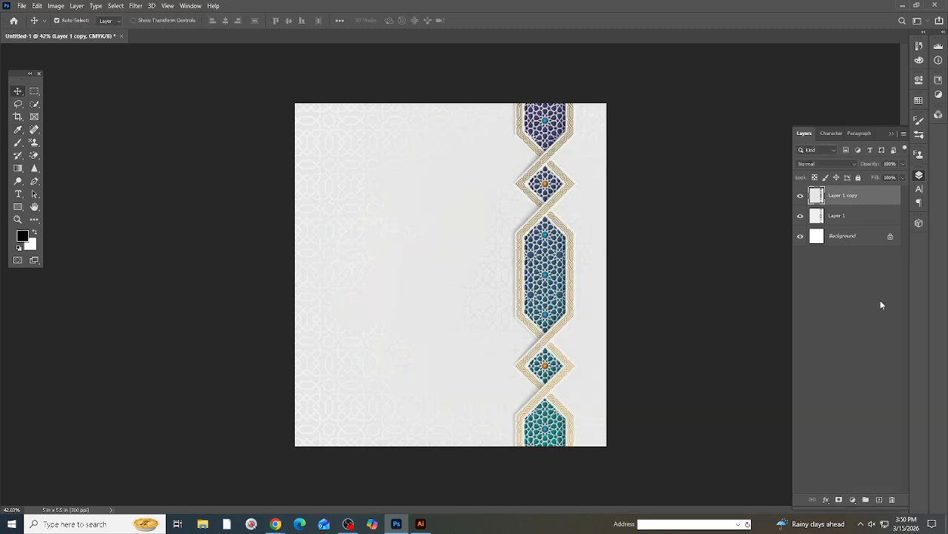
Step: Brighten the copied Ramadan image layer with a CMYK Levels adjustment, lowering the white input level and setting the output white to 251
{"action": "key", "text": "ctrl+l"}
{"action": "left_click_drag", "start_coordinate": [820, 270], "coordinate": [817, 270]}
{"action": "left_click_drag", "start_coordinate": [818, 231], "coordinate": [810, 231]}
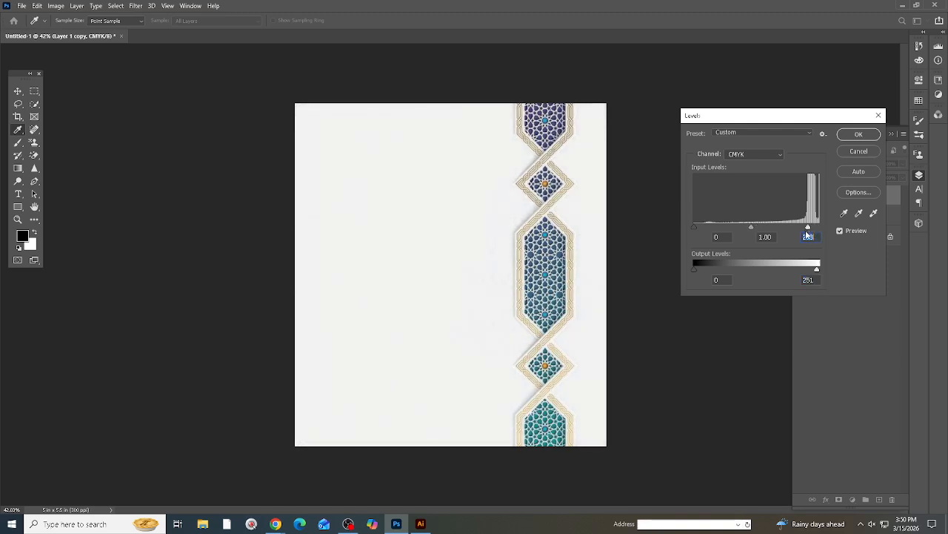
{"action": "left_click", "coordinate": [849, 136]}
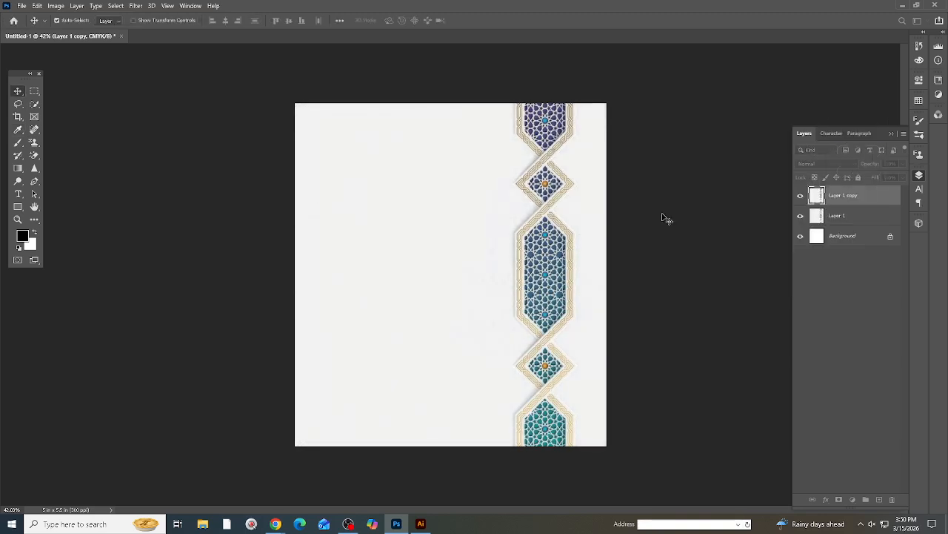
{"action": "scroll", "coordinate": [573, 252], "scroll_direction": "down", "scroll_amount": 2}
{"action": "key", "text": "ctrl+0"}
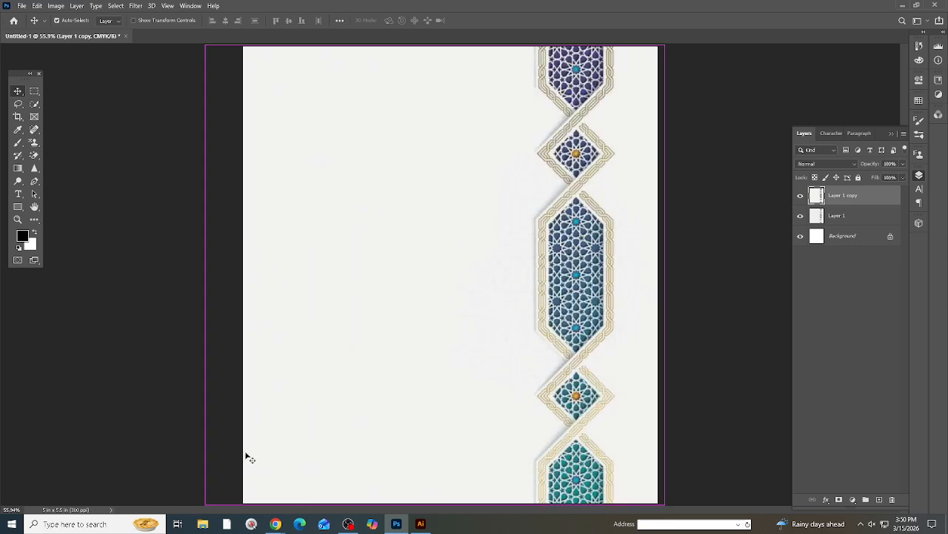
Step: Switch to Chrome and browse related Pinterest pins for another Islamic calligraphy or pattern background for the poster
{"action": "mouse_move", "coordinate": [275, 522]}
{"action": "left_click", "coordinate": [222, 478]}
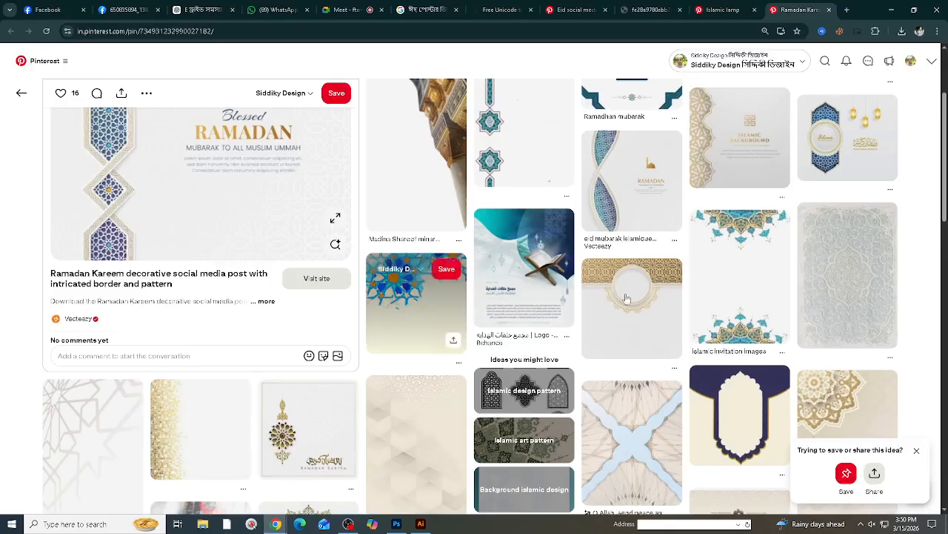
{"action": "scroll", "coordinate": [626, 298], "scroll_direction": "down", "scroll_amount": 4}
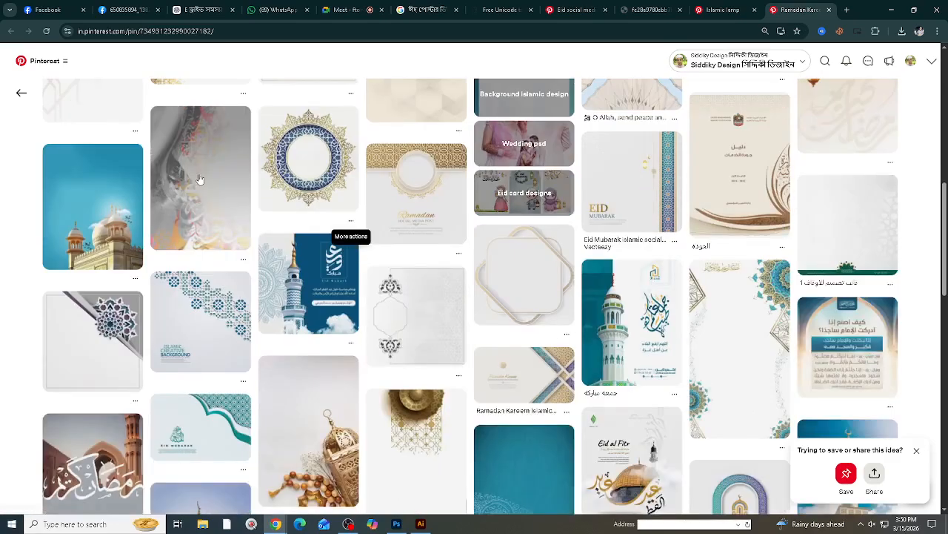
{"action": "left_click", "coordinate": [198, 194]}
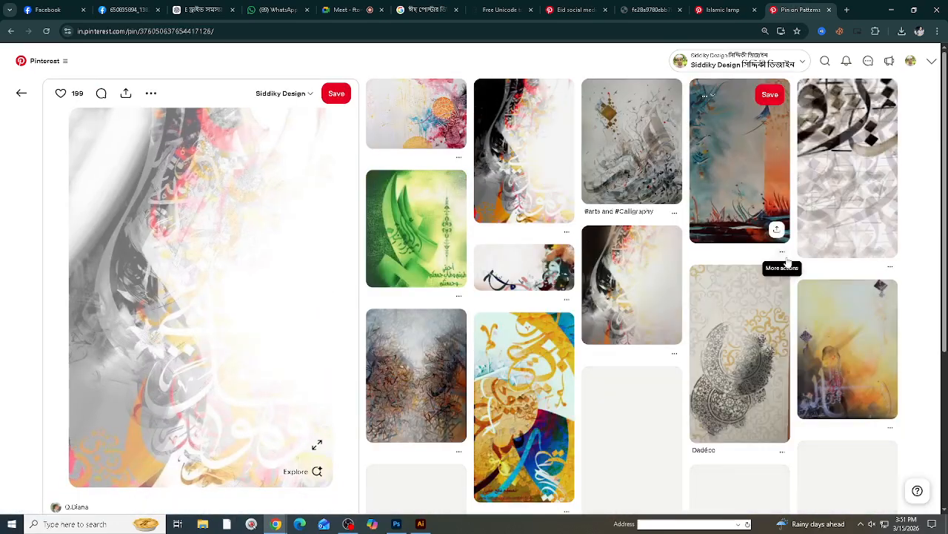
{"action": "scroll", "coordinate": [787, 259], "scroll_direction": "down", "scroll_amount": 2}
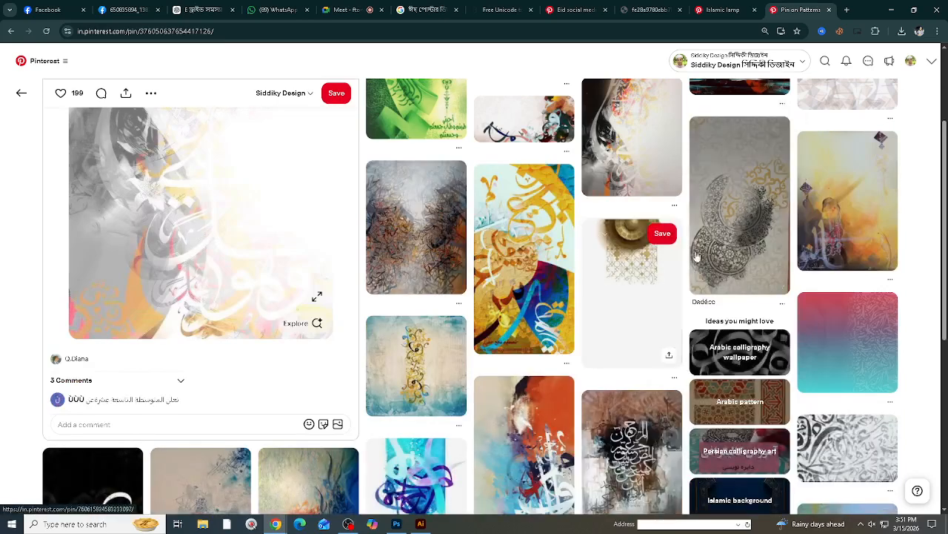
{"action": "left_click", "coordinate": [635, 277]}
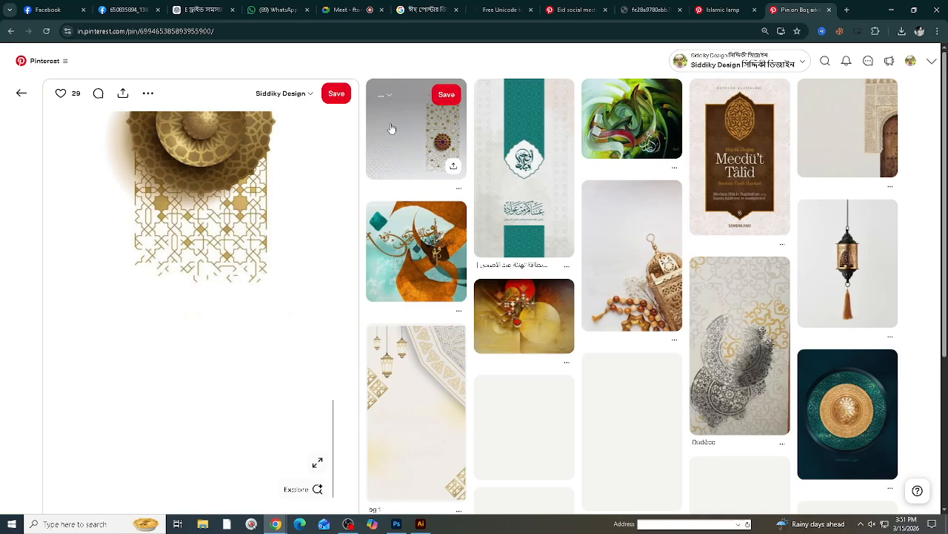
{"action": "left_click", "coordinate": [392, 126]}
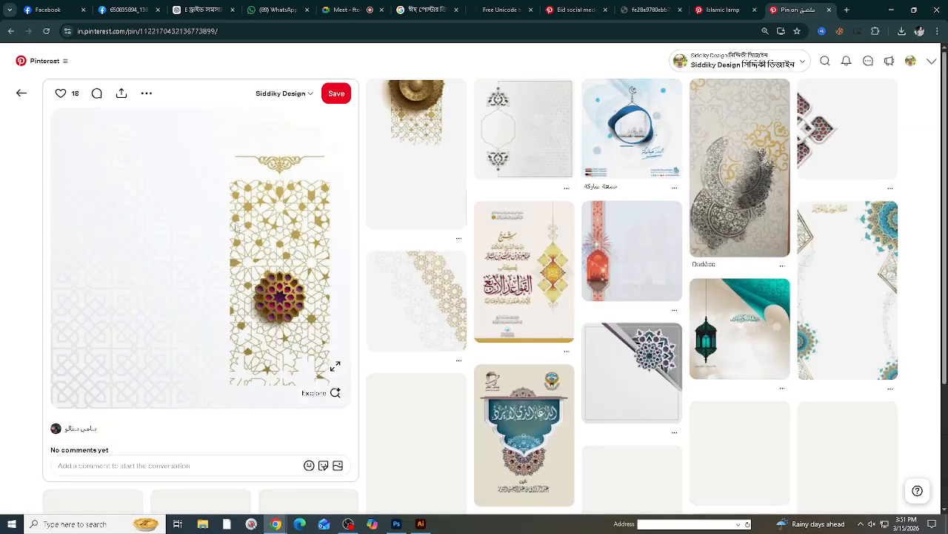
{"action": "scroll", "coordinate": [811, 261], "scroll_direction": "down", "scroll_amount": 3}
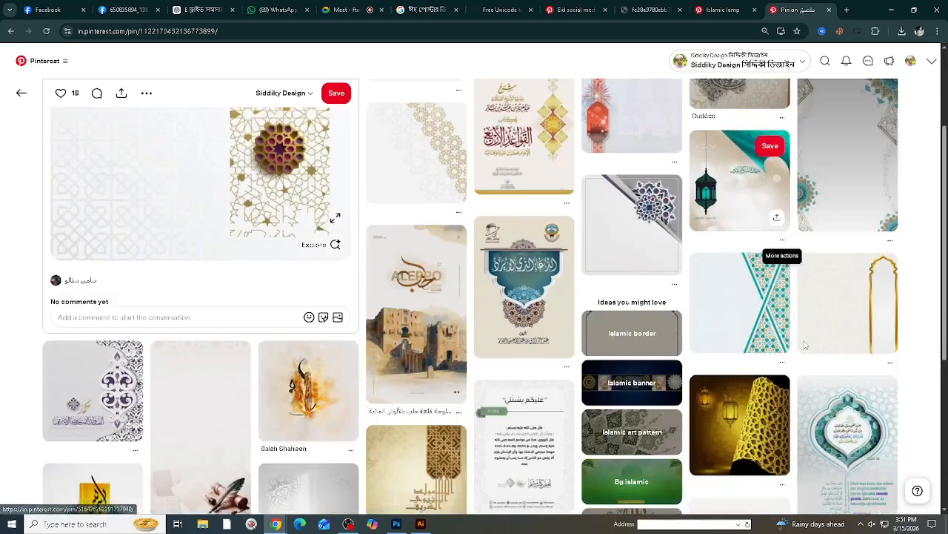
{"action": "scroll", "coordinate": [805, 345], "scroll_direction": "down", "scroll_amount": 3}
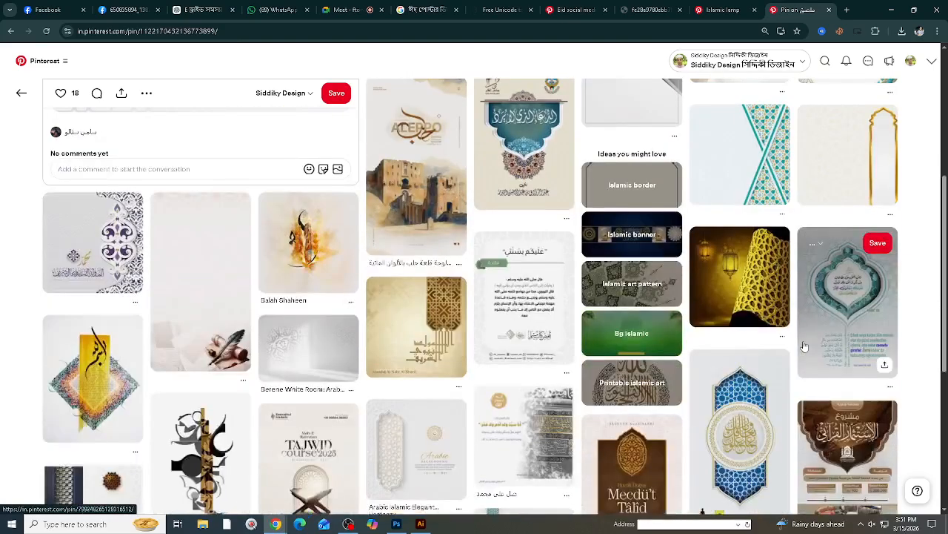
{"action": "scroll", "coordinate": [201, 297], "scroll_direction": "down", "scroll_amount": 2}
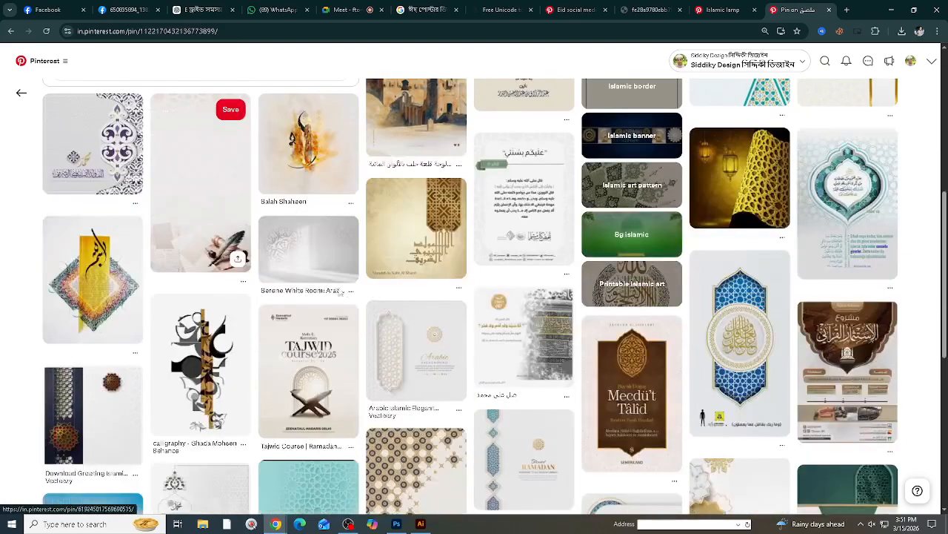
Step: Open the "Serene White Room: Arabic Calligraphy on Walls" pin and copy its image
{"action": "left_click", "coordinate": [291, 263]}
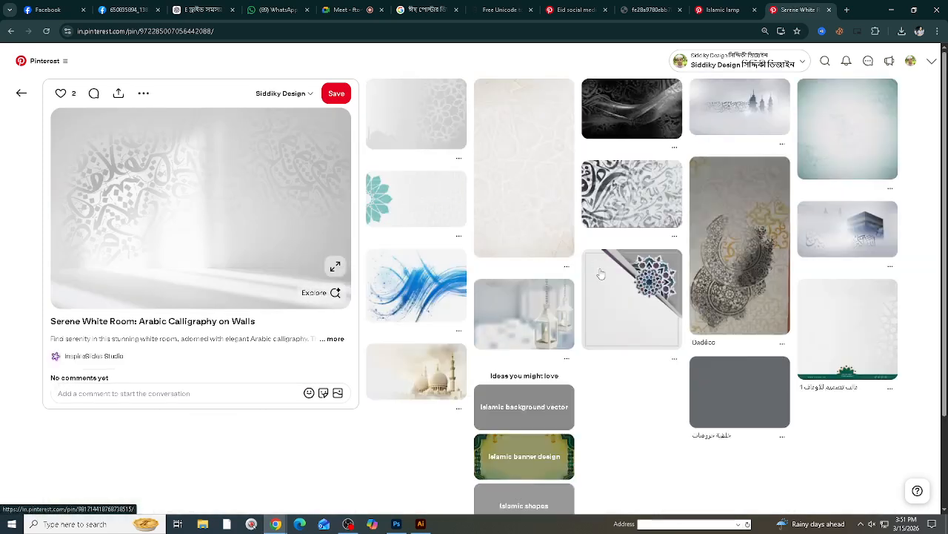
{"action": "right_click", "coordinate": [184, 185]}
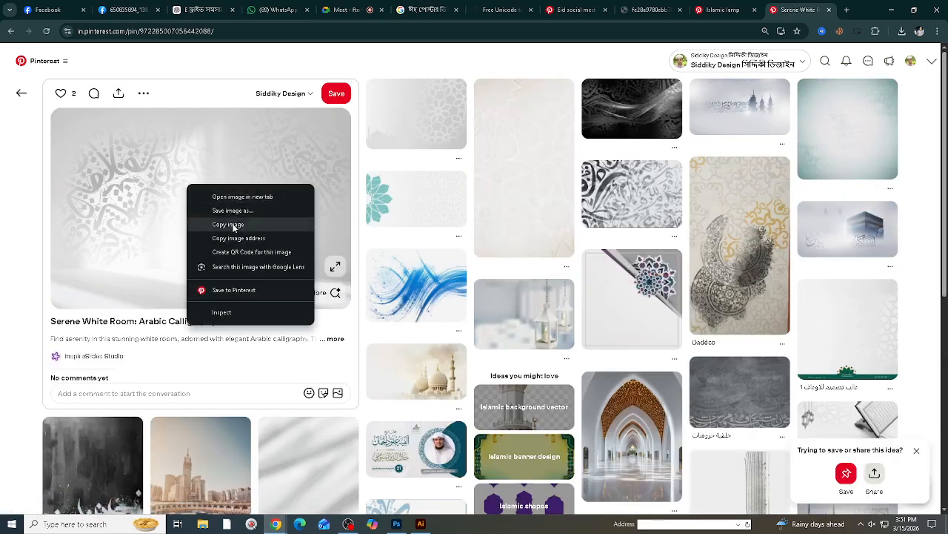
{"action": "left_click", "coordinate": [245, 225]}
Step: Switch to Illustrator, paste the copied wall image, and cut it back out of the Eid Mobarak document
{"action": "left_click", "coordinate": [420, 524]}
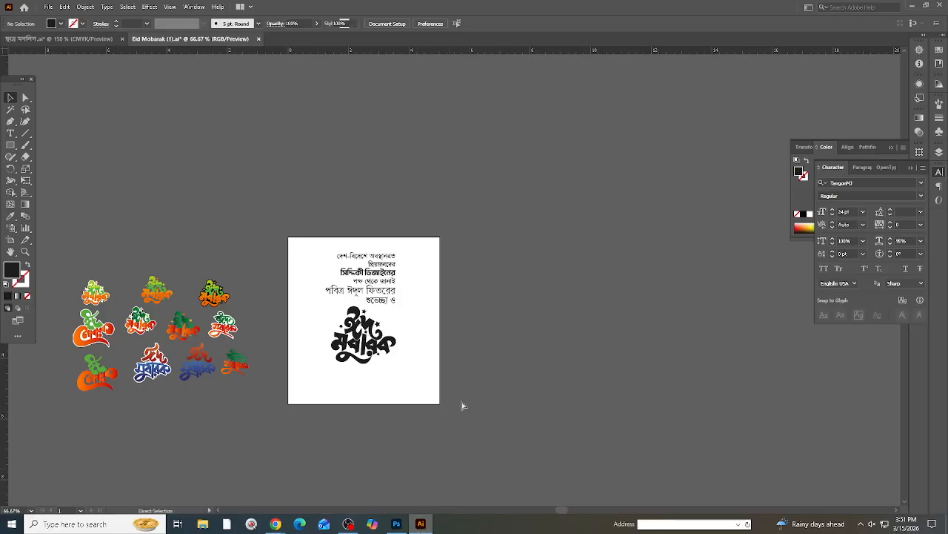
{"action": "key", "text": "ctrl+v"}
{"action": "key", "text": "Delete"}
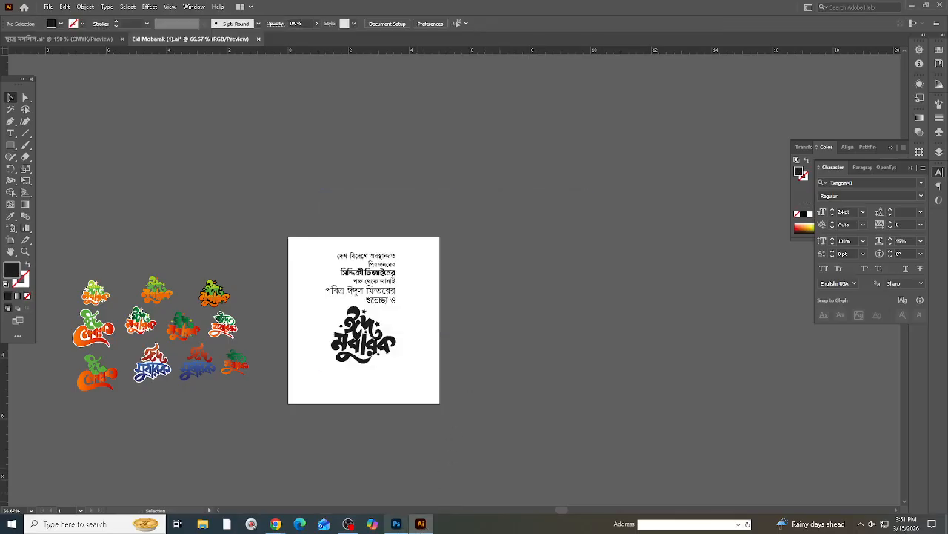
Step: Switch to Photoshop, paste the calligraphy wall image as pixels, and place it across the upper part of the poster
{"action": "left_click", "coordinate": [403, 523]}
{"action": "key", "text": "ctrl+v"}
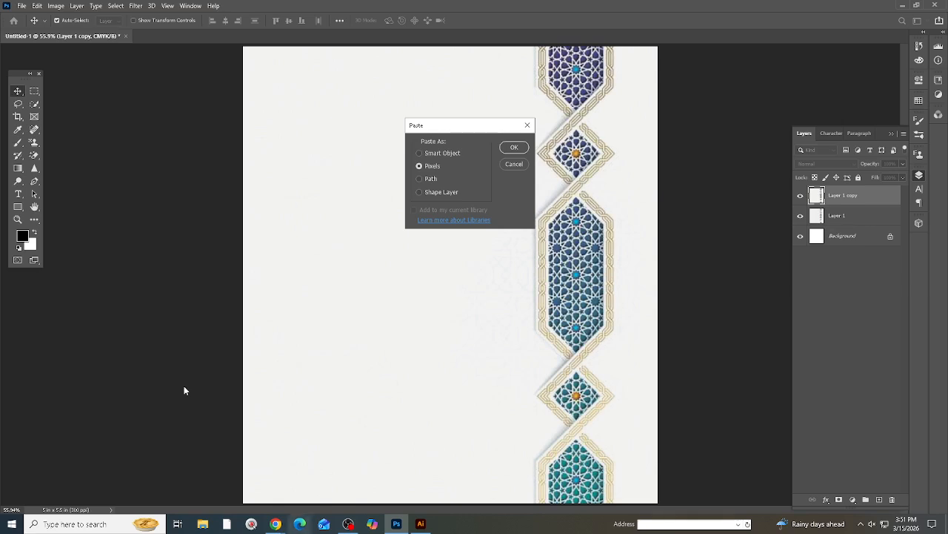
{"action": "key", "text": "alt+space"}
{"action": "left_click", "coordinate": [506, 150]}
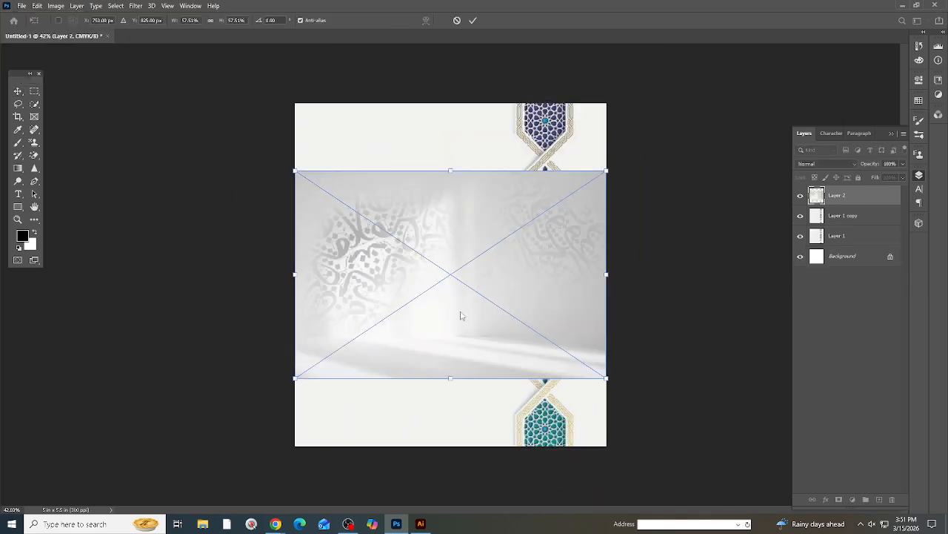
{"action": "left_click_drag", "start_coordinate": [462, 189], "coordinate": [505, 180]}
{"action": "key", "text": "Return"}
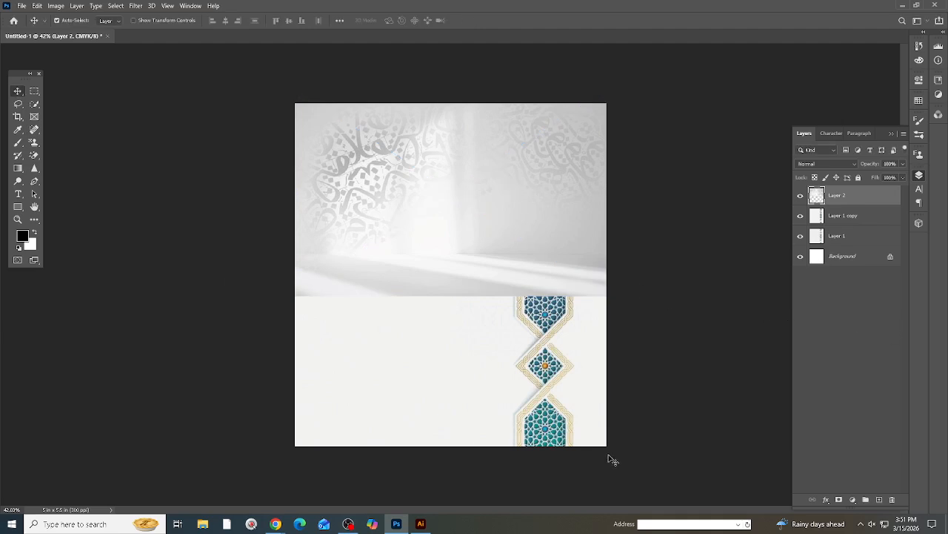
{"action": "scroll", "coordinate": [393, 283], "scroll_direction": "up", "scroll_amount": 2}
{"action": "scroll", "coordinate": [412, 222], "scroll_direction": "down", "scroll_amount": 3}
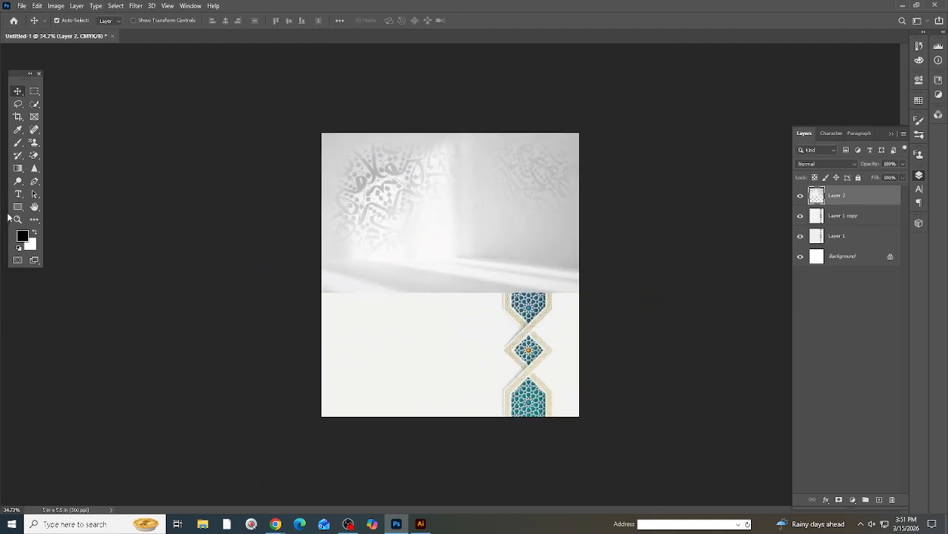
{"action": "left_click", "coordinate": [23, 236]}
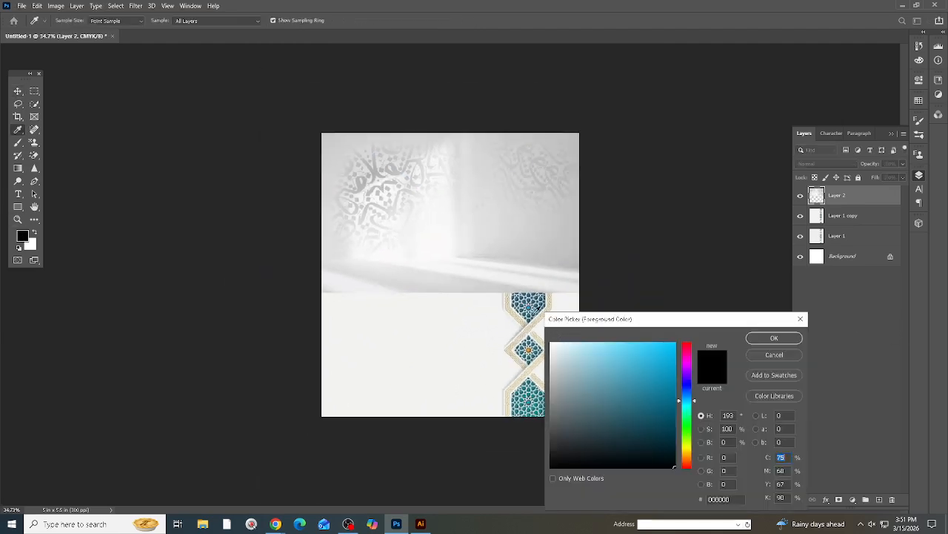
{"action": "left_click", "coordinate": [535, 317]}
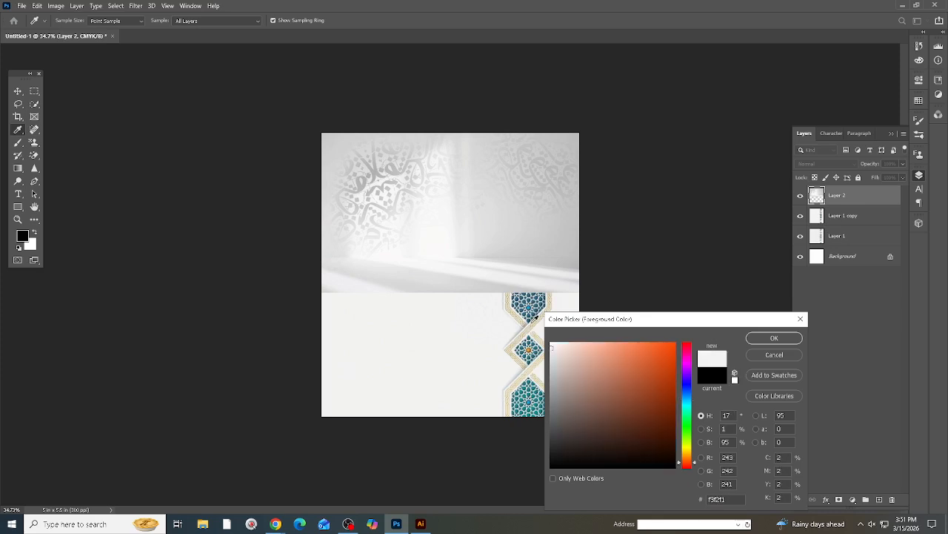
{"action": "left_click", "coordinate": [761, 355]}
Step: Sample the beige-gold ornament border as the foreground color and shift it to a more saturated warm gold
{"action": "scroll", "coordinate": [565, 350], "scroll_direction": "up", "scroll_amount": 3}
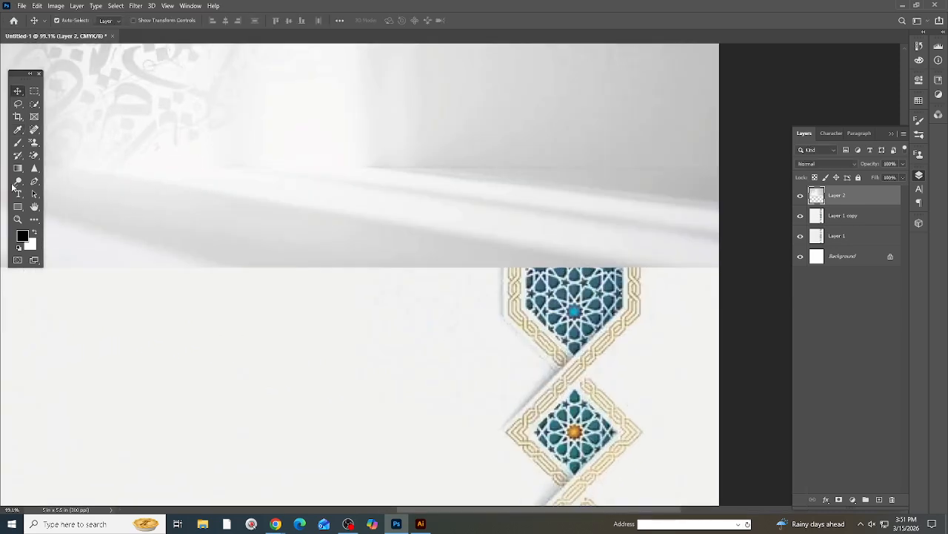
{"action": "left_click", "coordinate": [22, 236]}
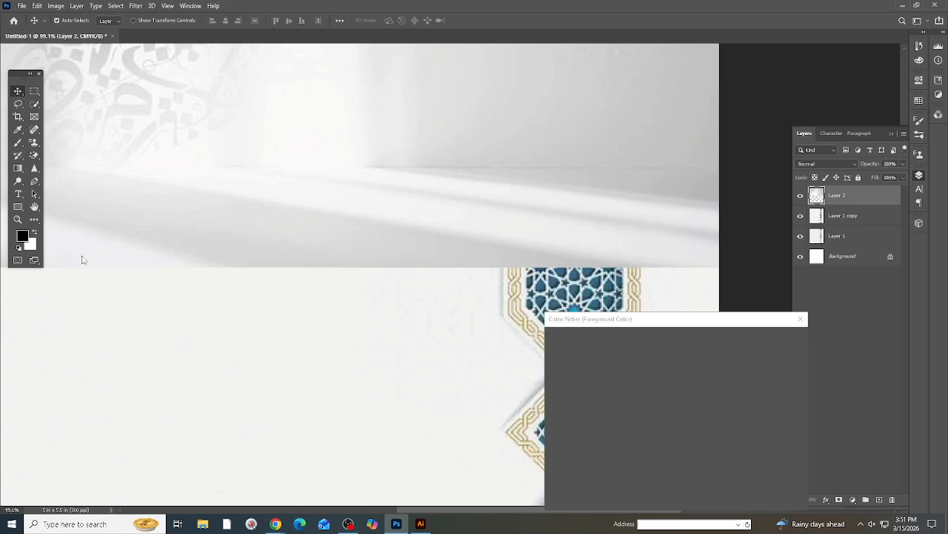
{"action": "left_click", "coordinate": [518, 290]}
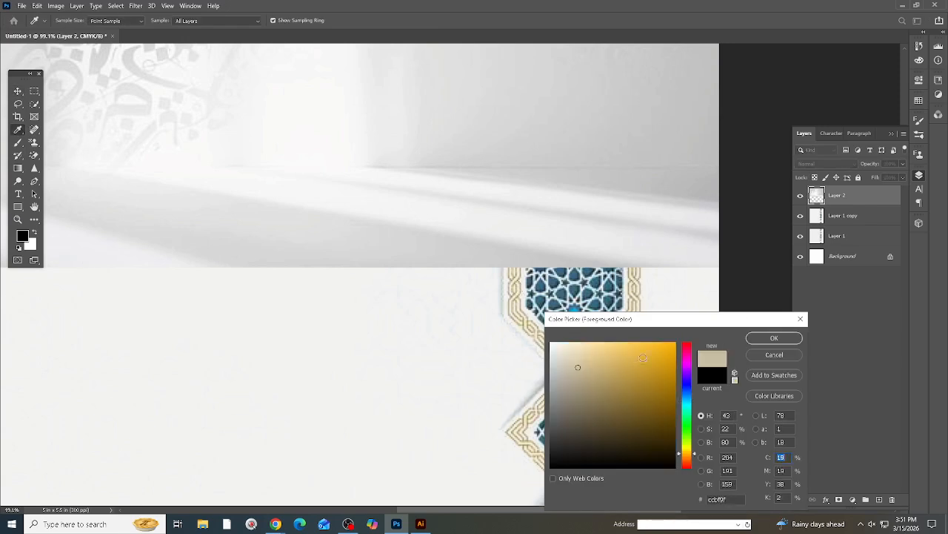
{"action": "left_click", "coordinate": [763, 339]}
Step: Tint the calligraphy wall layer with a Gradient Map running from the gold foreground color to white
{"action": "scroll", "coordinate": [455, 275], "scroll_direction": "down", "scroll_amount": 3}
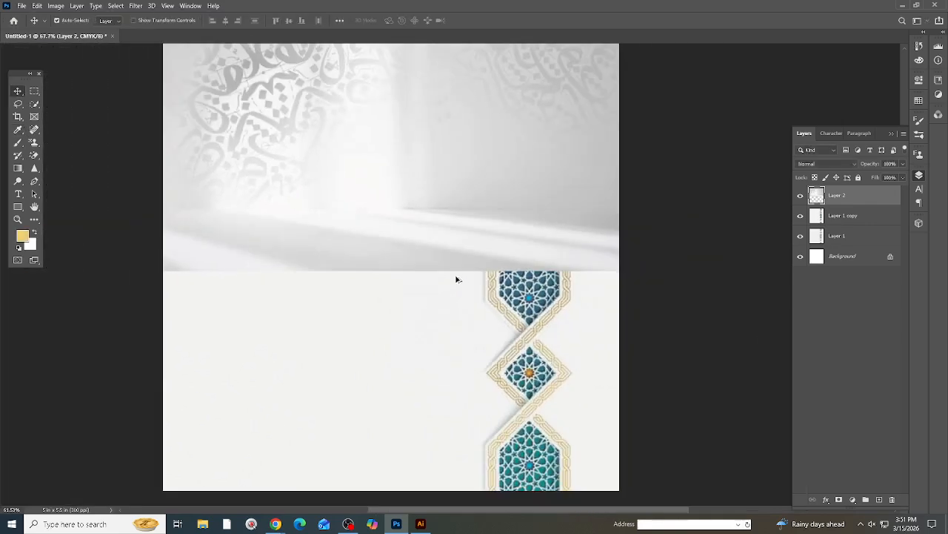
{"action": "left_click", "coordinate": [56, 6]}
{"action": "mouse_move", "coordinate": [70, 32]}
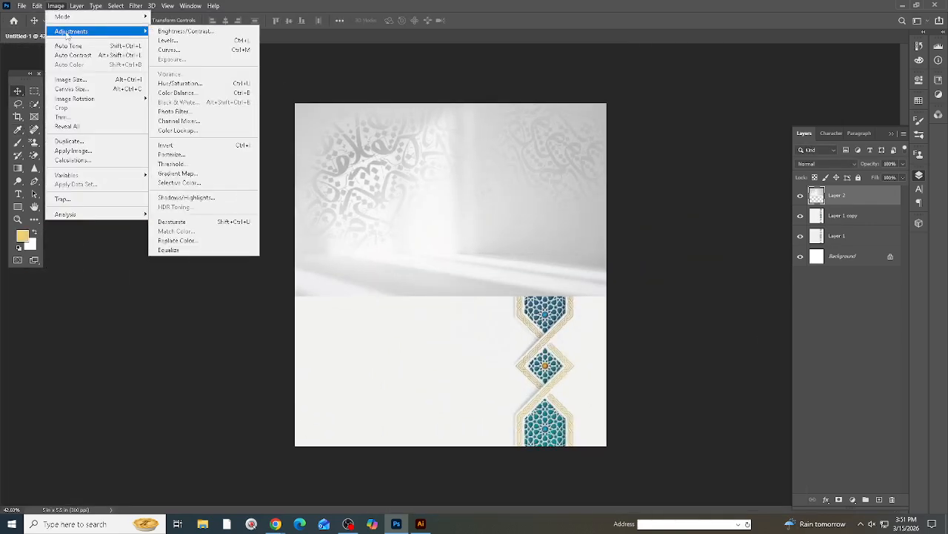
{"action": "left_click", "coordinate": [196, 175]}
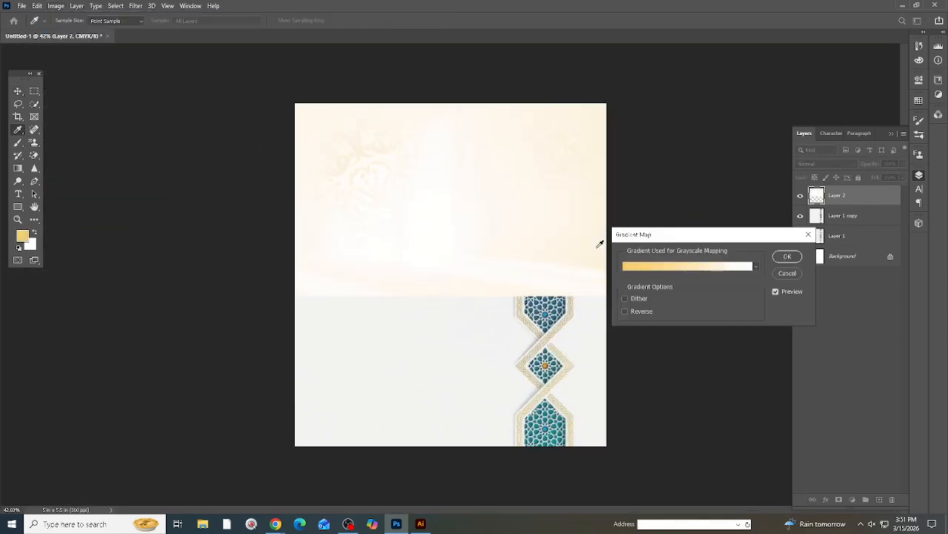
{"action": "left_click", "coordinate": [796, 261]}
Step: Deepen the gold tint of the wall layer with a CMYK Curves adjustment, placing a curve point at input 36 and output 60
{"action": "key", "text": "ctrl+m"}
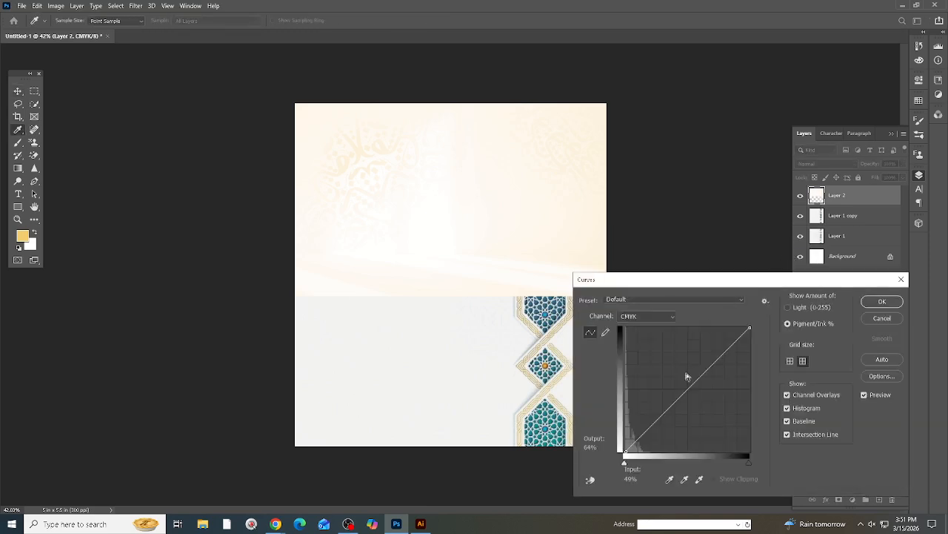
{"action": "left_click_drag", "start_coordinate": [690, 386], "coordinate": [677, 380]}
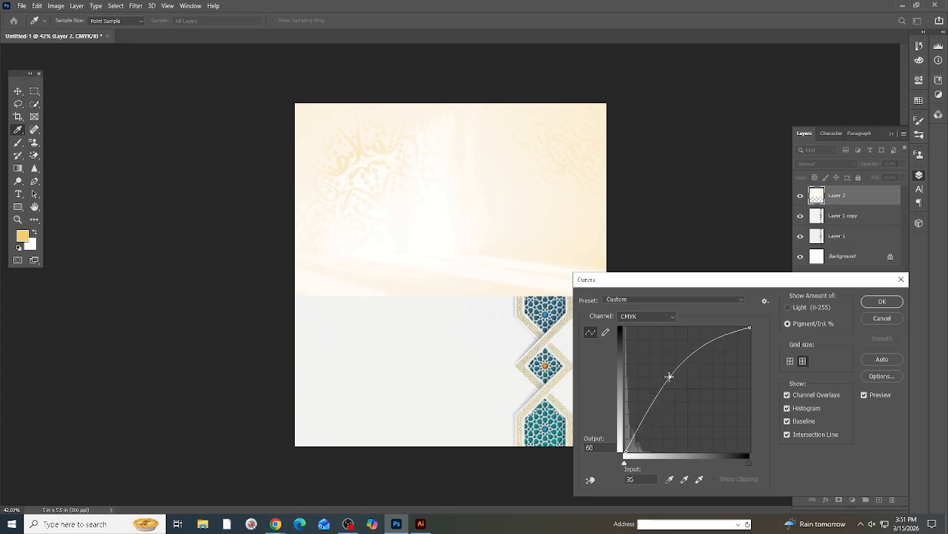
{"action": "left_click", "coordinate": [875, 302]}
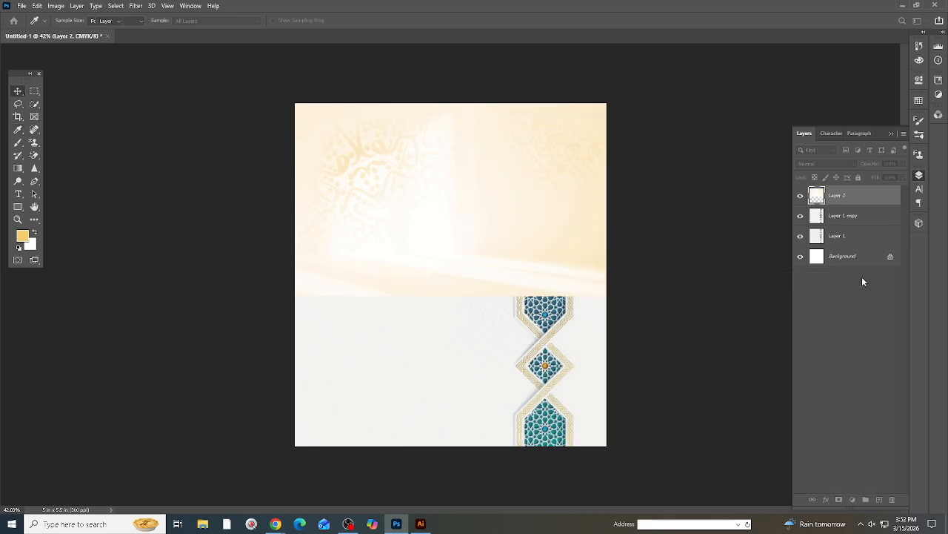
Step: Set the blend mode of the gold-tinted wall layer to Darken
{"action": "key", "text": "v"}
{"action": "left_click", "coordinate": [818, 164]}
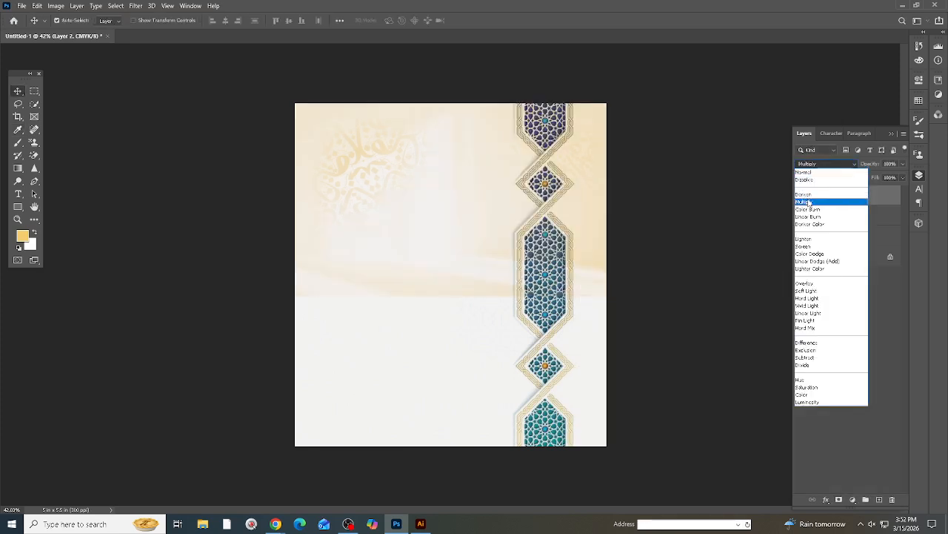
{"action": "left_click", "coordinate": [807, 195]}
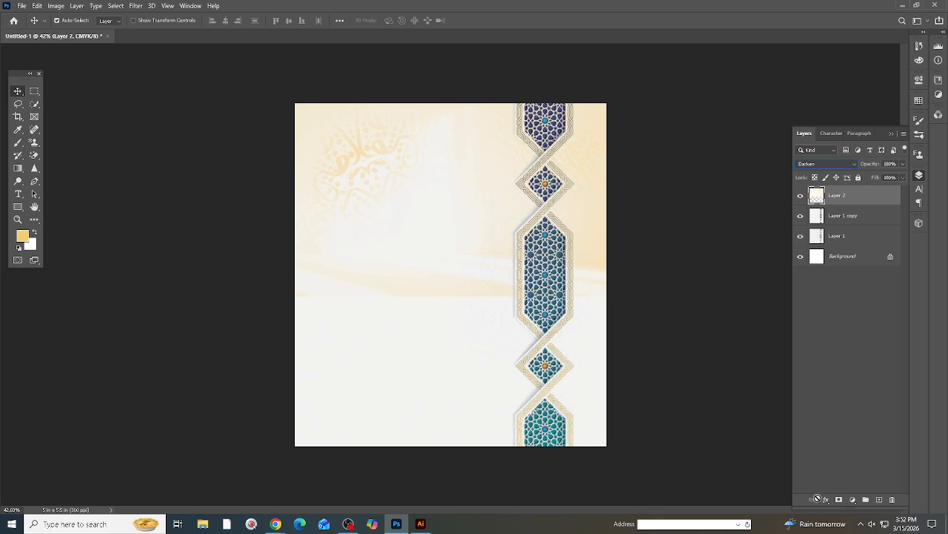
Step: Add a layer mask to the gold wall layer and fade its lower part with a large soft black brush at 17% opacity
{"action": "left_click", "coordinate": [839, 499]}
{"action": "left_click", "coordinate": [17, 142]}
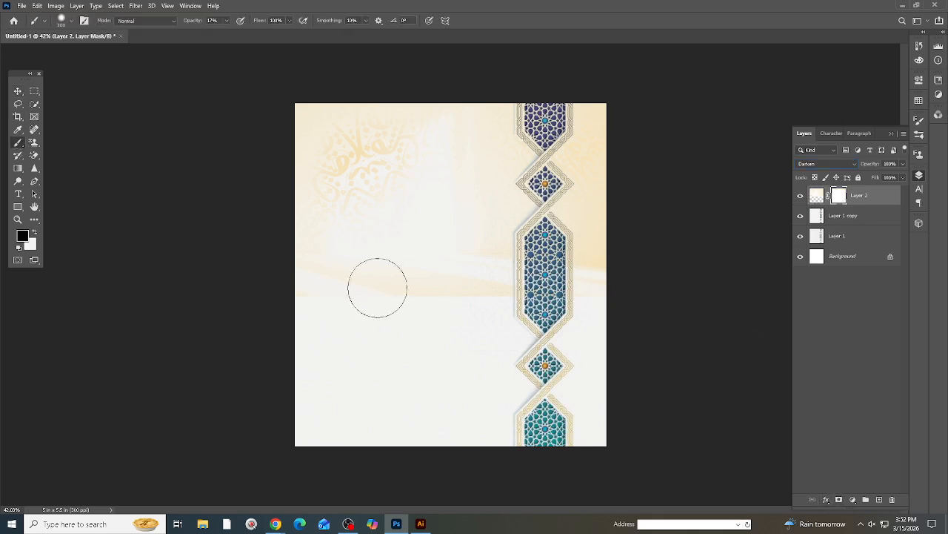
{"action": "key", "text": "bracketright"}
{"action": "key", "text": "bracketright"}
{"action": "key", "text": "bracketright"}
{"action": "key", "text": "bracketright"}
{"action": "key", "text": "bracketright"}
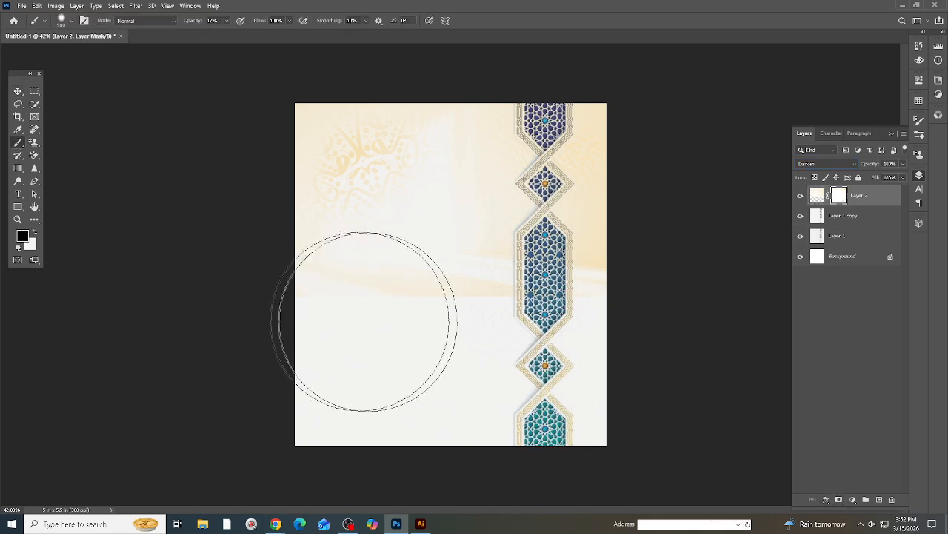
{"action": "mouse_move", "coordinate": [366, 322]}
{"action": "left_mouse_down"}
{"action": "mouse_move", "coordinate": [474, 305]}
{"action": "mouse_move", "coordinate": [385, 314]}
{"action": "mouse_move", "coordinate": [540, 316]}
{"action": "mouse_move", "coordinate": [536, 290]}
{"action": "mouse_move", "coordinate": [609, 323]}
{"action": "mouse_move", "coordinate": [444, 339]}
{"action": "mouse_move", "coordinate": [467, 345]}
{"action": "left_mouse_up"}
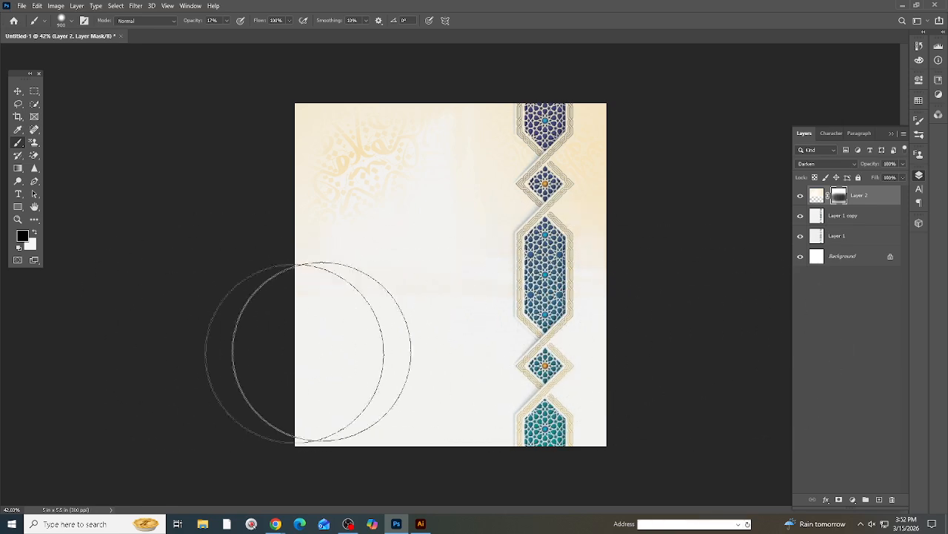
{"action": "key", "text": "bracketleft"}
{"action": "key", "text": "bracketleft"}
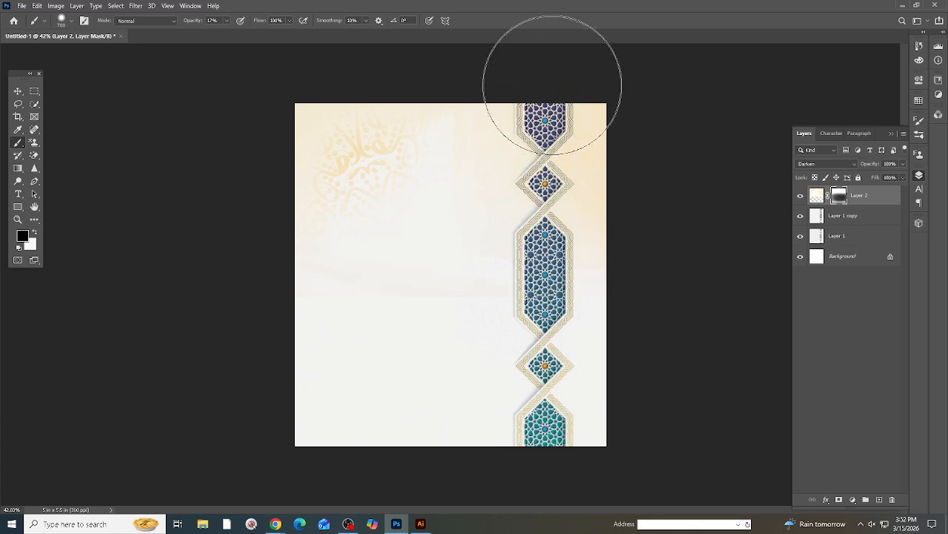
{"action": "key", "text": "ctrl+plus"}
{"action": "scroll", "coordinate": [511, 328], "scroll_direction": "down", "scroll_amount": 3}
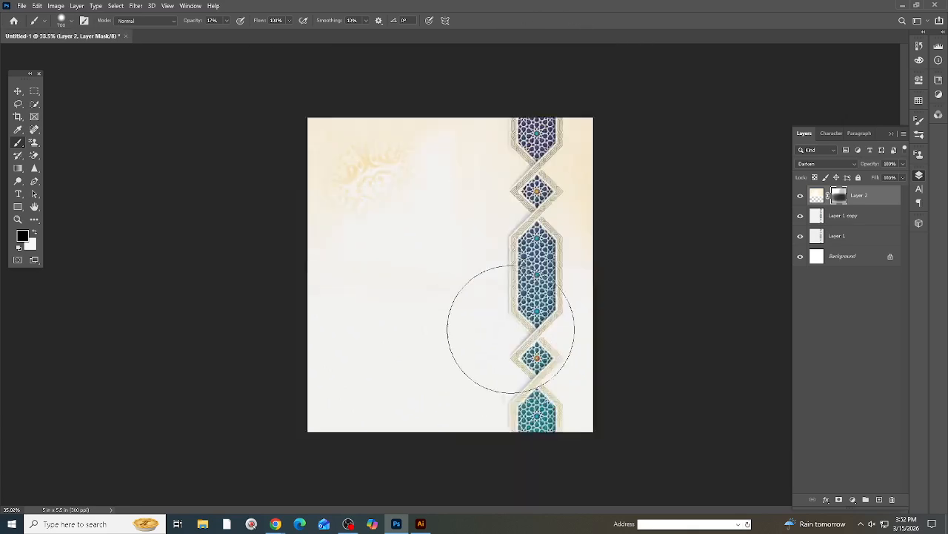
{"action": "scroll", "coordinate": [520, 327], "scroll_direction": "up", "scroll_amount": 4}
{"action": "scroll", "coordinate": [352, 329], "scroll_direction": "down", "scroll_amount": 3}
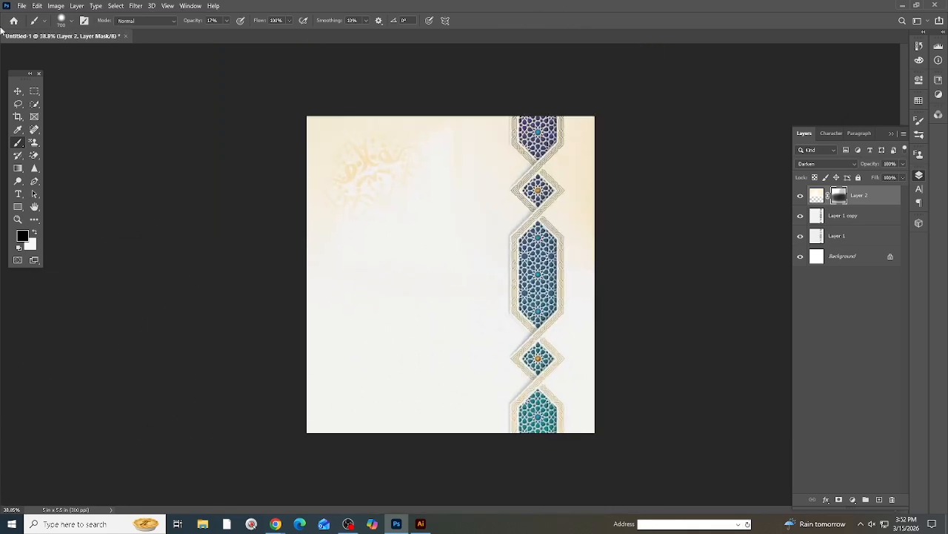
{"action": "left_click", "coordinate": [17, 91]}
{"action": "scroll", "coordinate": [379, 314], "scroll_direction": "up", "scroll_amount": 1}
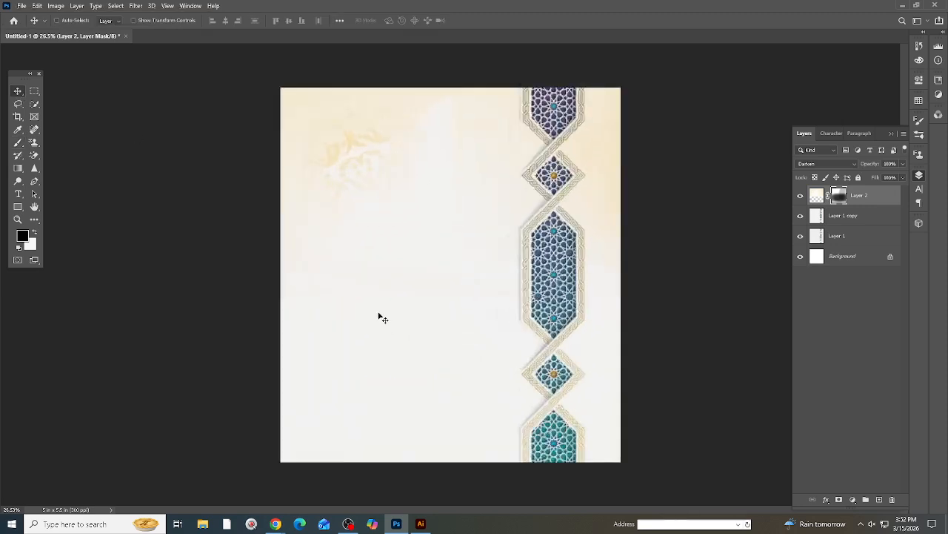
{"action": "scroll", "coordinate": [357, 310], "scroll_direction": "down", "scroll_amount": 2}
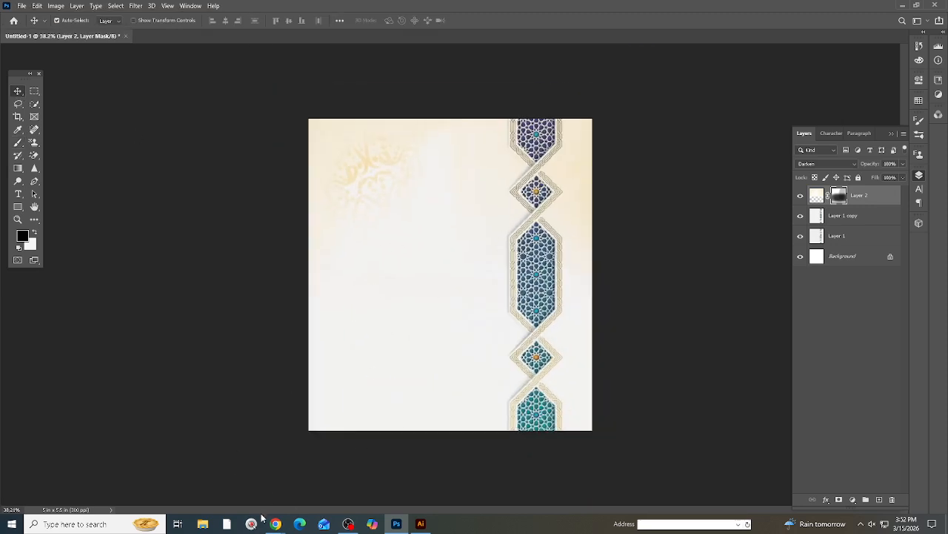
Step: Switch to Pinterest in Chrome, browse the related Islamic designs and open the pale geometric star pattern pin by Almix
{"action": "mouse_move", "coordinate": [274, 521]}
{"action": "left_click", "coordinate": [223, 478]}
{"action": "scroll", "coordinate": [741, 307], "scroll_direction": "down", "scroll_amount": 5}
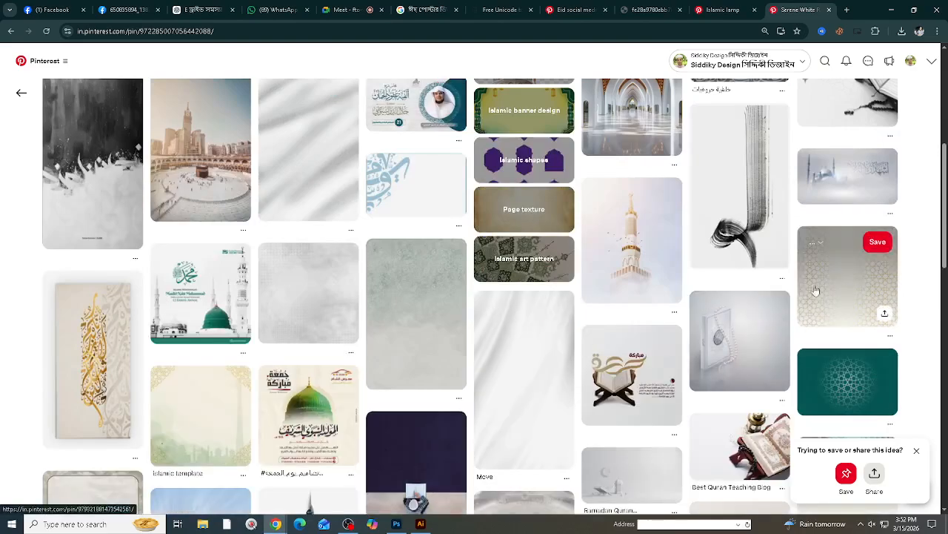
{"action": "scroll", "coordinate": [815, 290], "scroll_direction": "down", "scroll_amount": 3}
{"action": "scroll", "coordinate": [875, 254], "scroll_direction": "down", "scroll_amount": 2}
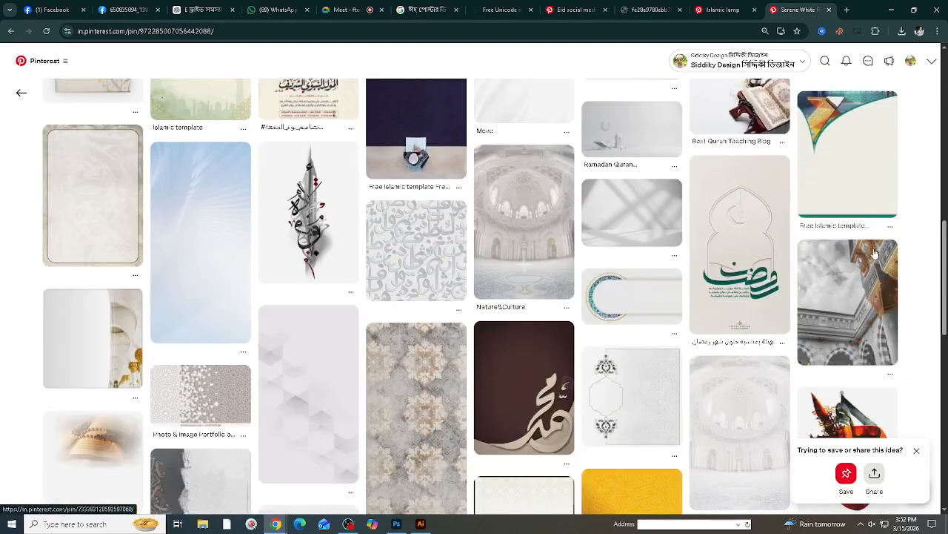
{"action": "scroll", "coordinate": [875, 253], "scroll_direction": "down", "scroll_amount": 2}
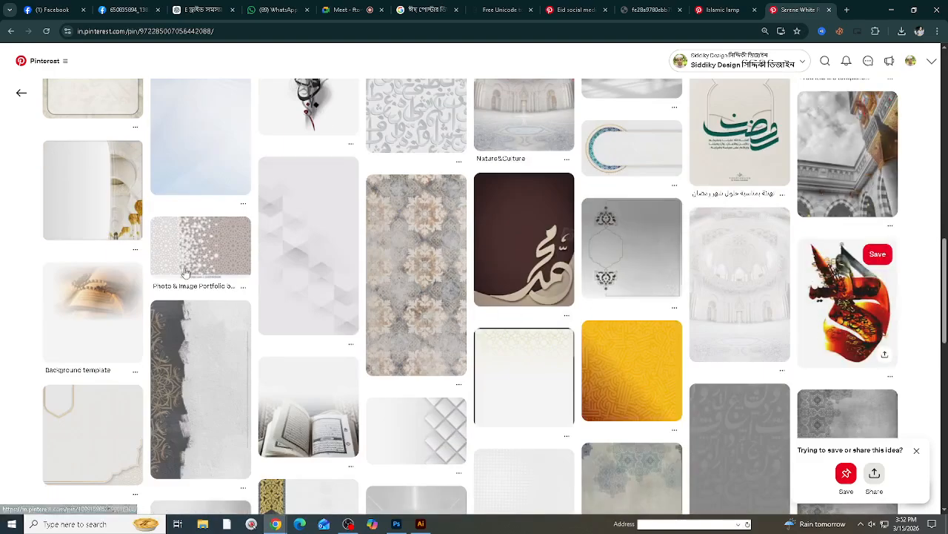
{"action": "left_click", "coordinate": [222, 256]}
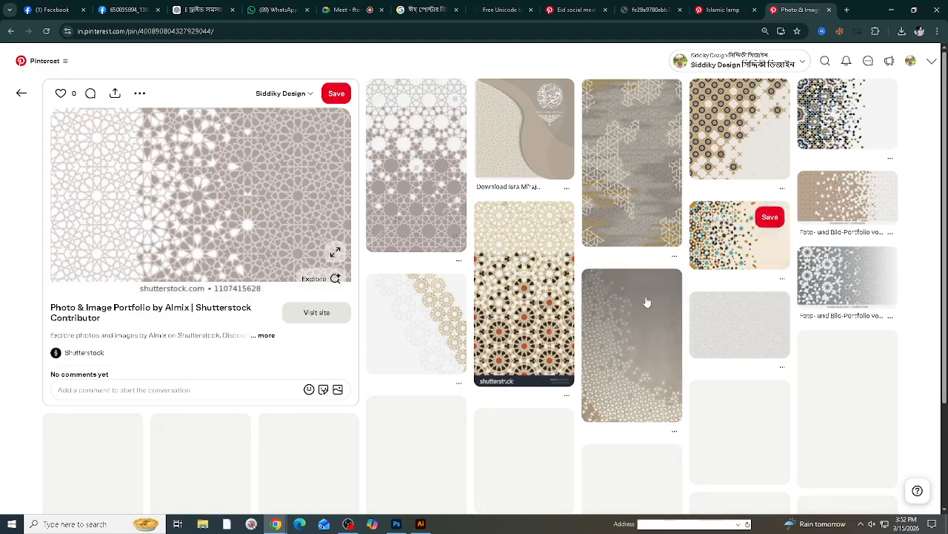
Step: Go through the navy-and-gold pattern pin to the brown-gold geometric star ornament pin and copy its image
{"action": "left_click", "coordinate": [737, 126]}
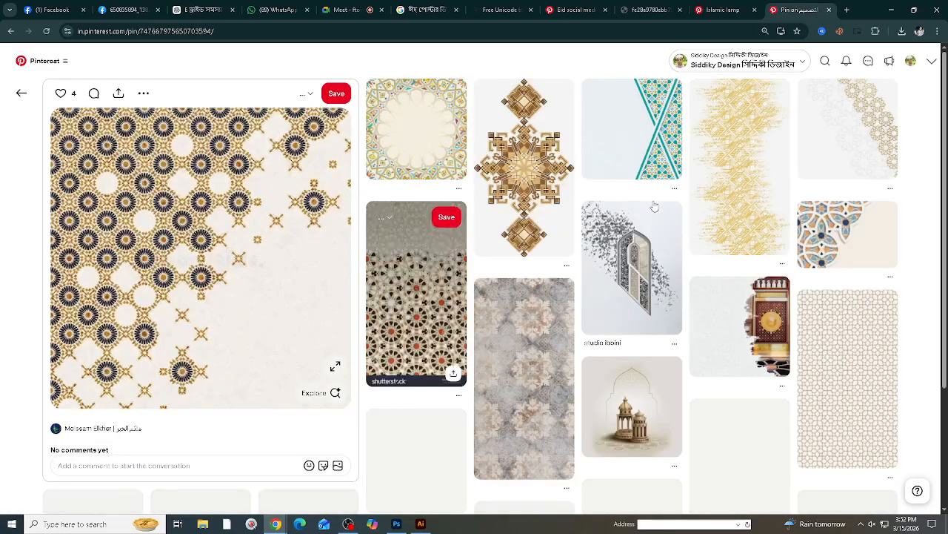
{"action": "left_click", "coordinate": [497, 191]}
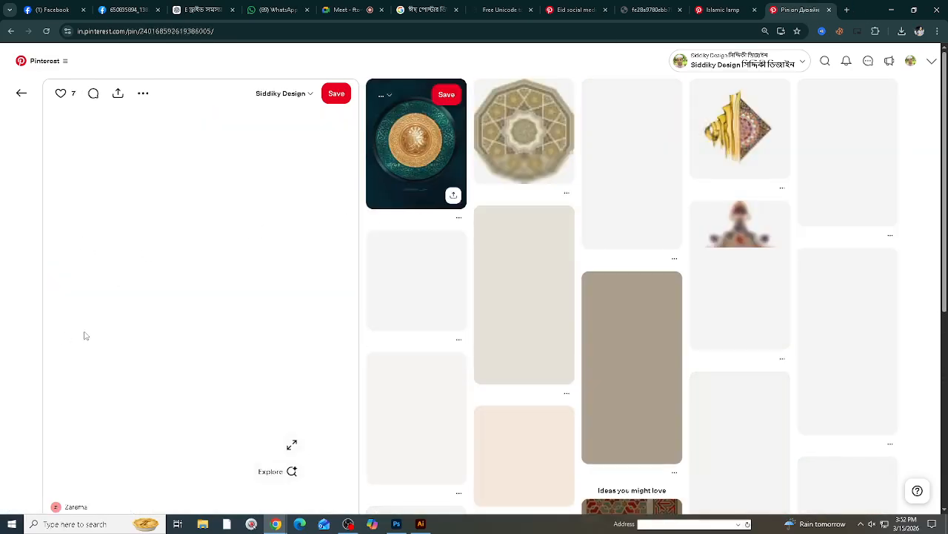
{"action": "right_click", "coordinate": [212, 256]}
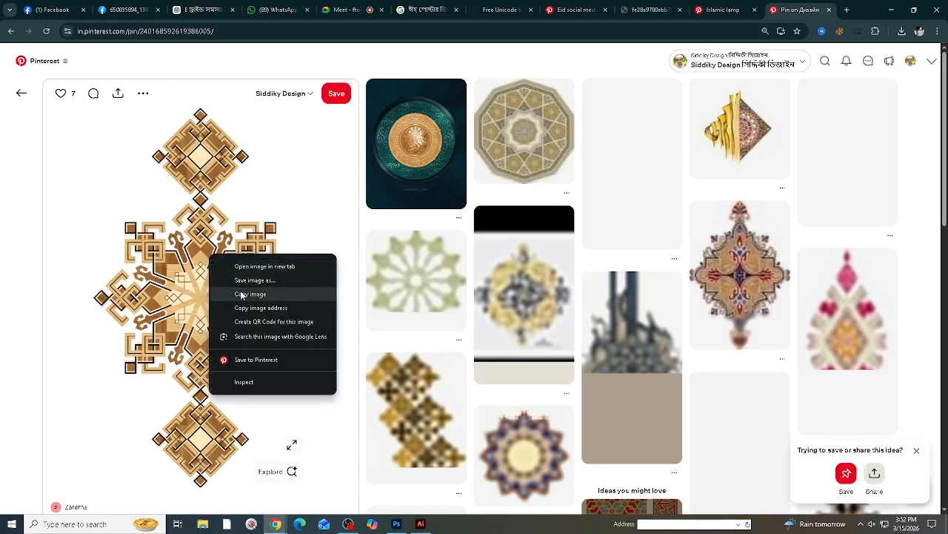
{"action": "left_click", "coordinate": [241, 293]}
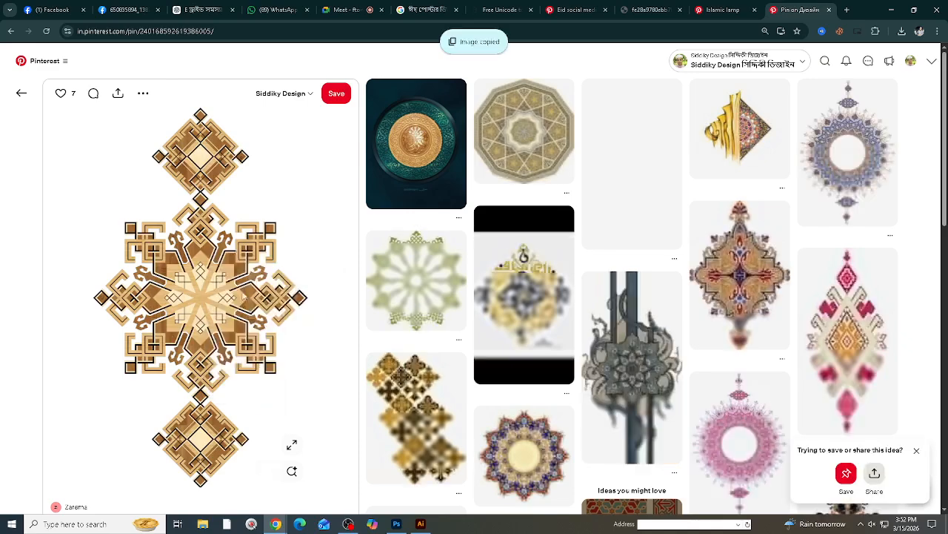
Step: Switch back to the poster in Photoshop and paste the copied gold ornament above the wall layer
{"action": "left_click", "coordinate": [398, 523]}
{"action": "left_click", "coordinate": [420, 523]}
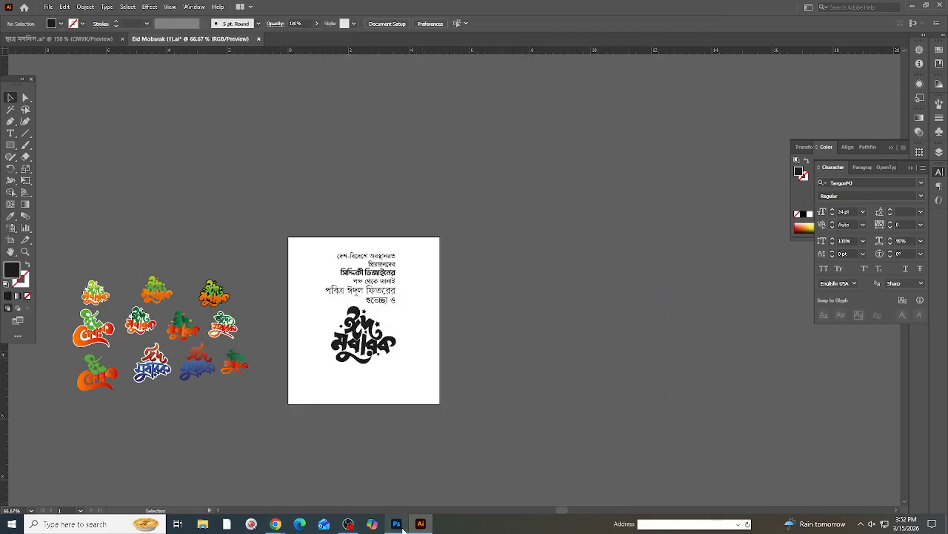
{"action": "left_click", "coordinate": [397, 524]}
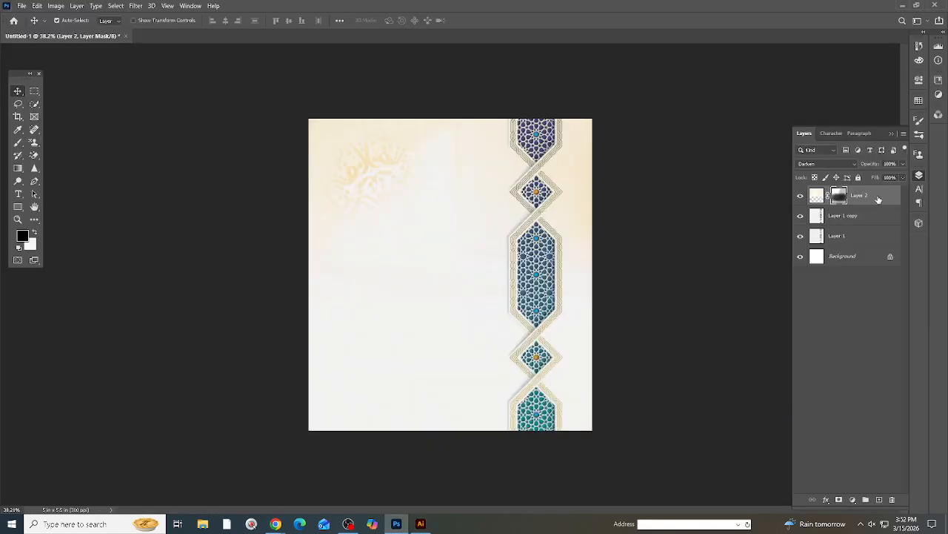
{"action": "key", "text": "ctrl+v"}
{"action": "left_click", "coordinate": [513, 147]}
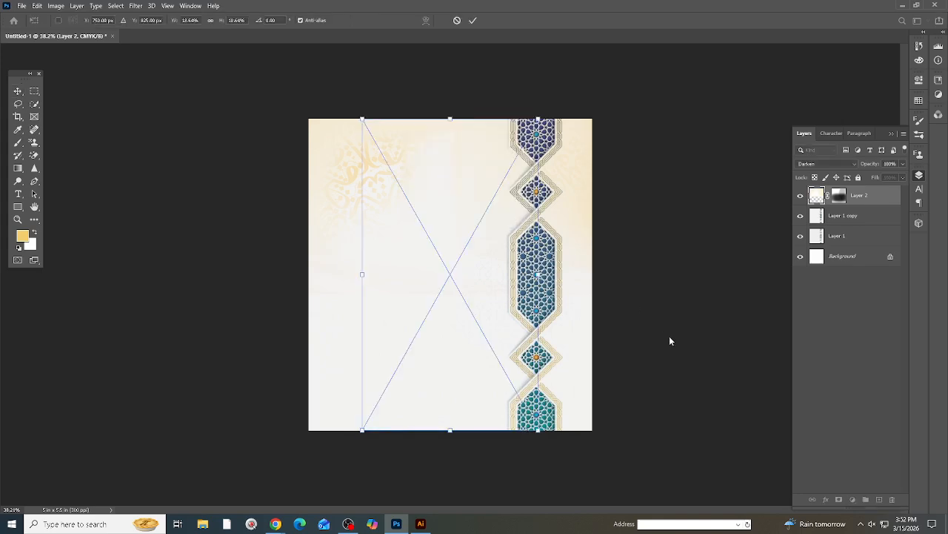
Step: Rotate the pasted ornament 90° to horizontal, scale it down and place it partly beyond the poster's lower edge
{"action": "key", "text": "ctrl+t"}
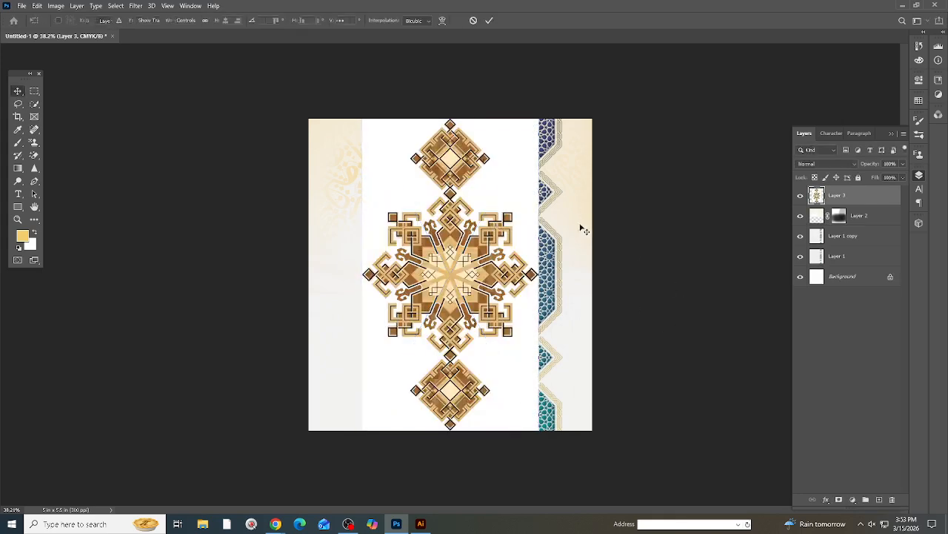
{"action": "left_click_drag", "start_coordinate": [580, 227], "coordinate": [390, 143]}
{"action": "left_click_drag", "start_coordinate": [485, 224], "coordinate": [455, 366]}
{"action": "left_click_drag", "start_coordinate": [577, 417], "coordinate": [502, 413]}
{"action": "left_click_drag", "start_coordinate": [447, 423], "coordinate": [437, 447]}
{"action": "key", "text": "Return"}
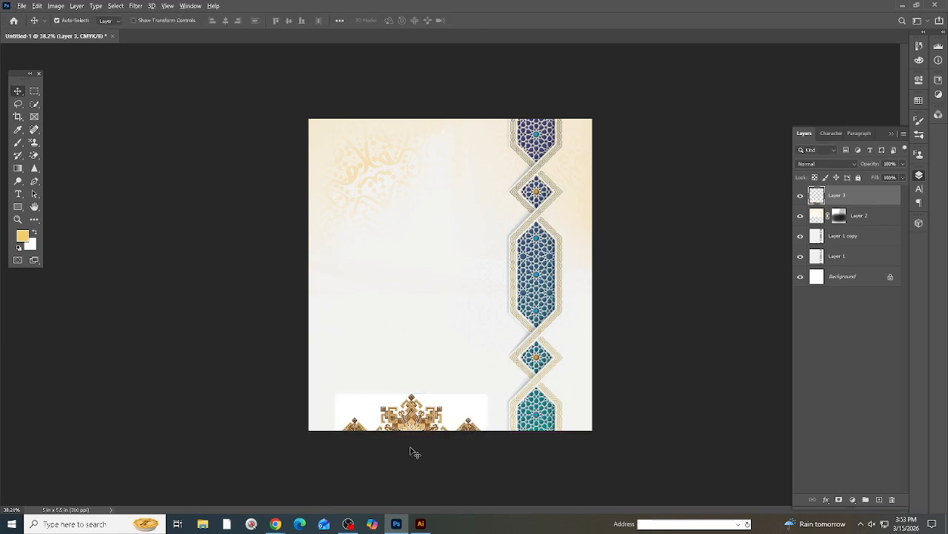
Step: Move the ornament straight up so its lower half hangs from the poster's upper edge
{"action": "scroll", "coordinate": [410, 447], "scroll_direction": "up", "scroll_amount": 6}
{"action": "scroll", "coordinate": [412, 447], "scroll_direction": "down", "scroll_amount": 4}
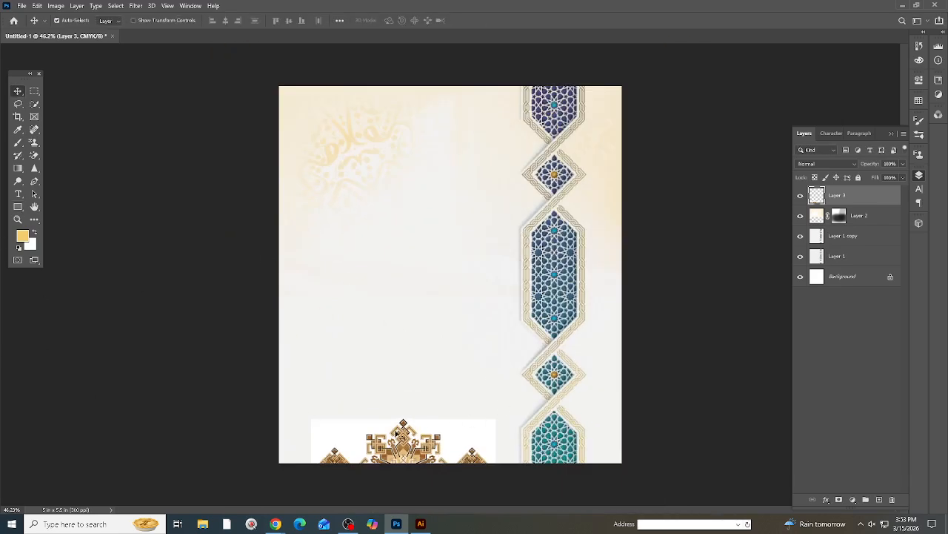
{"action": "left_click_drag", "start_coordinate": [396, 433], "coordinate": [381, 66]}
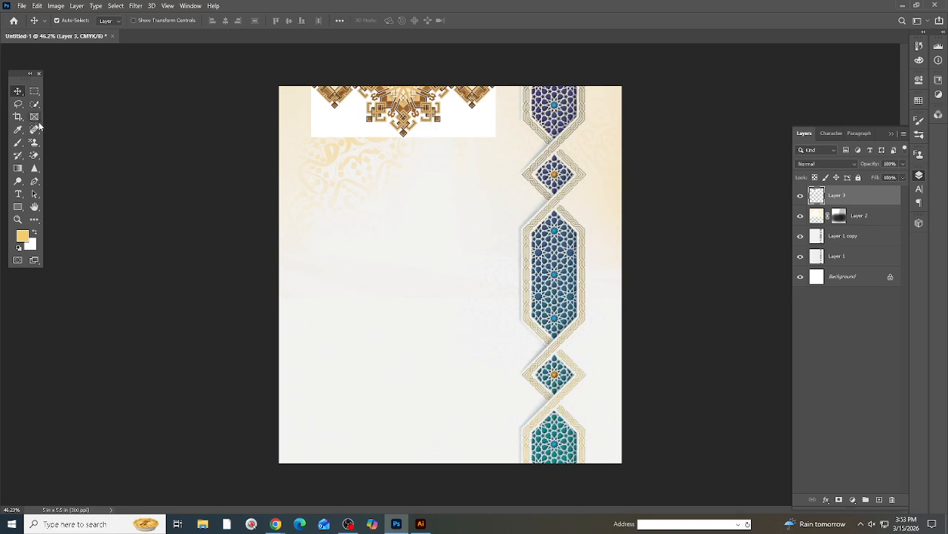
Step: Erase the white background around the ornament with the Magic Eraser tool at tolerance 32
{"action": "left_click_drag", "start_coordinate": [33, 154], "coordinate": [62, 170]}
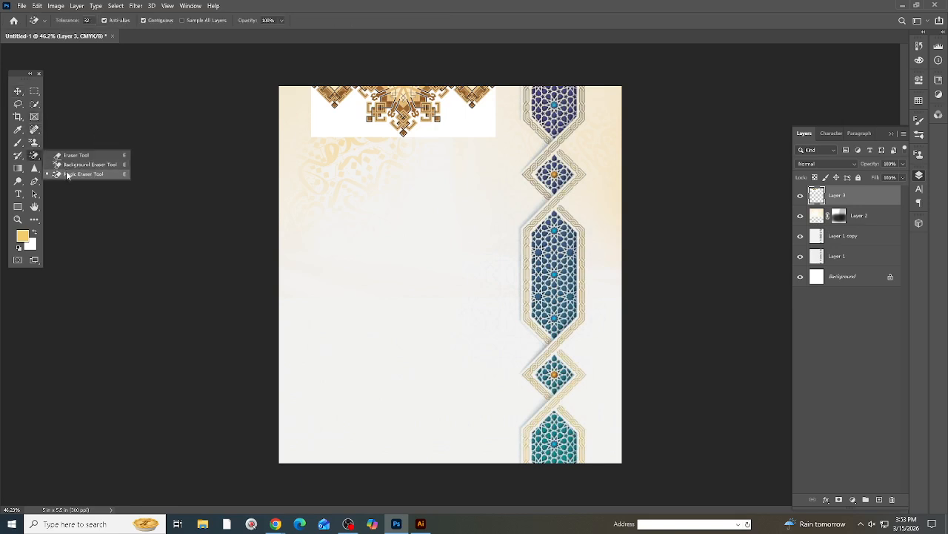
{"action": "left_click", "coordinate": [87, 173]}
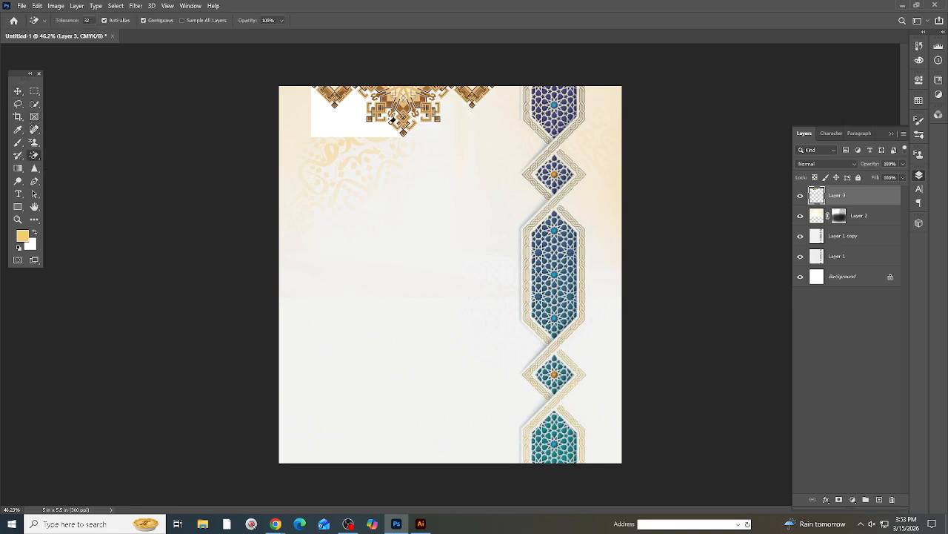
{"action": "left_click", "coordinate": [347, 117]}
{"action": "scroll", "coordinate": [385, 119], "scroll_direction": "up", "scroll_amount": 2}
{"action": "scroll", "coordinate": [449, 127], "scroll_direction": "down", "scroll_amount": 3}
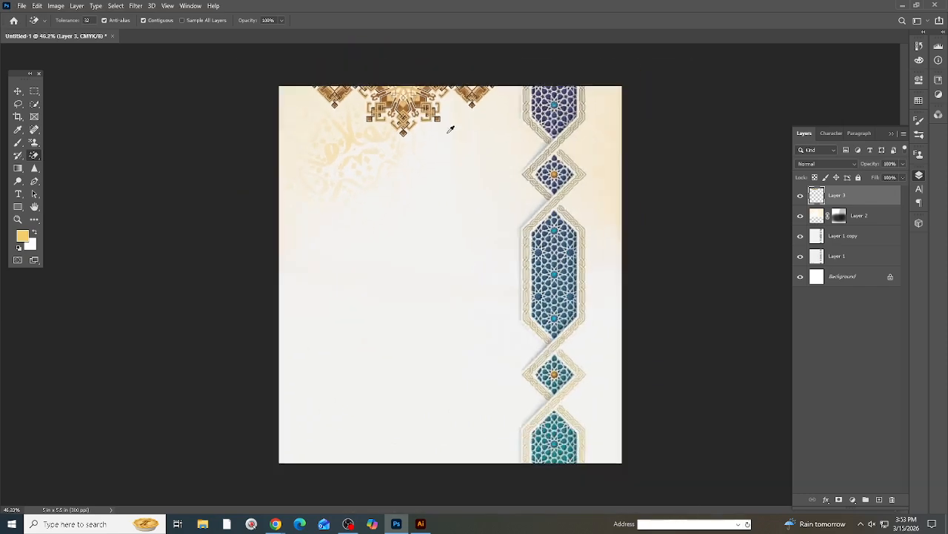
Step: Fine-tune the position of the cut-out ornament along the poster's upper edge
{"action": "left_click", "coordinate": [18, 91]}
{"action": "mouse_move", "coordinate": [400, 124]}
{"action": "left_mouse_down"}
{"action": "mouse_move", "coordinate": [400, 112]}
{"action": "mouse_move", "coordinate": [410, 119]}
{"action": "left_mouse_up"}
{"action": "scroll", "coordinate": [471, 132], "scroll_direction": "down", "scroll_amount": 3}
{"action": "scroll", "coordinate": [400, 142], "scroll_direction": "up", "scroll_amount": 3}
{"action": "left_click_drag", "start_coordinate": [410, 119], "coordinate": [411, 126]}
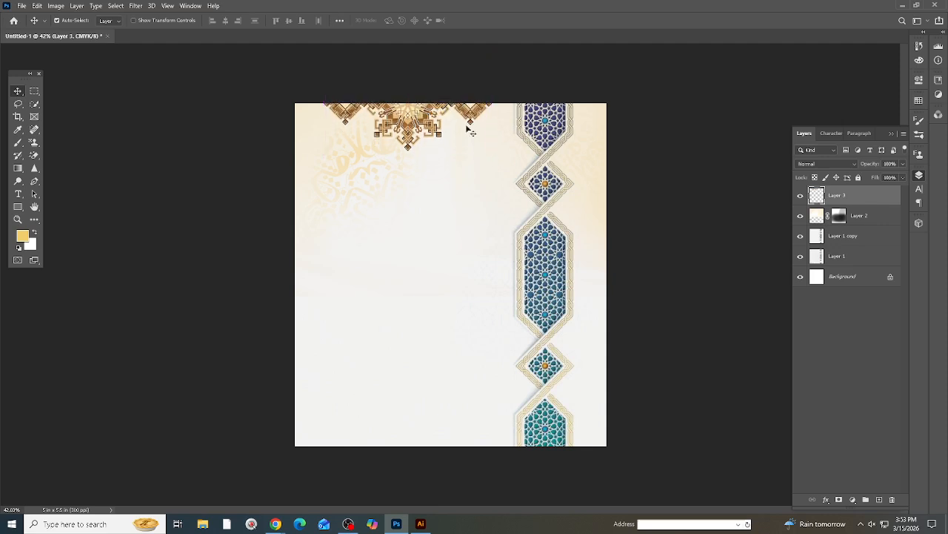
Step: Change the blend mode of the ornament layer and hide that layer
{"action": "left_click", "coordinate": [823, 163]}
{"action": "left_click", "coordinate": [823, 201]}
{"action": "left_click", "coordinate": [410, 225]}
{"action": "scroll", "coordinate": [434, 220], "scroll_direction": "down", "scroll_amount": 2}
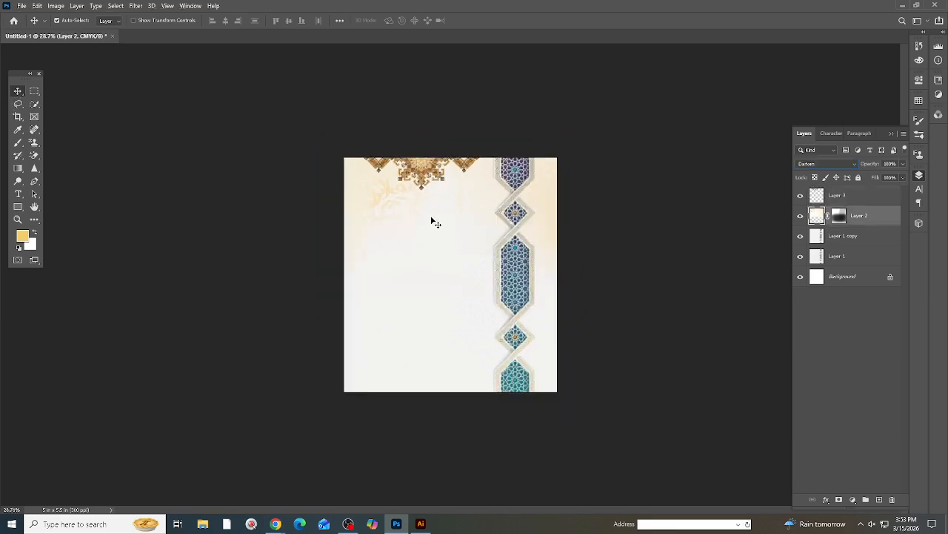
{"action": "scroll", "coordinate": [435, 220], "scroll_direction": "up", "scroll_amount": 3}
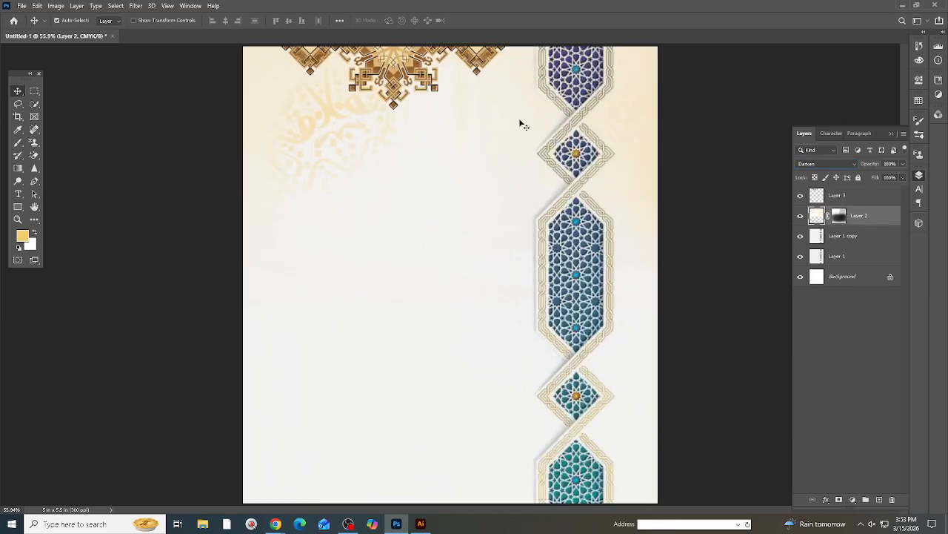
{"action": "left_click", "coordinate": [801, 196]}
{"action": "scroll", "coordinate": [452, 274], "scroll_direction": "down", "scroll_amount": 3}
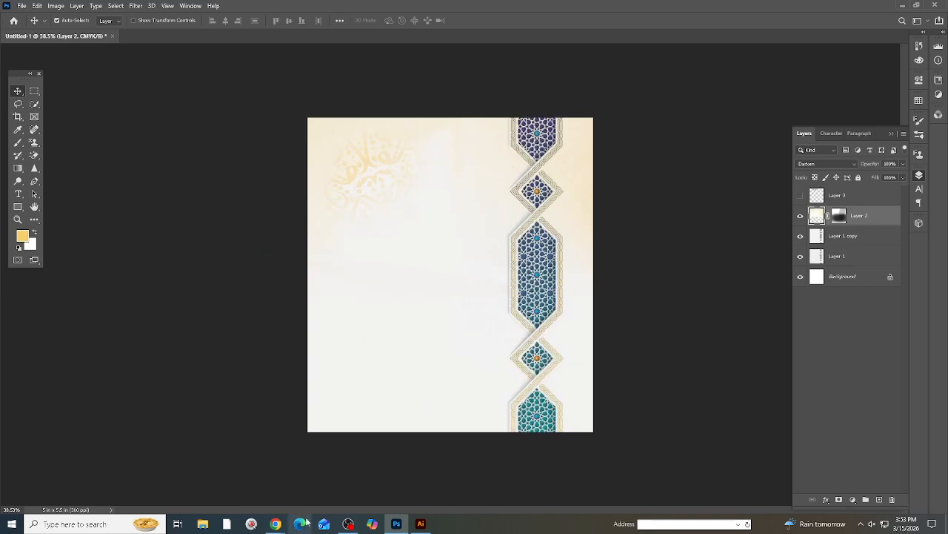
Step: Switch to Pinterest in Chrome and open the Islamic vector board from the profile's saved boards to look for other decoration
{"action": "mouse_move", "coordinate": [276, 524]}
{"action": "left_click", "coordinate": [223, 485]}
{"action": "scroll", "coordinate": [378, 240], "scroll_direction": "down", "scroll_amount": 5}
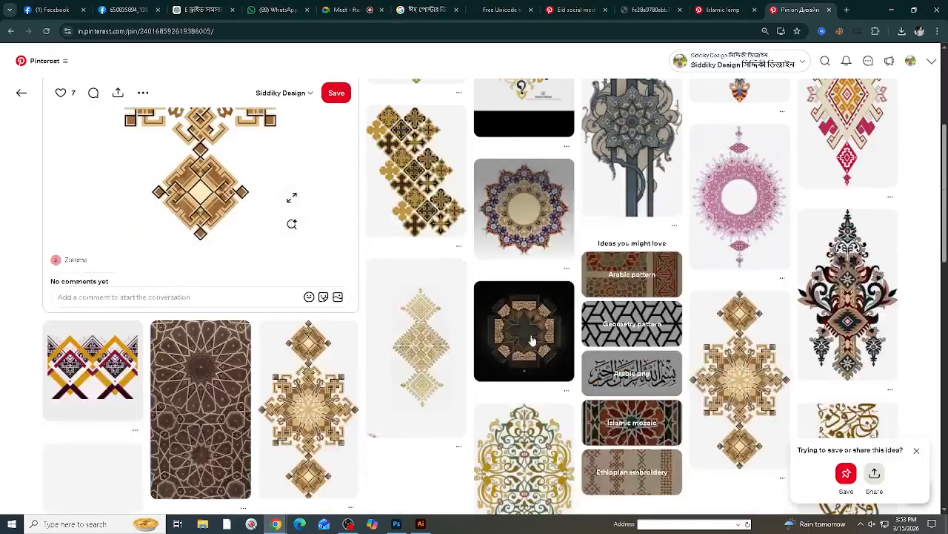
{"action": "left_click", "coordinate": [576, 10]}
{"action": "scroll", "coordinate": [489, 282], "scroll_direction": "up", "scroll_amount": 7}
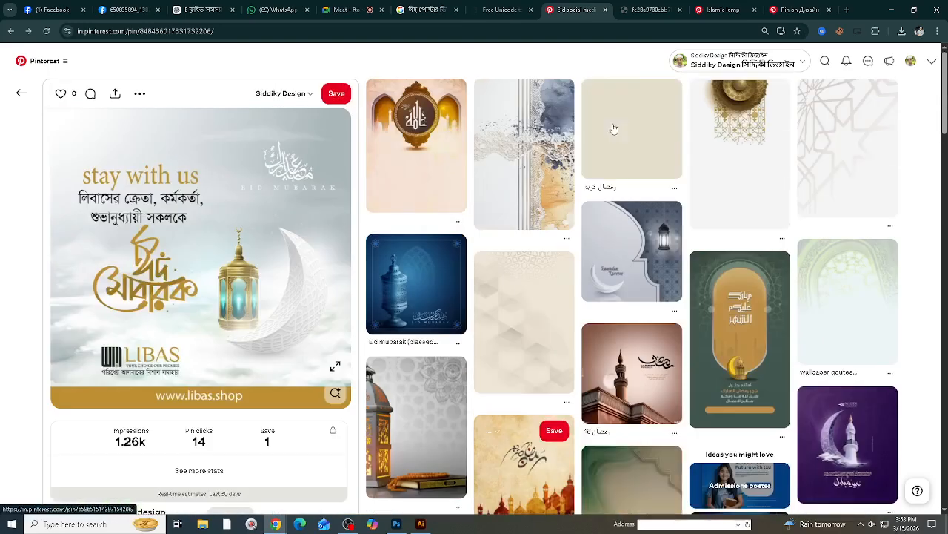
{"action": "left_click", "coordinate": [911, 61]}
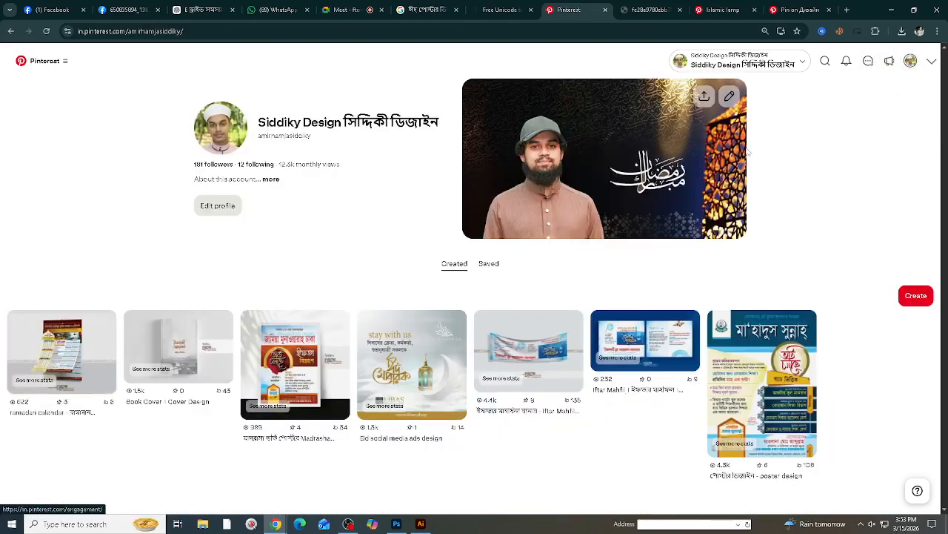
{"action": "left_click", "coordinate": [489, 264]}
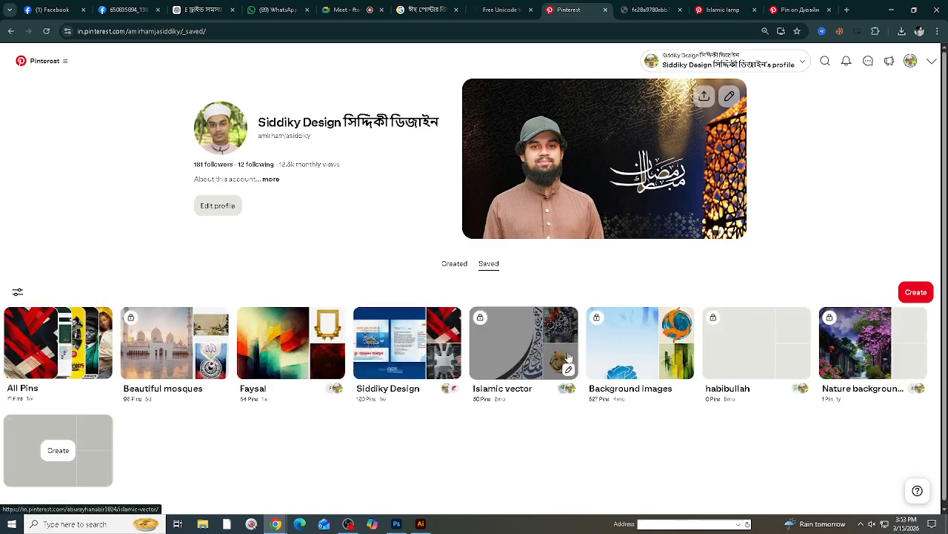
{"action": "left_click", "coordinate": [521, 348]}
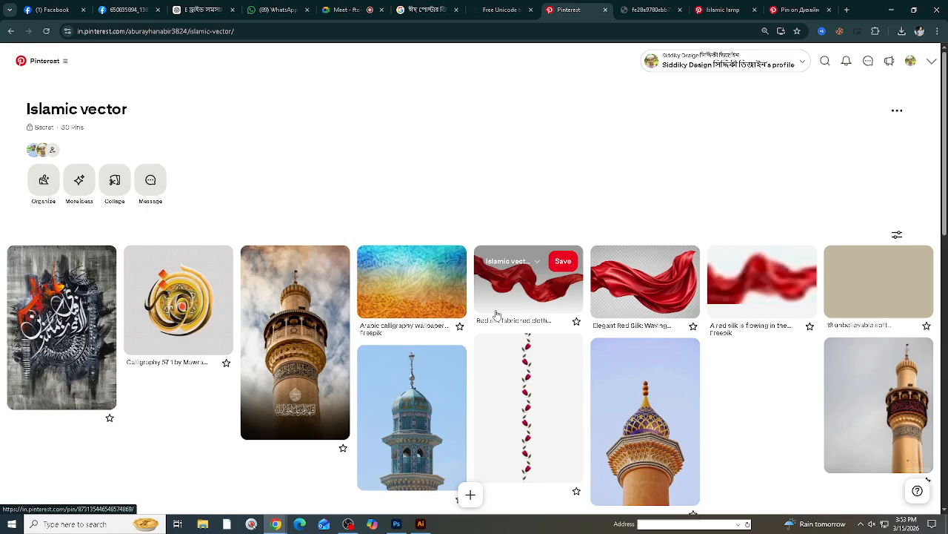
Step: Browse related calligraphy pins and open the multicoloured Arabic calligraphy with purple diamonds and a green mandala
{"action": "left_click", "coordinate": [185, 326]}
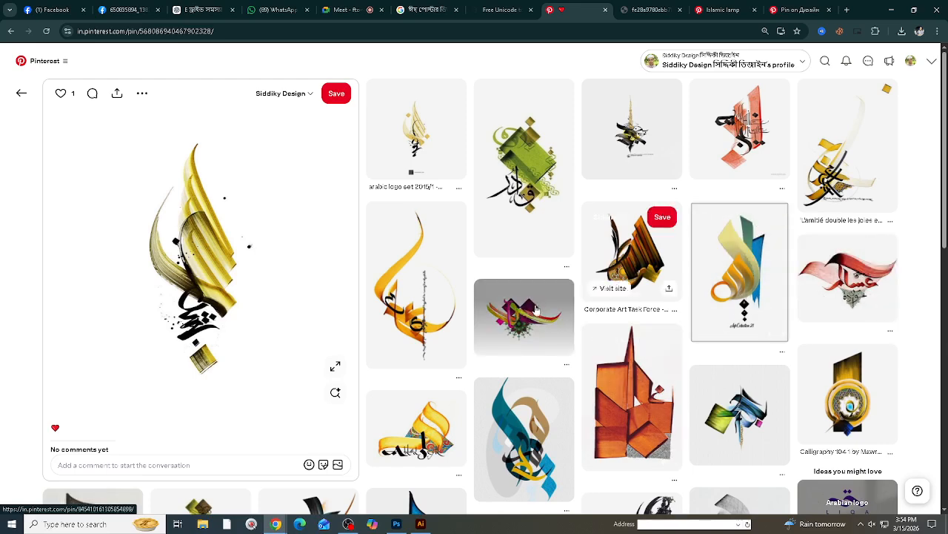
{"action": "left_click", "coordinate": [532, 316]}
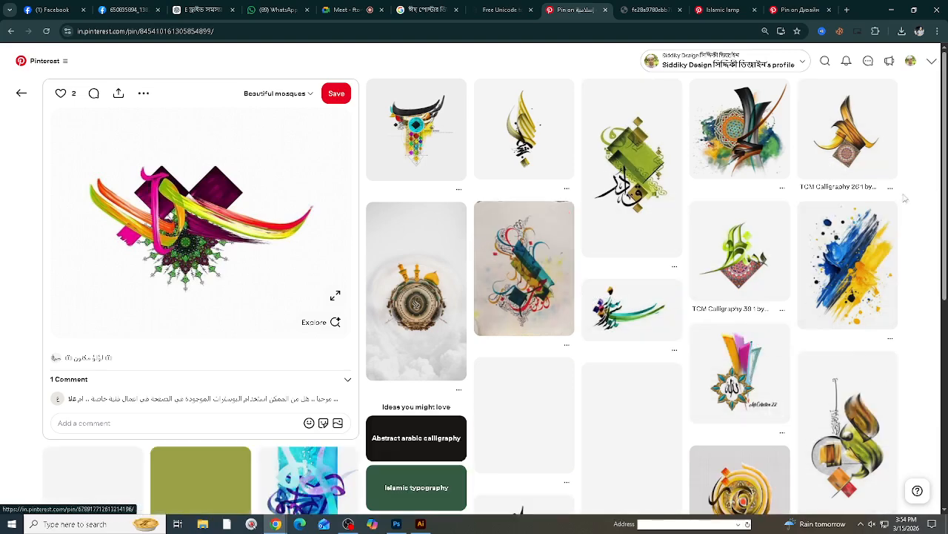
{"action": "scroll", "coordinate": [852, 208], "scroll_direction": "down", "scroll_amount": 2}
{"action": "scroll", "coordinate": [711, 232], "scroll_direction": "up", "scroll_amount": 2}
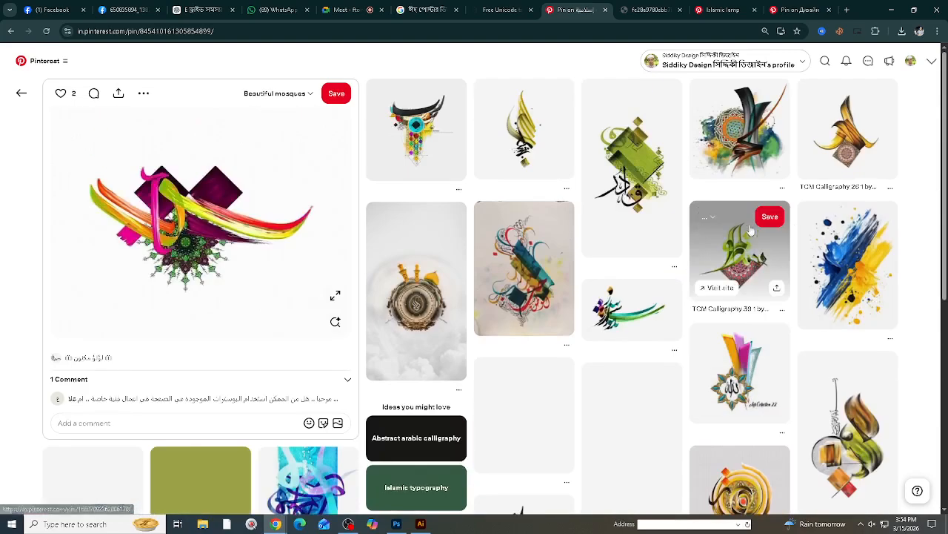
Step: Open the TCM Calligraphy 26 1 pin in a new tab and copy the related TCM Calligraphy 34 1 image
{"action": "right_click", "coordinate": [865, 116]}
{"action": "left_click", "coordinate": [819, 119]}
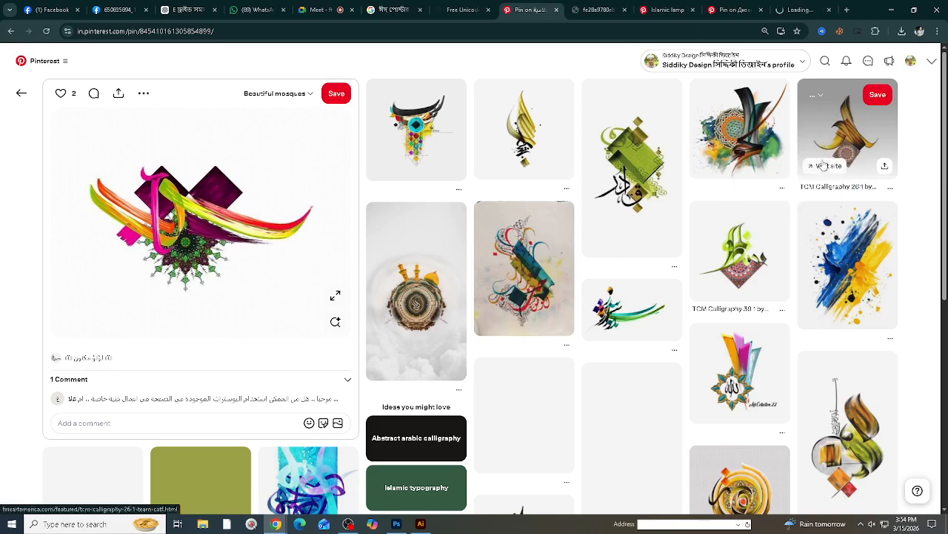
{"action": "left_click", "coordinate": [797, 8]}
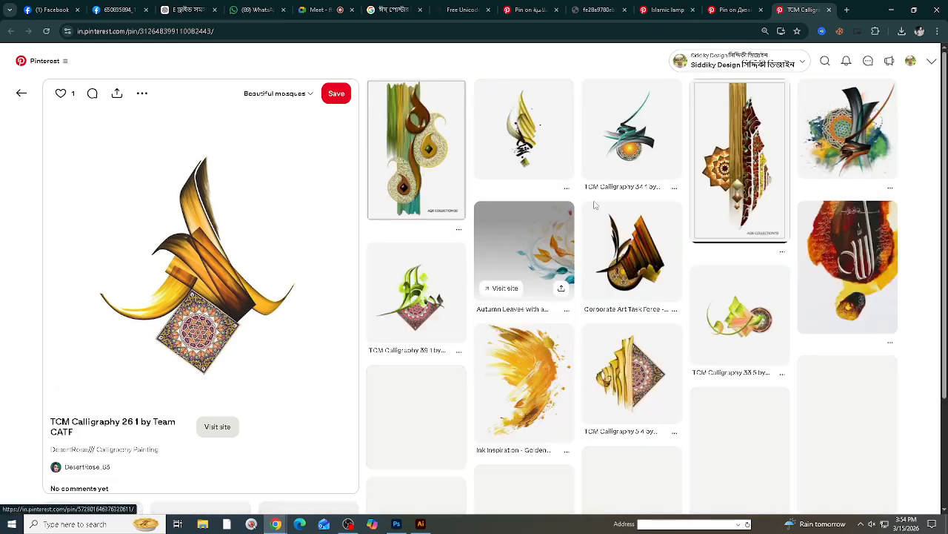
{"action": "left_click", "coordinate": [627, 140]}
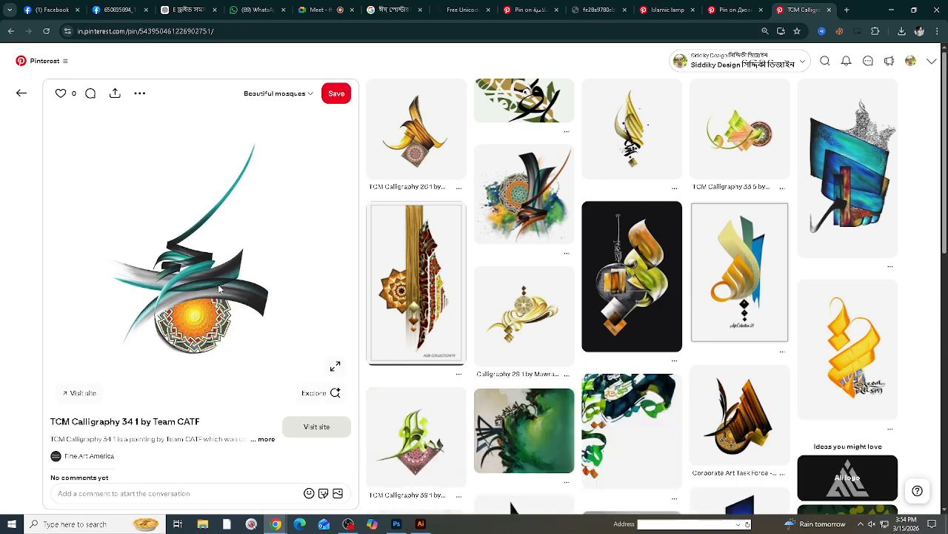
{"action": "right_click", "coordinate": [220, 289]}
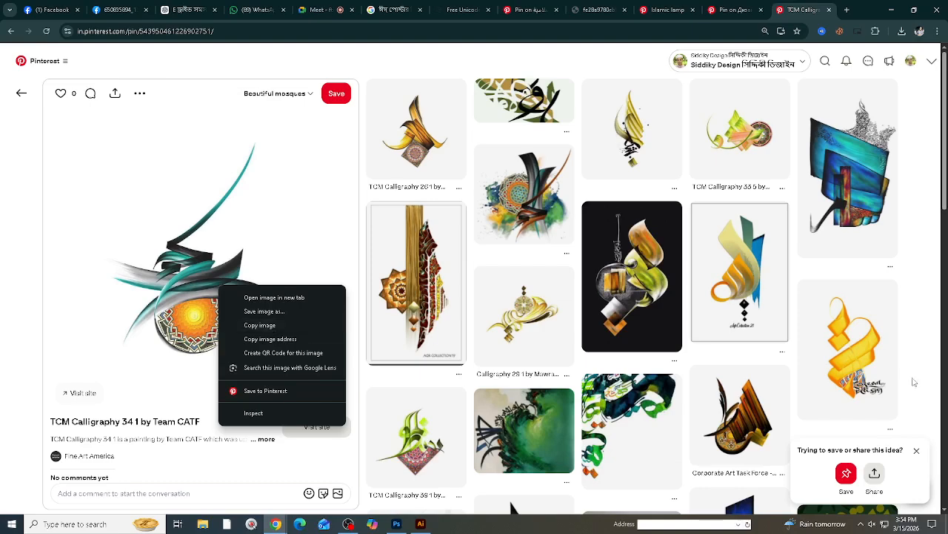
{"action": "left_click", "coordinate": [272, 327]}
{"action": "scroll", "coordinate": [271, 327], "scroll_direction": "down", "scroll_amount": 3}
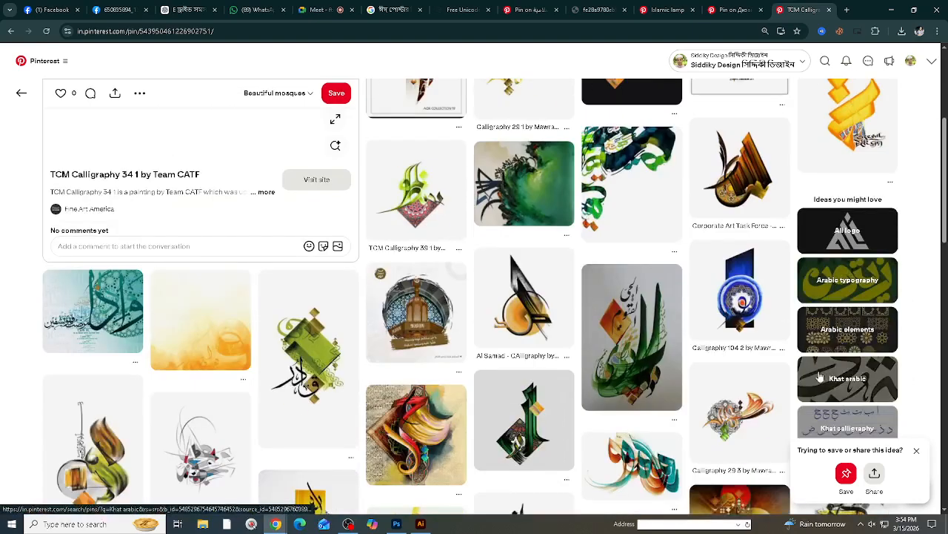
Step: Return to the multicoloured calligraphy pin with purple diamonds and copy its image
{"action": "left_click", "coordinate": [669, 8]}
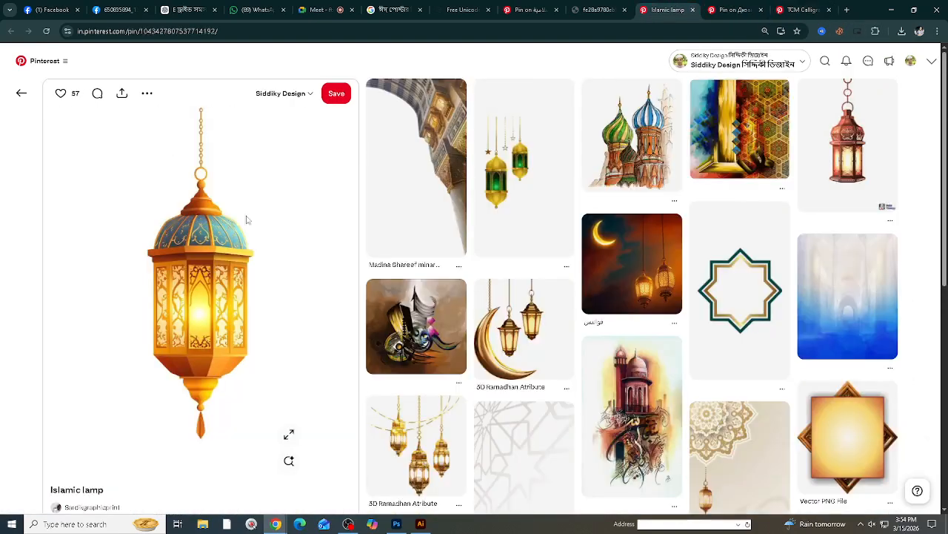
{"action": "left_click", "coordinate": [730, 9]}
{"action": "left_click", "coordinate": [800, 8]}
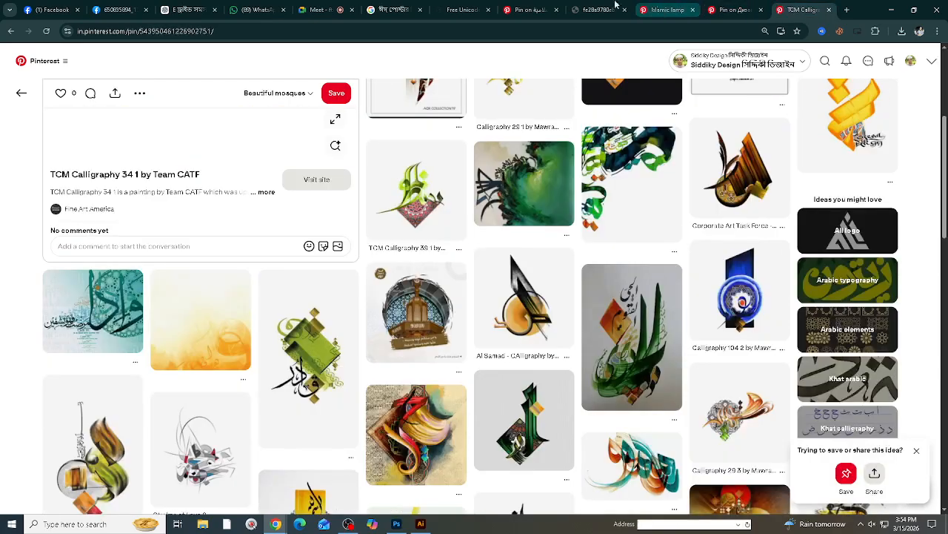
{"action": "left_click", "coordinate": [530, 9]}
{"action": "right_click", "coordinate": [237, 227]}
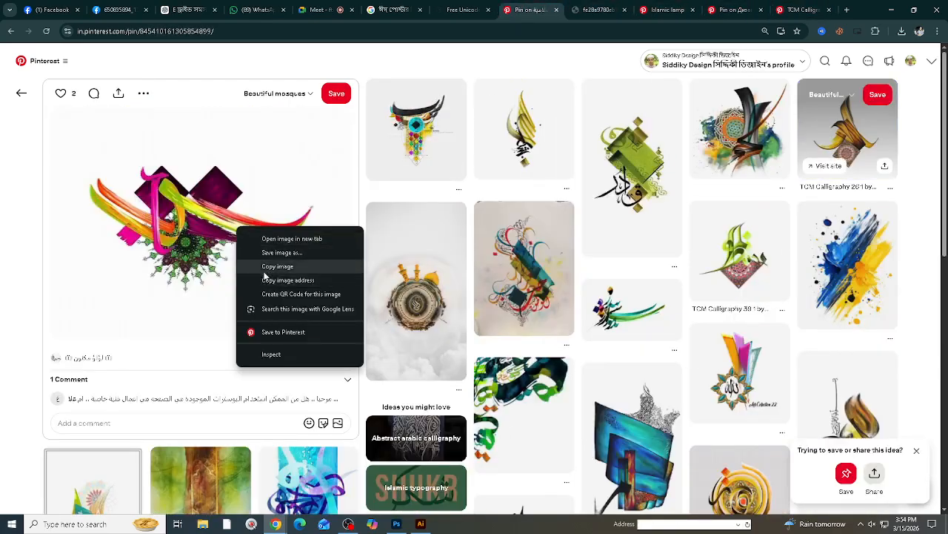
{"action": "left_click", "coordinate": [279, 268]}
{"action": "scroll", "coordinate": [557, 374], "scroll_direction": "down", "scroll_amount": 5}
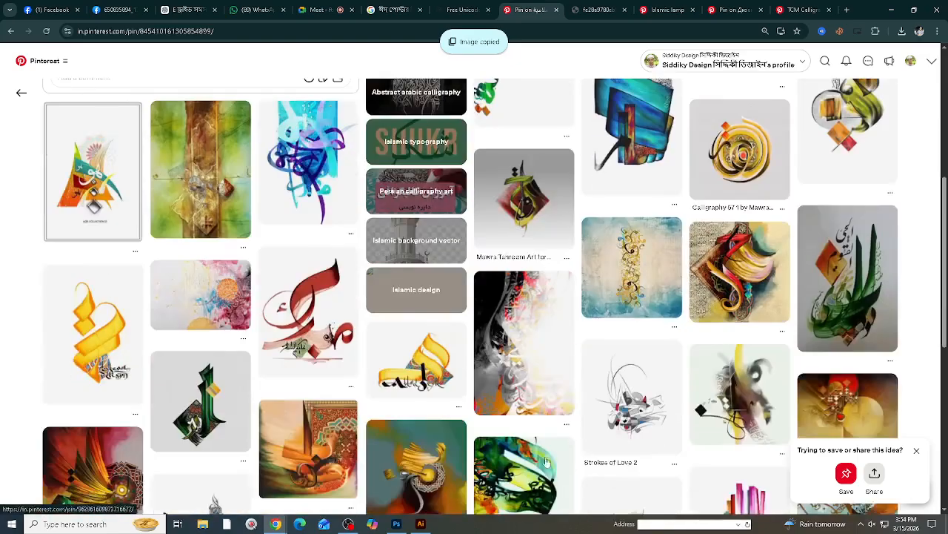
{"action": "left_click", "coordinate": [421, 523]}
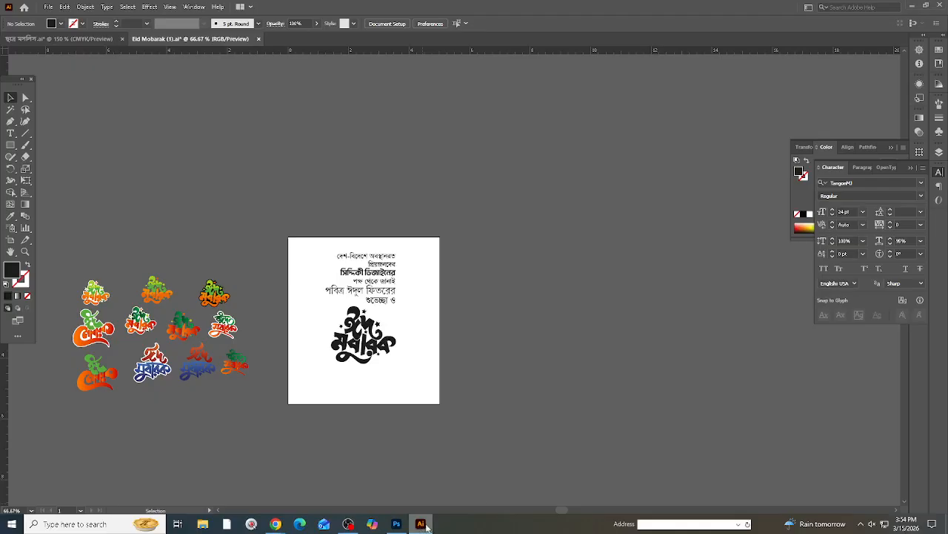
{"action": "key", "text": "ctrl+v"}
{"action": "key", "text": "ctrl+z"}
Step: Switch to Photoshop, paste the copied calligraphy above Layer 2, and scale it down at the poster's upper edge
{"action": "left_click", "coordinate": [397, 523]}
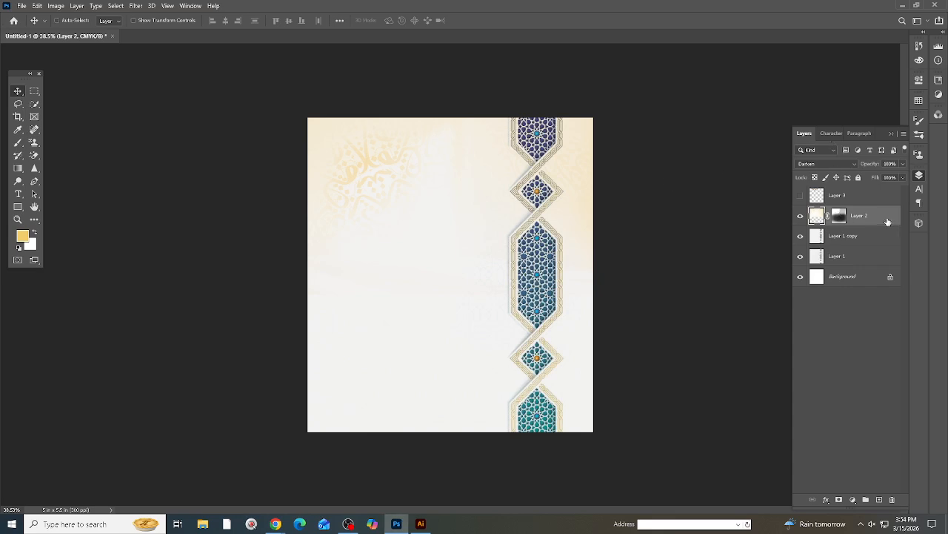
{"action": "key", "text": "ctrl+v"}
{"action": "left_click", "coordinate": [515, 147]}
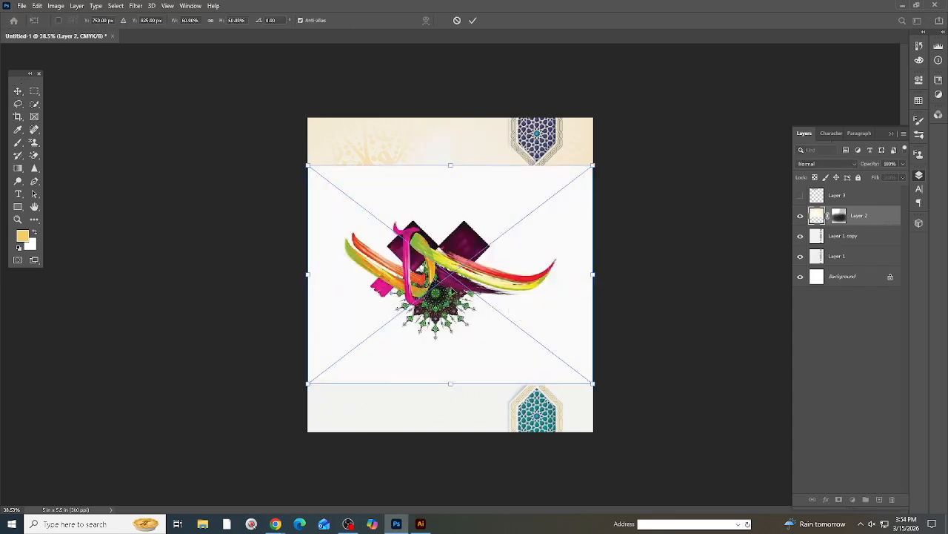
{"action": "left_click_drag", "start_coordinate": [483, 295], "coordinate": [472, 194]}
{"action": "left_click_drag", "start_coordinate": [585, 176], "coordinate": [426, 156]}
{"action": "key", "text": "Return"}
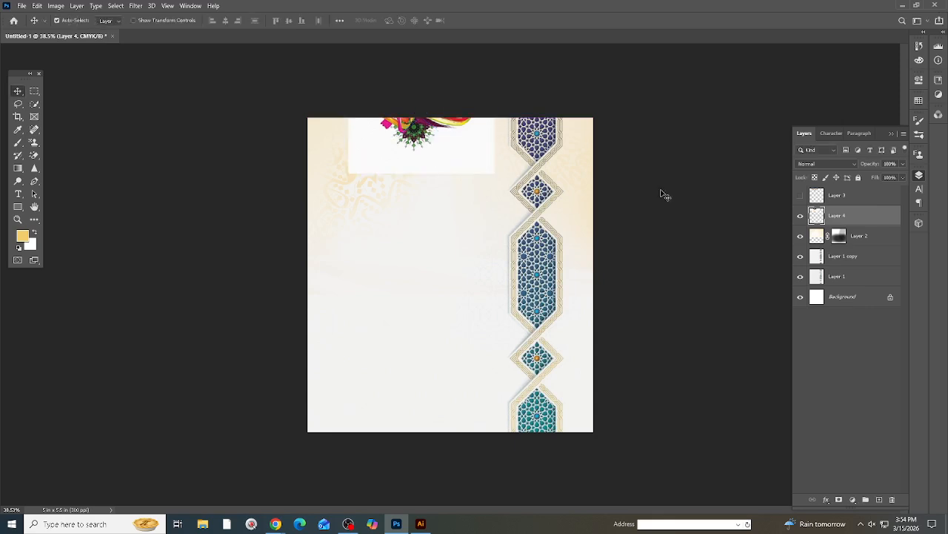
Step: Set the pasted calligraphy layer's blend mode to Multiply
{"action": "scroll", "coordinate": [663, 194], "scroll_direction": "up", "scroll_amount": 3}
{"action": "left_click", "coordinate": [812, 164]}
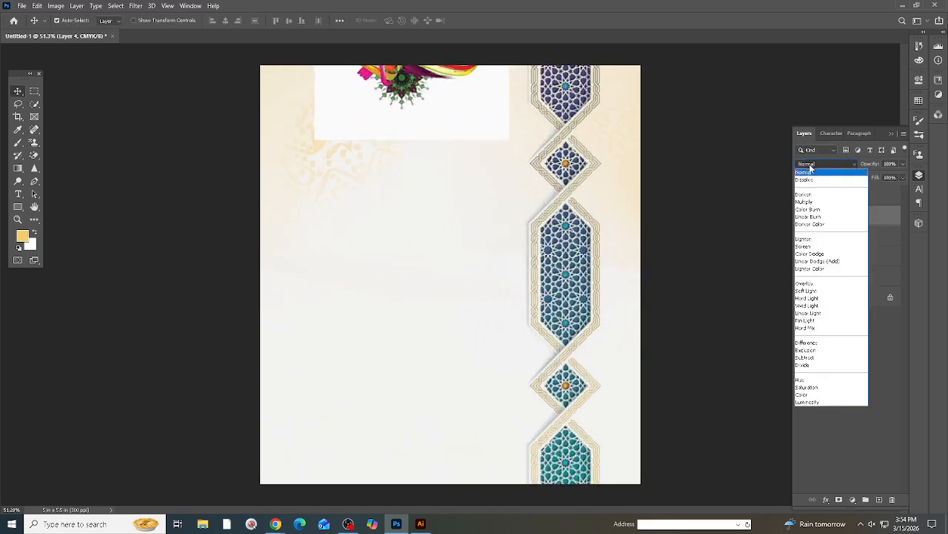
{"action": "left_click", "coordinate": [809, 201]}
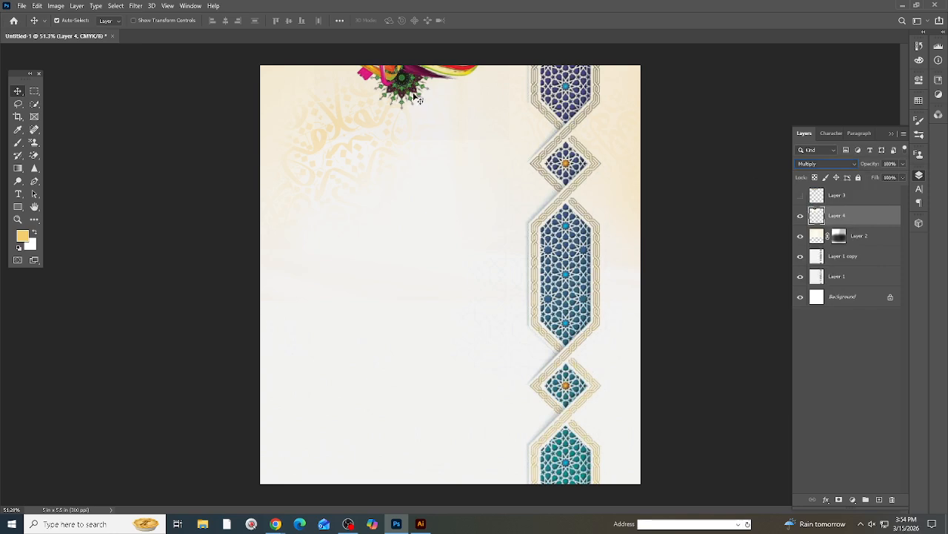
Step: Enlarge the multicoloured calligraphy to about 115% and keep it partly beyond the poster's upper edge
{"action": "key", "text": "ctrl+t"}
{"action": "mouse_move", "coordinate": [412, 138]}
{"action": "left_mouse_down"}
{"action": "mouse_move", "coordinate": [408, 162]}
{"action": "mouse_move", "coordinate": [399, 118]}
{"action": "mouse_move", "coordinate": [398, 129]}
{"action": "left_mouse_up"}
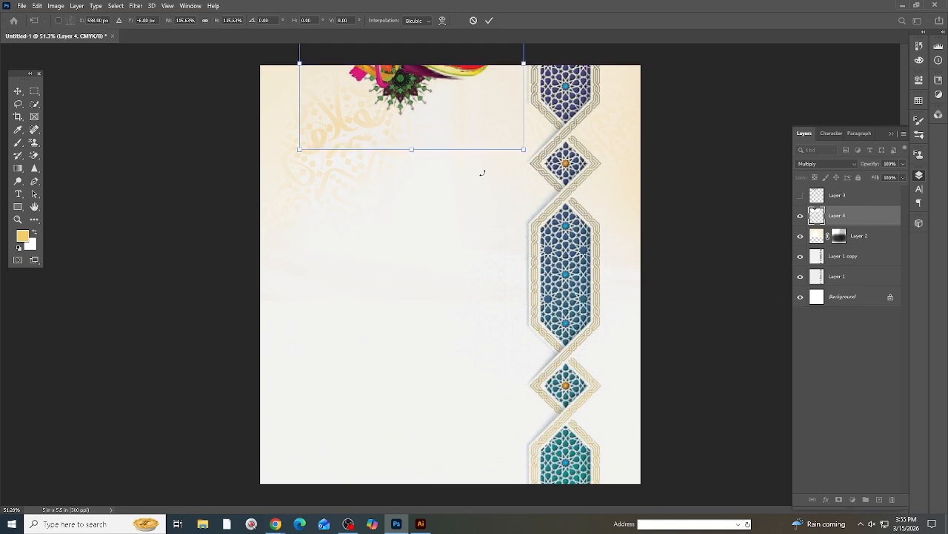
{"action": "key", "text": "Return"}
{"action": "scroll", "coordinate": [483, 178], "scroll_direction": "up", "scroll_amount": 1}
{"action": "scroll", "coordinate": [483, 178], "scroll_direction": "down", "scroll_amount": 6}
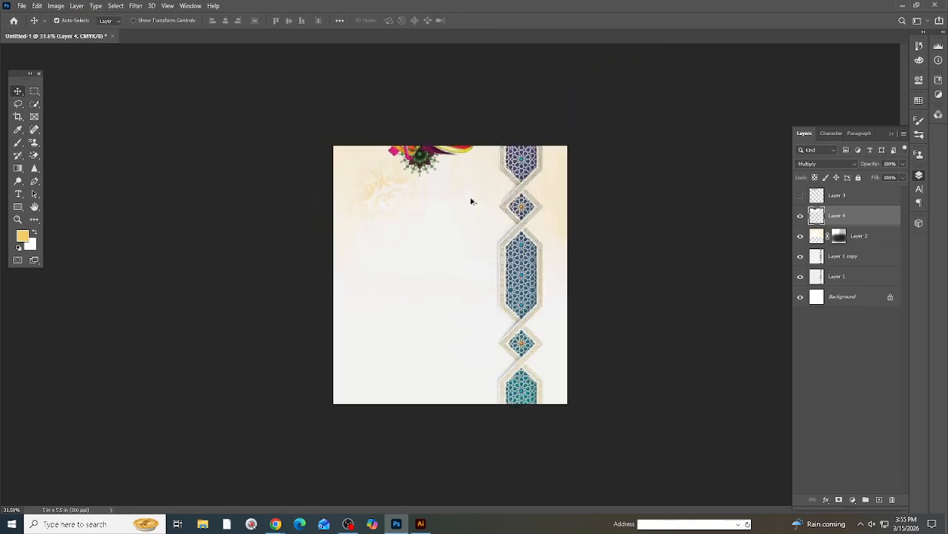
{"action": "scroll", "coordinate": [472, 200], "scroll_direction": "up", "scroll_amount": 2}
{"action": "scroll", "coordinate": [479, 275], "scroll_direction": "down", "scroll_amount": 1}
Step: Unlock the background layer, duplicate all layers, and merge the duplicates into one layer
{"action": "left_click", "coordinate": [890, 298]}
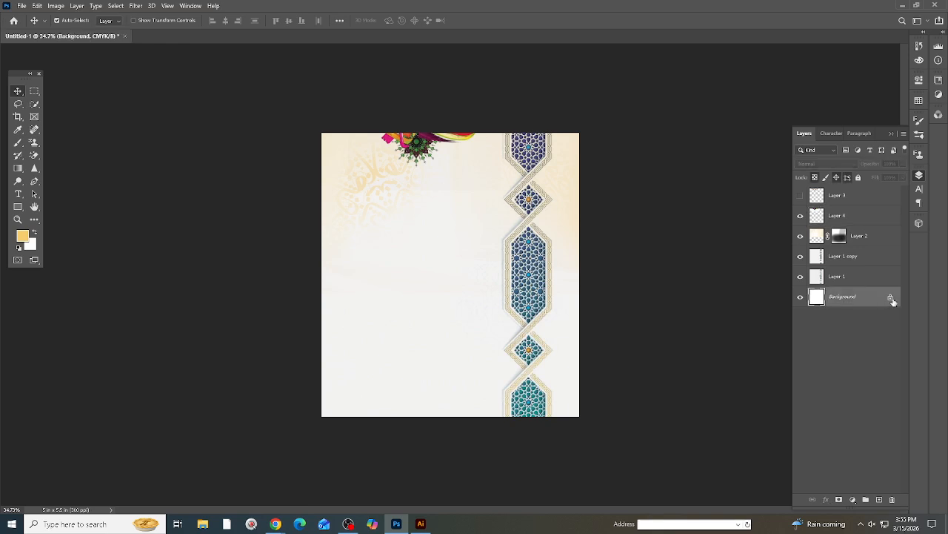
{"action": "left_click", "coordinate": [860, 202], "text": "shift"}
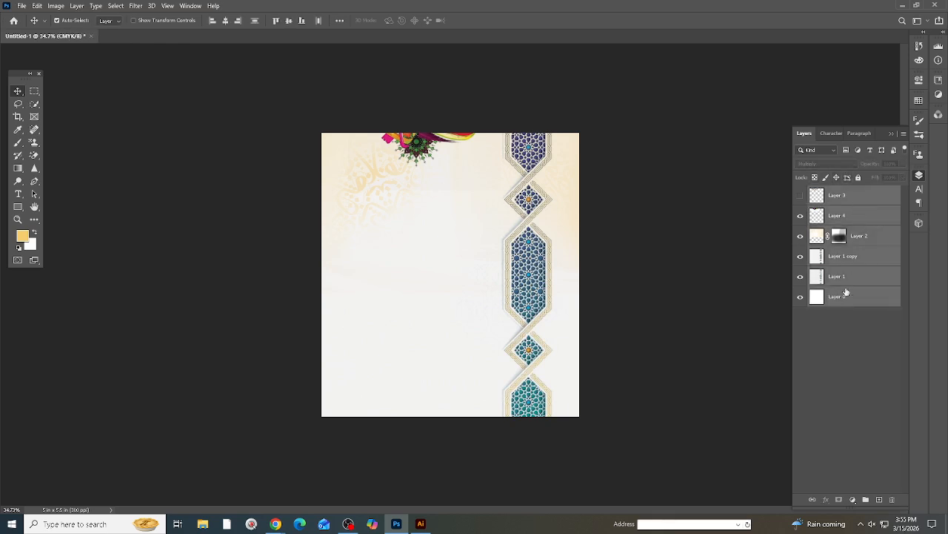
{"action": "key", "text": "ctrl+j"}
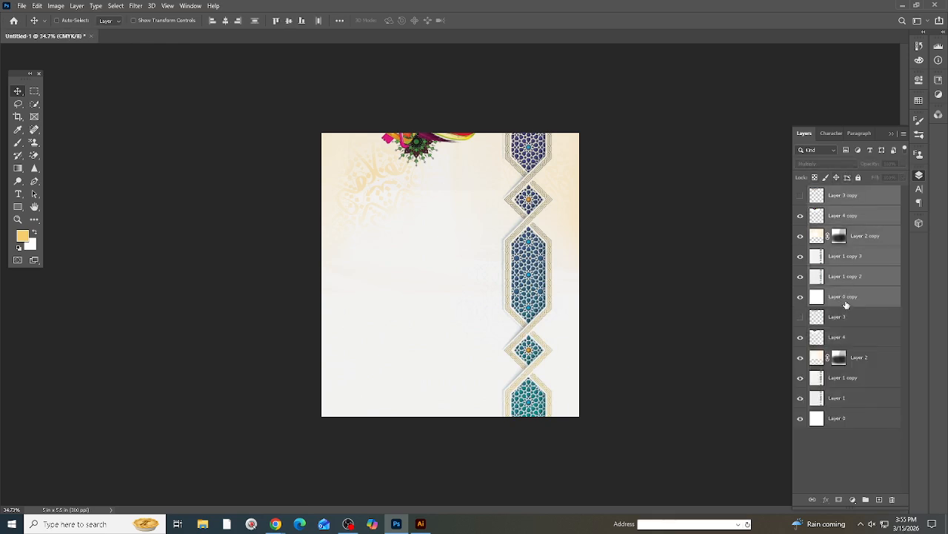
{"action": "key", "text": "ctrl+e"}
Step: Switch to Illustrator, paste the merged poster background behind the greeting text, and align it to the artboard's upper edge
{"action": "scroll", "coordinate": [438, 244], "scroll_direction": "down", "scroll_amount": 3}
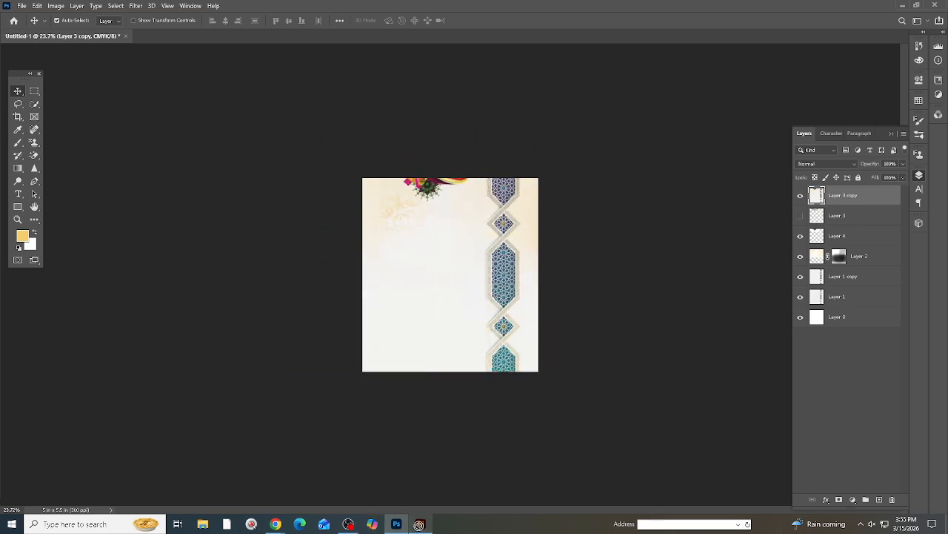
{"action": "left_click", "coordinate": [419, 524]}
{"action": "key", "text": "ctrl+v"}
{"action": "left_click_drag", "start_coordinate": [547, 322], "coordinate": [359, 299]}
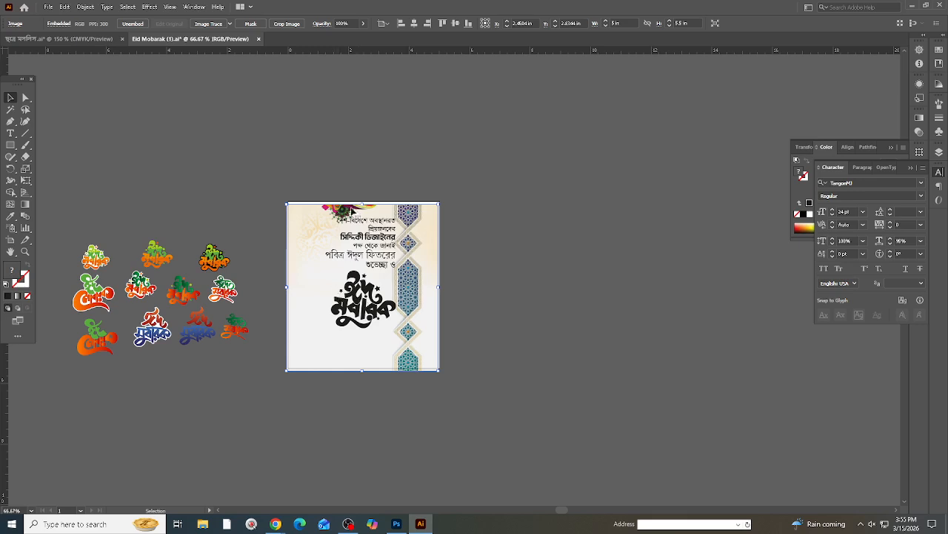
{"action": "scroll", "coordinate": [285, 166], "scroll_direction": "up", "scroll_amount": 1}
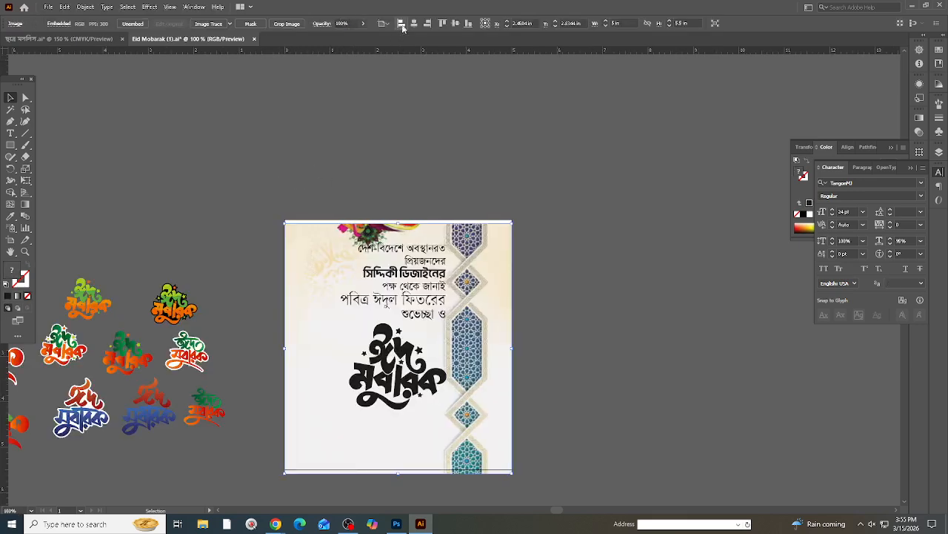
{"action": "left_click", "coordinate": [443, 23]}
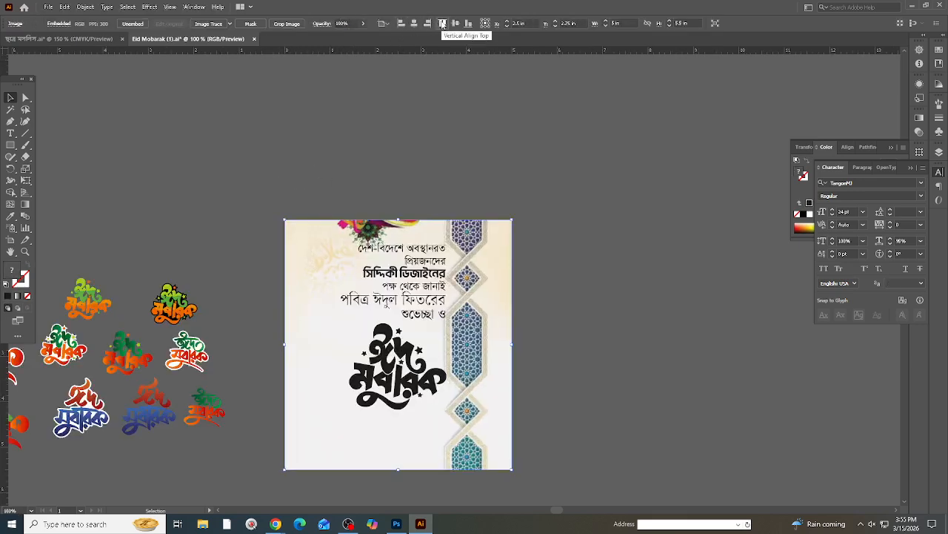
{"action": "key", "text": "ctrl+shift+a"}
Step: Move the greeting text and Eid Mubarak calligraphy away from the geometric border, and lower the text slightly
{"action": "scroll", "coordinate": [394, 250], "scroll_direction": "up", "scroll_amount": 3}
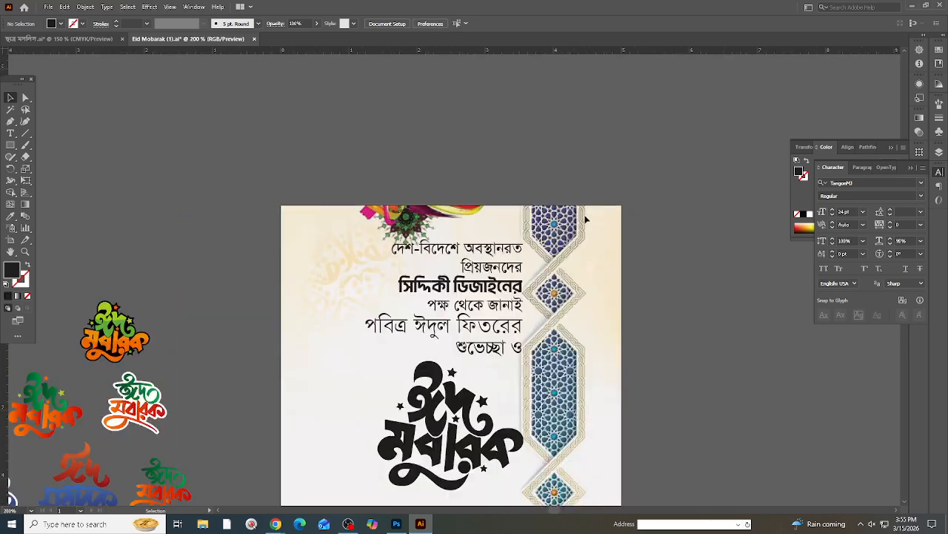
{"action": "left_click_drag", "start_coordinate": [468, 309], "coordinate": [419, 313]}
{"action": "scroll", "coordinate": [458, 296], "scroll_direction": "down", "scroll_amount": 3}
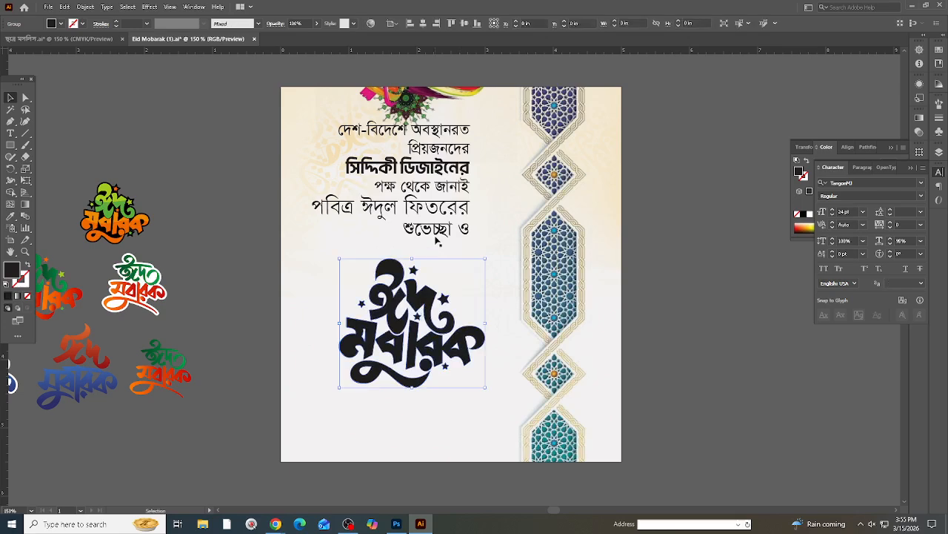
{"action": "left_click", "coordinate": [440, 205], "text": "shift"}
{"action": "left_click_drag", "start_coordinate": [440, 164], "coordinate": [440, 181]}
{"action": "left_click", "coordinate": [522, 177]}
{"action": "scroll", "coordinate": [523, 179], "scroll_direction": "down", "scroll_amount": 2}
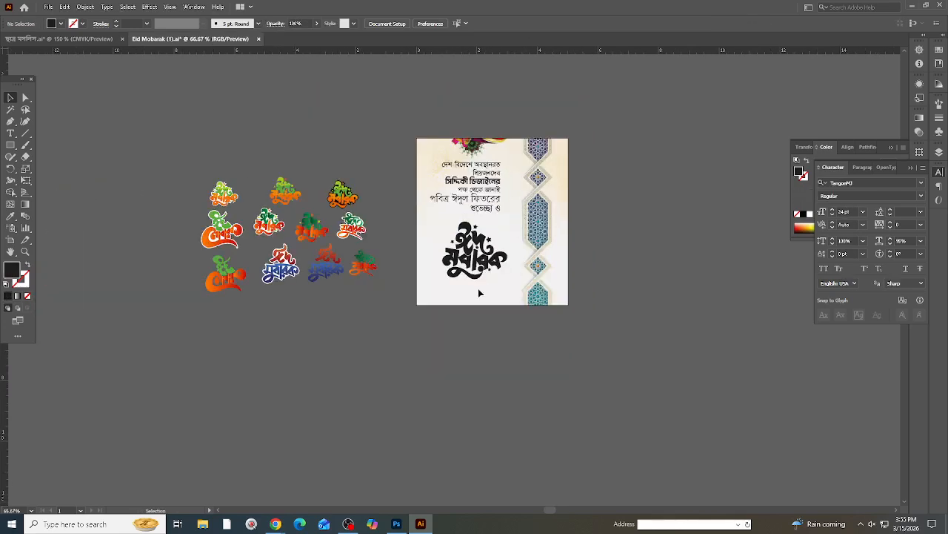
Step: Align the right edges of the greeting text and Eid Mubarak calligraphy, and shift both slightly left
{"action": "scroll", "coordinate": [481, 289], "scroll_direction": "up", "scroll_amount": 1}
{"action": "left_click", "coordinate": [482, 251]}
{"action": "scroll", "coordinate": [536, 245], "scroll_direction": "up", "scroll_amount": 1}
{"action": "left_click", "coordinate": [506, 194], "text": "shift"}
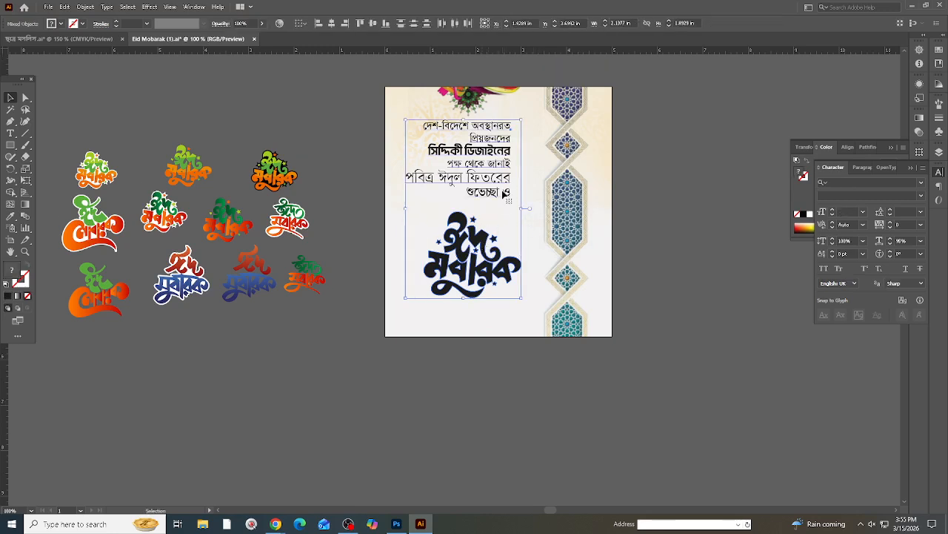
{"action": "left_click", "coordinate": [344, 24]}
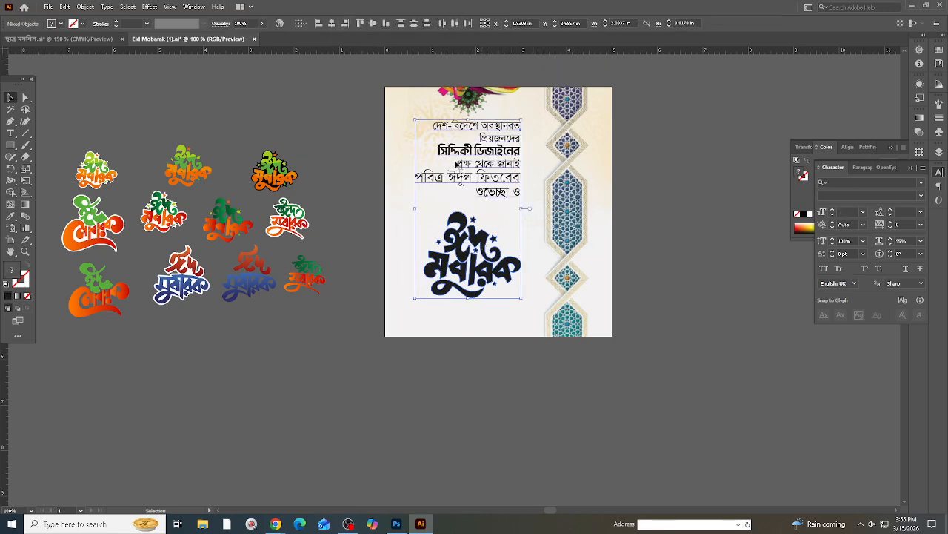
{"action": "left_click_drag", "start_coordinate": [489, 187], "coordinate": [476, 188]}
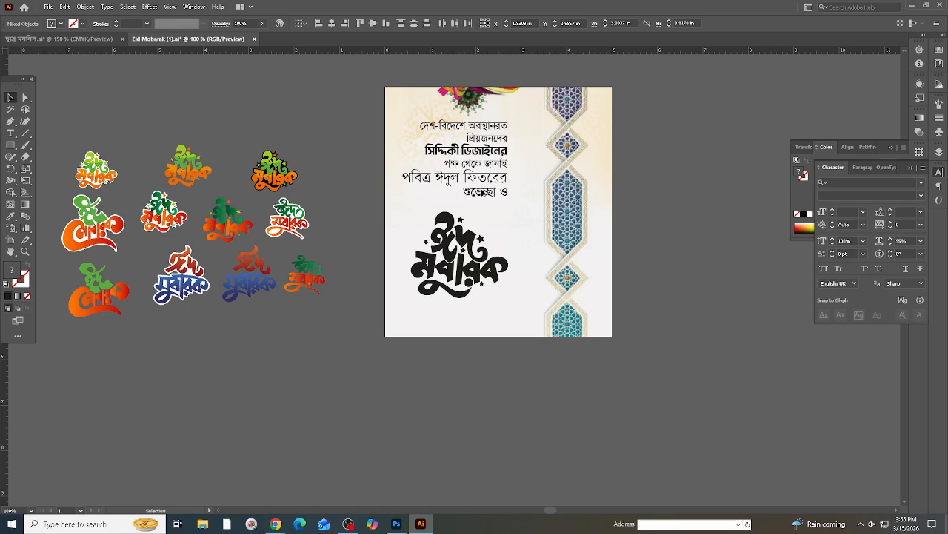
Step: Scale the Eid Mubarak calligraphy down slightly and reposition it beneath the greeting text
{"action": "left_click", "coordinate": [511, 281]}
{"action": "mouse_move", "coordinate": [475, 269]}
{"action": "left_mouse_down"}
{"action": "mouse_move", "coordinate": [486, 270]}
{"action": "mouse_move", "coordinate": [471, 288]}
{"action": "left_mouse_up"}
{"action": "scroll", "coordinate": [552, 216], "scroll_direction": "up", "scroll_amount": 1}
{"action": "left_click", "coordinate": [548, 205]}
Step: Set the fill of the entire Bengali greeting text to pure black, C 0, M 0, Y 0, K 100
{"action": "scroll", "coordinate": [468, 198], "scroll_direction": "up", "scroll_amount": 2}
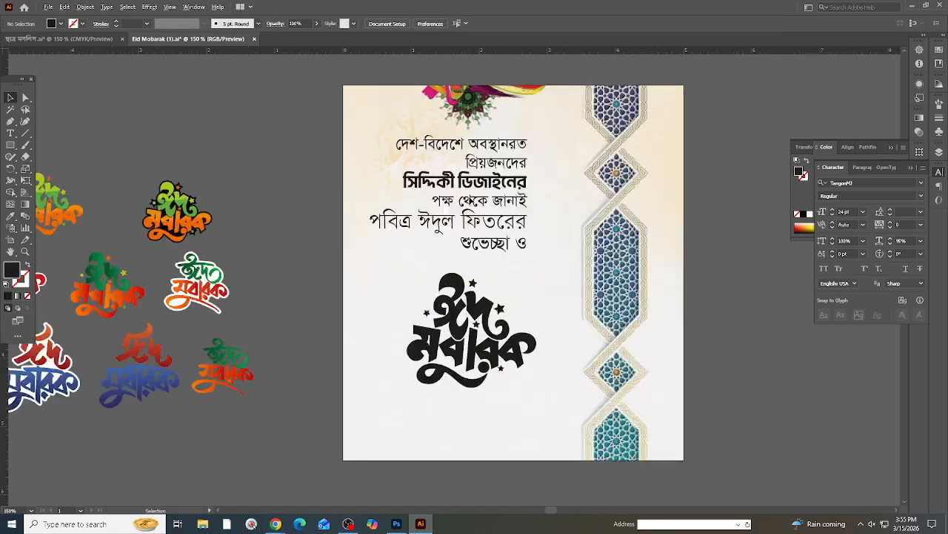
{"action": "left_click", "coordinate": [485, 199]}
{"action": "scroll", "coordinate": [557, 198], "scroll_direction": "up", "scroll_amount": 1}
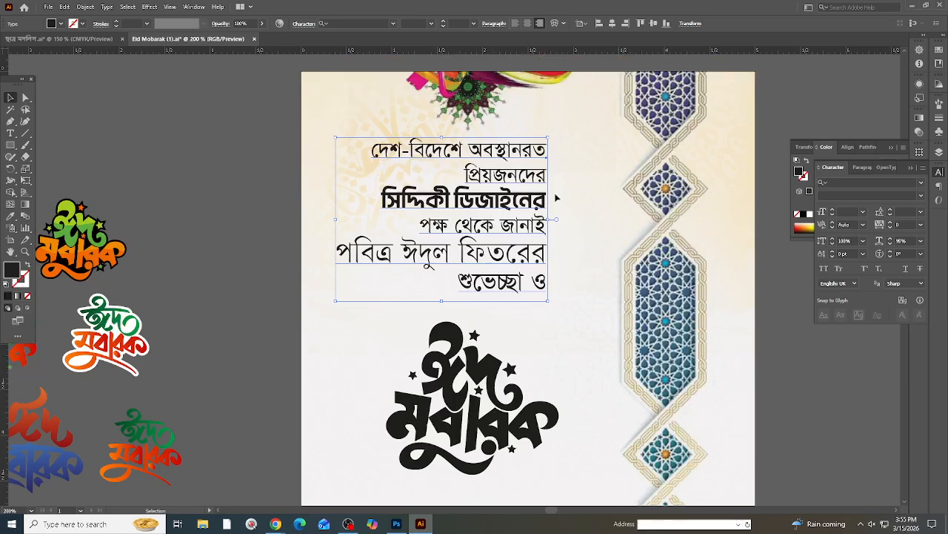
{"action": "triple_click", "coordinate": [457, 211]}
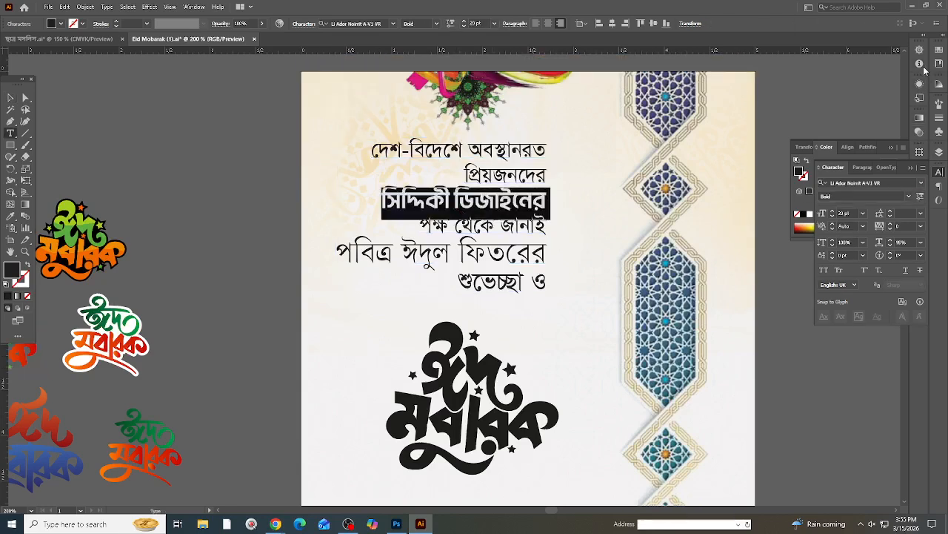
{"action": "left_click", "coordinate": [938, 172]}
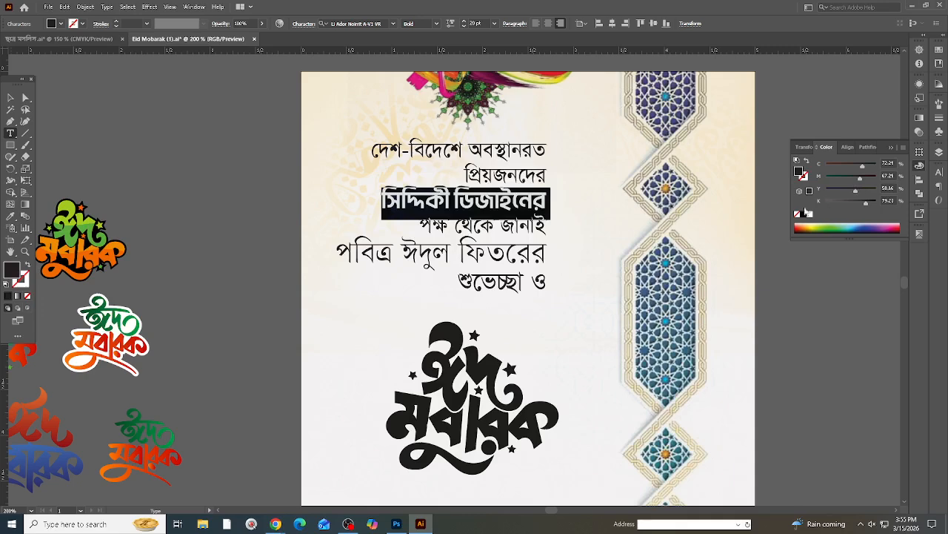
{"action": "key", "text": "ctrl+a"}
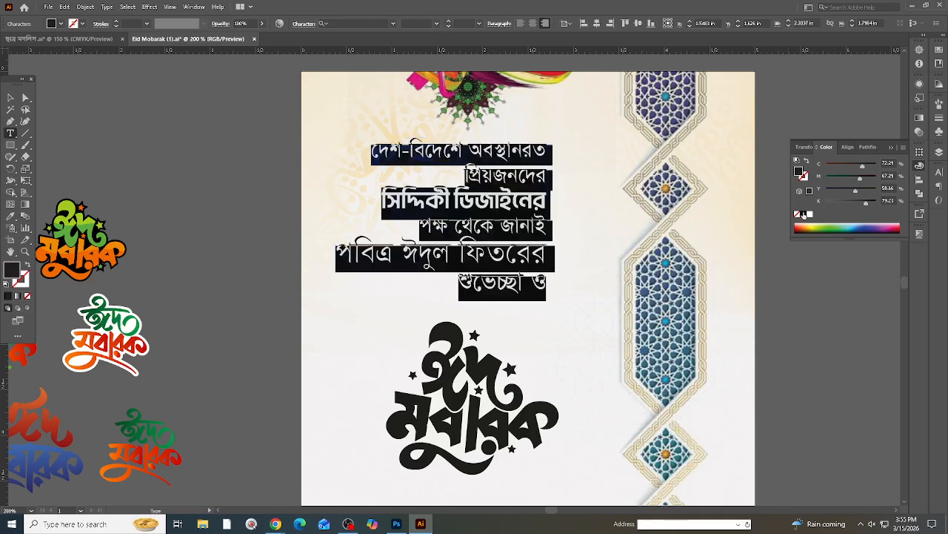
{"action": "left_click", "coordinate": [803, 214]}
Step: Colour the bold company-name line of the greeting blue with C 100, M 41, Y 0, K 42
{"action": "left_click", "coordinate": [502, 210]}
{"action": "triple_click", "coordinate": [501, 204]}
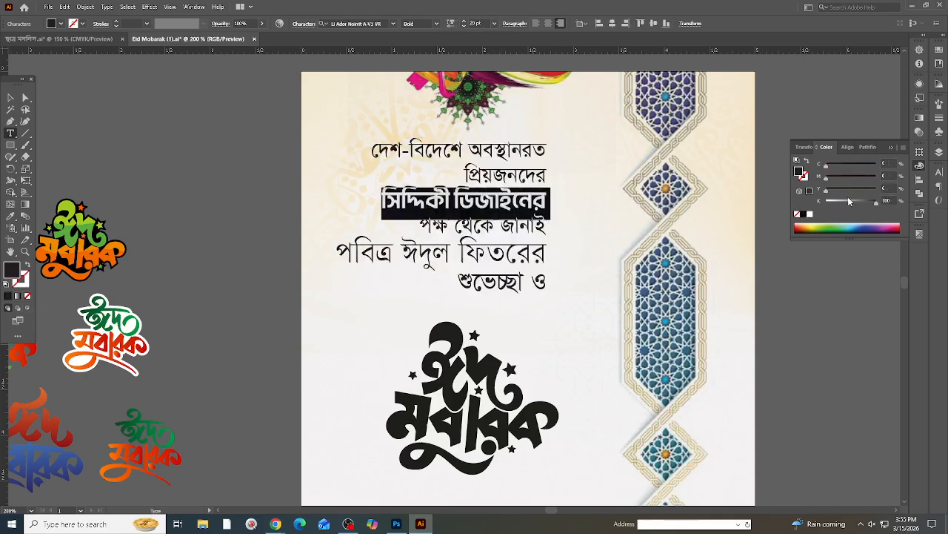
{"action": "left_click", "coordinate": [848, 202]}
{"action": "left_click", "coordinate": [876, 164]}
{"action": "left_click", "coordinate": [847, 177]}
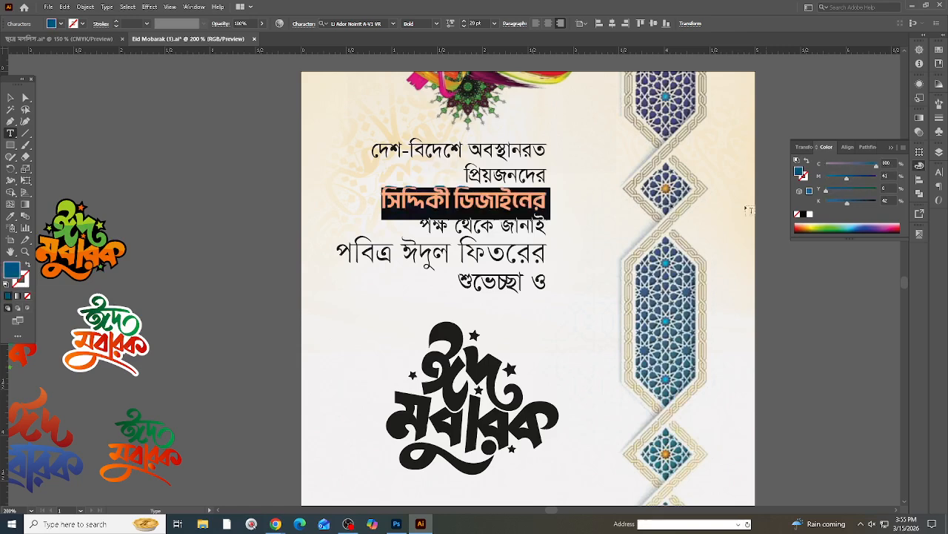
{"action": "left_click", "coordinate": [484, 200]}
Step: Colour the greeting line "পবিত্র ঈদুল ফিতরের" crimson with C 0, M 100, Y 73, K 32
{"action": "scroll", "coordinate": [489, 214], "scroll_direction": "up", "scroll_amount": 2}
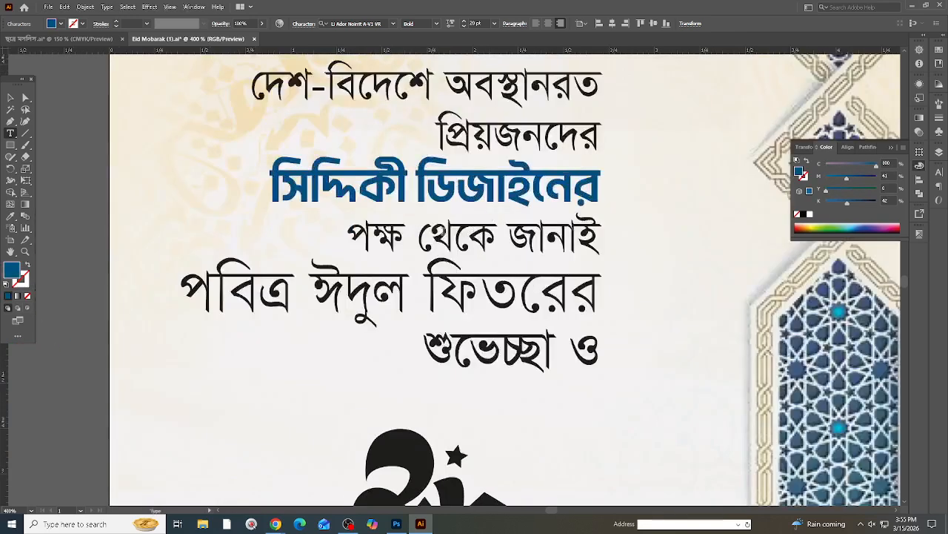
{"action": "triple_click", "coordinate": [455, 236]}
{"action": "left_click", "coordinate": [518, 304]}
{"action": "triple_click", "coordinate": [572, 287]}
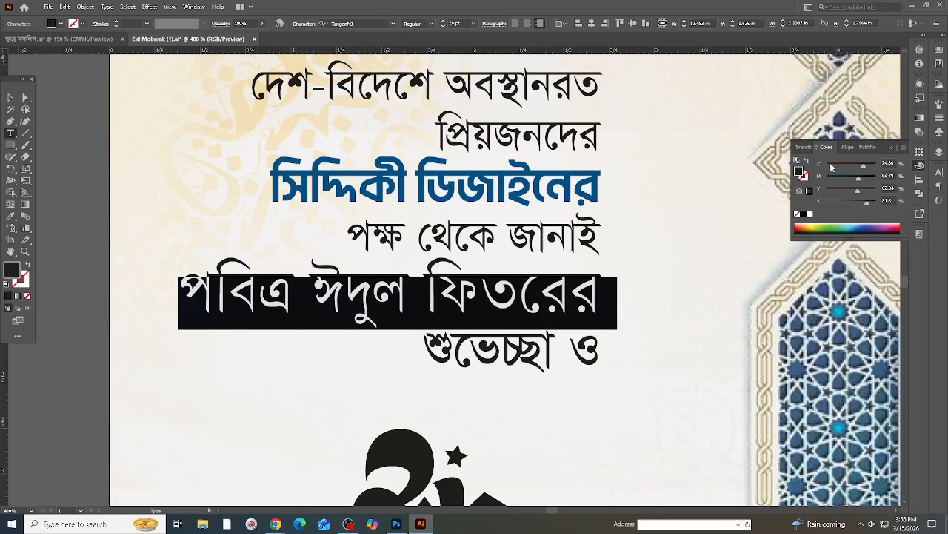
{"action": "left_click", "coordinate": [831, 168]}
{"action": "left_click", "coordinate": [879, 178]}
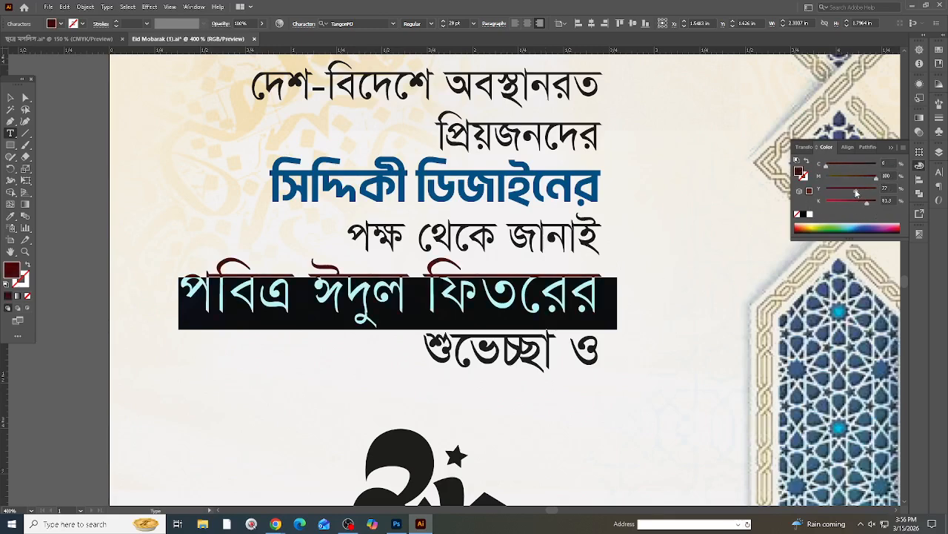
{"action": "left_click_drag", "start_coordinate": [865, 202], "coordinate": [824, 202]}
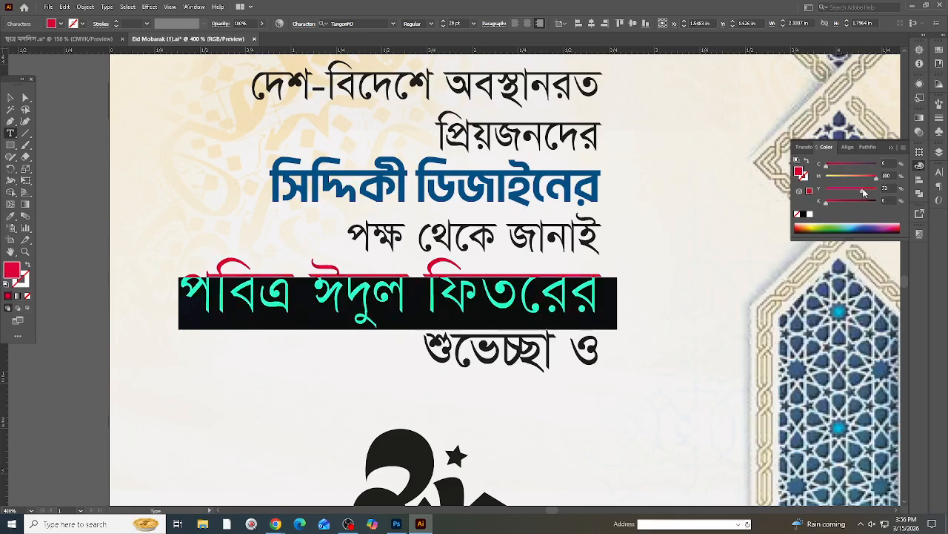
{"action": "scroll", "coordinate": [443, 318], "scroll_direction": "down", "scroll_amount": 2}
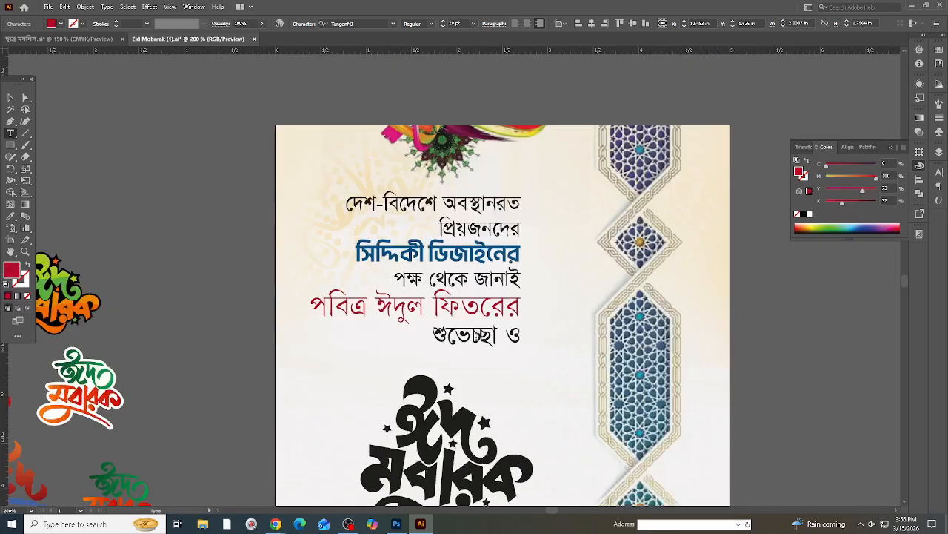
Step: Match the last greeting line "শুভেচ্ছা ও" to the crimson line above it using the Eyedropper
{"action": "left_click_drag", "start_coordinate": [435, 335], "coordinate": [521, 338]}
{"action": "scroll", "coordinate": [488, 338], "scroll_direction": "down", "scroll_amount": 1}
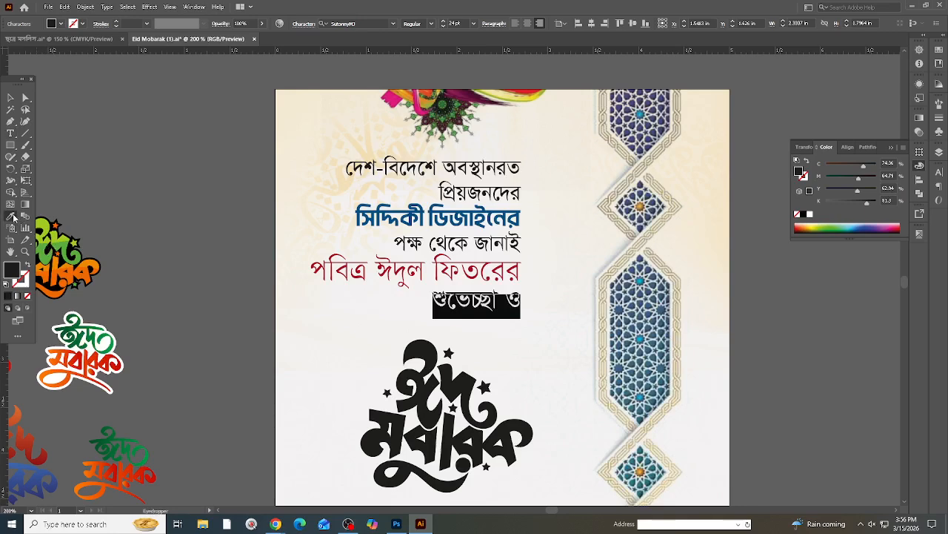
{"action": "left_click", "coordinate": [460, 268]}
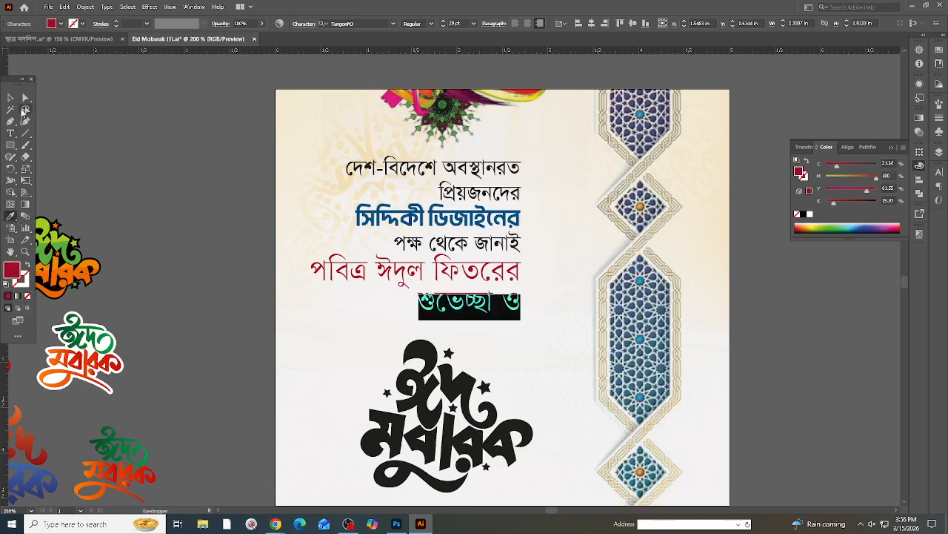
{"action": "left_click", "coordinate": [11, 98]}
{"action": "scroll", "coordinate": [619, 289], "scroll_direction": "down", "scroll_amount": 2}
{"action": "left_click", "coordinate": [584, 315]}
{"action": "scroll", "coordinate": [549, 351], "scroll_direction": "up", "scroll_amount": 1}
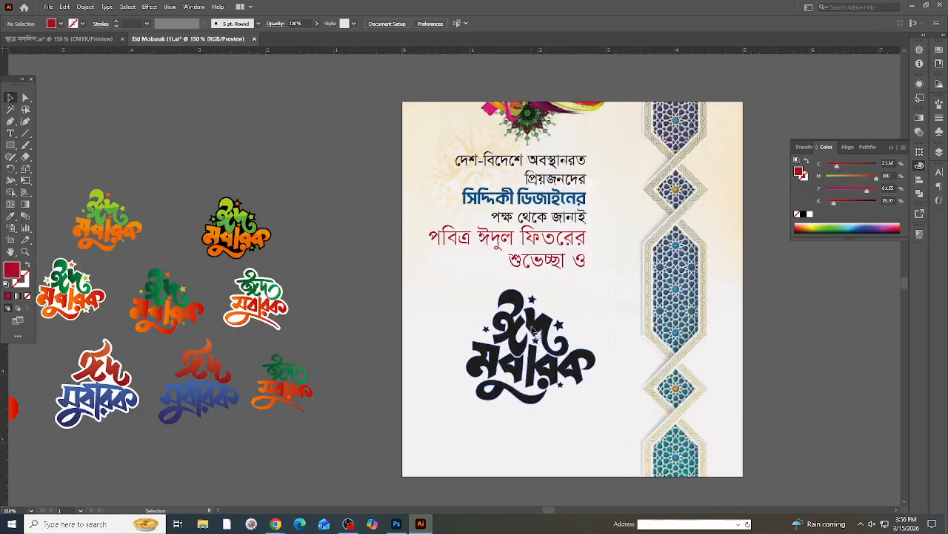
Step: Apply the greeting's crimson colour to the black Eid Mubarak calligraphy on the poster using the Eyedropper
{"action": "left_click", "coordinate": [534, 332]}
{"action": "scroll", "coordinate": [533, 332], "scroll_direction": "up", "scroll_amount": 1}
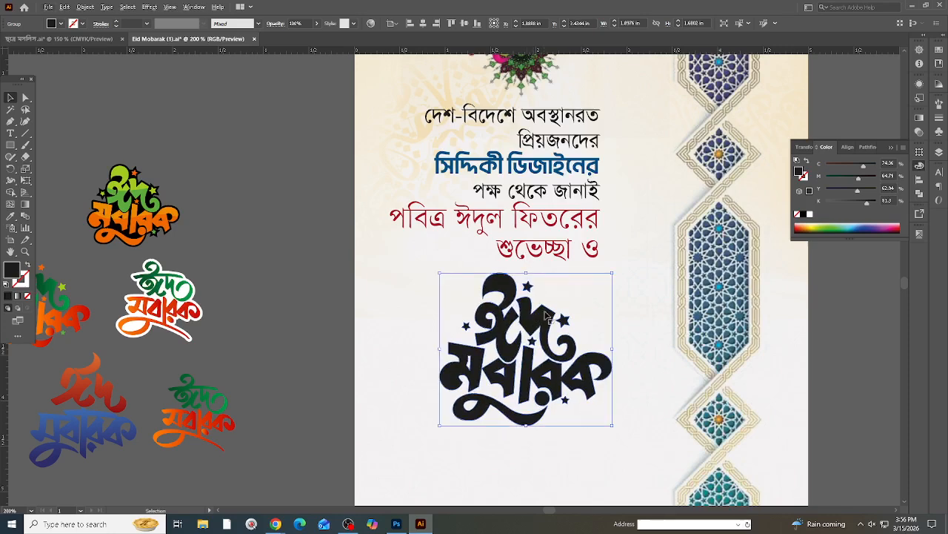
{"action": "key", "text": "a"}
{"action": "key", "text": "v"}
{"action": "left_click", "coordinate": [12, 216]}
{"action": "left_click", "coordinate": [405, 210]}
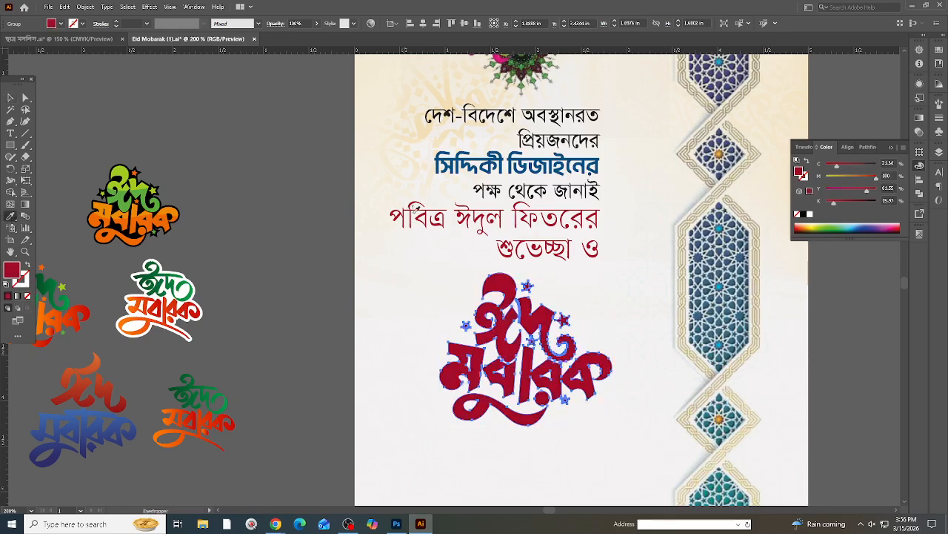
{"action": "left_click", "coordinate": [11, 100]}
{"action": "left_click", "coordinate": [460, 246]}
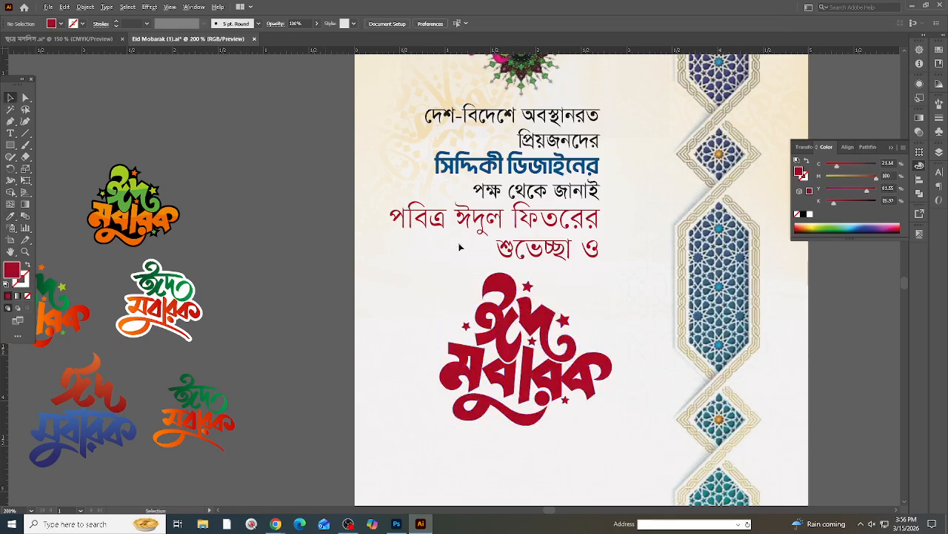
Step: Undo the calligraphy's recolouring to copy its black version, restore the crimson fill, and paste the black copy directly in front
{"action": "scroll", "coordinate": [462, 247], "scroll_direction": "down", "scroll_amount": 2}
{"action": "scroll", "coordinate": [541, 287], "scroll_direction": "up", "scroll_amount": 2}
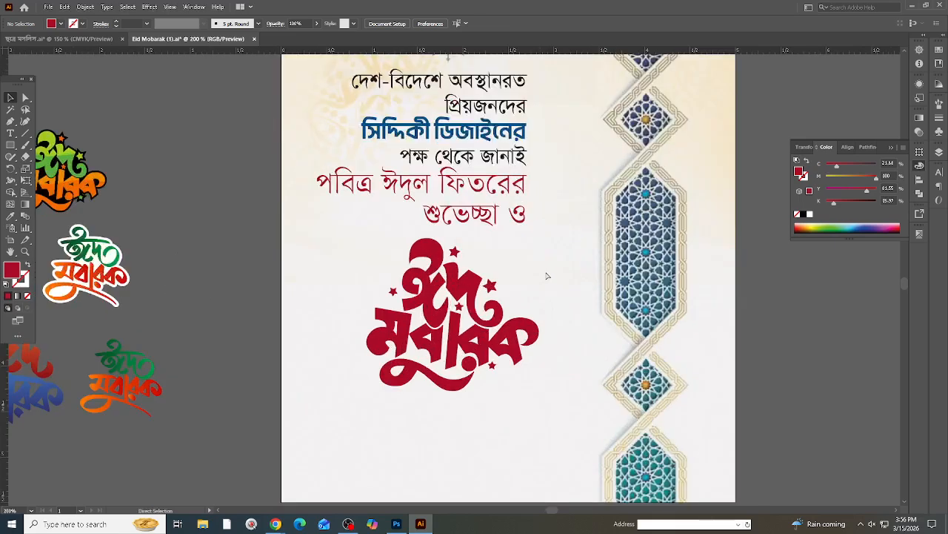
{"action": "key", "text": "ctrl+z"}
{"action": "key", "text": "ctrl+z"}
{"action": "scroll", "coordinate": [330, 350], "scroll_direction": "up", "scroll_amount": 1}
{"action": "scroll", "coordinate": [527, 312], "scroll_direction": "down", "scroll_amount": 1}
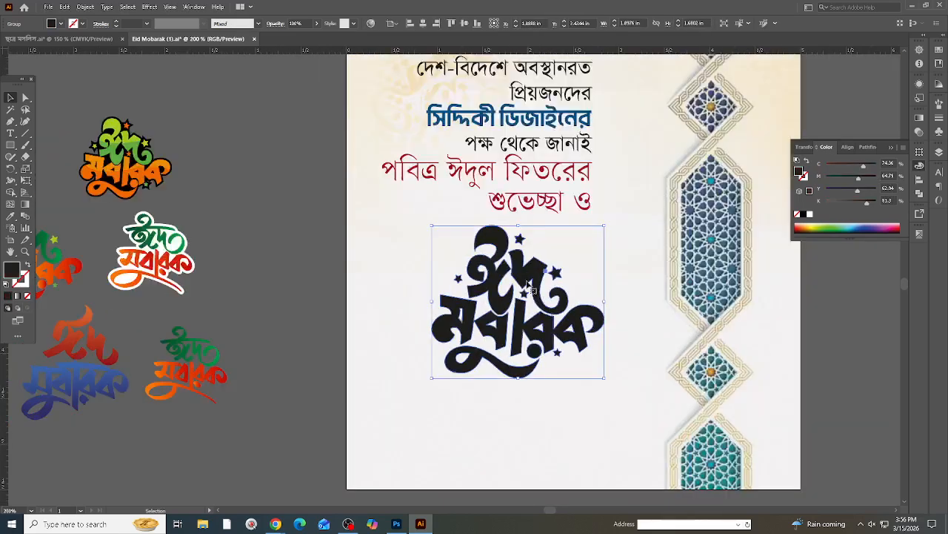
{"action": "key", "text": "ctrl+shift+z"}
{"action": "key", "text": "ctrl+shift+z"}
{"action": "key", "text": "ctrl+shift+z"}
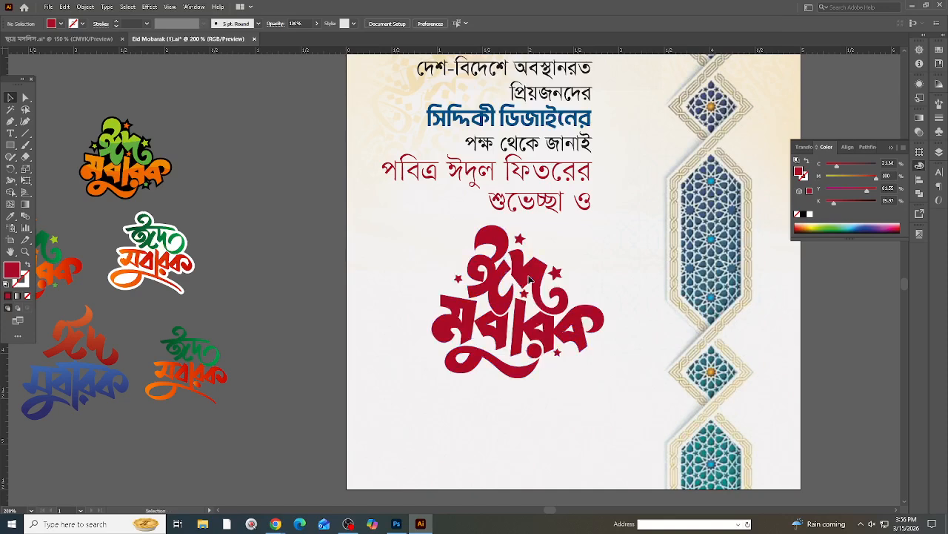
{"action": "key", "text": "ctrl+z"}
{"action": "scroll", "coordinate": [581, 312], "scroll_direction": "down", "scroll_amount": 3}
{"action": "left_click", "coordinate": [311, 259]}
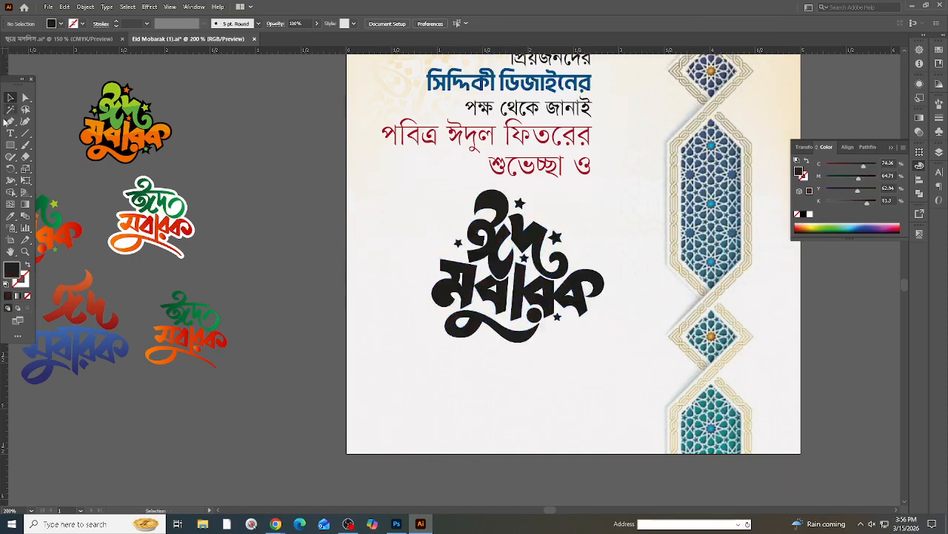
Step: Draw a four-cornered diagonal band with the Pen tool, rising across the middle of the Eid Mubarak calligraphy
{"action": "left_click", "coordinate": [404, 310]}
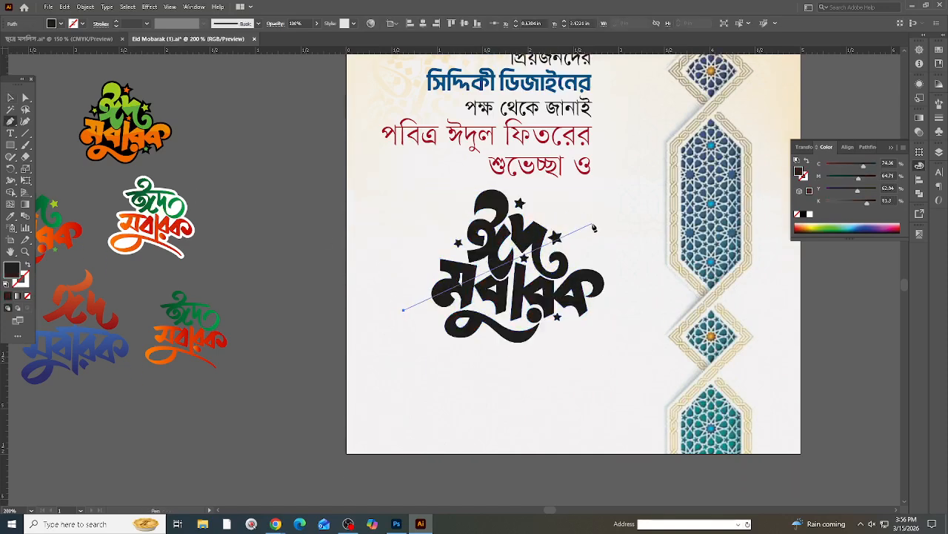
{"action": "left_click", "coordinate": [592, 218]}
{"action": "left_click", "coordinate": [627, 261]}
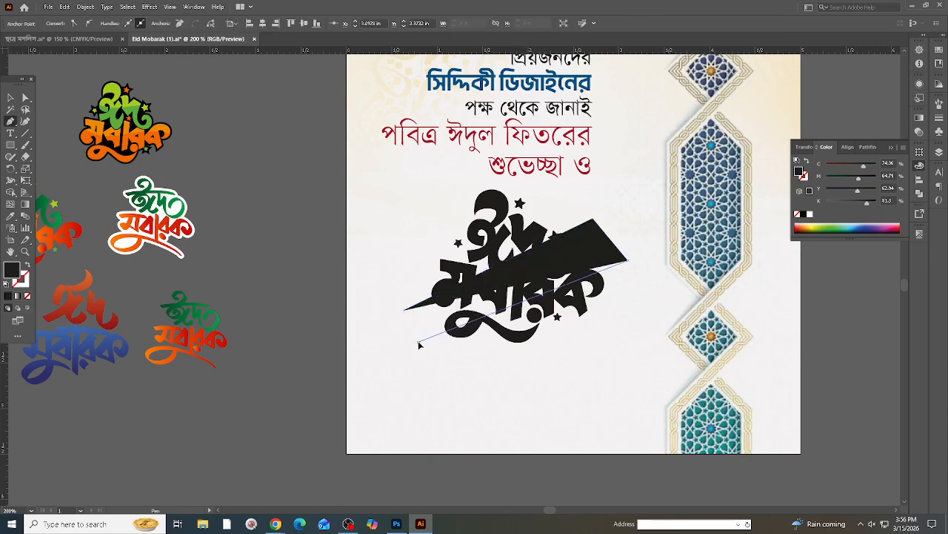
{"action": "left_click", "coordinate": [418, 341]}
{"action": "left_click", "coordinate": [10, 97]}
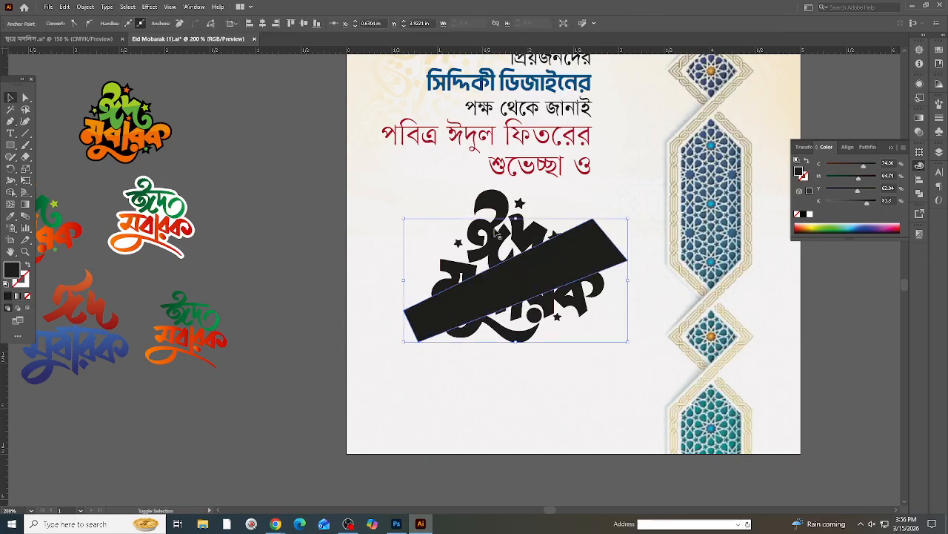
Step: Clip the black calligraphy copy to the diagonal band with a clipping mask
{"action": "left_click", "coordinate": [495, 207], "text": "shift"}
{"action": "right_click", "coordinate": [501, 200]}
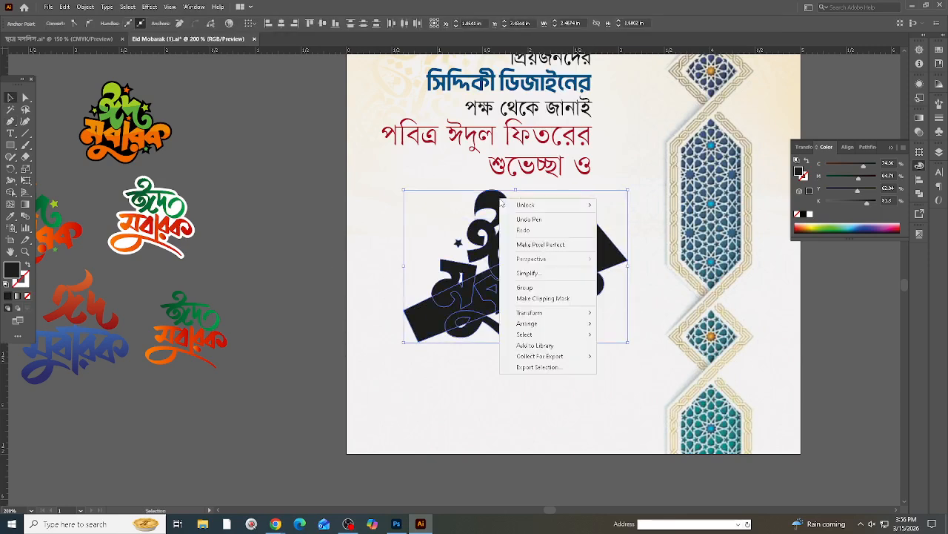
{"action": "left_click", "coordinate": [576, 299]}
{"action": "scroll", "coordinate": [545, 391], "scroll_direction": "down", "scroll_amount": 2}
{"action": "left_click", "coordinate": [546, 384]}
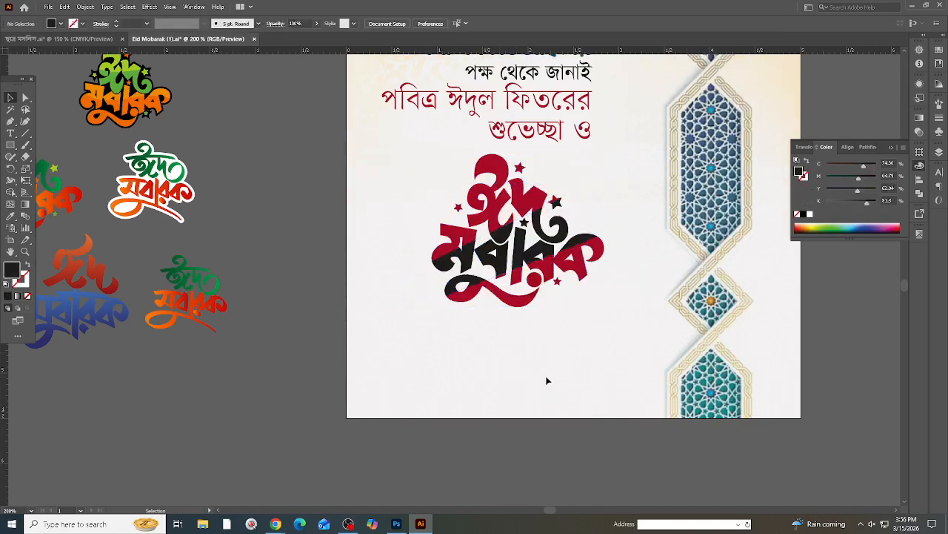
{"action": "scroll", "coordinate": [512, 356], "scroll_direction": "down", "scroll_amount": 2}
{"action": "scroll", "coordinate": [512, 356], "scroll_direction": "up", "scroll_amount": 1}
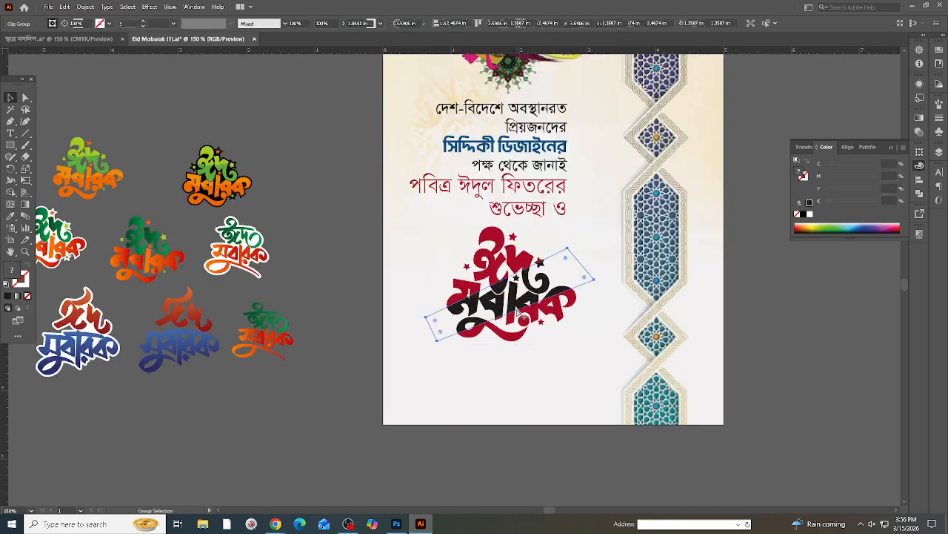
Step: Lock the poster background
{"action": "left_click", "coordinate": [501, 311]}
{"action": "scroll", "coordinate": [479, 303], "scroll_direction": "down", "scroll_amount": 2}
{"action": "left_click", "coordinate": [417, 265]}
{"action": "left_click", "coordinate": [519, 334]}
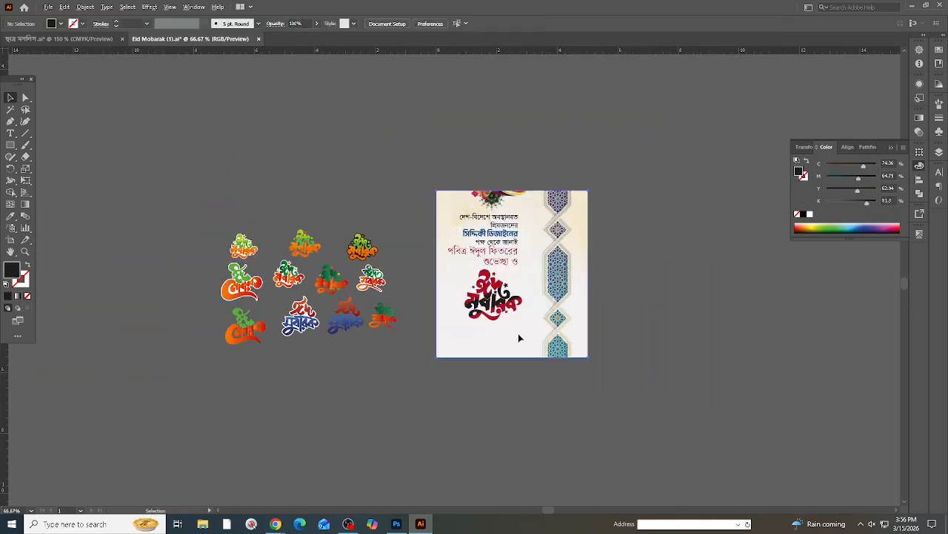
{"action": "key", "text": "ctrl+2"}
Step: Set the clipped black calligraphy band to Multiply blending at 32% opacity
{"action": "scroll", "coordinate": [552, 327], "scroll_direction": "up", "scroll_amount": 1}
{"action": "left_click", "coordinate": [463, 277]}
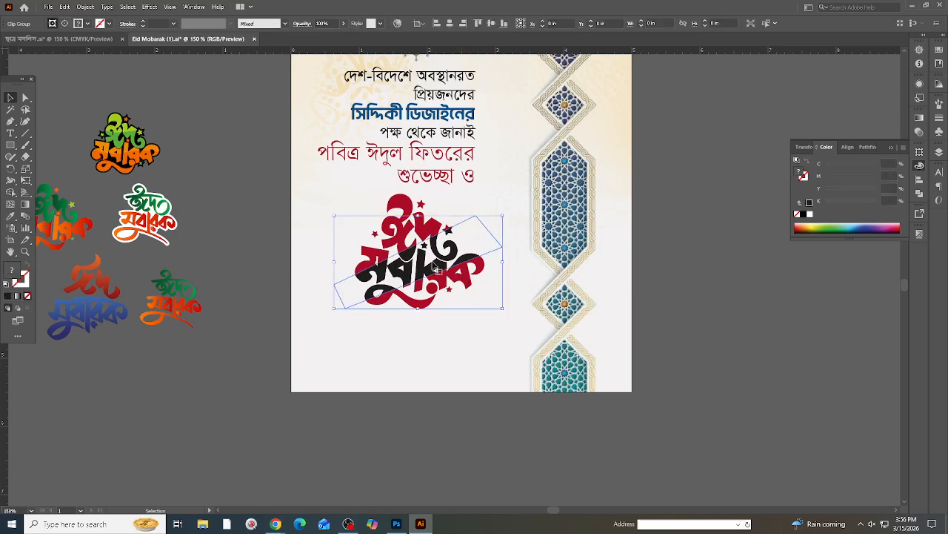
{"action": "left_click", "coordinate": [920, 132]}
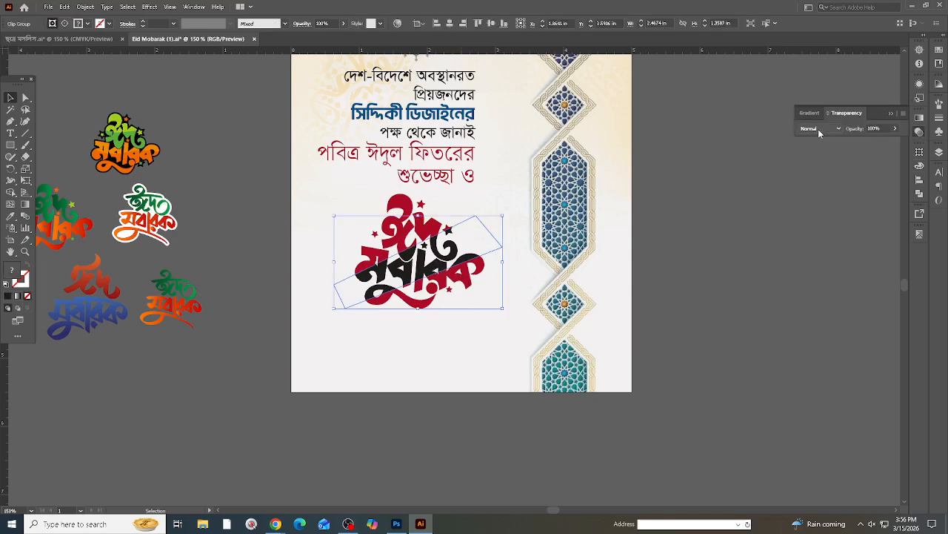
{"action": "left_click", "coordinate": [819, 132]}
{"action": "left_click", "coordinate": [830, 165]}
{"action": "left_click", "coordinate": [894, 130]}
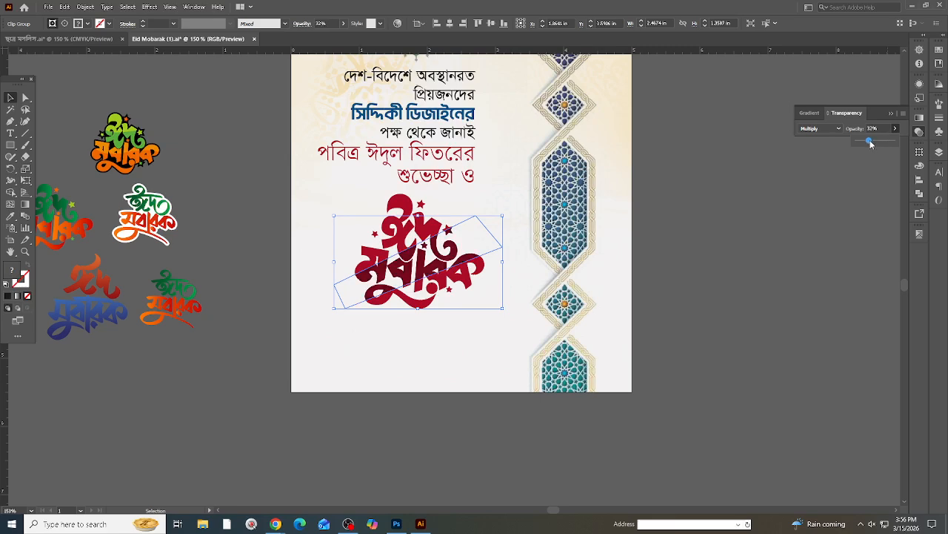
{"action": "left_click", "coordinate": [802, 301]}
{"action": "scroll", "coordinate": [475, 387], "scroll_direction": "down", "scroll_amount": 2}
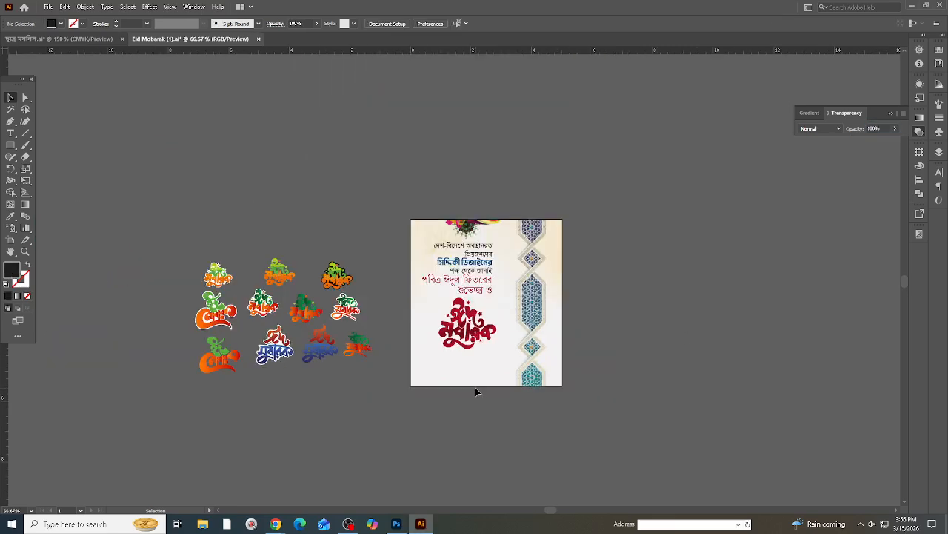
Step: Duplicate the complete poster artwork, including its background, to the right of the original artboard
{"action": "left_click", "coordinate": [475, 387]}
{"action": "scroll", "coordinate": [551, 381], "scroll_direction": "up", "scroll_amount": 1}
{"action": "left_click", "coordinate": [705, 272]}
{"action": "scroll", "coordinate": [354, 131], "scroll_direction": "down", "scroll_amount": 1}
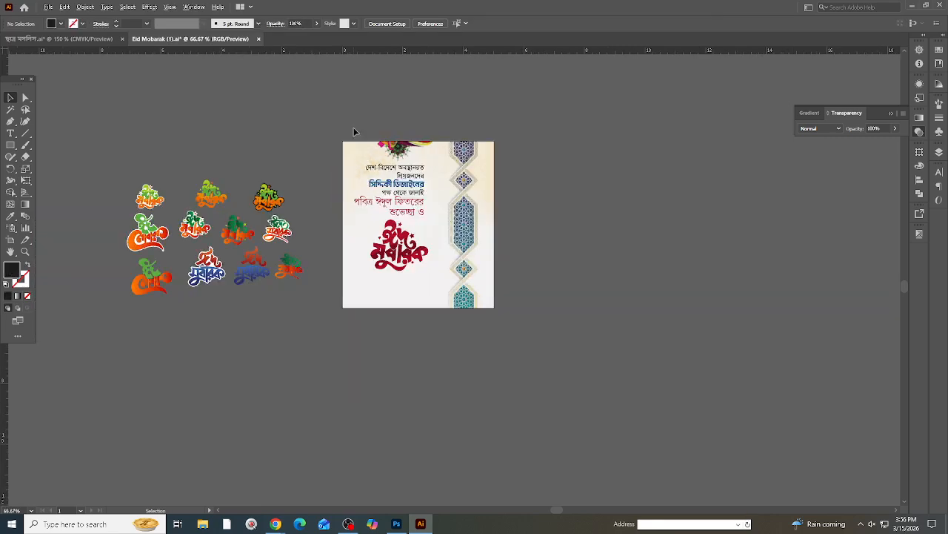
{"action": "left_click_drag", "start_coordinate": [348, 137], "coordinate": [598, 272]}
{"action": "left_click", "coordinate": [308, 299]}
{"action": "scroll", "coordinate": [308, 300], "scroll_direction": "up", "scroll_amount": 1}
{"action": "scroll", "coordinate": [457, 407], "scroll_direction": "up", "scroll_amount": 3}
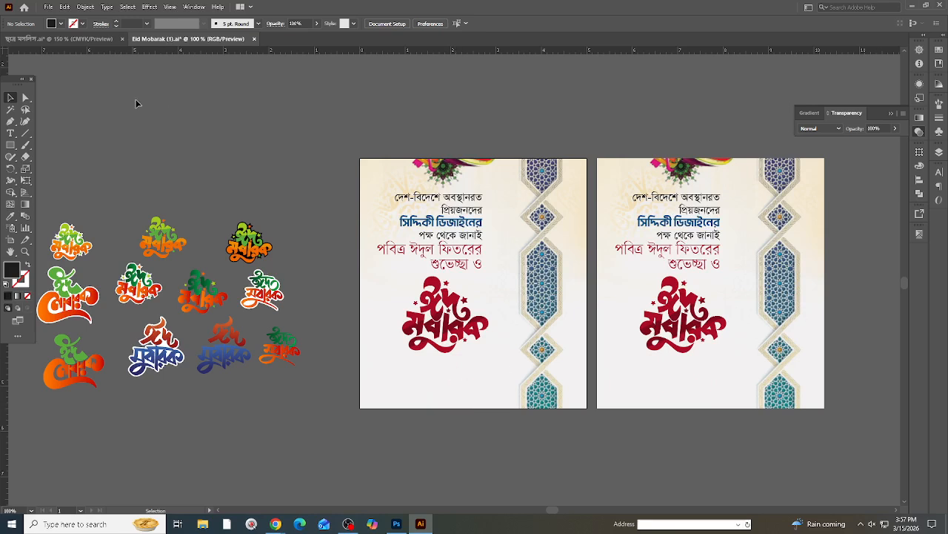
Step: Open the file "Bill bonani 26.pdf" from the Downloads folder
{"action": "scroll", "coordinate": [452, 286], "scroll_direction": "down", "scroll_amount": 1}
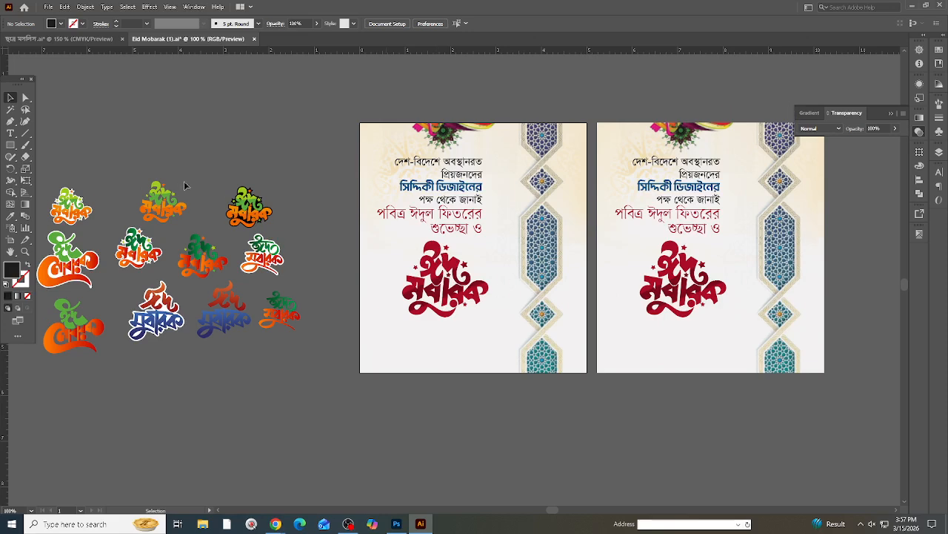
{"action": "left_click", "coordinate": [46, 7]}
{"action": "left_click", "coordinate": [67, 27]}
{"action": "left_click", "coordinate": [43, 140]}
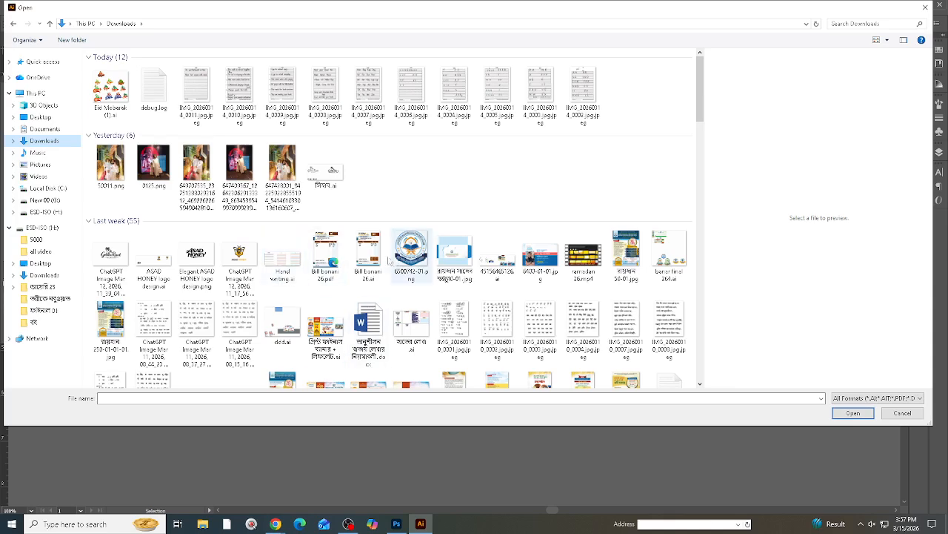
{"action": "left_click", "coordinate": [326, 255]}
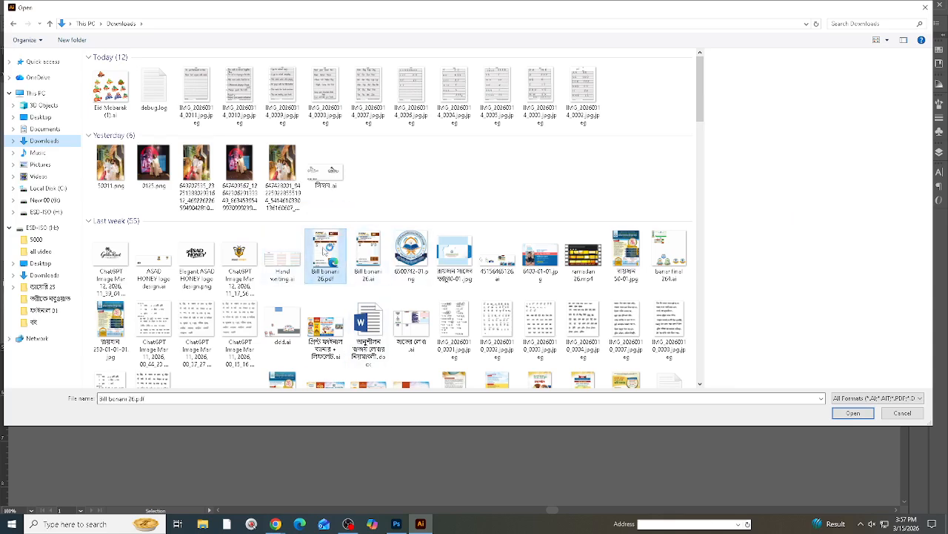
{"action": "left_click", "coordinate": [852, 414]}
{"action": "scroll", "coordinate": [386, 317], "scroll_direction": "up", "scroll_amount": 3}
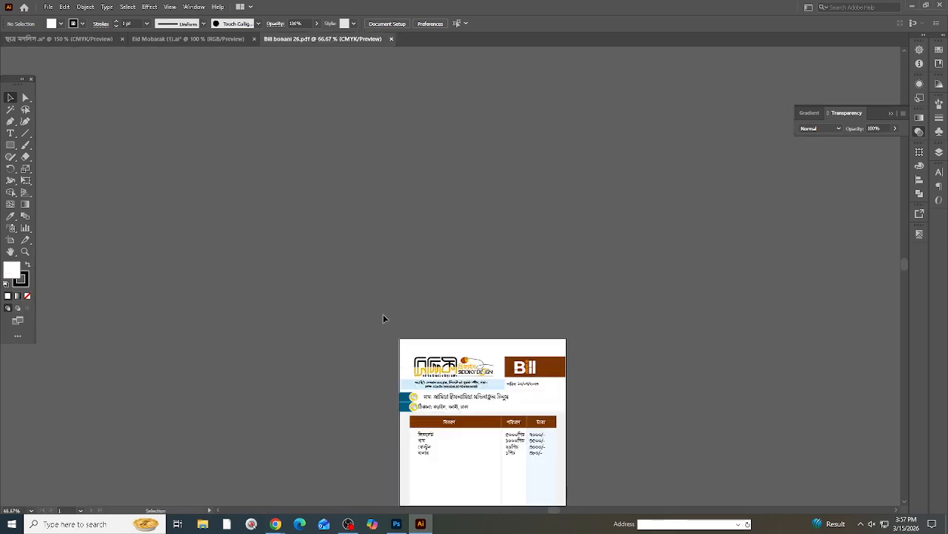
Step: Ungroup the bill artwork and delete its page-sized background path
{"action": "scroll", "coordinate": [443, 376], "scroll_direction": "up", "scroll_amount": 3}
{"action": "left_click", "coordinate": [493, 357]}
{"action": "right_click", "coordinate": [495, 357]}
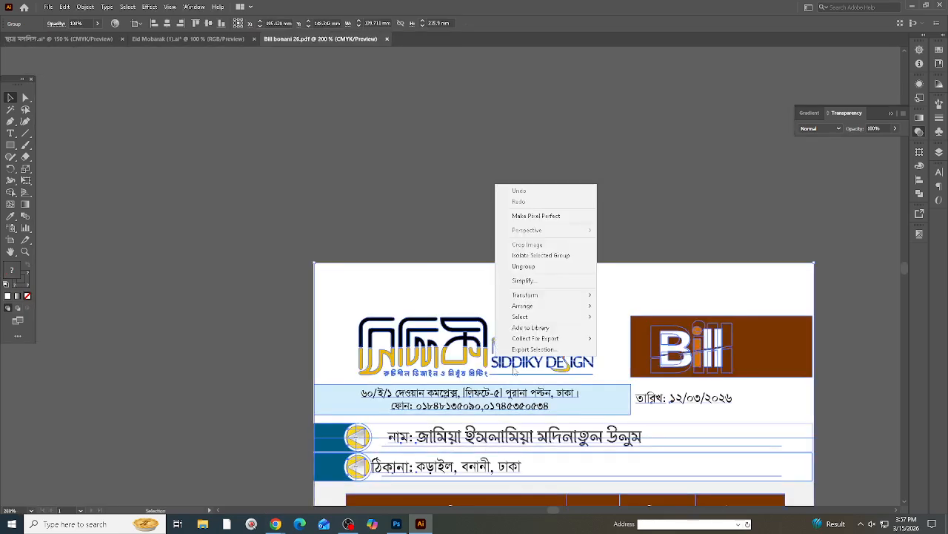
{"action": "left_click", "coordinate": [519, 266]}
{"action": "left_click", "coordinate": [504, 226]}
{"action": "left_click_drag", "start_coordinate": [573, 269], "coordinate": [572, 273]}
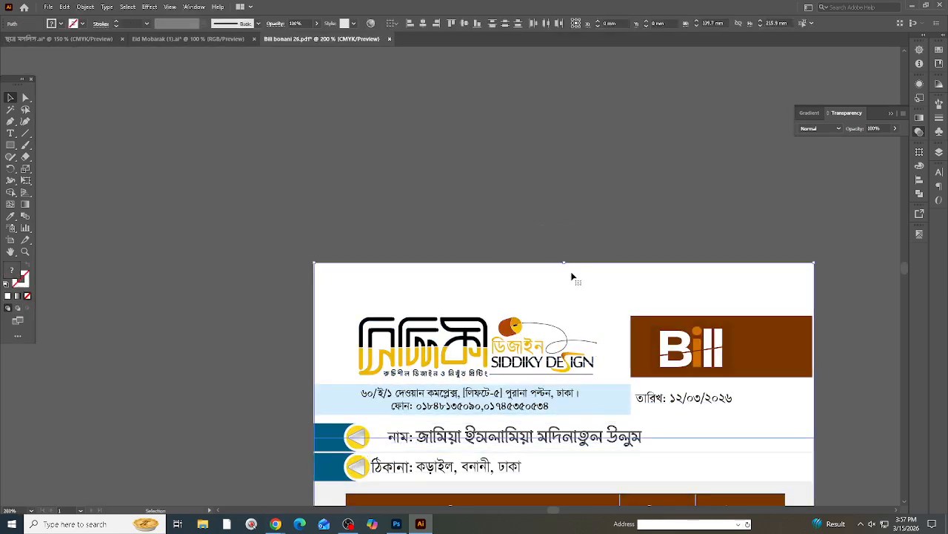
{"action": "key", "text": "Delete"}
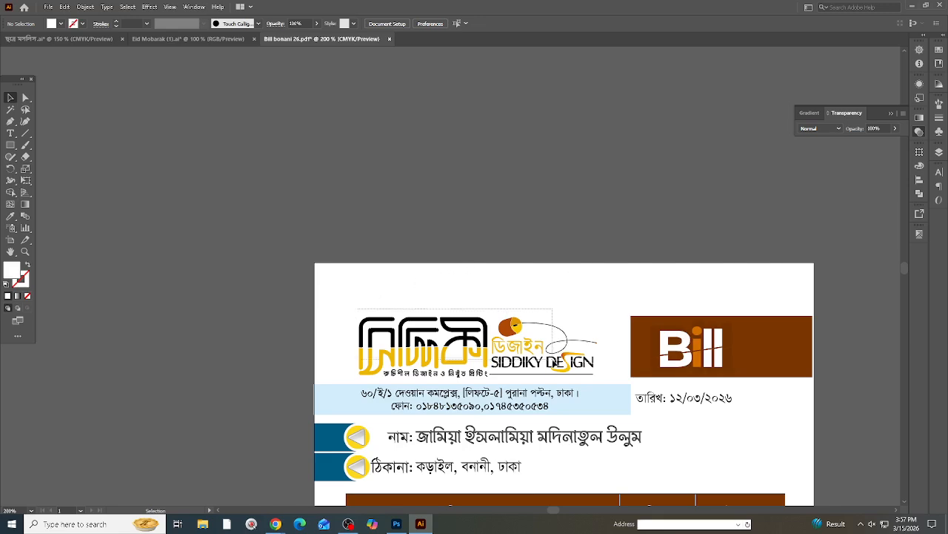
Step: Cut the complete Siddiky Design logo from the bill and paste it below the calligraphy on the original Eid poster
{"action": "left_click", "coordinate": [552, 377]}
{"action": "key", "text": "Delete"}
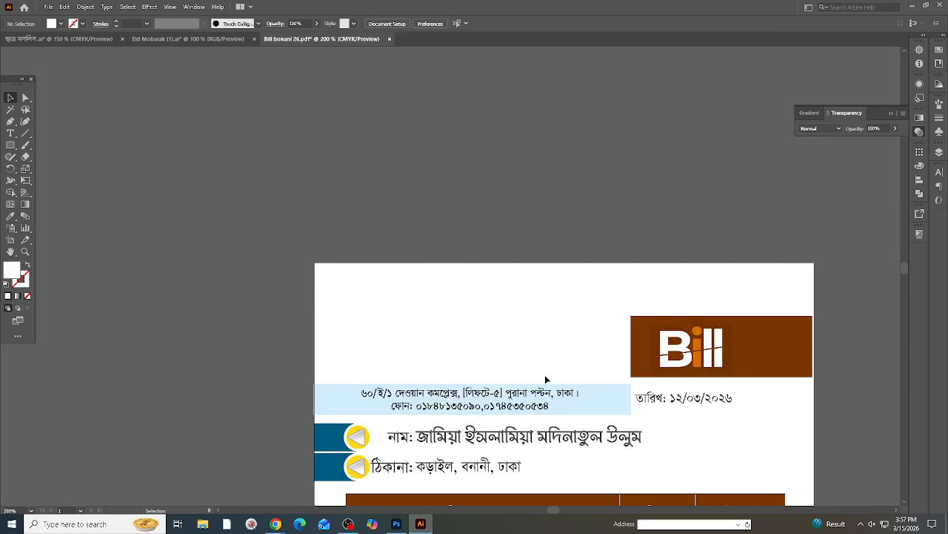
{"action": "left_click", "coordinate": [164, 40]}
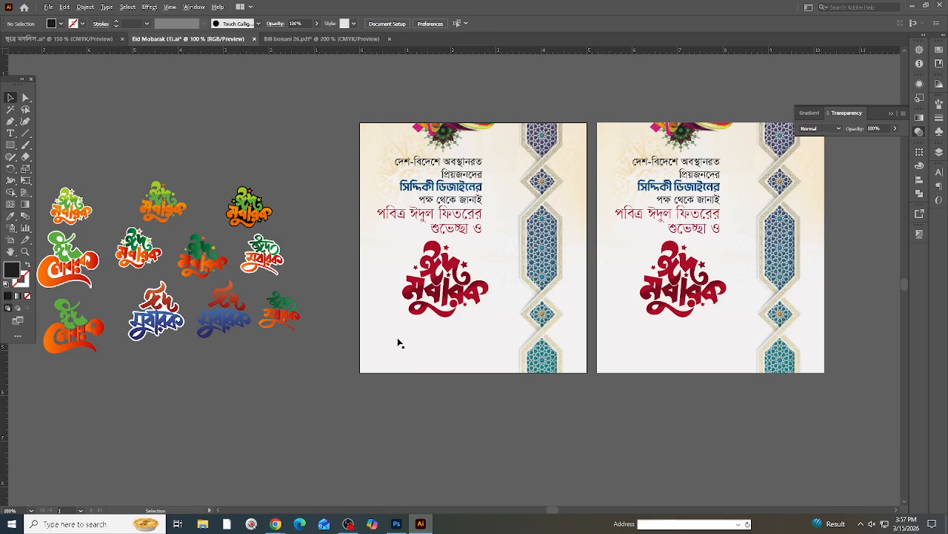
{"action": "scroll", "coordinate": [398, 343], "scroll_direction": "up", "scroll_amount": 1}
{"action": "scroll", "coordinate": [472, 386], "scroll_direction": "down", "scroll_amount": 3}
{"action": "key", "text": "ctrl+v"}
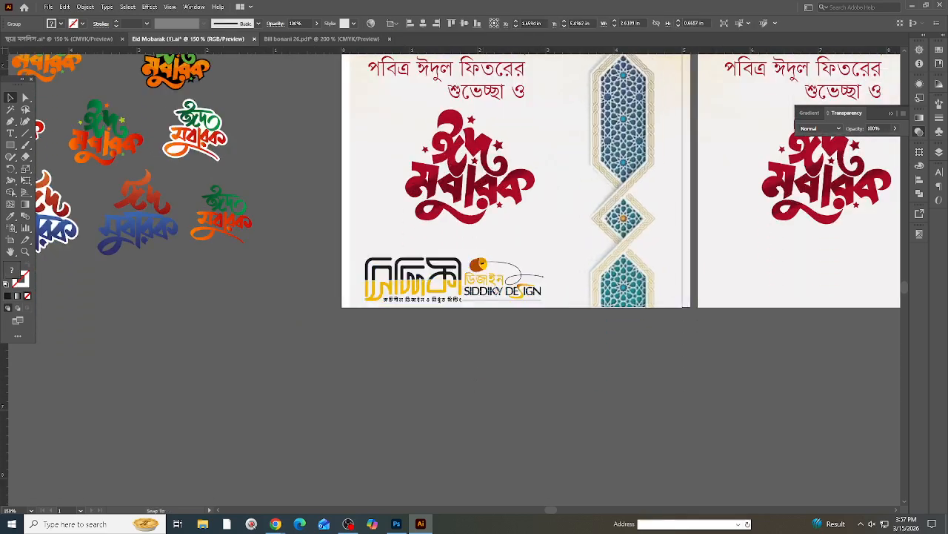
{"action": "left_click_drag", "start_coordinate": [497, 291], "coordinate": [505, 284]}
{"action": "key", "text": "ctrl+z"}
{"action": "key", "text": "ctrl+shift+a"}
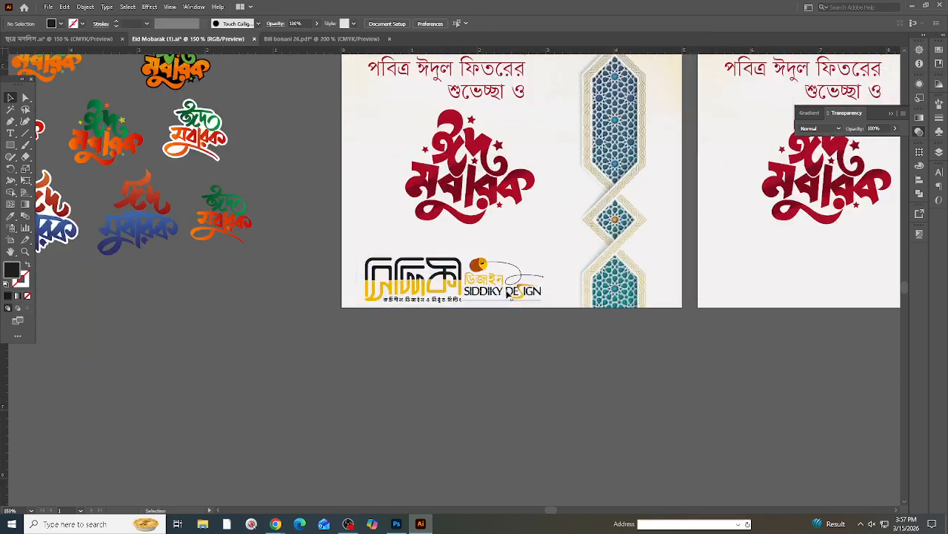
Step: Scale the Siddiky Design logo down slightly and position it under the calligraphy, clear of the poster's lower edge
{"action": "left_click_drag", "start_coordinate": [572, 317], "coordinate": [572, 318]}
{"action": "left_click_drag", "start_coordinate": [501, 292], "coordinate": [551, 274]}
{"action": "left_click", "coordinate": [531, 332]}
{"action": "scroll", "coordinate": [476, 339], "scroll_direction": "up", "scroll_amount": 4}
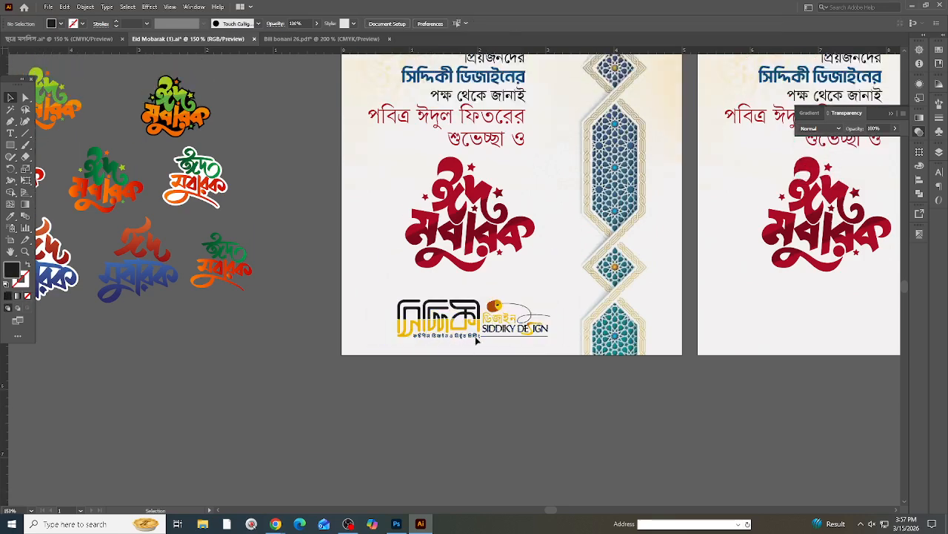
Step: Draw a square about 0.09 in wide beside the logo and fill it with the orange-brown sampled from the logo
{"action": "scroll", "coordinate": [475, 340], "scroll_direction": "up", "scroll_amount": 1}
{"action": "scroll", "coordinate": [337, 329], "scroll_direction": "up", "scroll_amount": 1}
{"action": "left_click", "coordinate": [10, 146]}
{"action": "scroll", "coordinate": [373, 341], "scroll_direction": "up", "scroll_amount": 2}
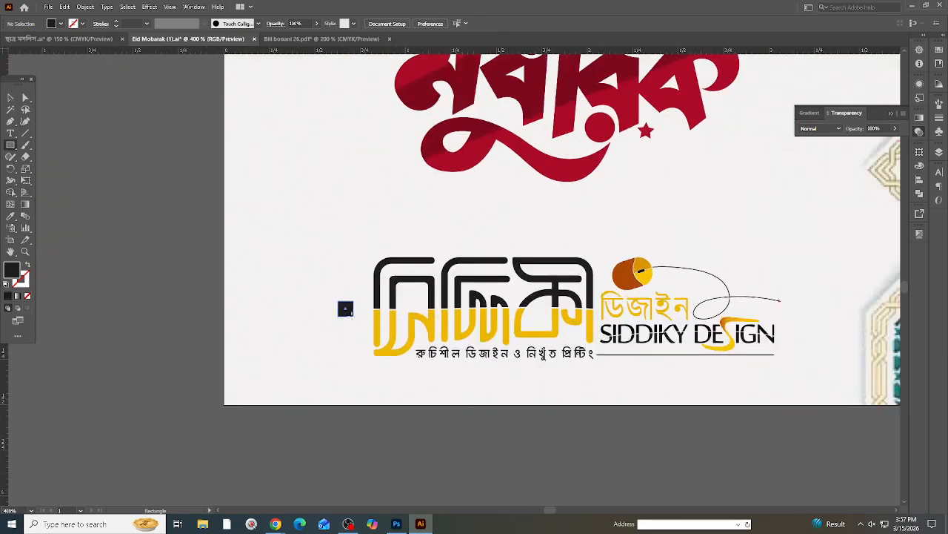
{"action": "left_click_drag", "start_coordinate": [354, 318], "coordinate": [354, 317]}
{"action": "left_click", "coordinate": [10, 216]}
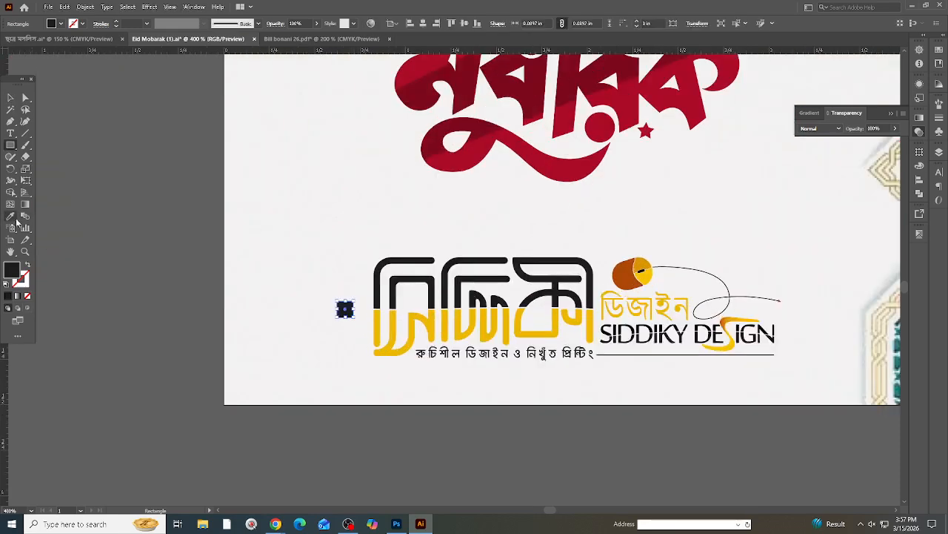
{"action": "left_click", "coordinate": [608, 262]}
{"action": "scroll", "coordinate": [162, 210], "scroll_direction": "down", "scroll_amount": 1}
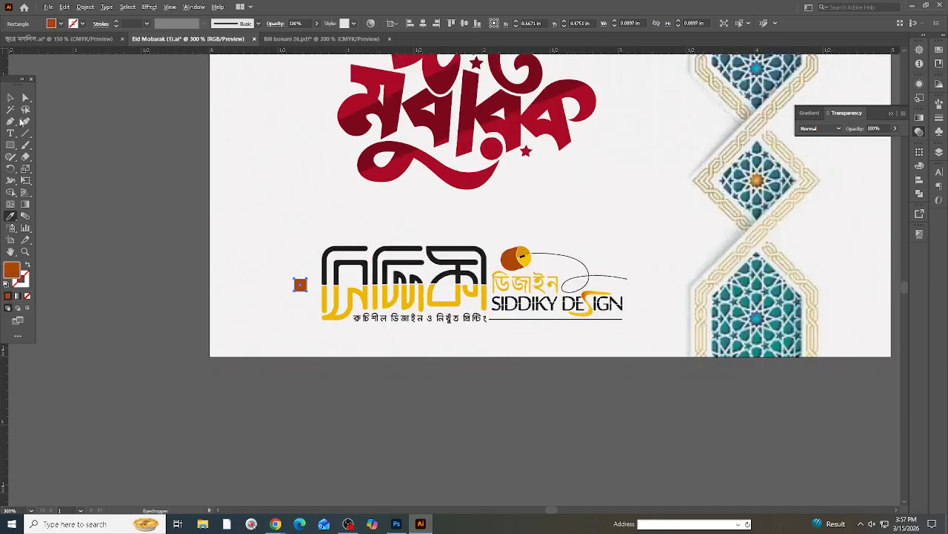
{"action": "left_click", "coordinate": [10, 109]}
{"action": "left_click", "coordinate": [358, 312]}
{"action": "scroll", "coordinate": [358, 314], "scroll_direction": "down", "scroll_amount": 2}
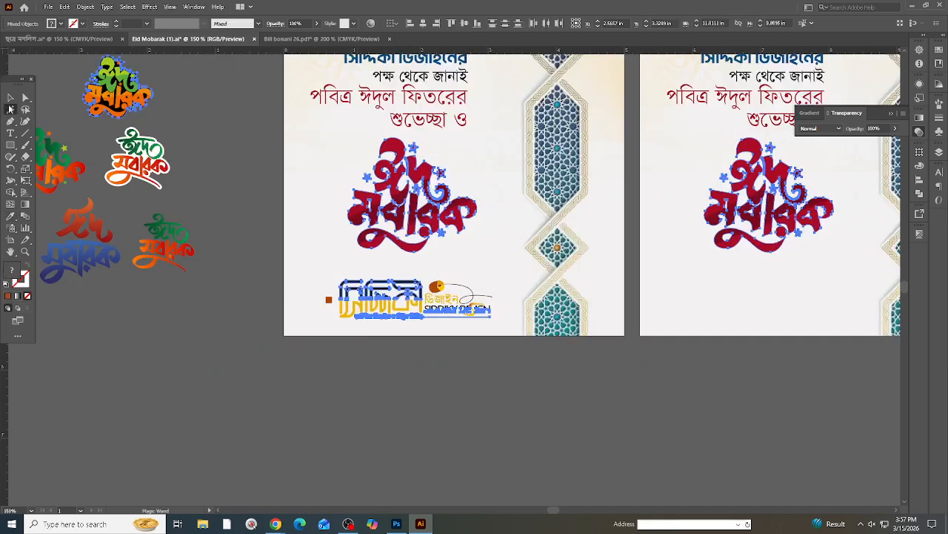
{"action": "left_click", "coordinate": [10, 98]}
{"action": "left_click", "coordinate": [303, 261]}
{"action": "left_click_drag", "start_coordinate": [297, 271], "coordinate": [498, 332]}
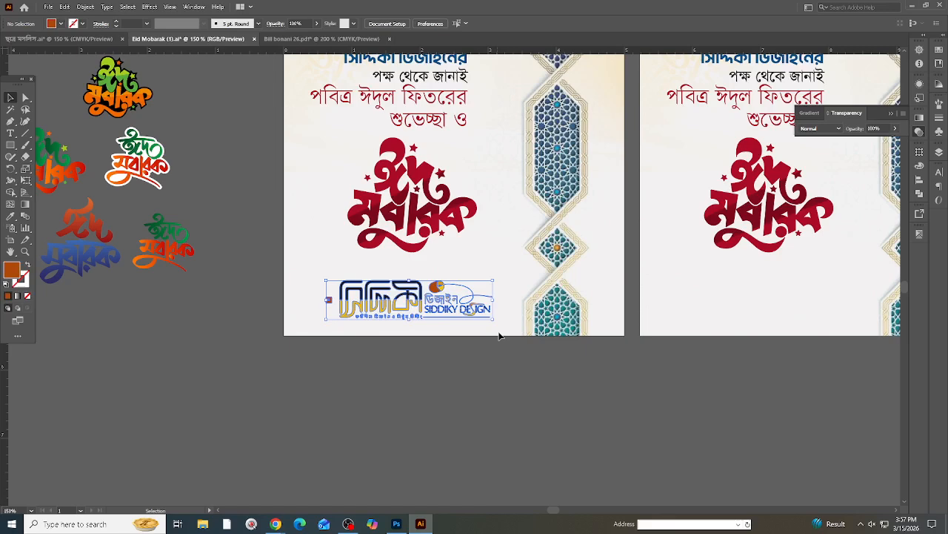
{"action": "left_click", "coordinate": [489, 371]}
{"action": "scroll", "coordinate": [485, 368], "scroll_direction": "up", "scroll_amount": 2}
{"action": "scroll", "coordinate": [315, 359], "scroll_direction": "down", "scroll_amount": 2}
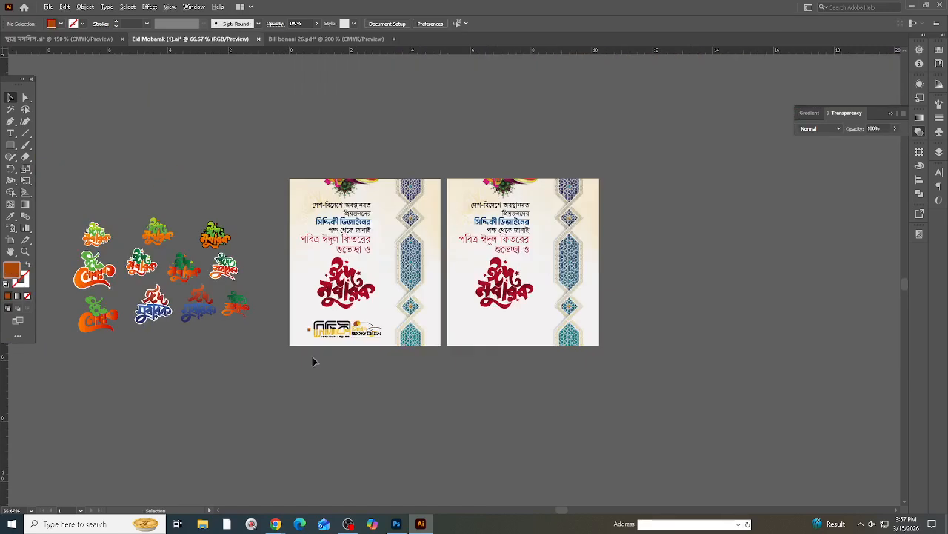
Step: Switch to Chrome and look through the open Pinterest pins and reference posters for Eid design ideas
{"action": "left_click", "coordinate": [397, 524]}
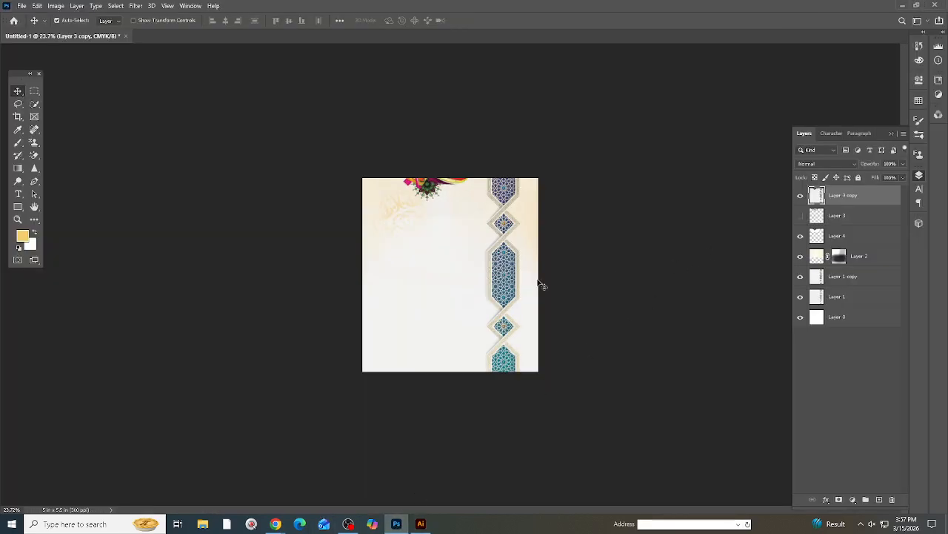
{"action": "mouse_move", "coordinate": [276, 525]}
{"action": "left_click", "coordinate": [226, 480]}
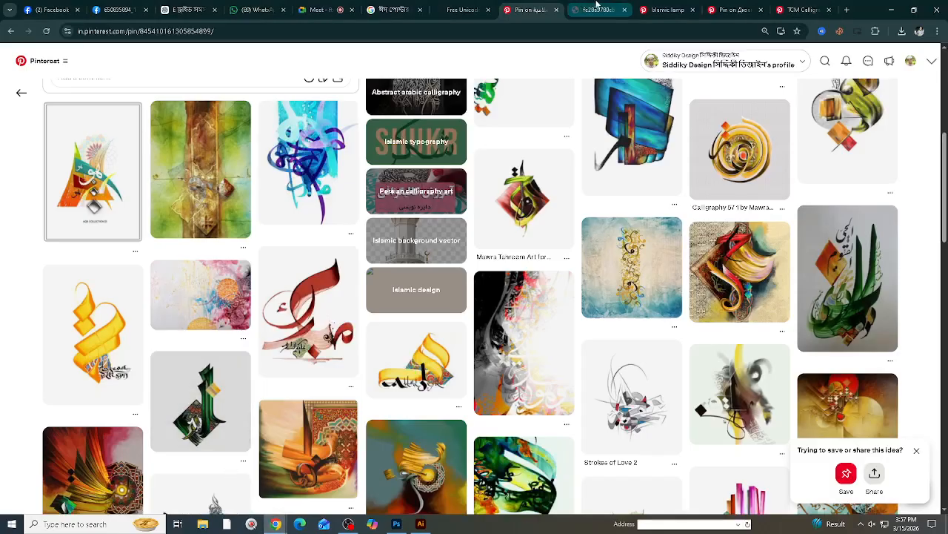
{"action": "scroll", "coordinate": [578, 59], "scroll_direction": "up", "scroll_amount": 4}
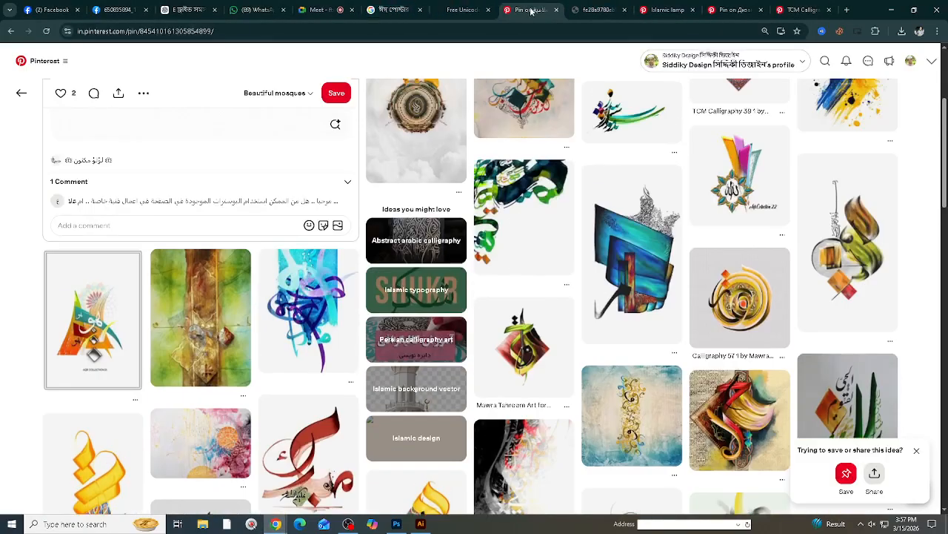
{"action": "scroll", "coordinate": [415, 245], "scroll_direction": "up", "scroll_amount": 1}
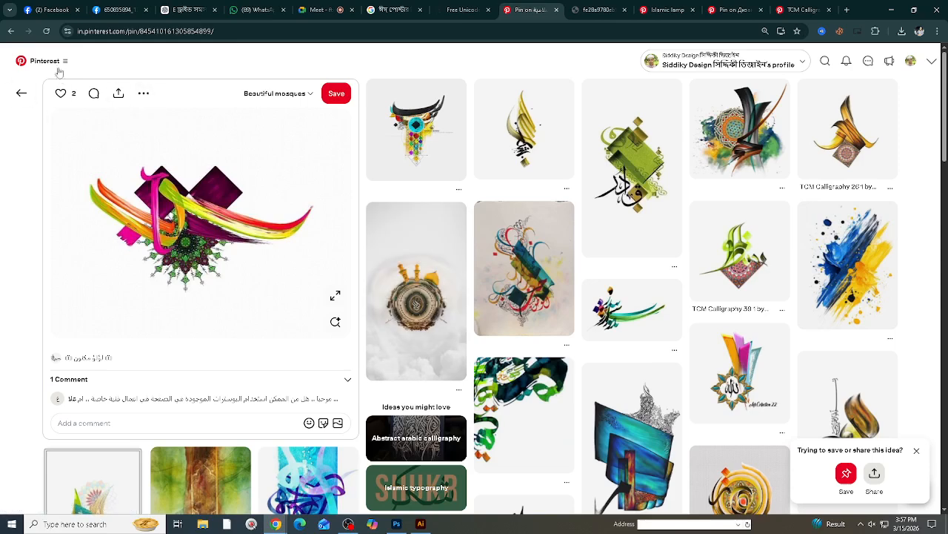
{"action": "left_click", "coordinate": [11, 31]}
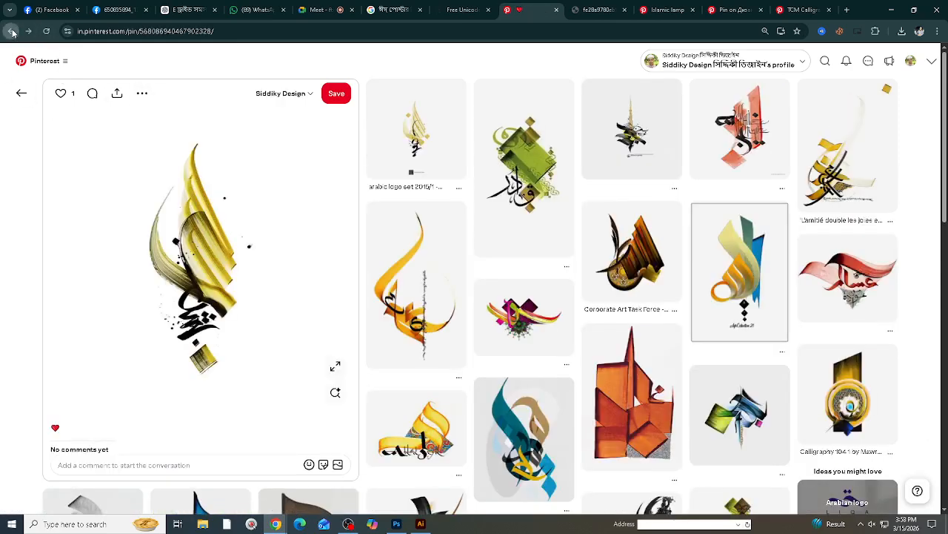
{"action": "left_click", "coordinate": [11, 31]}
{"action": "left_click", "coordinate": [597, 10]}
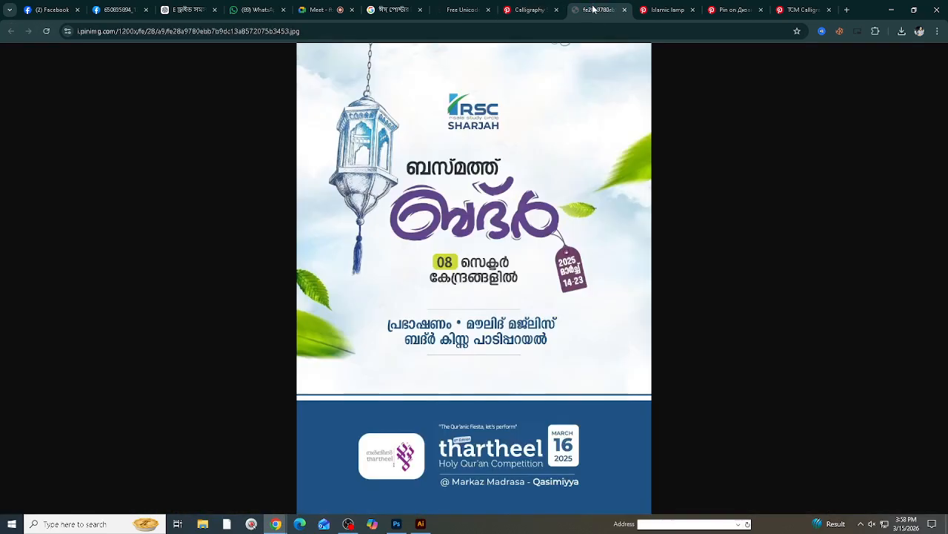
{"action": "left_click", "coordinate": [696, 9]}
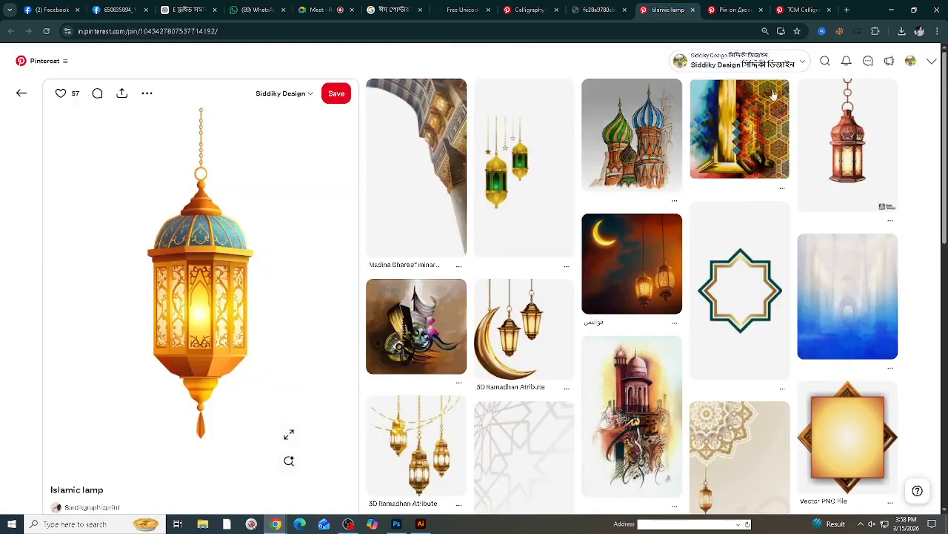
Step: Search Pinterest for "eid mubarak" and browse the suggested designs
{"action": "left_click", "coordinate": [826, 63]}
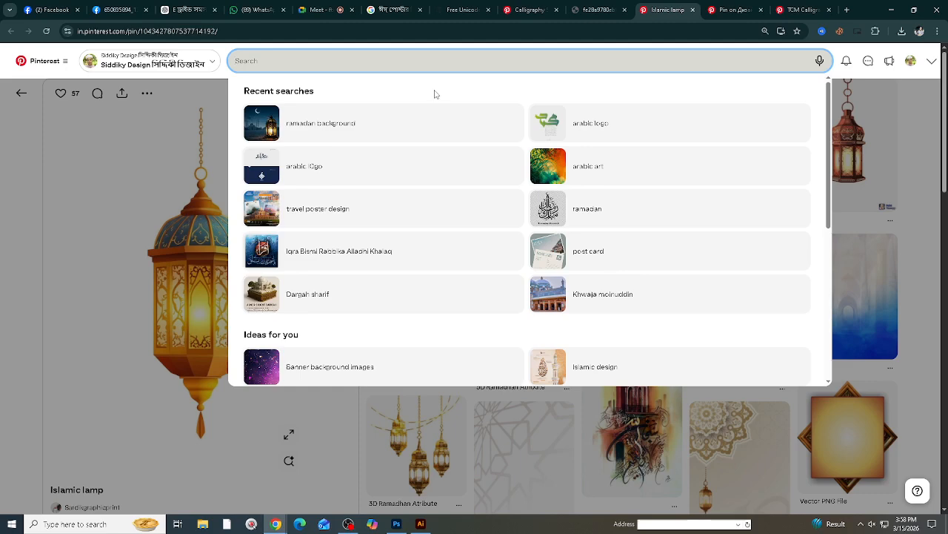
{"action": "type", "text": "eid"}
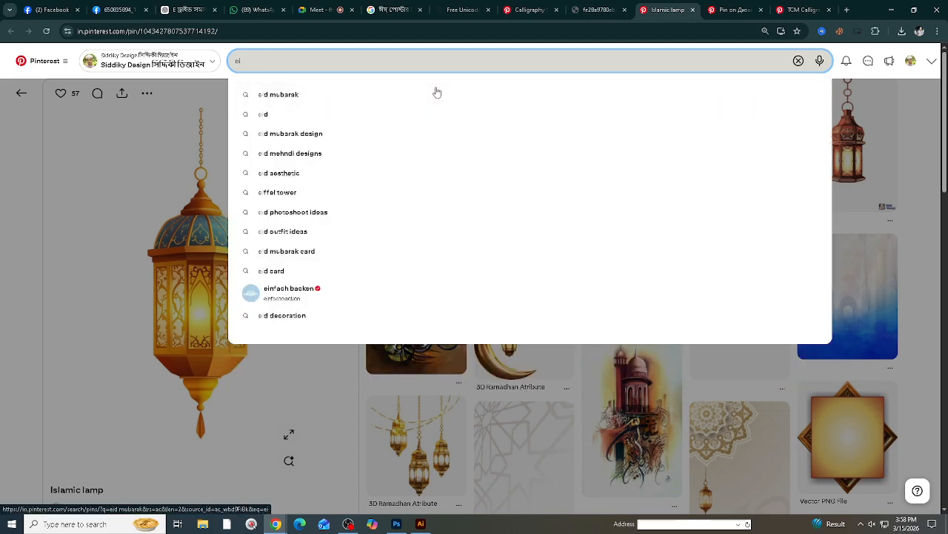
{"action": "left_click", "coordinate": [289, 95]}
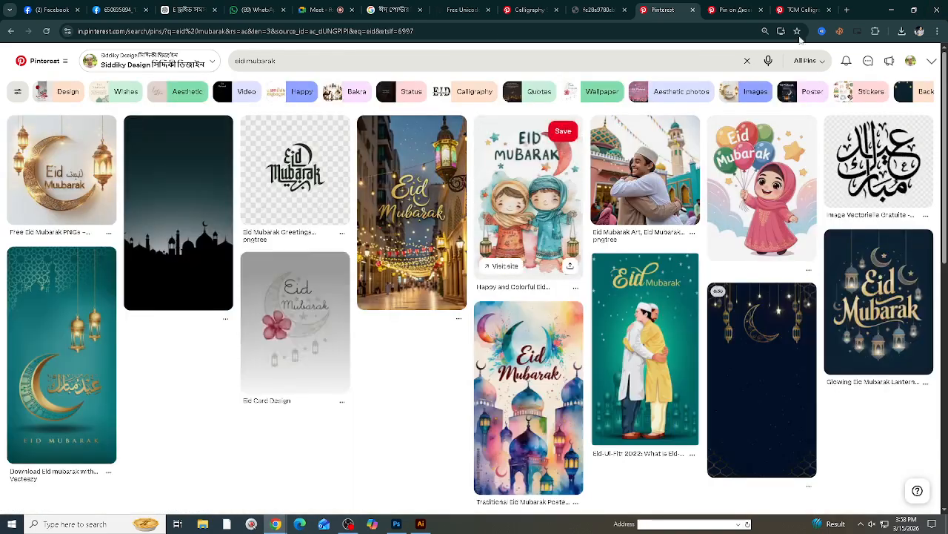
{"action": "scroll", "coordinate": [504, 237], "scroll_direction": "down", "scroll_amount": 2}
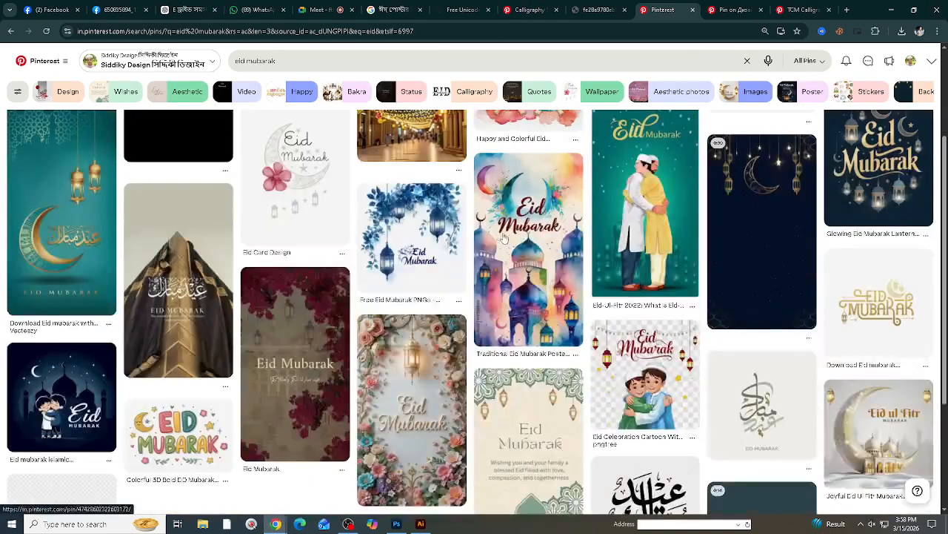
{"action": "scroll", "coordinate": [504, 237], "scroll_direction": "up", "scroll_amount": 2}
Step: Shorten the Pinterest search to "eid" and browse the pins for poster inspiration
{"action": "left_click", "coordinate": [292, 62]}
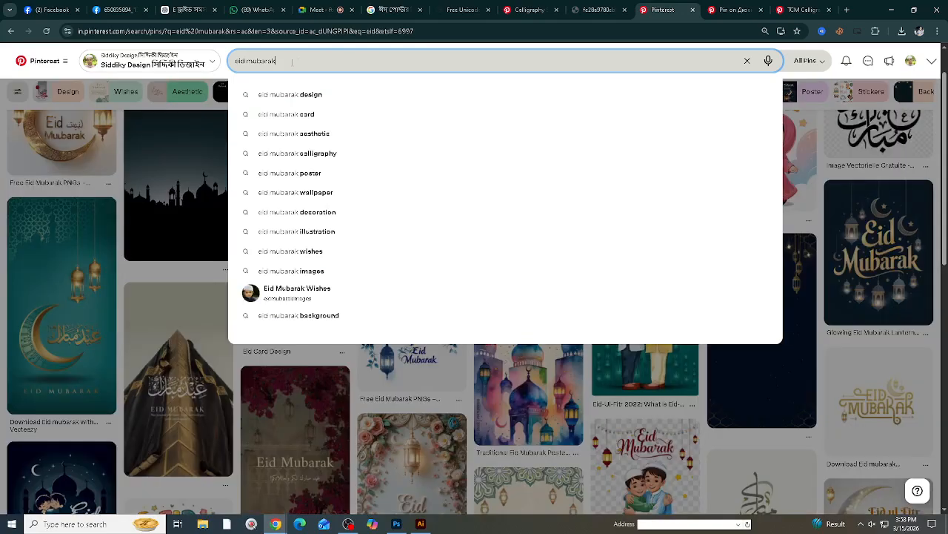
{"action": "key", "text": "BackSpace"}
{"action": "key", "text": "BackSpace"}
{"action": "key", "text": "BackSpace"}
{"action": "key", "text": "Return"}
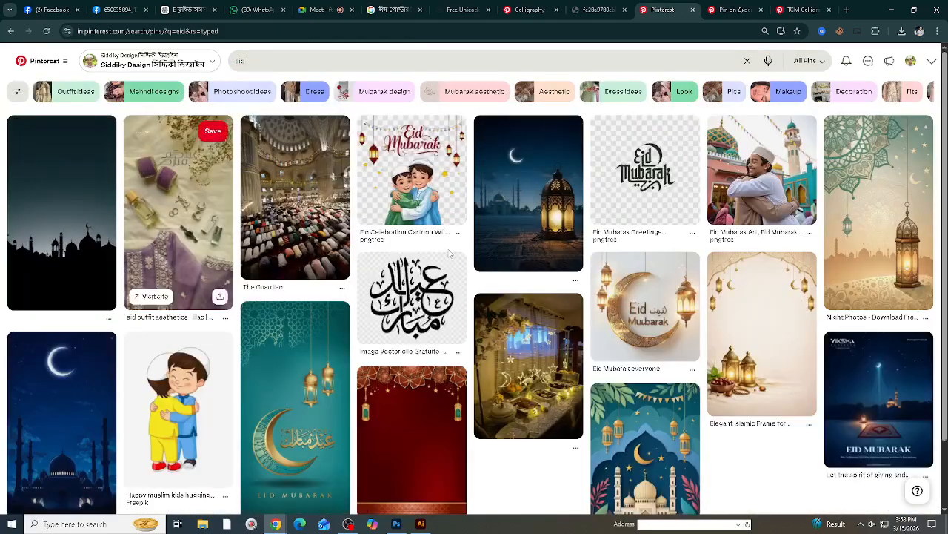
{"action": "scroll", "coordinate": [85, 307], "scroll_direction": "down", "scroll_amount": 1}
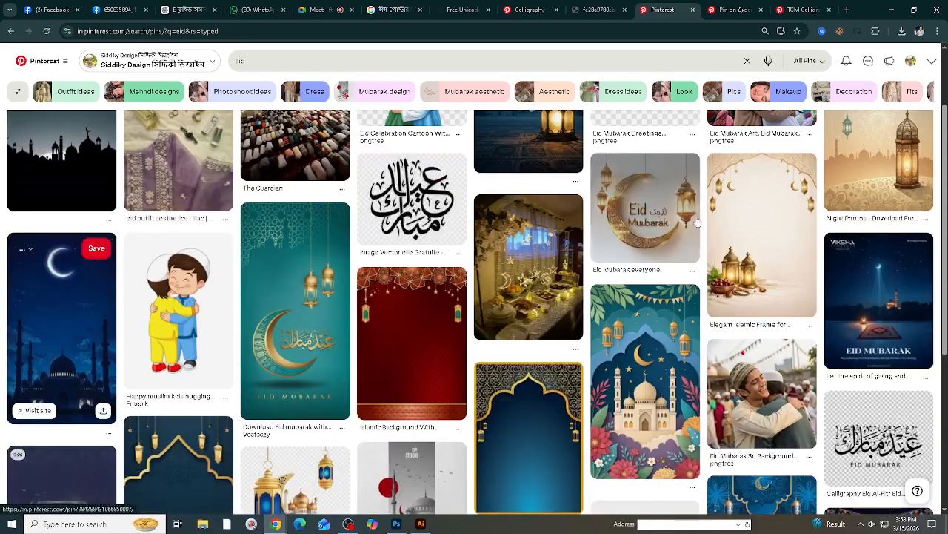
{"action": "scroll", "coordinate": [778, 226], "scroll_direction": "down", "scroll_amount": 2}
{"action": "scroll", "coordinate": [745, 191], "scroll_direction": "down", "scroll_amount": 3}
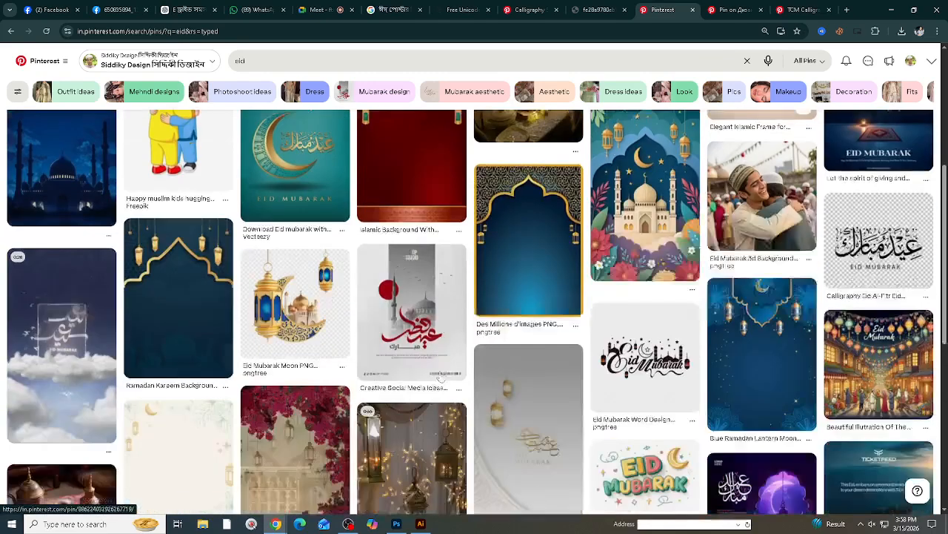
Step: Open the red and gray Eid al-Fitr mosque pin and look through its related poster designs
{"action": "left_click", "coordinate": [426, 270]}
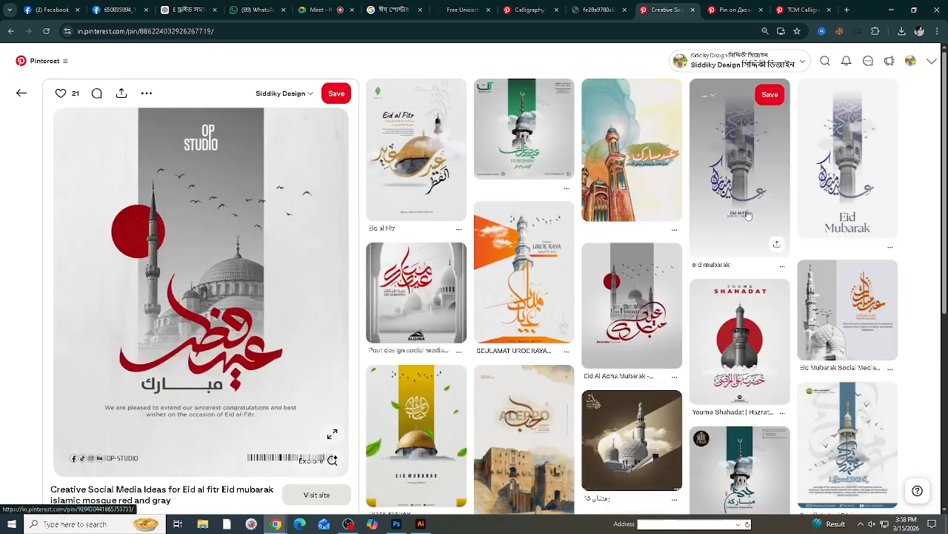
{"action": "scroll", "coordinate": [767, 191], "scroll_direction": "down", "scroll_amount": 2}
{"action": "scroll", "coordinate": [910, 316], "scroll_direction": "down", "scroll_amount": 2}
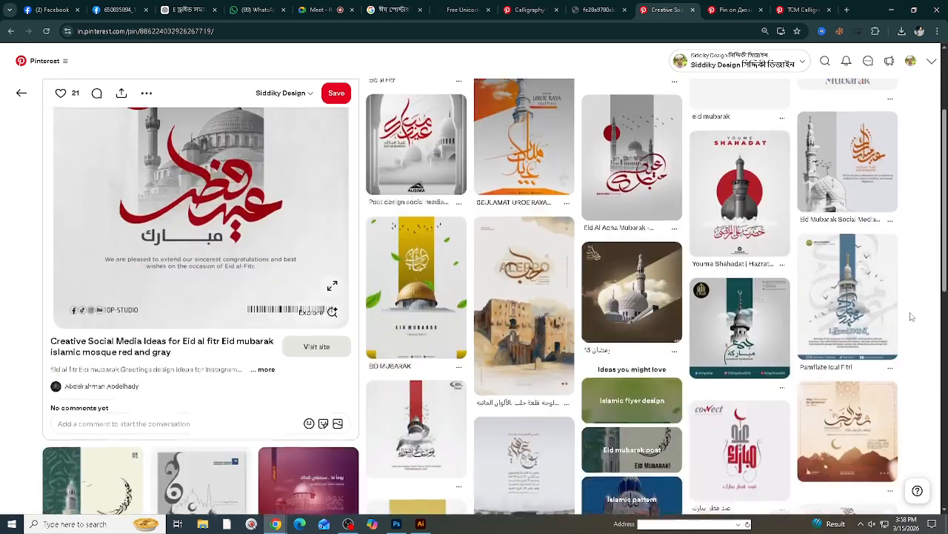
Step: Browse the related Eid and Ramadan poster pins, opening the gray calligraphy pin and the line-drawn mosque pin
{"action": "scroll", "coordinate": [629, 296], "scroll_direction": "down", "scroll_amount": 3}
{"action": "scroll", "coordinate": [630, 296], "scroll_direction": "up", "scroll_amount": 3}
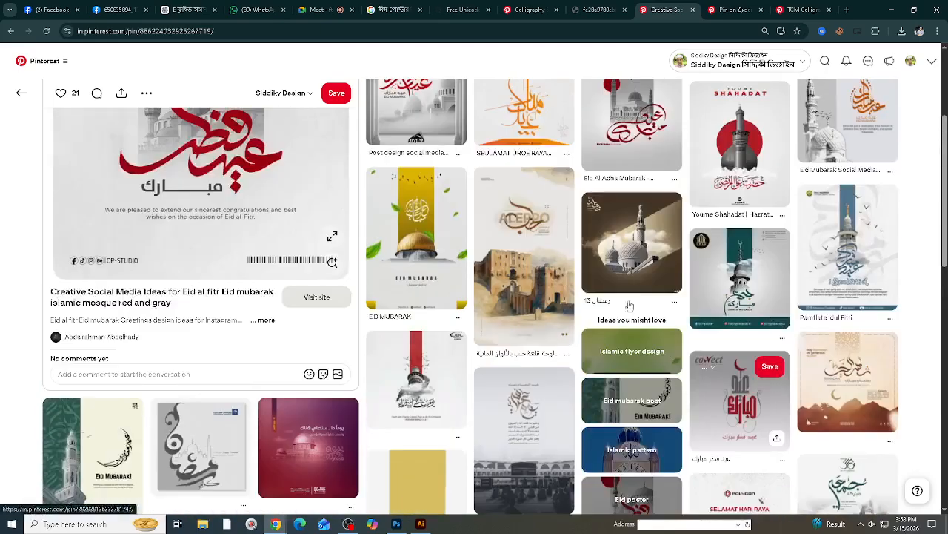
{"action": "scroll", "coordinate": [447, 263], "scroll_direction": "down", "scroll_amount": 3}
{"action": "scroll", "coordinate": [474, 296], "scroll_direction": "down", "scroll_amount": 2}
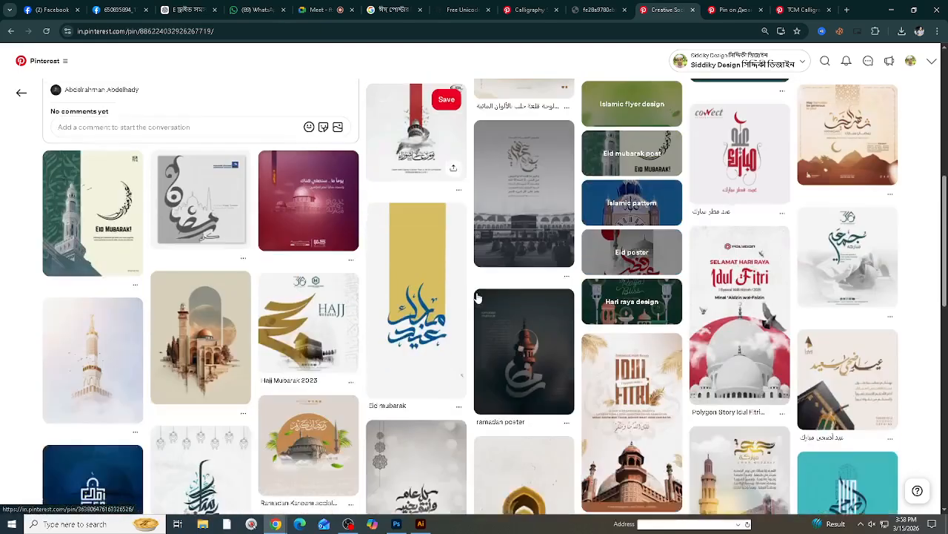
{"action": "scroll", "coordinate": [377, 333], "scroll_direction": "down", "scroll_amount": 2}
{"action": "left_click", "coordinate": [199, 112]}
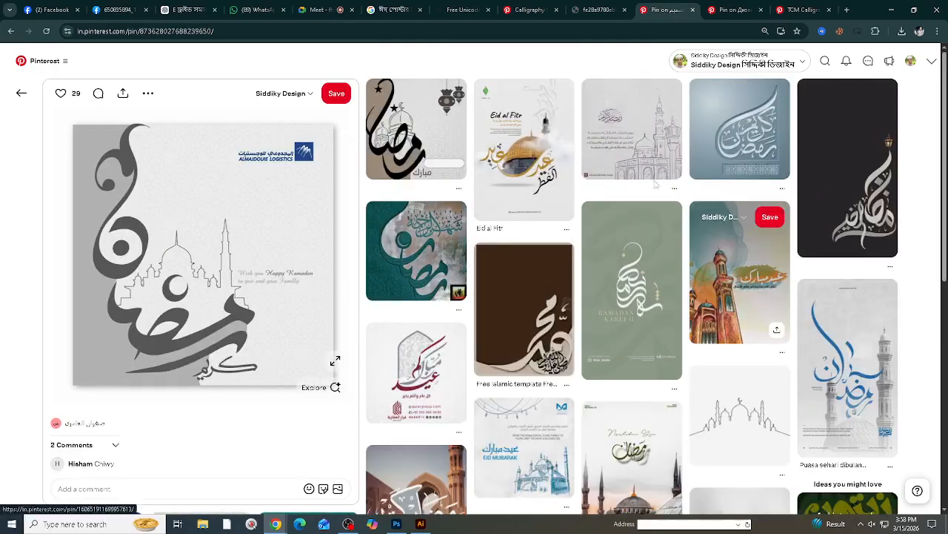
{"action": "left_click", "coordinate": [641, 131]}
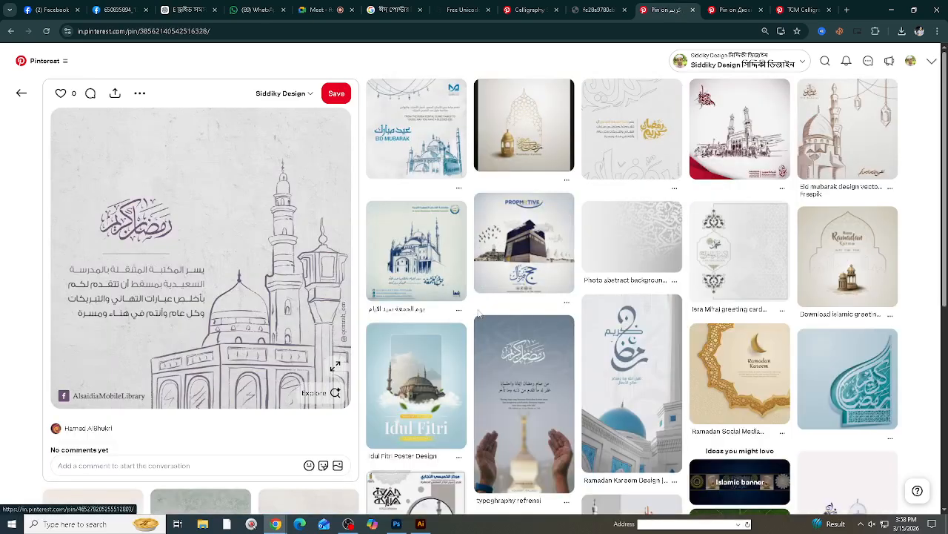
Step: Open the "Eid mubarak design vector" pin with the sketched mosque and lanterns and copy its image
{"action": "left_click", "coordinate": [831, 141]}
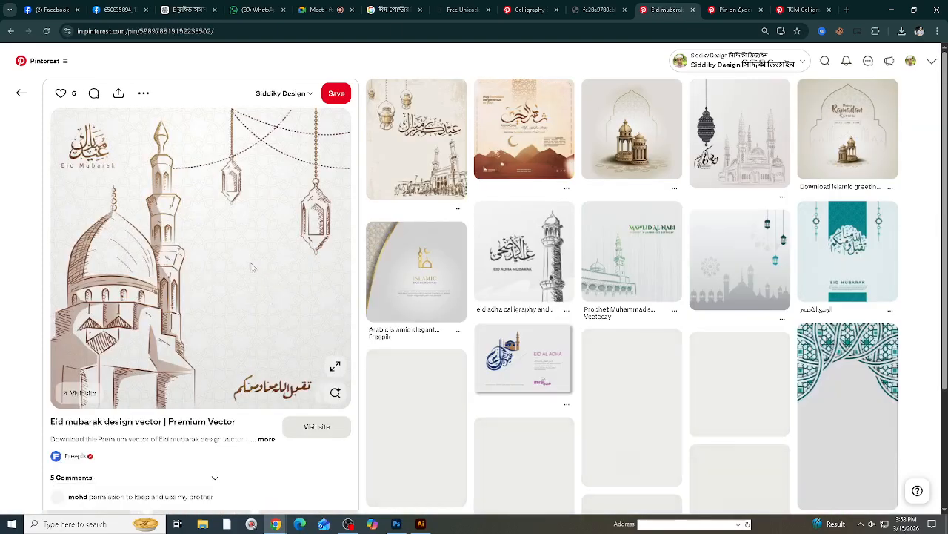
{"action": "right_click", "coordinate": [228, 235]}
{"action": "left_click", "coordinate": [286, 279]}
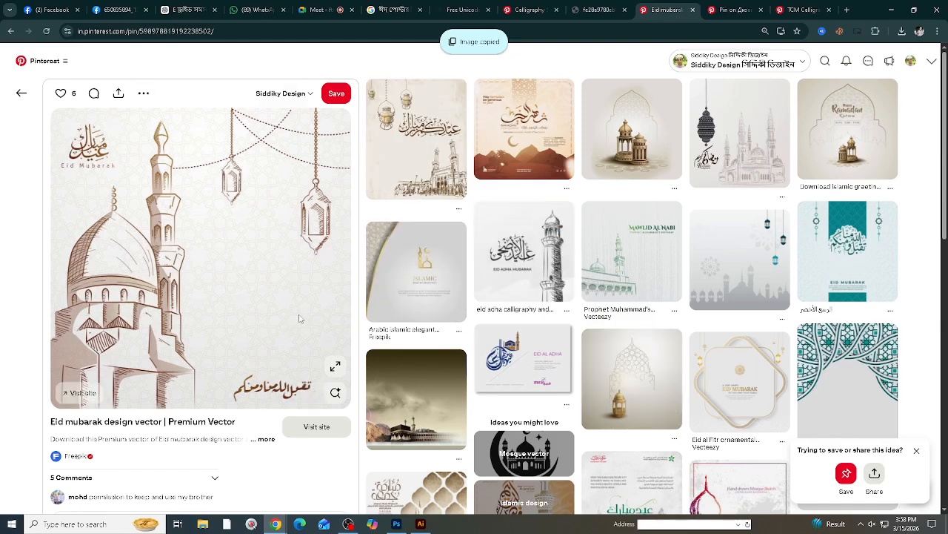
{"action": "left_click", "coordinate": [396, 524]}
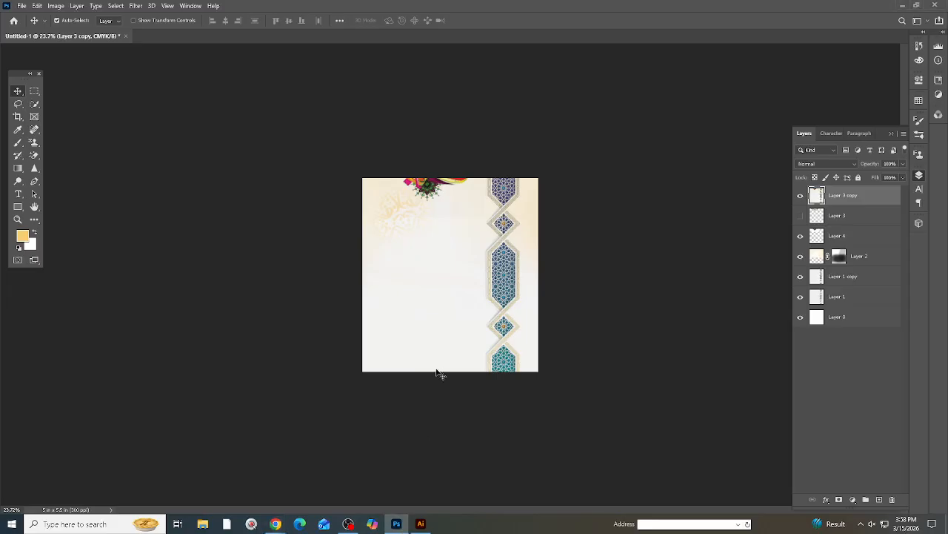
{"action": "left_click", "coordinate": [420, 524]}
{"action": "key", "text": "ctrl+v"}
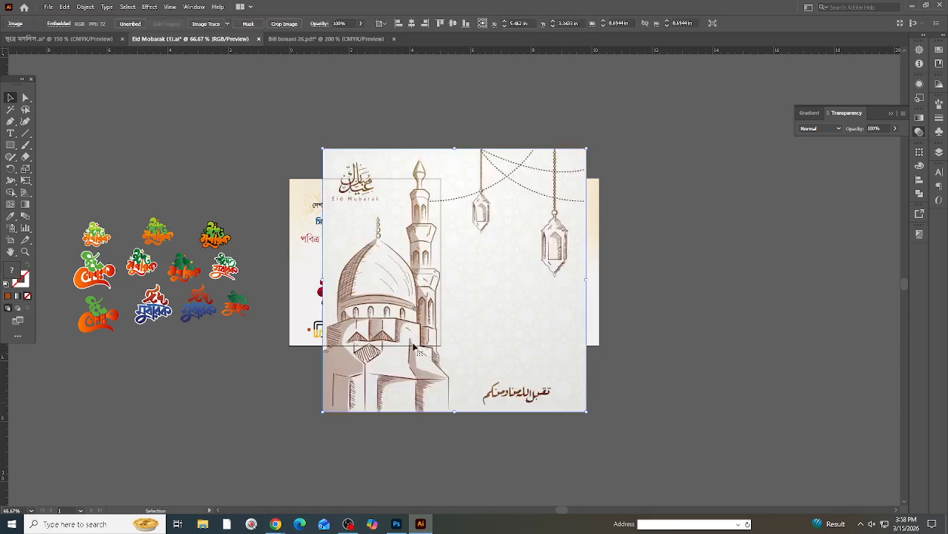
{"action": "scroll", "coordinate": [429, 309], "scroll_direction": "down", "scroll_amount": 1}
{"action": "key", "text": "ctrl+z"}
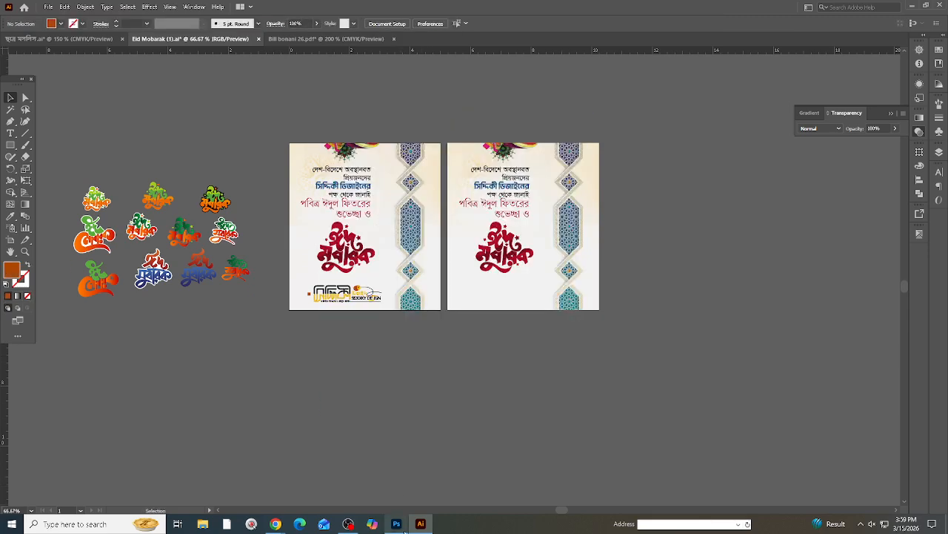
Step: Switch to Photoshop and group all layers from Layer 3 down to Layer 0
{"action": "left_click", "coordinate": [404, 530]}
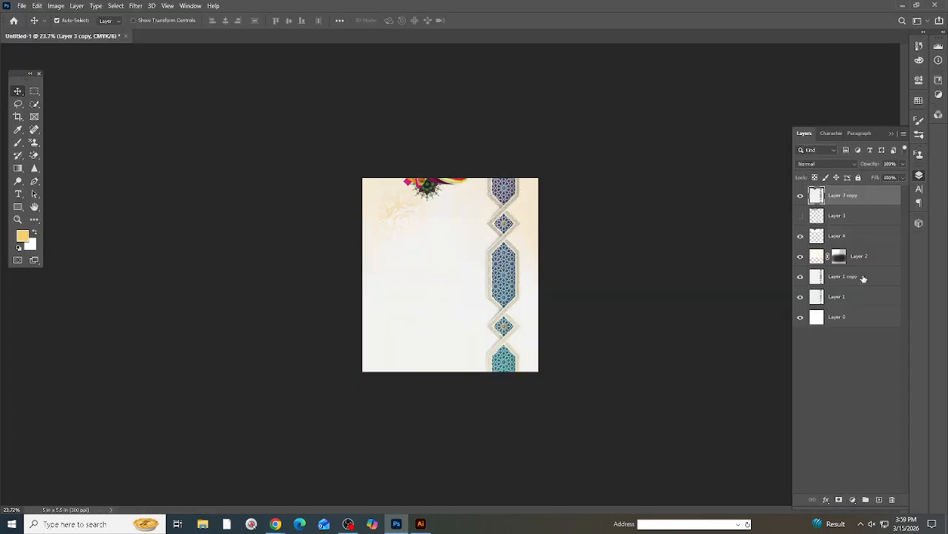
{"action": "left_click", "coordinate": [850, 216]}
{"action": "left_click", "coordinate": [849, 317], "text": "shift"}
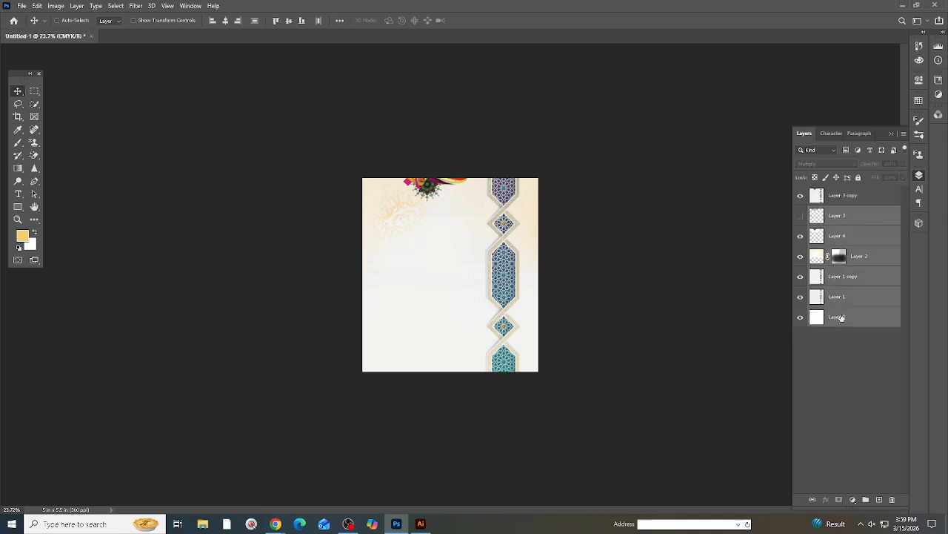
{"action": "key", "text": "ctrl+g"}
Step: Add a white Solid Color fill layer directly above Layer 3 copy
{"action": "left_click", "coordinate": [841, 199]}
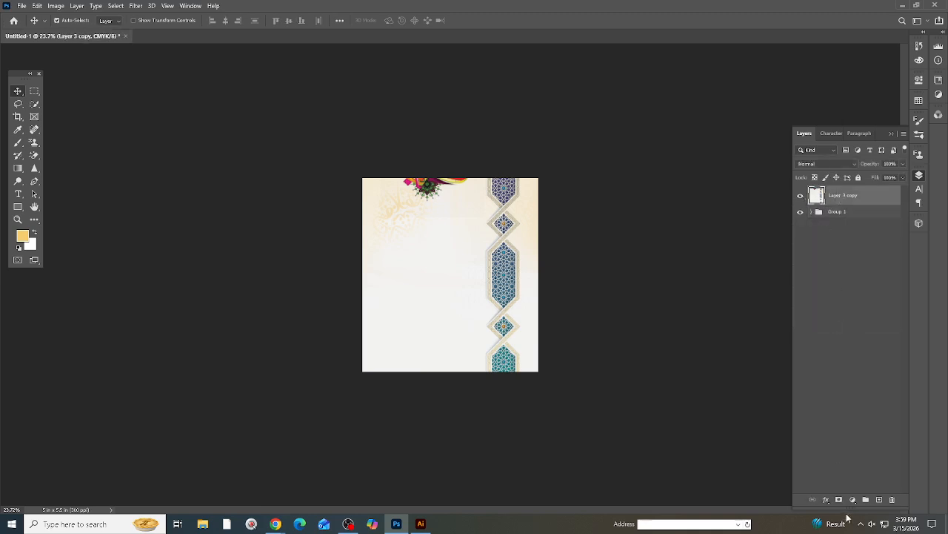
{"action": "left_click", "coordinate": [852, 499]}
{"action": "left_click", "coordinate": [859, 332]}
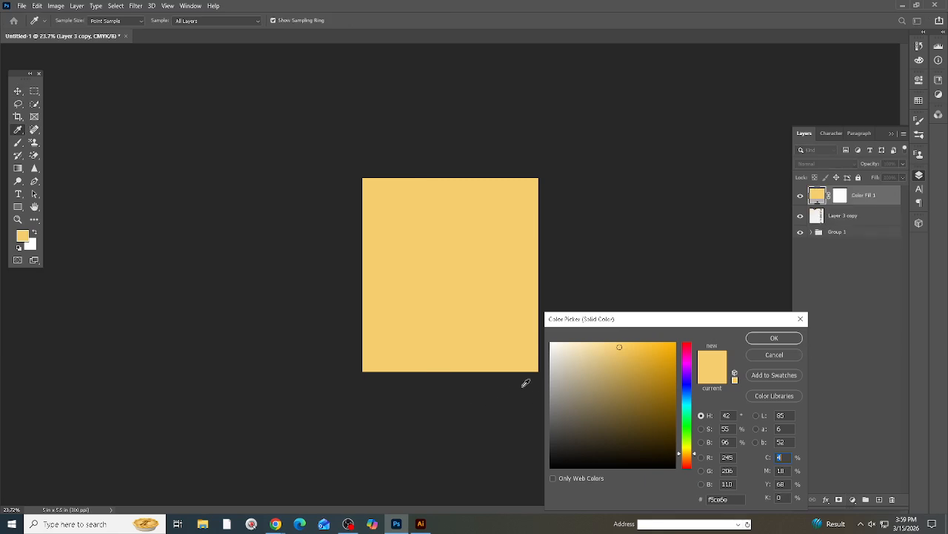
{"action": "left_click", "coordinate": [512, 325]}
{"action": "left_click", "coordinate": [773, 338]}
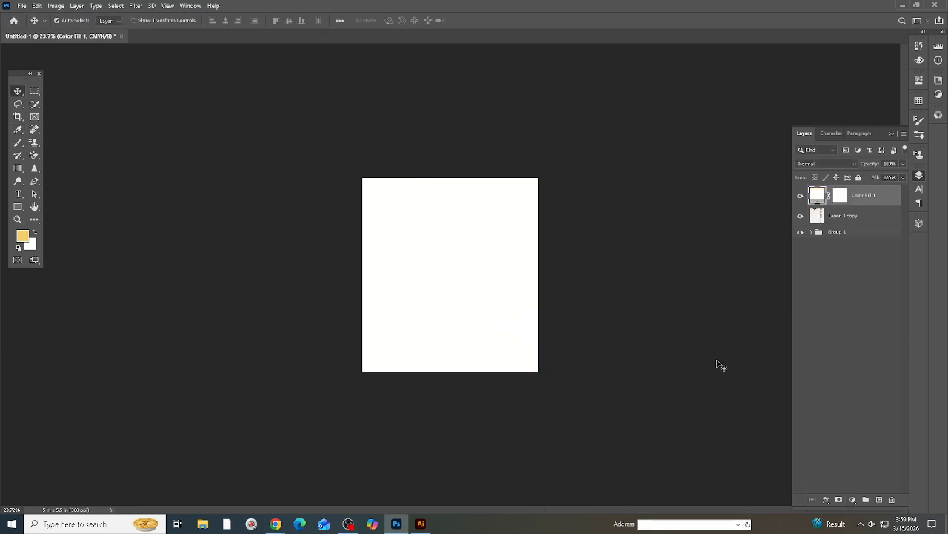
Step: Paste the copied mosque image, enlarge it to about 63.7% to fill the canvas height, and align it with the canvas's left edge
{"action": "key", "text": "ctrl+v"}
{"action": "left_click", "coordinate": [507, 151]}
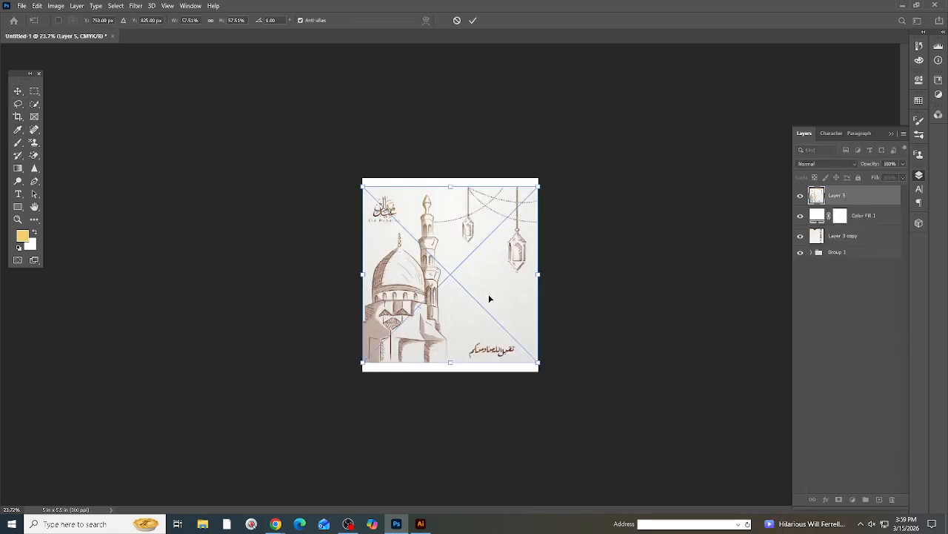
{"action": "left_click_drag", "start_coordinate": [455, 185], "coordinate": [454, 175]}
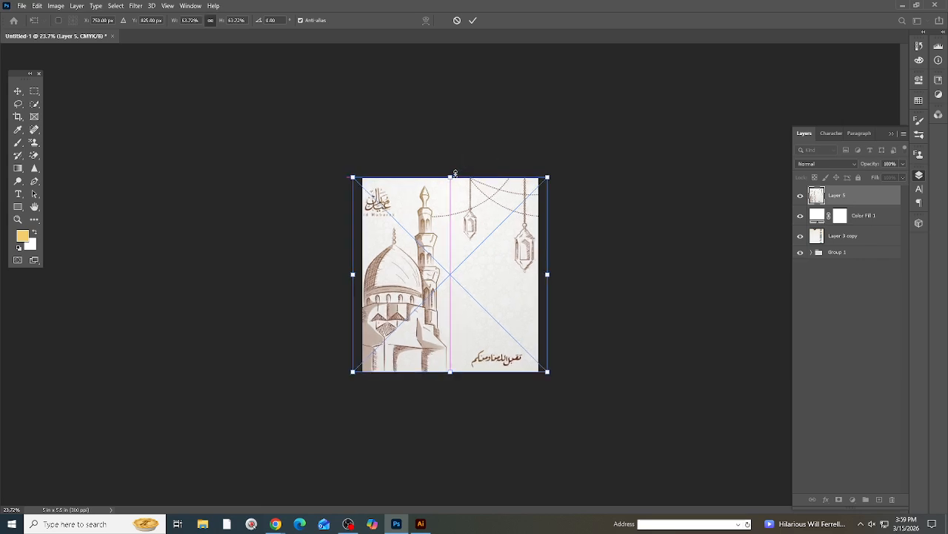
{"action": "left_click_drag", "start_coordinate": [438, 275], "coordinate": [448, 279]}
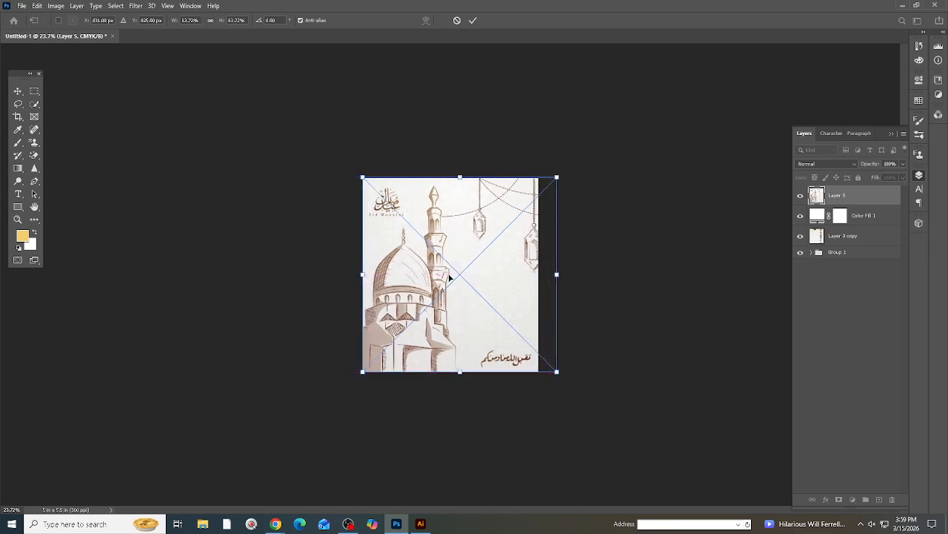
{"action": "key", "text": "Return"}
Step: Scale the mosque image down proportionally to the canvas width, keeping its upper-left corner in place
{"action": "key", "text": "ctrl+0"}
{"action": "scroll", "coordinate": [429, 271], "scroll_direction": "down", "scroll_amount": 3}
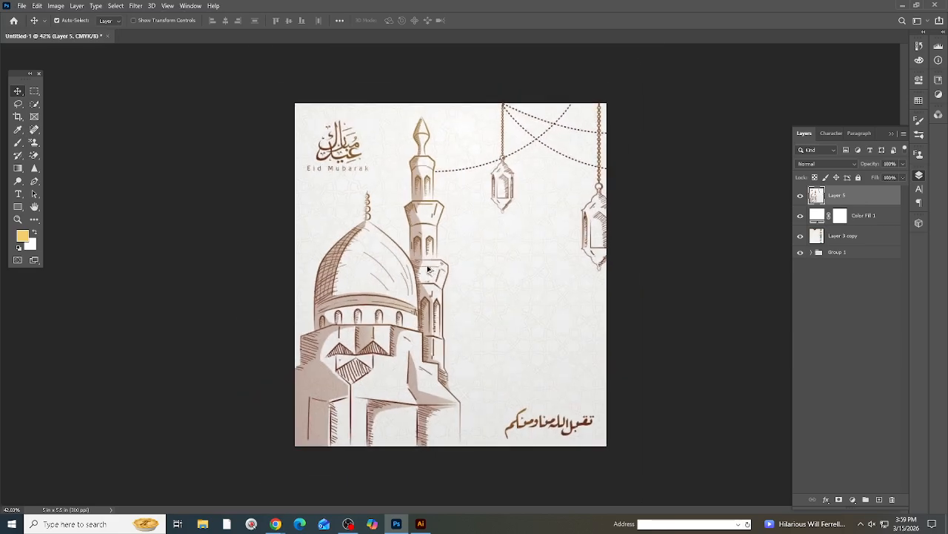
{"action": "scroll", "coordinate": [366, 172], "scroll_direction": "up", "scroll_amount": 3}
{"action": "scroll", "coordinate": [474, 244], "scroll_direction": "down", "scroll_amount": 3}
{"action": "scroll", "coordinate": [567, 269], "scroll_direction": "up", "scroll_amount": 1}
{"action": "scroll", "coordinate": [577, 268], "scroll_direction": "down", "scroll_amount": 2}
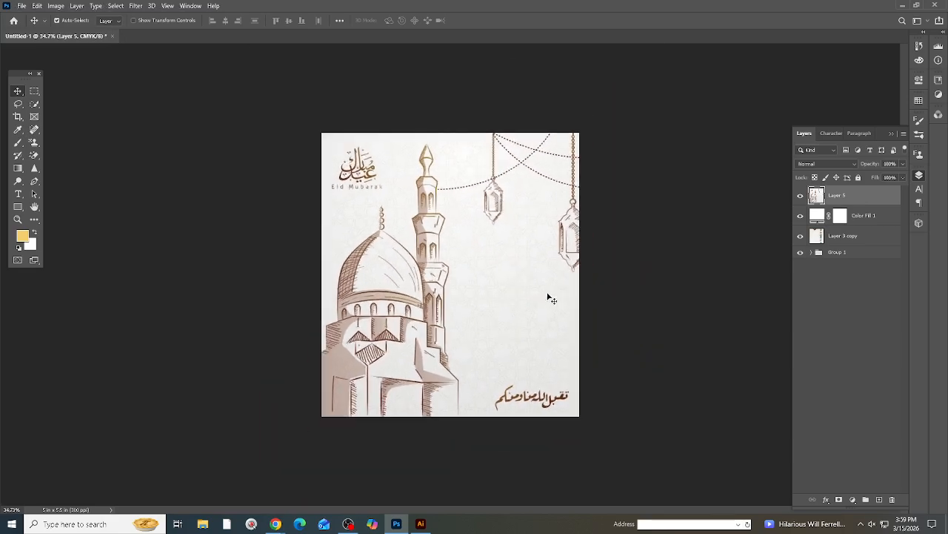
{"action": "key", "text": "ctrl+t"}
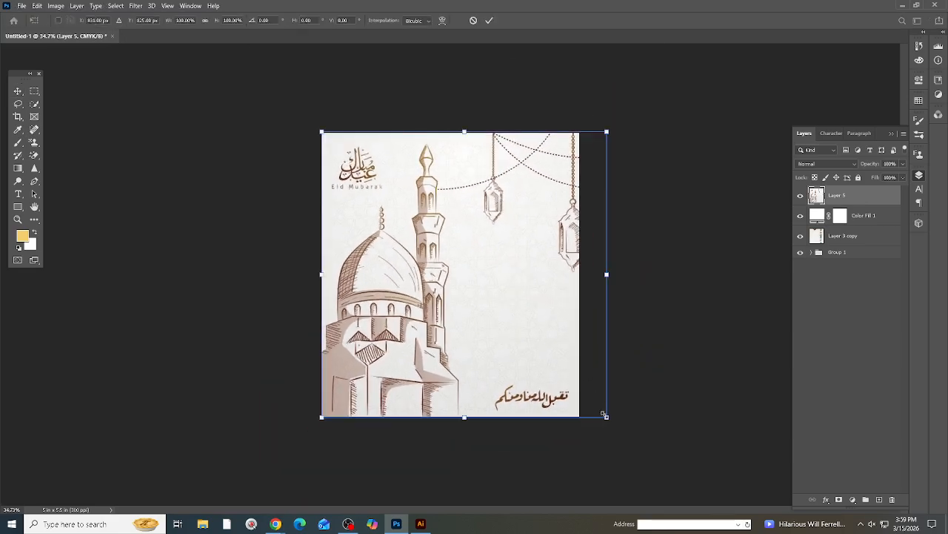
{"action": "left_click_drag", "start_coordinate": [604, 413], "coordinate": [565, 392]}
{"action": "key", "text": "Return"}
{"action": "scroll", "coordinate": [398, 390], "scroll_direction": "down", "scroll_amount": 1}
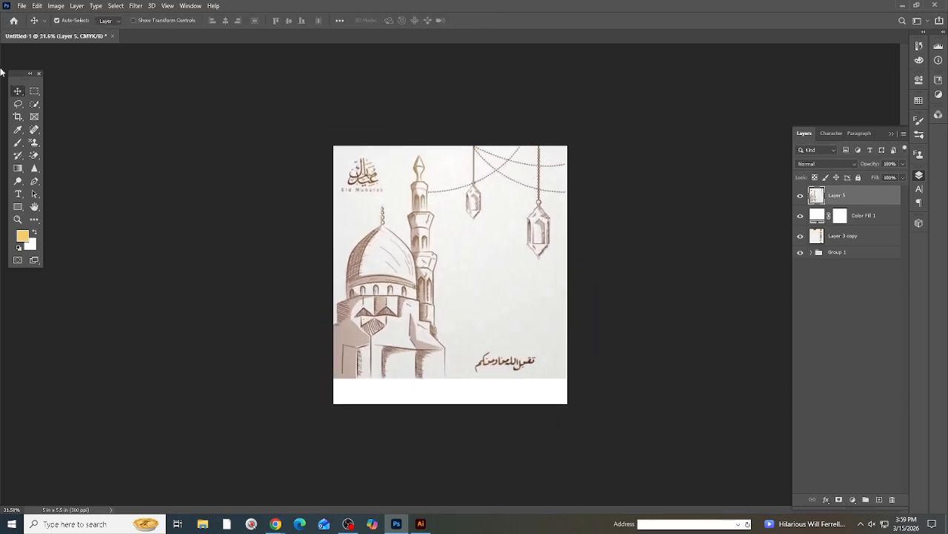
Step: Select a full-width rectangular strip over the blank area at the canvas bottom and create a new layer for it
{"action": "left_click", "coordinate": [35, 93]}
{"action": "scroll", "coordinate": [579, 409], "scroll_direction": "up", "scroll_amount": 2}
{"action": "left_click_drag", "start_coordinate": [597, 435], "coordinate": [274, 393]}
{"action": "key", "text": "ctrl+shift+n"}
{"action": "key", "text": "Return"}
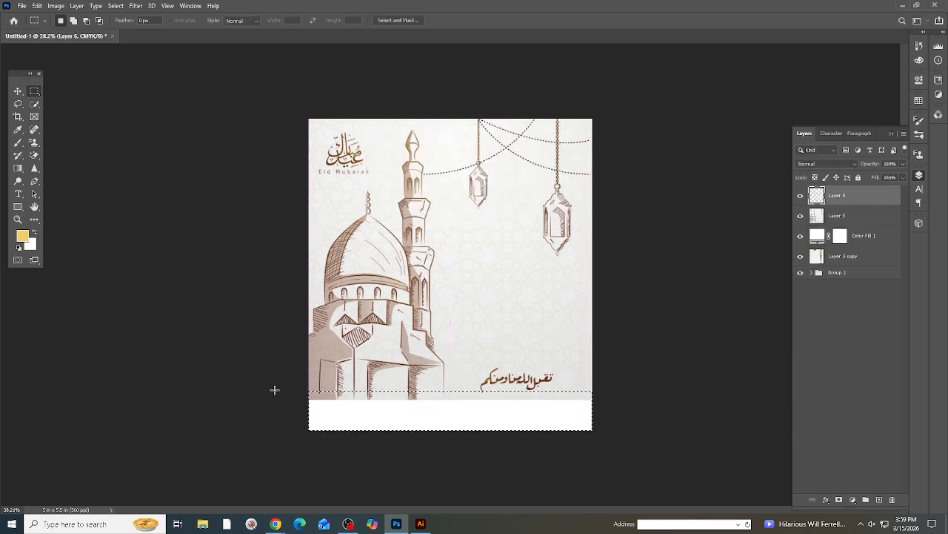
Step: Sample a brown from the artwork as the foreground color, fill the bottom strip with it, and clear the selection
{"action": "left_click", "coordinate": [22, 235]}
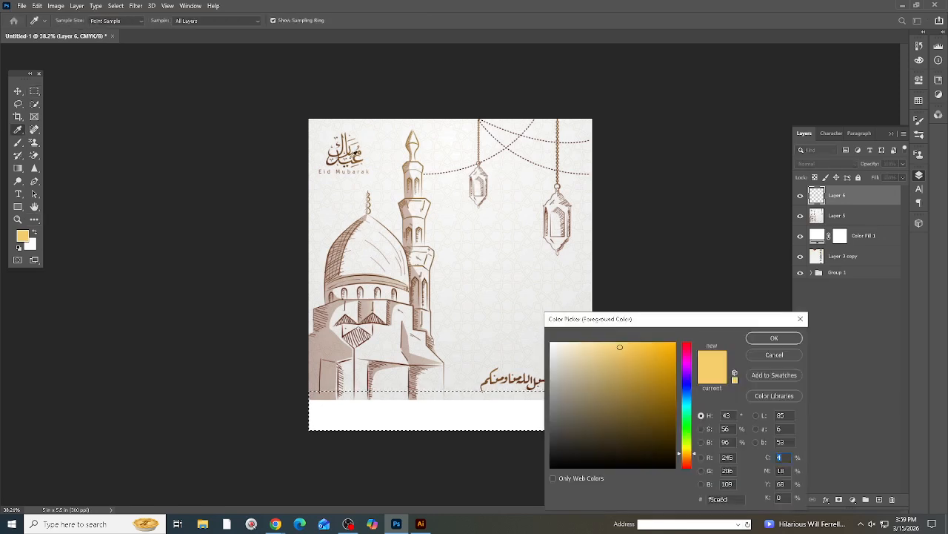
{"action": "left_click", "coordinate": [508, 213]}
{"action": "left_click", "coordinate": [775, 337]}
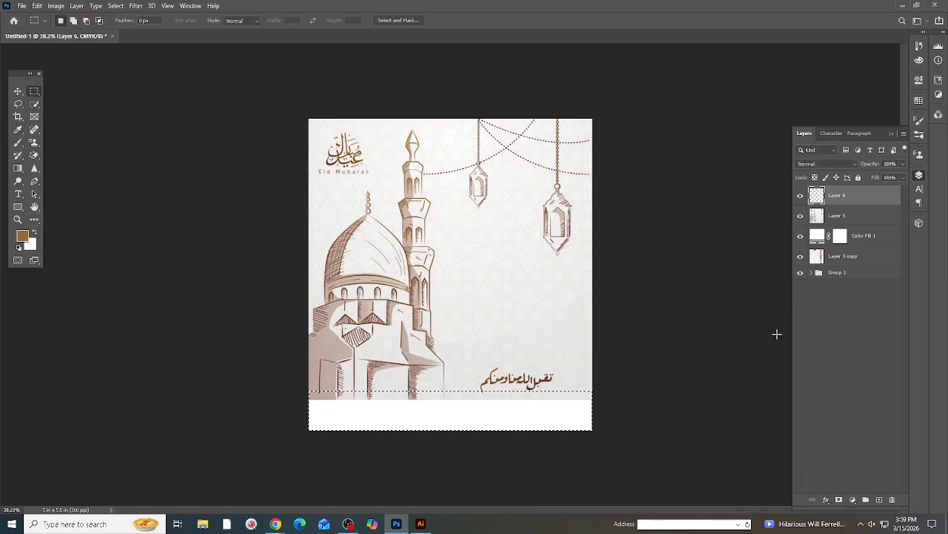
{"action": "key", "text": "alt+BackSpace"}
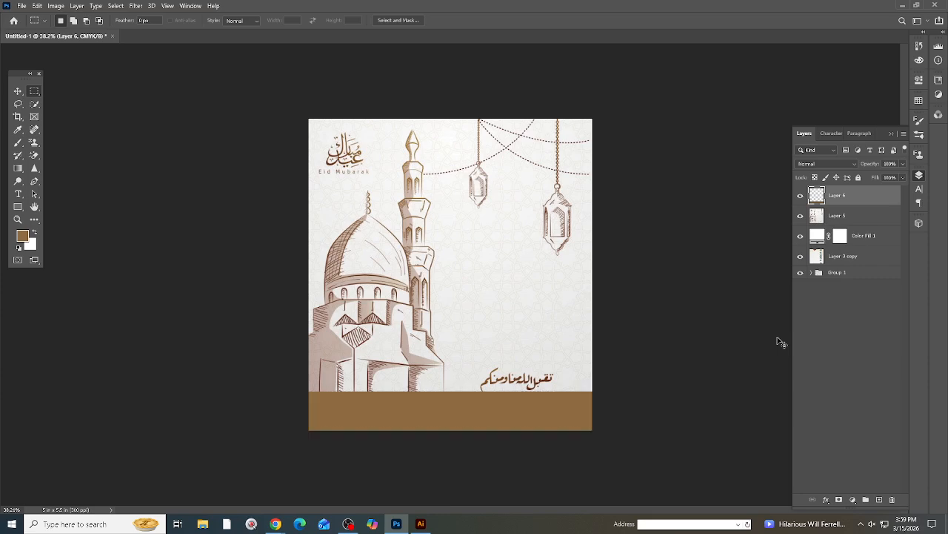
{"action": "scroll", "coordinate": [777, 337], "scroll_direction": "up", "scroll_amount": 2}
{"action": "scroll", "coordinate": [680, 334], "scroll_direction": "down", "scroll_amount": 6}
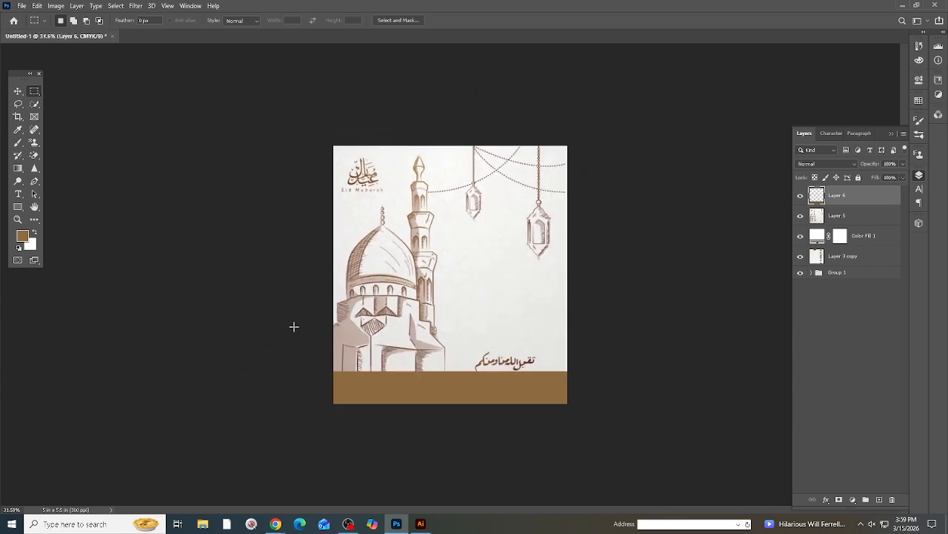
{"action": "scroll", "coordinate": [294, 326], "scroll_direction": "up", "scroll_amount": 3}
{"action": "left_click", "coordinate": [19, 92]}
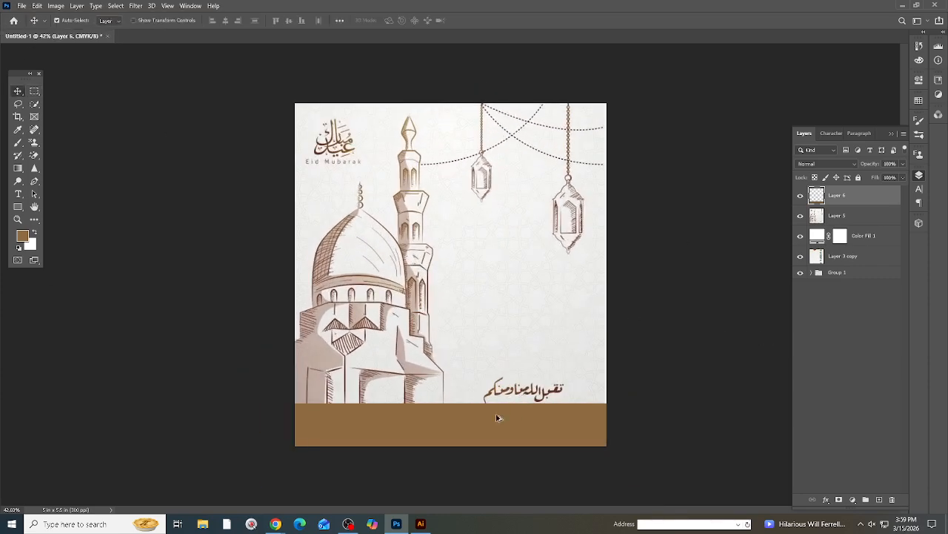
Step: Remove the Arabic calligraphy above the brown strip on Layer 5 using a rectangular selection and a Content-Aware fill
{"action": "scroll", "coordinate": [498, 418], "scroll_direction": "up", "scroll_amount": 1}
{"action": "left_click", "coordinate": [831, 216]}
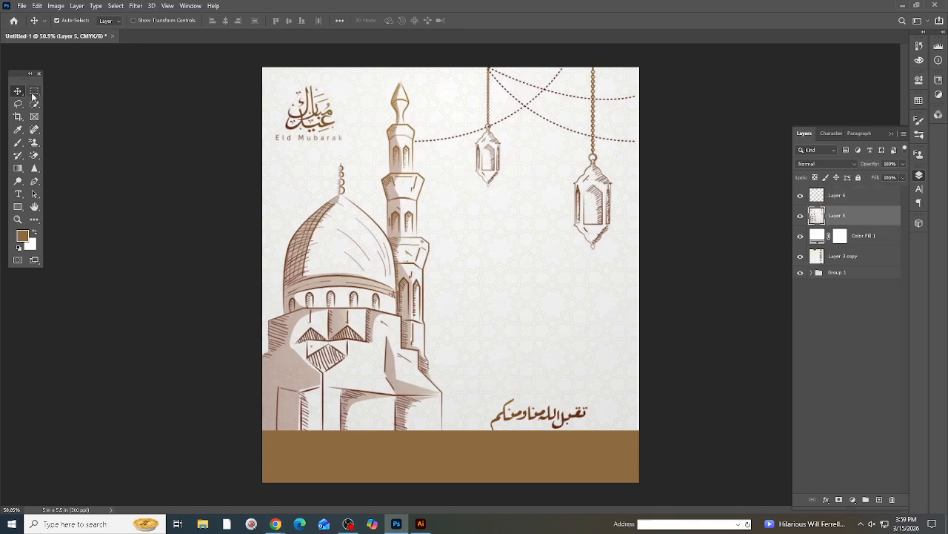
{"action": "key", "text": "m"}
{"action": "left_click_drag", "start_coordinate": [467, 372], "coordinate": [638, 454]}
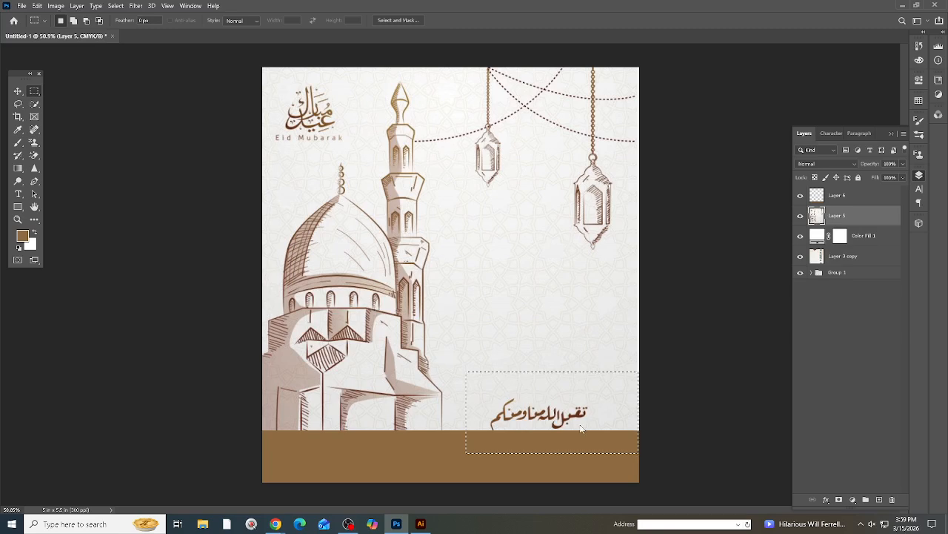
{"action": "right_click", "coordinate": [581, 429]}
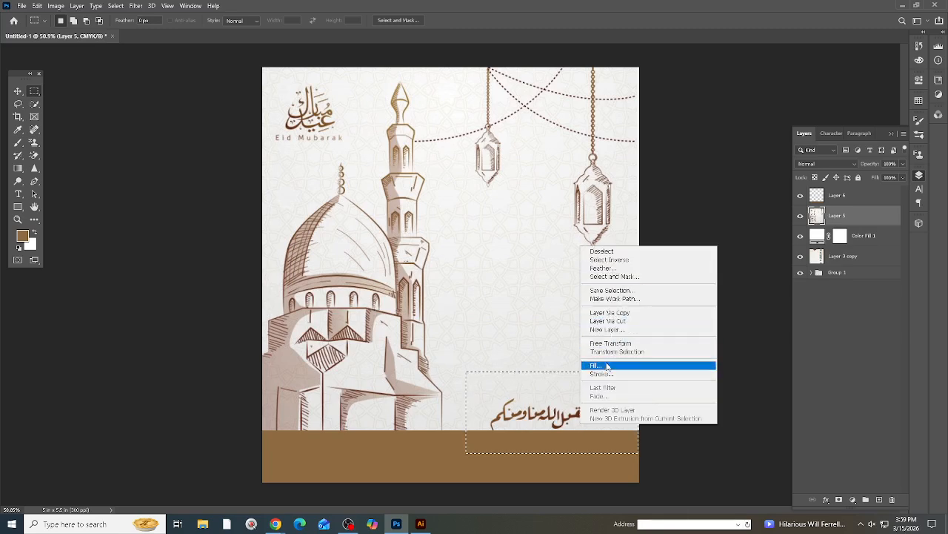
{"action": "left_click", "coordinate": [607, 366]}
{"action": "left_click", "coordinate": [647, 160]}
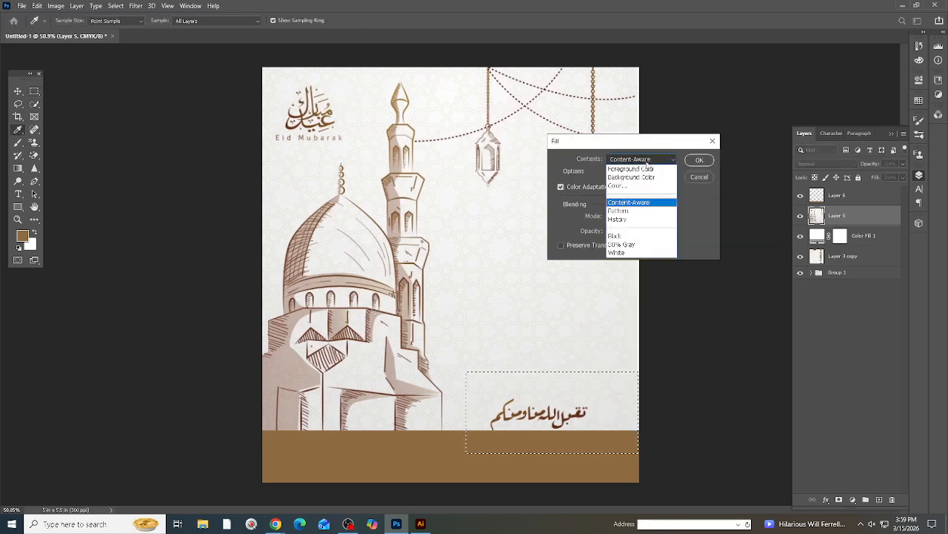
{"action": "left_click", "coordinate": [630, 202]}
{"action": "left_click", "coordinate": [699, 161]}
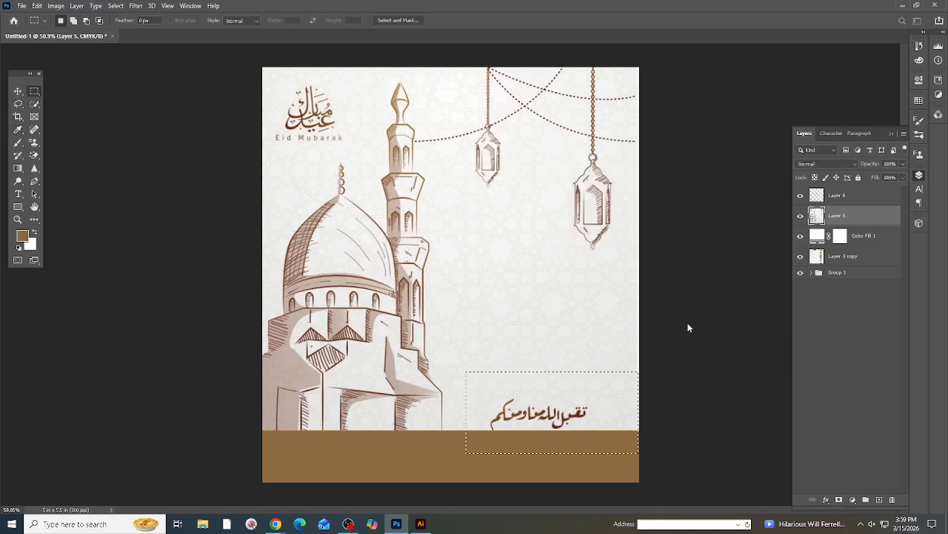
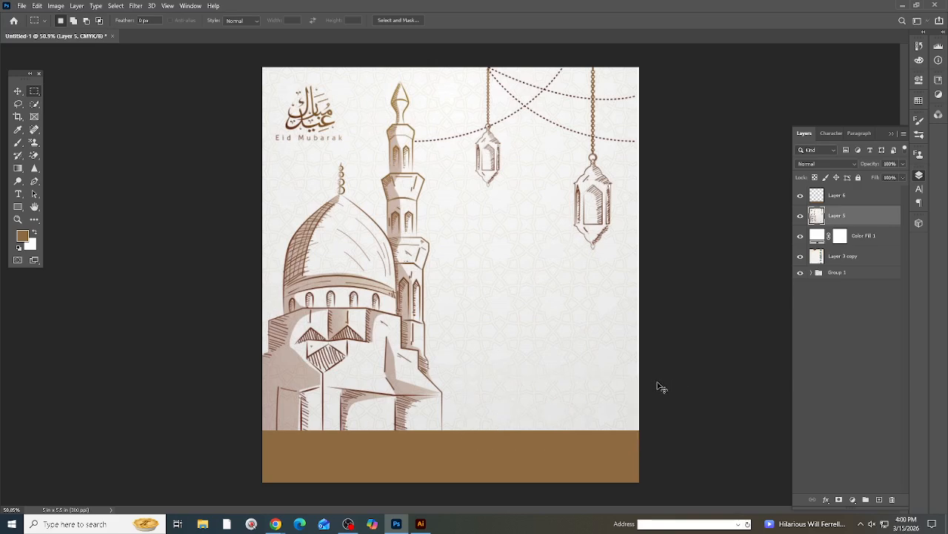
{"action": "scroll", "coordinate": [657, 382], "scroll_direction": "down", "scroll_amount": 4}
{"action": "left_click", "coordinate": [19, 91]}
{"action": "scroll", "coordinate": [533, 314], "scroll_direction": "up", "scroll_amount": 3}
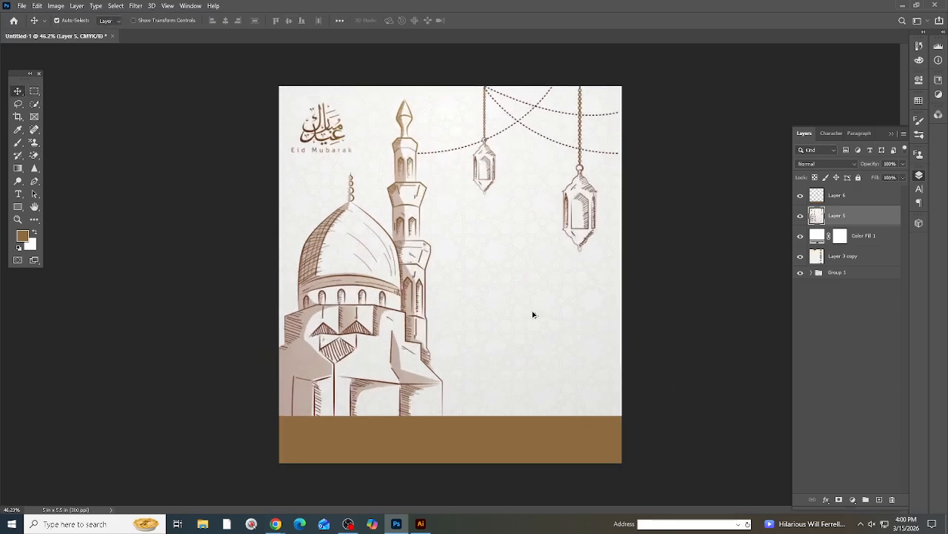
{"action": "scroll", "coordinate": [490, 279], "scroll_direction": "down", "scroll_amount": 2}
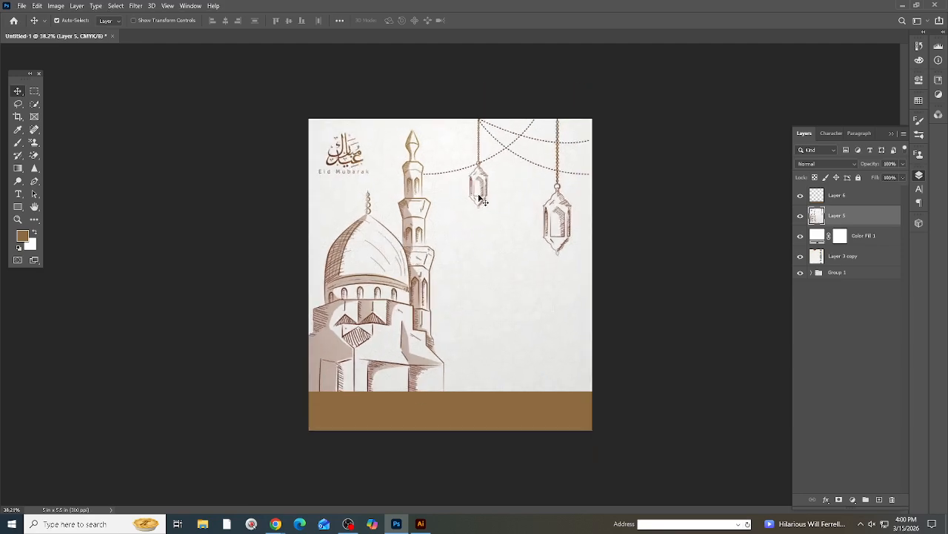
Step: Set the foreground color to the brown sampled from the bottom strip, with cyan lowered to 24%
{"action": "left_click", "coordinate": [919, 60]}
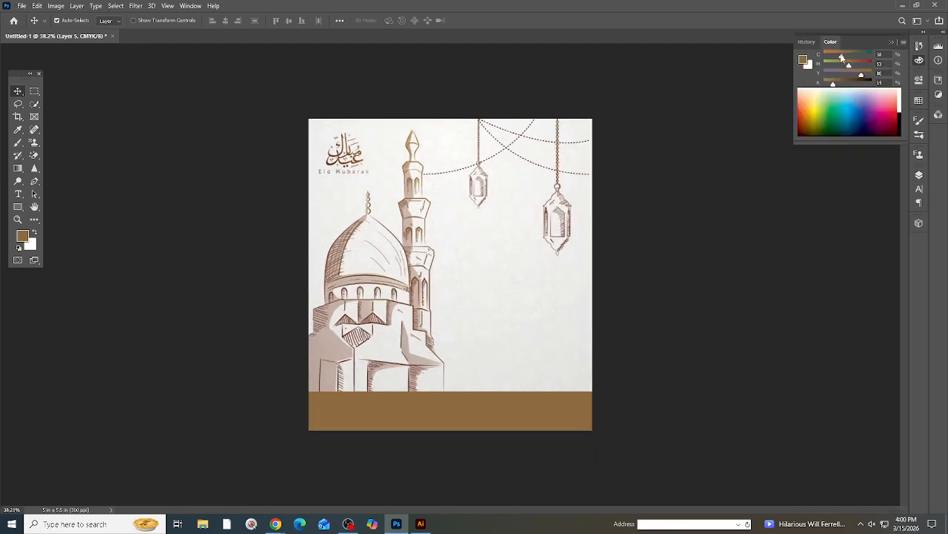
{"action": "left_click_drag", "start_coordinate": [842, 57], "coordinate": [776, 63]}
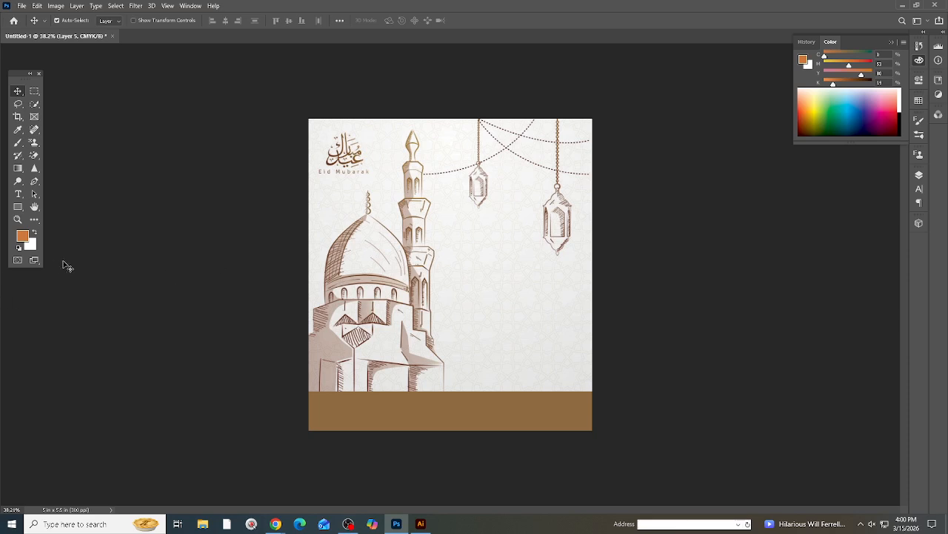
{"action": "left_click", "coordinate": [21, 236]}
{"action": "left_click", "coordinate": [417, 407]}
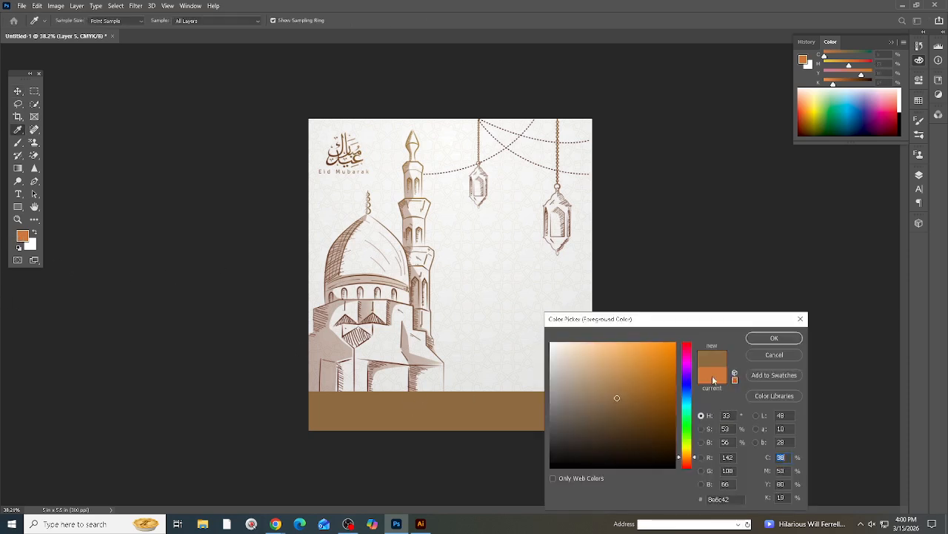
{"action": "left_click", "coordinate": [773, 339]}
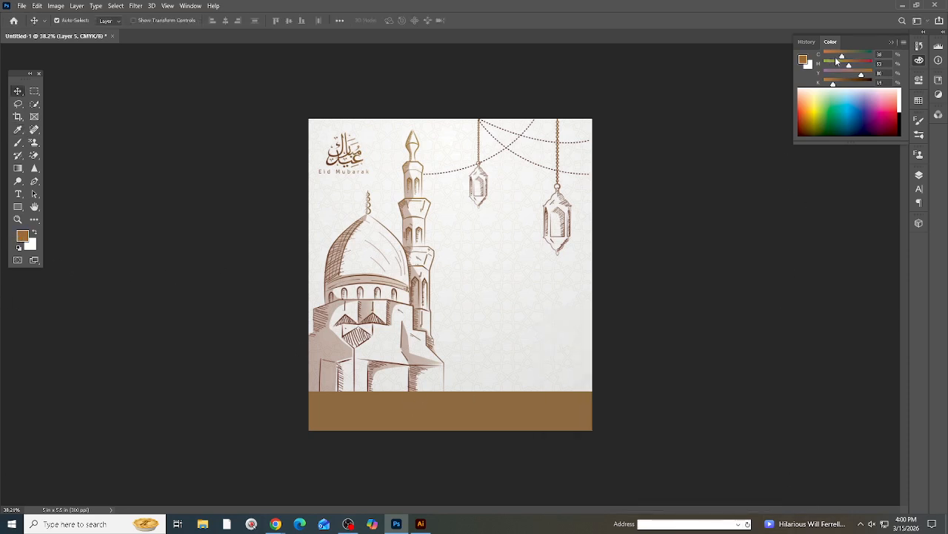
Step: Apply a Gradient Map from the foreground brown to white to the mosque artwork on Layer 5
{"action": "left_click", "coordinate": [96, 6]}
{"action": "left_click", "coordinate": [57, 7]}
{"action": "mouse_move", "coordinate": [78, 31]}
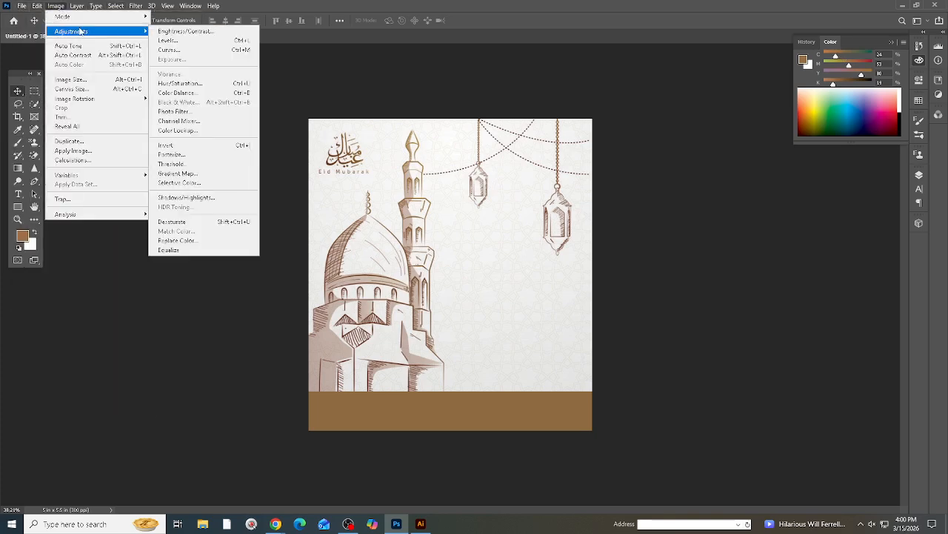
{"action": "left_click", "coordinate": [178, 173]}
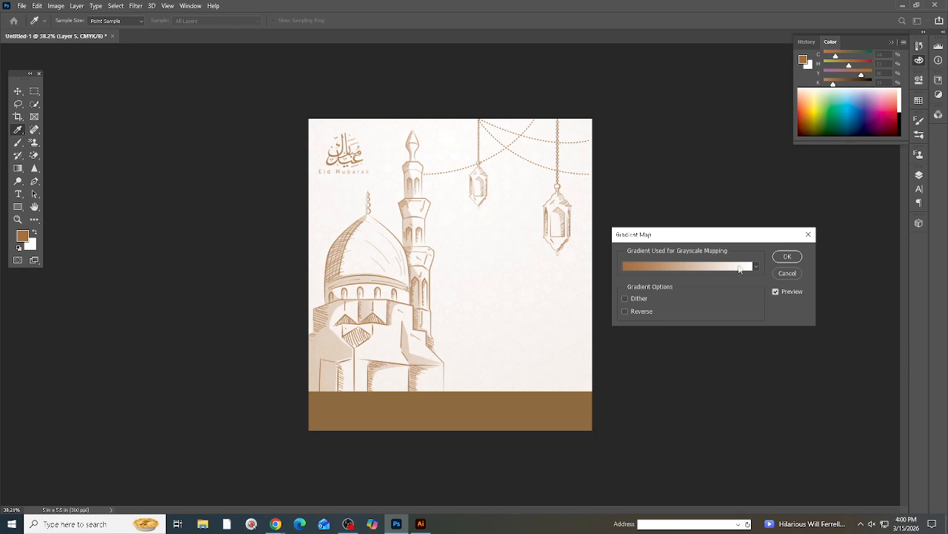
{"action": "left_click", "coordinate": [787, 257]}
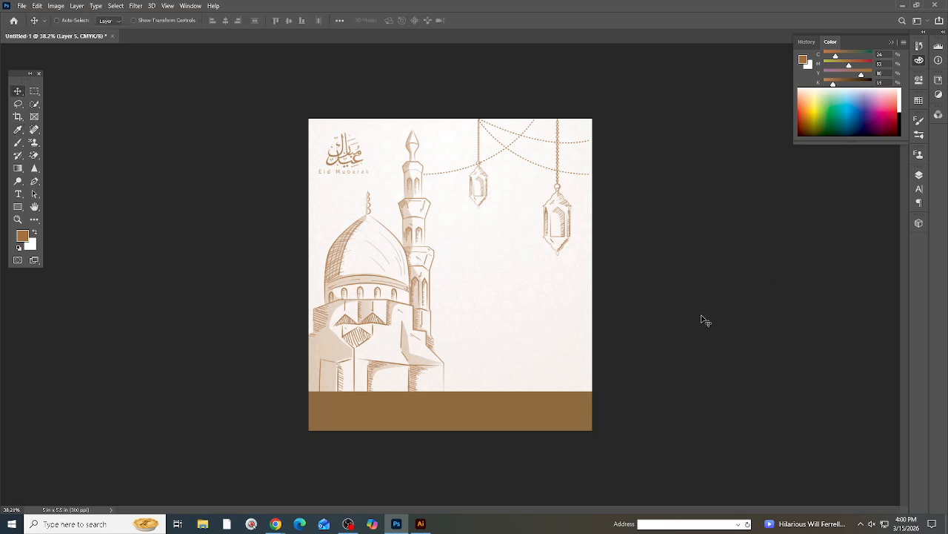
Step: Darken the mosque artwork with a Curves adjustment, using a mid-curve point at input 38, output 53
{"action": "key", "text": "ctrl+m"}
{"action": "left_click_drag", "start_coordinate": [688, 397], "coordinate": [672, 385]}
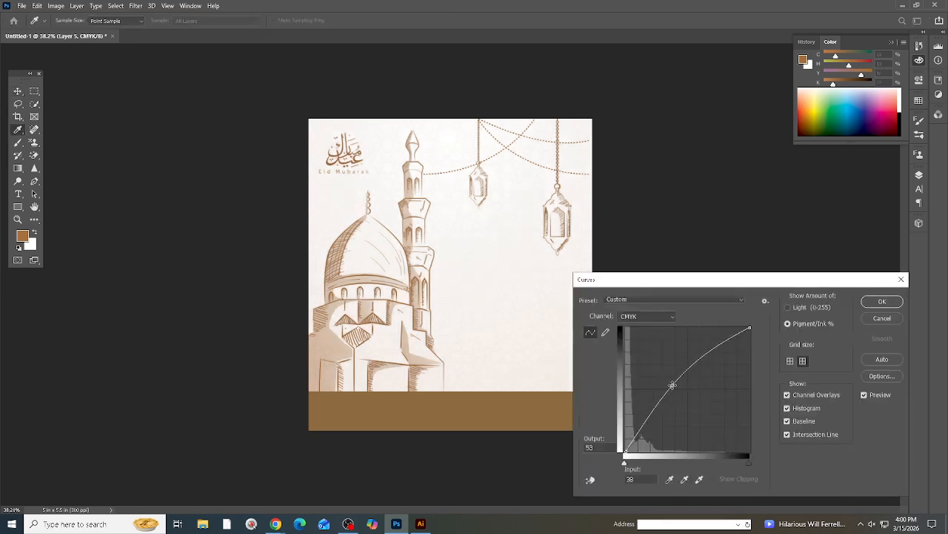
{"action": "left_click", "coordinate": [880, 303]}
{"action": "scroll", "coordinate": [449, 369], "scroll_direction": "down", "scroll_amount": 5}
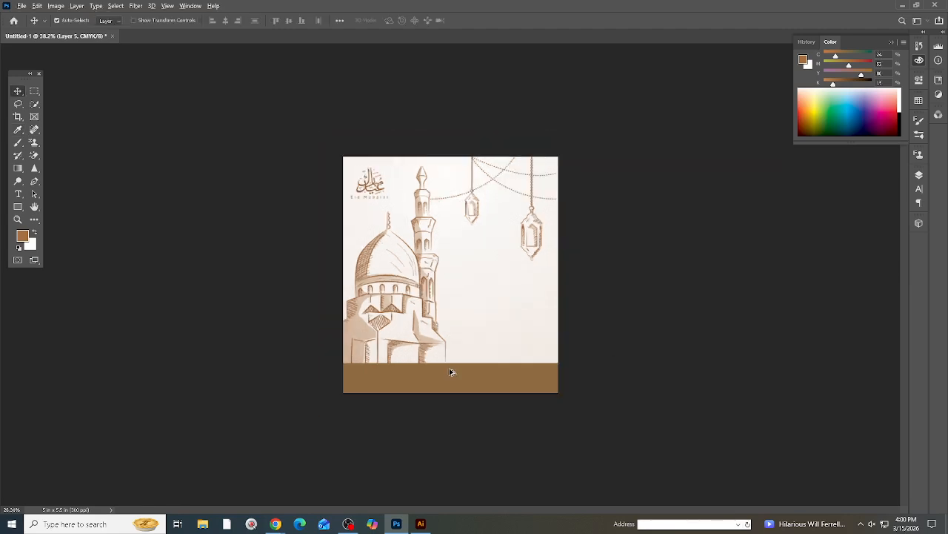
{"action": "scroll", "coordinate": [446, 372], "scroll_direction": "up", "scroll_amount": 9}
{"action": "scroll", "coordinate": [506, 356], "scroll_direction": "down", "scroll_amount": 5}
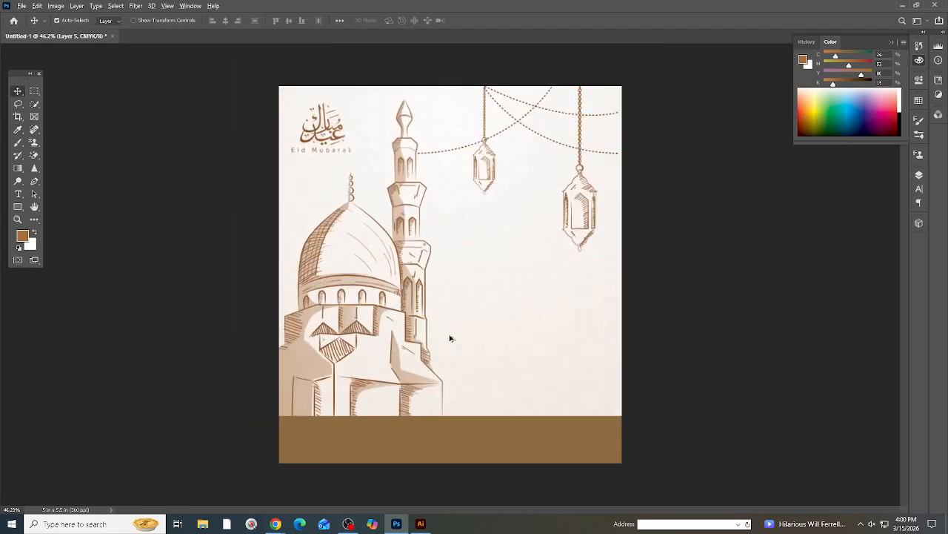
Step: Switch to Pinterest in Chrome, browse the Arabic calligraphy paintings and copy the turquoise AL-WADUD artwork showing the Kaaba
{"action": "mouse_move", "coordinate": [275, 523]}
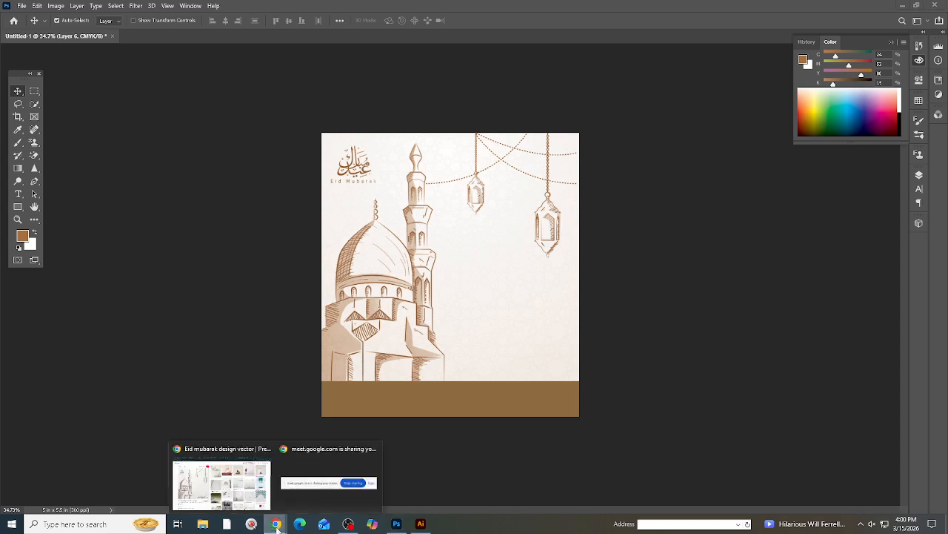
{"action": "left_click", "coordinate": [223, 486]}
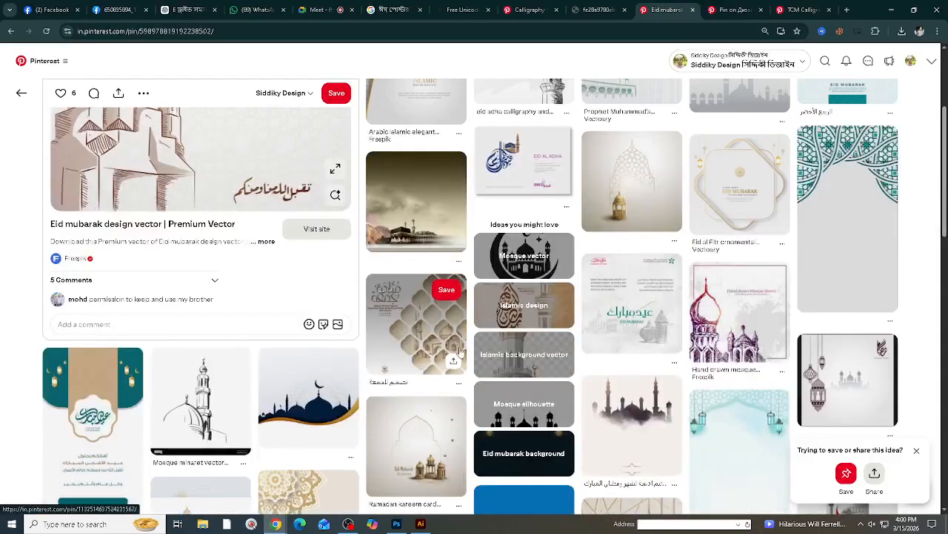
{"action": "scroll", "coordinate": [415, 319], "scroll_direction": "down", "scroll_amount": 4}
{"action": "left_click", "coordinate": [529, 10]}
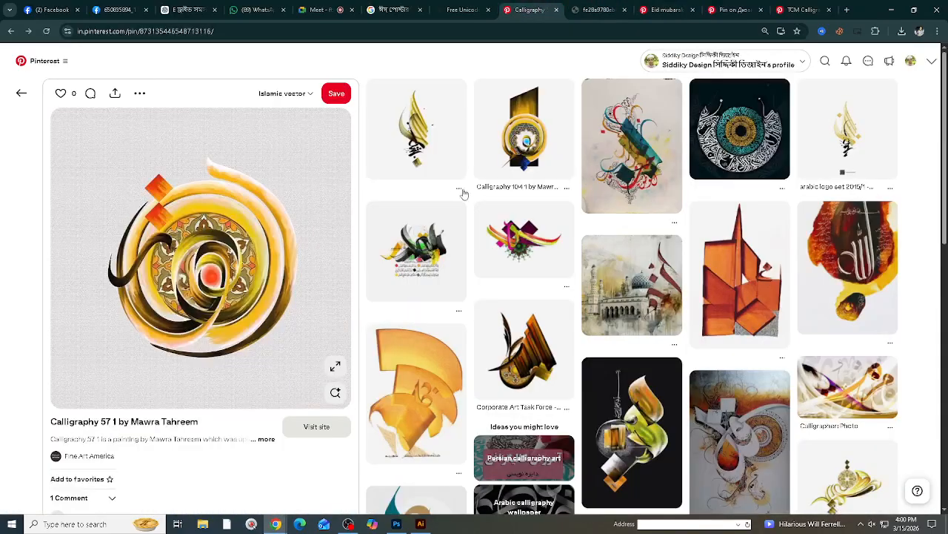
{"action": "scroll", "coordinate": [778, 306], "scroll_direction": "down", "scroll_amount": 5}
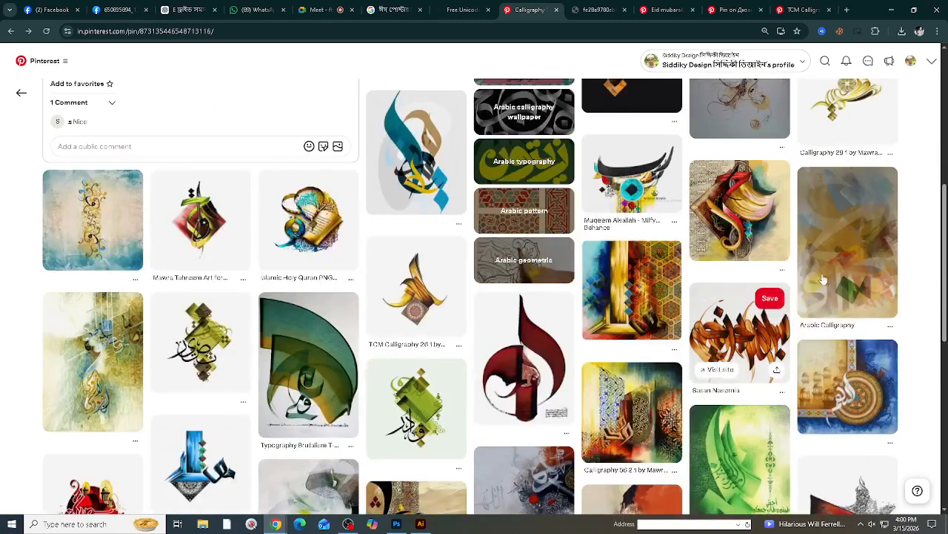
{"action": "left_click", "coordinate": [856, 249]}
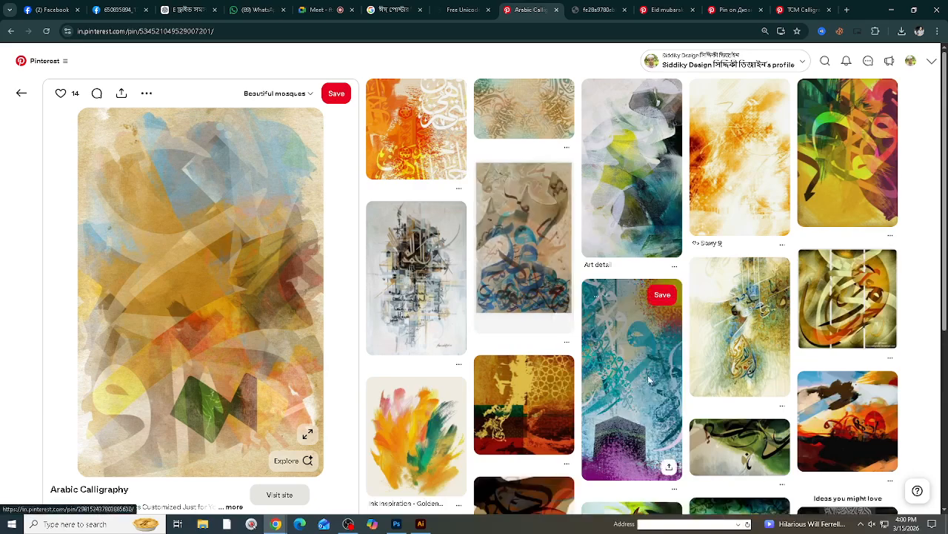
{"action": "left_click", "coordinate": [641, 322]}
{"action": "right_click", "coordinate": [233, 263]}
{"action": "left_click", "coordinate": [280, 304]}
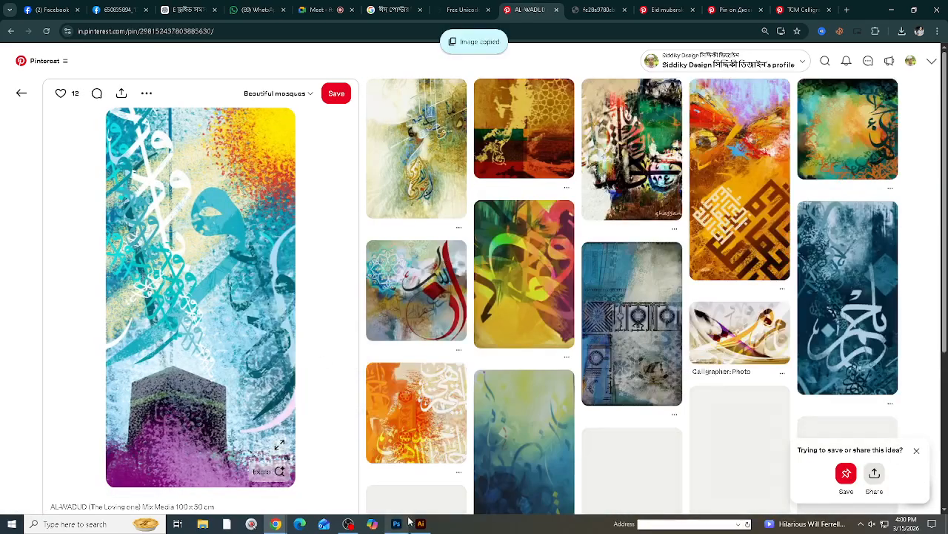
Step: Switch to Photoshop and paste the copied calligraphy painting as a new layer above the brown strip
{"action": "left_click", "coordinate": [397, 524]}
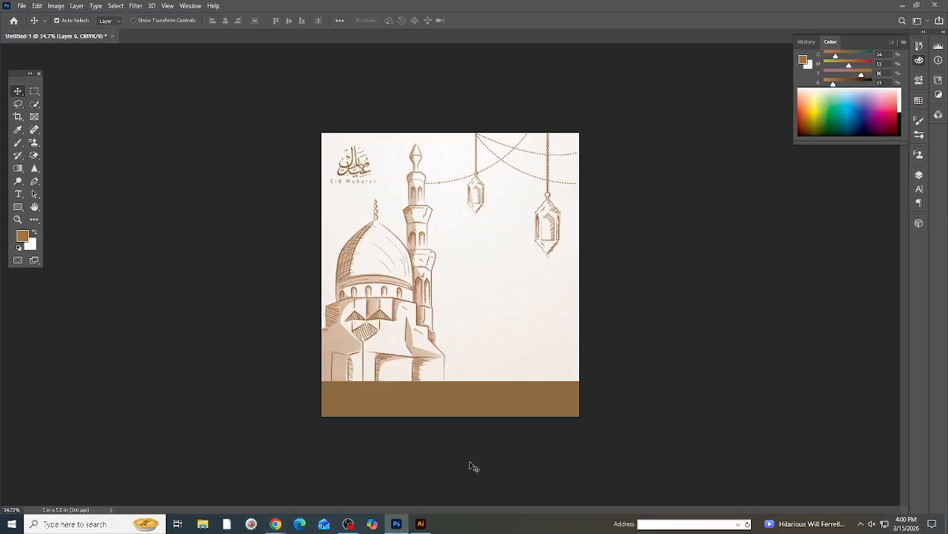
{"action": "left_click", "coordinate": [919, 174]}
{"action": "key", "text": "ctrl+v"}
Step: Rotate the pasted painting to about -98°, enlarge it to about 212% and position it over the brown bottom strip
{"action": "key", "text": "ctrl+t"}
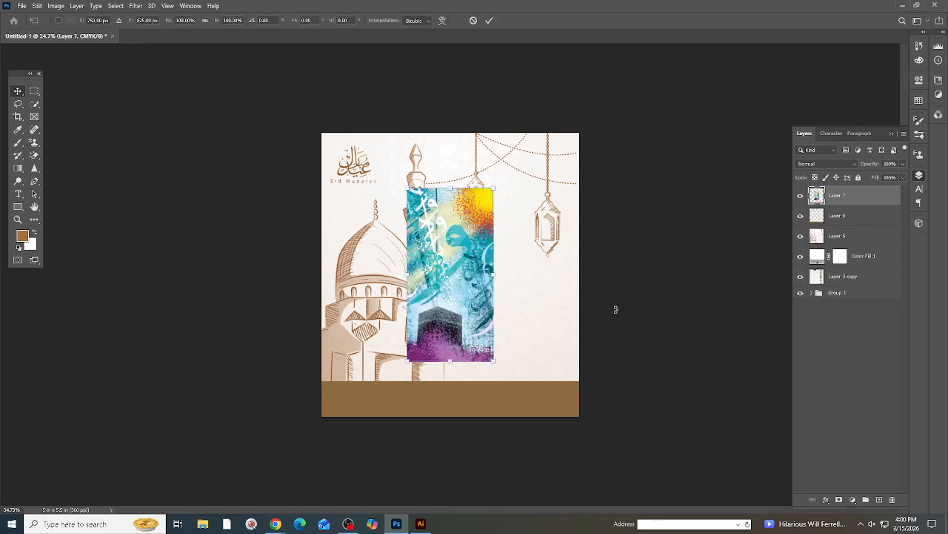
{"action": "left_click_drag", "start_coordinate": [559, 241], "coordinate": [423, 201]}
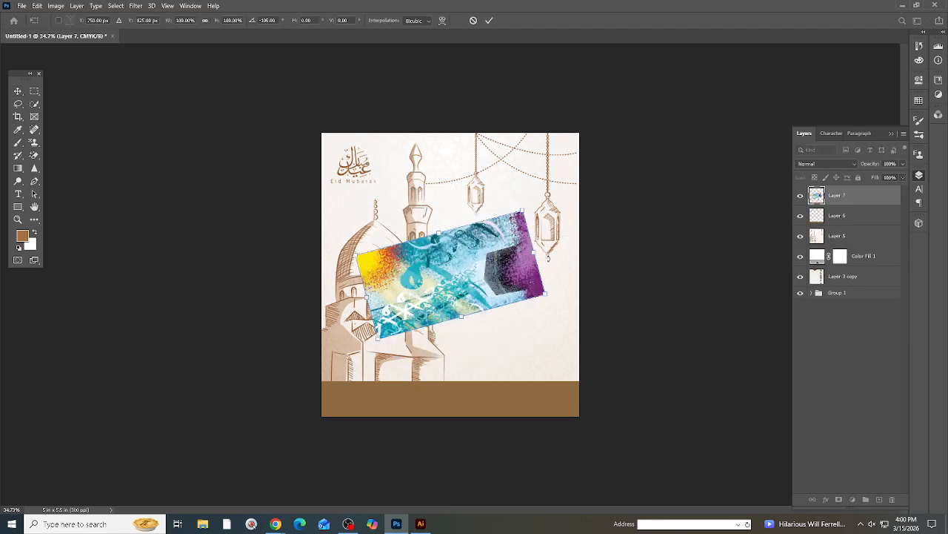
{"action": "left_click_drag", "start_coordinate": [548, 251], "coordinate": [667, 290]}
{"action": "left_click_drag", "start_coordinate": [575, 282], "coordinate": [626, 434]}
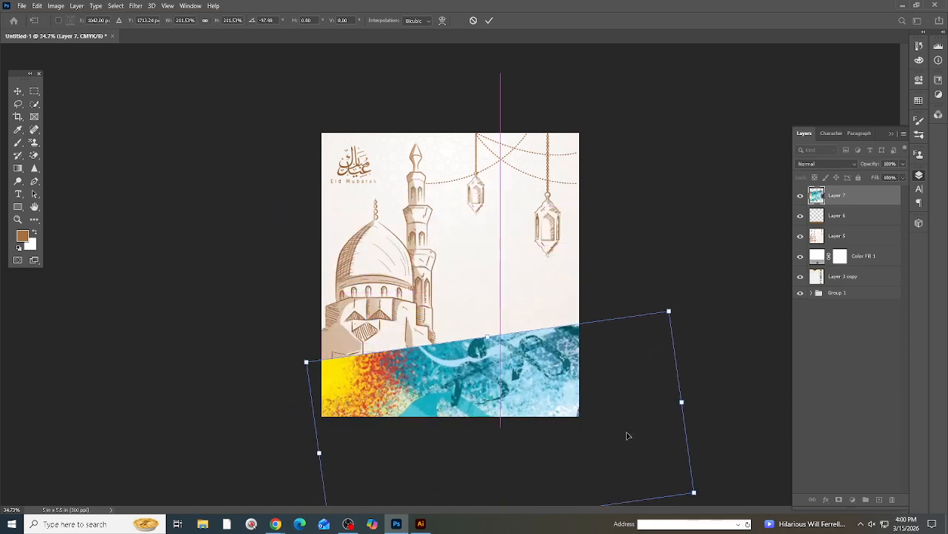
{"action": "key", "text": "Return"}
{"action": "left_click_drag", "start_coordinate": [524, 386], "coordinate": [556, 405]}
Step: Clip the painting on Layer 7 to the brown strip layer and recolor it with a brown-to-white Gradient Map
{"action": "right_click", "coordinate": [849, 196]}
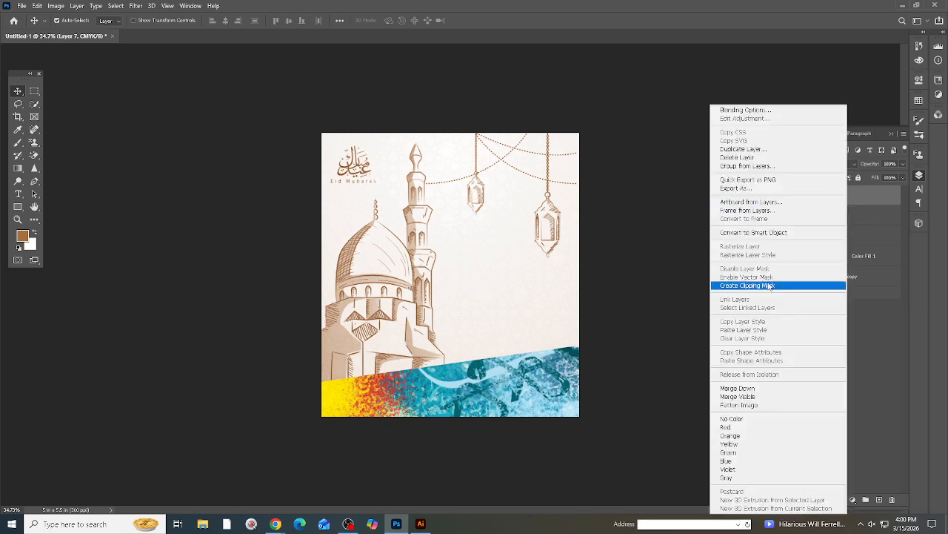
{"action": "left_click", "coordinate": [771, 283]}
{"action": "left_click", "coordinate": [56, 5]}
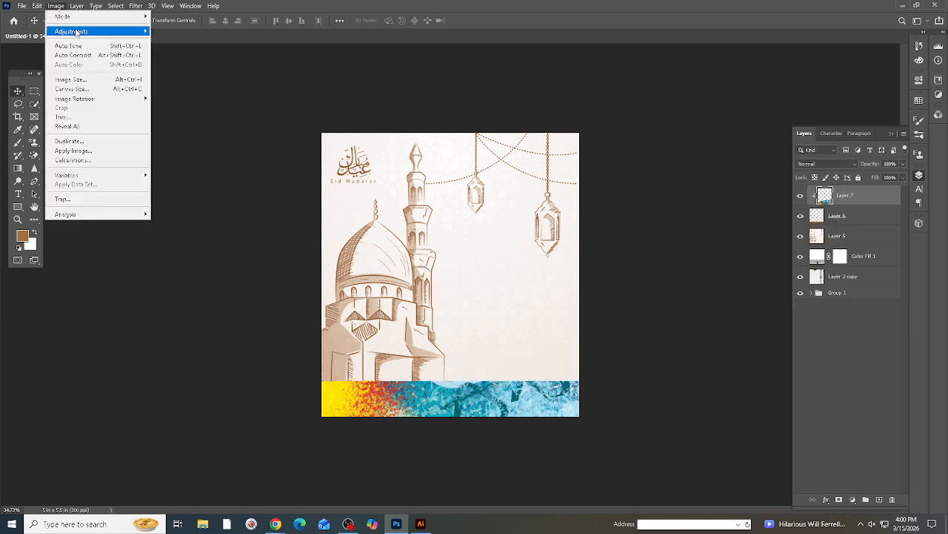
{"action": "mouse_move", "coordinate": [74, 32]}
{"action": "left_click", "coordinate": [218, 175]}
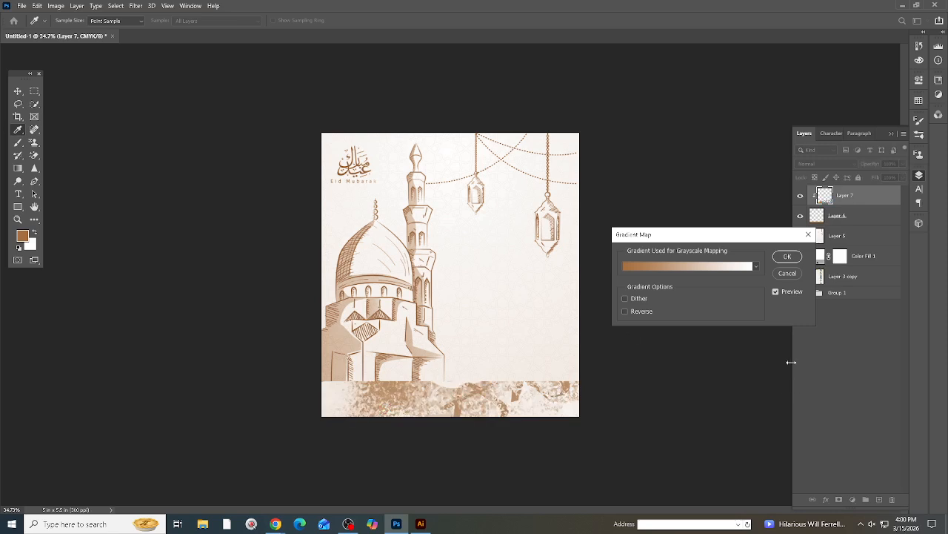
{"action": "left_click", "coordinate": [787, 256]}
Step: Set the clipped painting layer's blend mode to Multiply
{"action": "key", "text": "v"}
{"action": "left_click", "coordinate": [826, 163]}
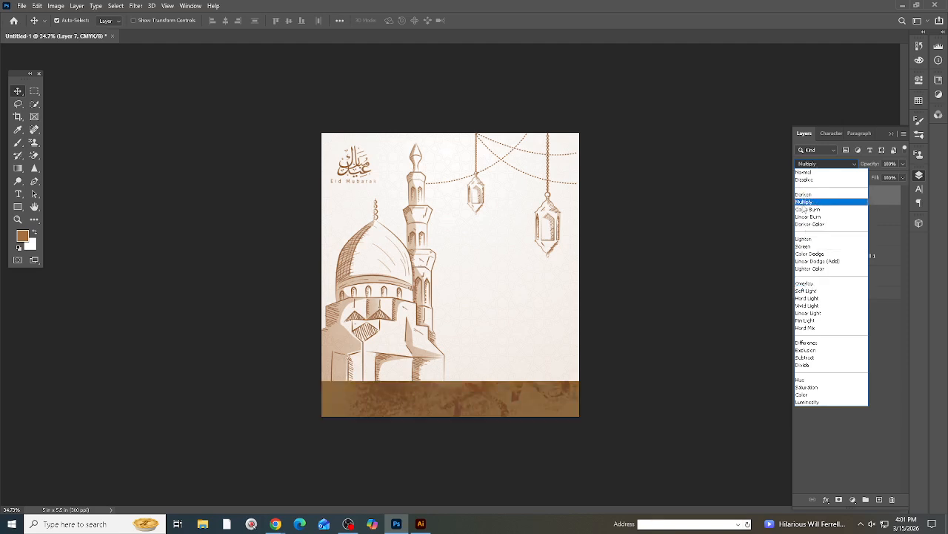
{"action": "left_click", "coordinate": [804, 202]}
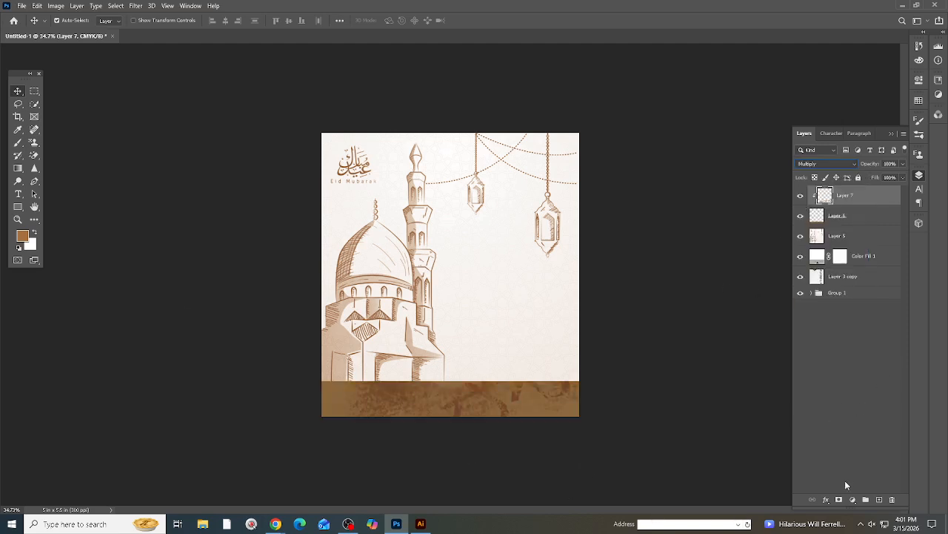
Step: Add a layer mask to the strip texture on Layer 7 and soften it using a soft brush at 17% opacity
{"action": "left_click", "coordinate": [839, 499]}
{"action": "key", "text": "d"}
{"action": "key", "text": "b"}
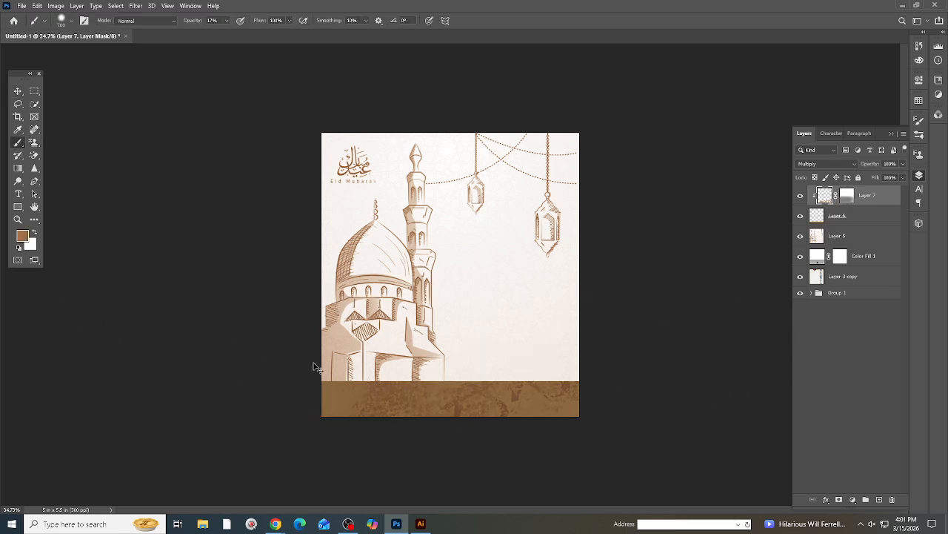
{"action": "scroll", "coordinate": [274, 381], "scroll_direction": "up", "scroll_amount": 3}
{"action": "scroll", "coordinate": [274, 380], "scroll_direction": "down", "scroll_amount": 2}
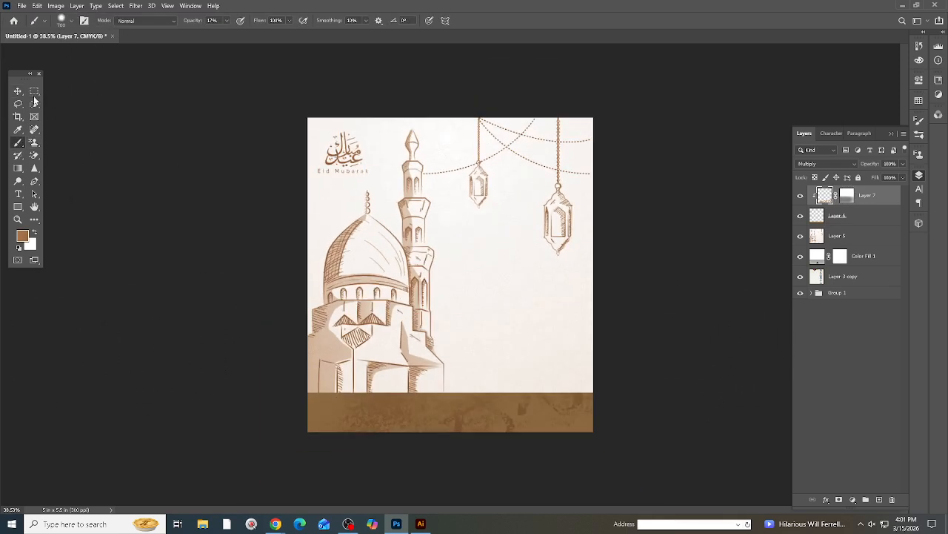
{"action": "key", "text": "v"}
{"action": "scroll", "coordinate": [258, 101], "scroll_direction": "down", "scroll_amount": 2}
{"action": "scroll", "coordinate": [257, 100], "scroll_direction": "up", "scroll_amount": 4}
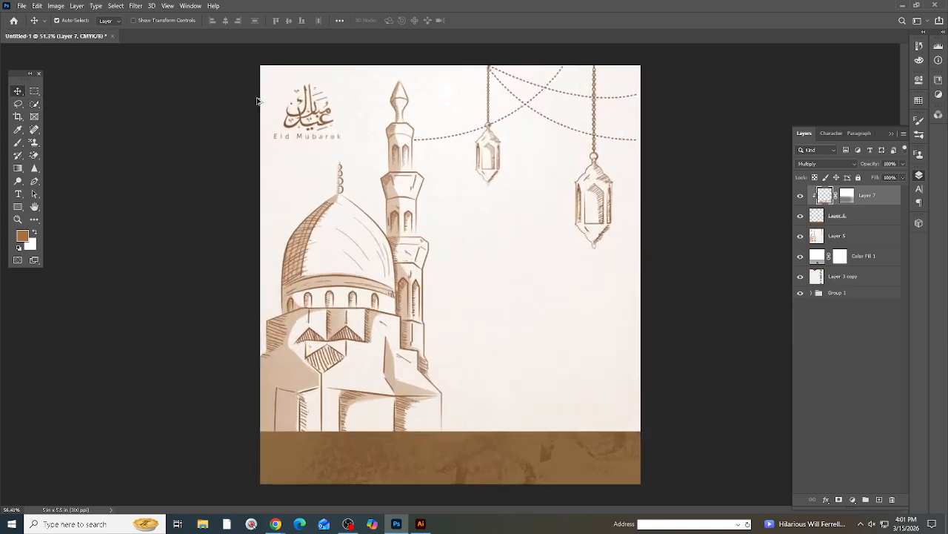
{"action": "scroll", "coordinate": [258, 101], "scroll_direction": "up", "scroll_amount": 2}
{"action": "scroll", "coordinate": [264, 96], "scroll_direction": "down", "scroll_amount": 3}
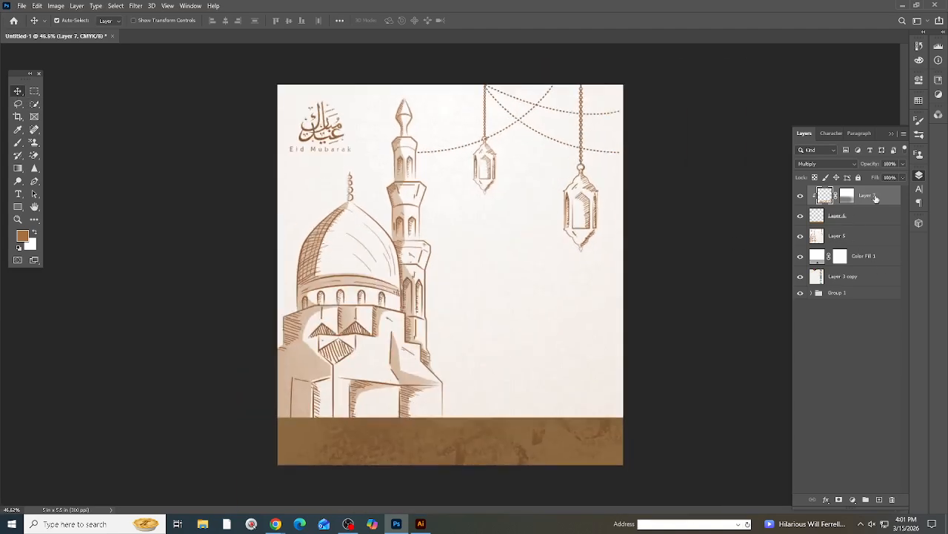
Step: Group the layers from Layer 7 down to Color Fill 1, duplicate the group and merge the duplicate into one layer
{"action": "left_click", "coordinate": [864, 256], "text": "shift"}
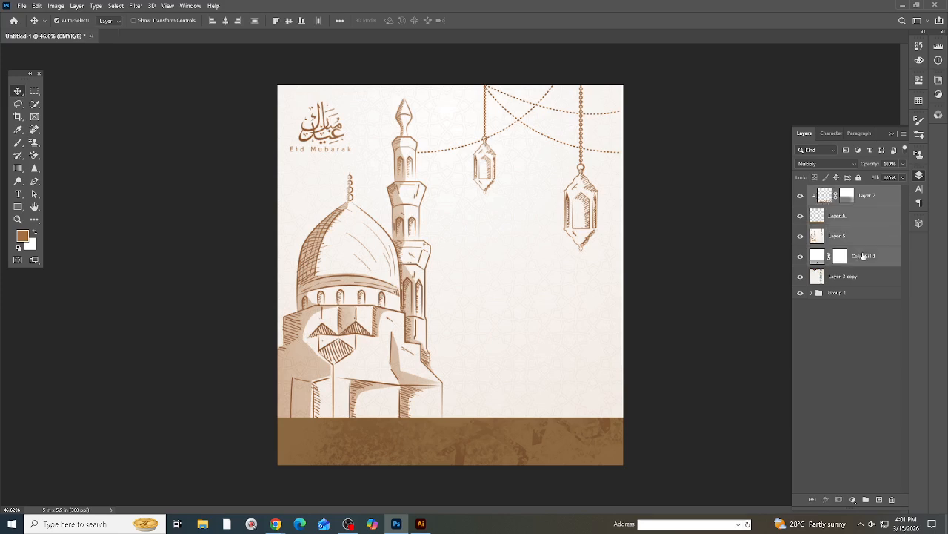
{"action": "key", "text": "ctrl+g"}
{"action": "scroll", "coordinate": [504, 215], "scroll_direction": "down", "scroll_amount": 2}
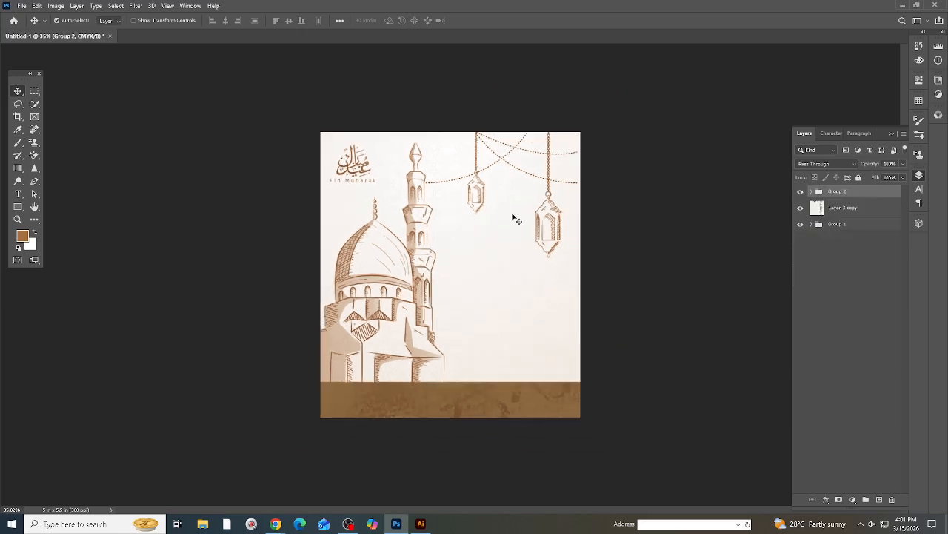
{"action": "key", "text": "ctrl+j"}
{"action": "key", "text": "ctrl+e"}
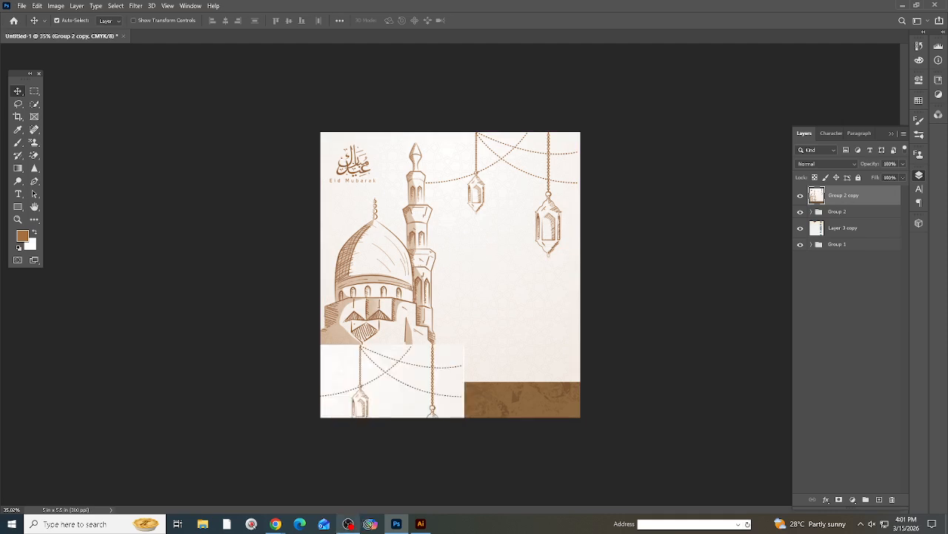
Step: Transfer the merged mosque background into the Eid Mobarak (1).ai document in Illustrator and place it over the second poster
{"action": "left_click", "coordinate": [420, 523]}
{"action": "left_click_drag", "start_coordinate": [631, 272], "coordinate": [631, 274]}
{"action": "scroll", "coordinate": [631, 273], "scroll_direction": "up", "scroll_amount": 3}
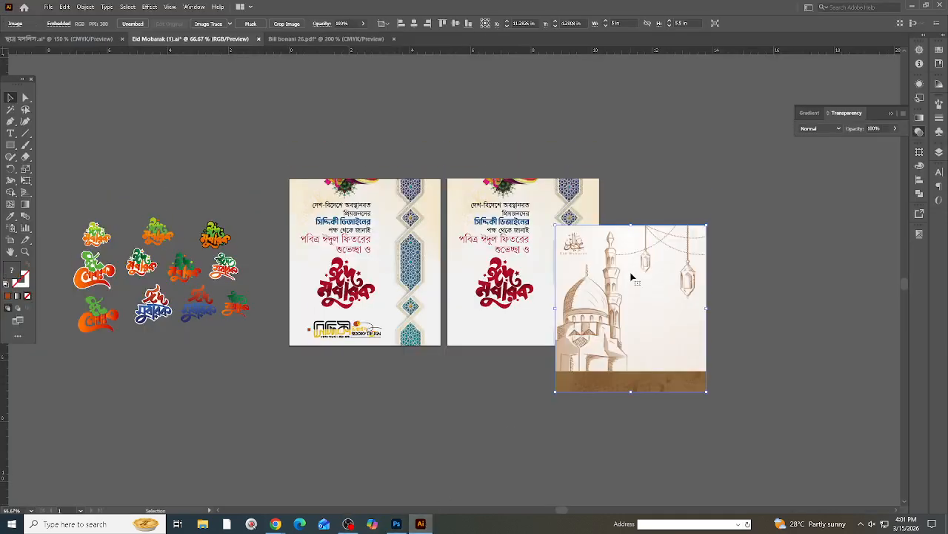
{"action": "scroll", "coordinate": [612, 269], "scroll_direction": "up", "scroll_amount": 3}
{"action": "left_click_drag", "start_coordinate": [612, 316], "coordinate": [483, 275]}
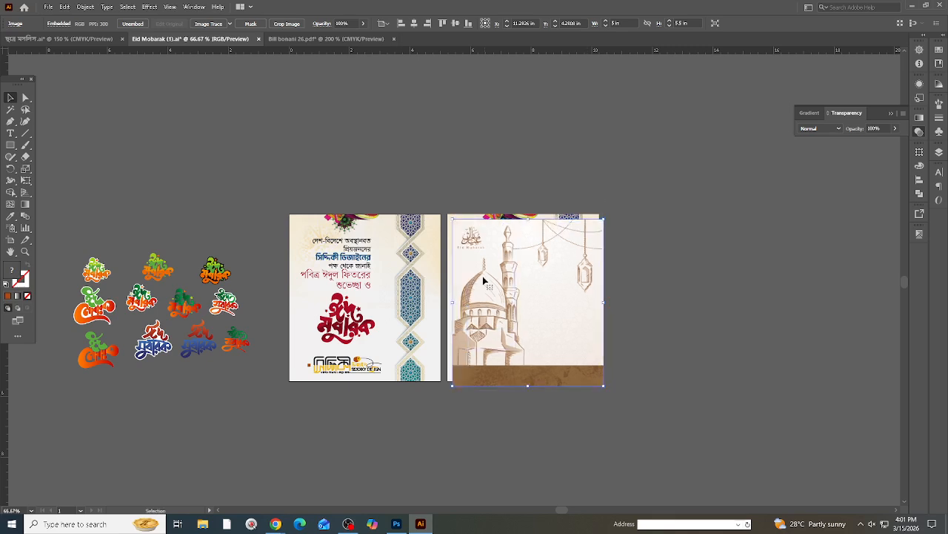
Step: Align the mosque background to the left and top edges of the second artboard and send it behind all other artwork
{"action": "left_click", "coordinate": [11, 240]}
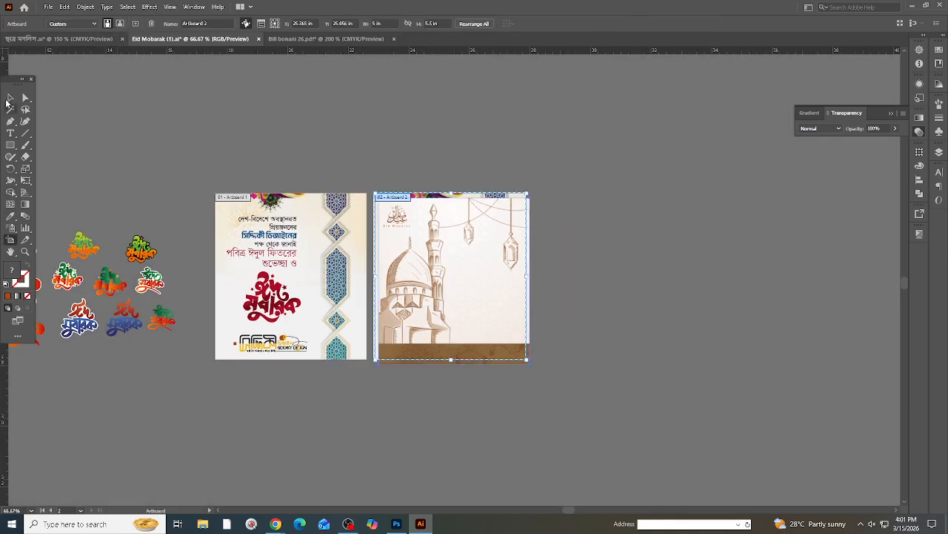
{"action": "left_click", "coordinate": [10, 98]}
{"action": "scroll", "coordinate": [402, 187], "scroll_direction": "up", "scroll_amount": 1}
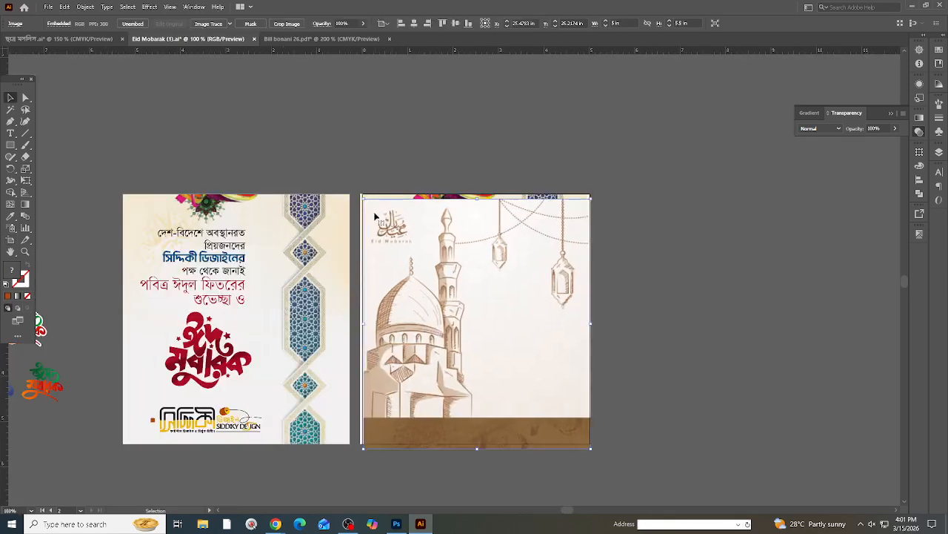
{"action": "scroll", "coordinate": [374, 214], "scroll_direction": "up", "scroll_amount": 2}
{"action": "left_click", "coordinate": [345, 168]}
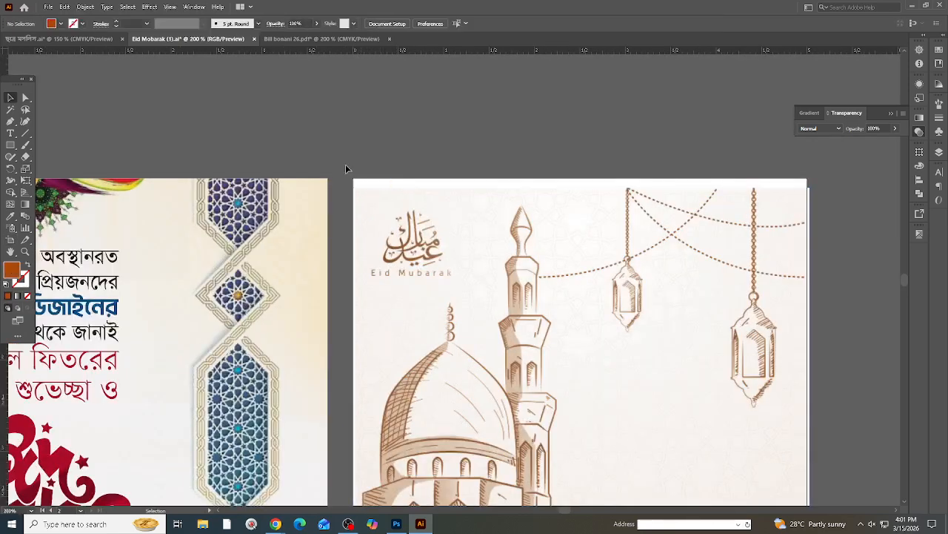
{"action": "left_click", "coordinate": [366, 207]}
{"action": "left_click", "coordinate": [401, 23]}
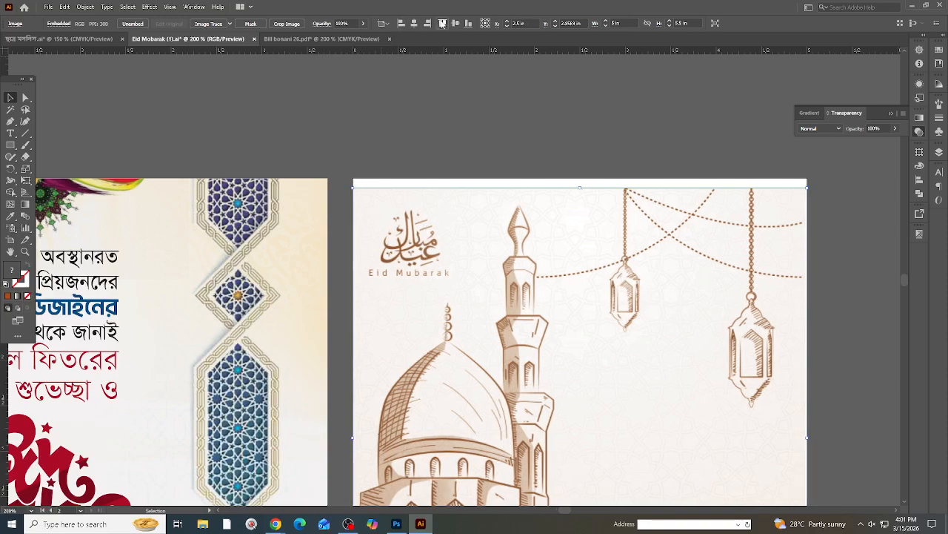
{"action": "left_click", "coordinate": [442, 23]}
{"action": "key", "text": "ctrl+shift+bracketleft"}
{"action": "key", "text": "ctrl+shift+a"}
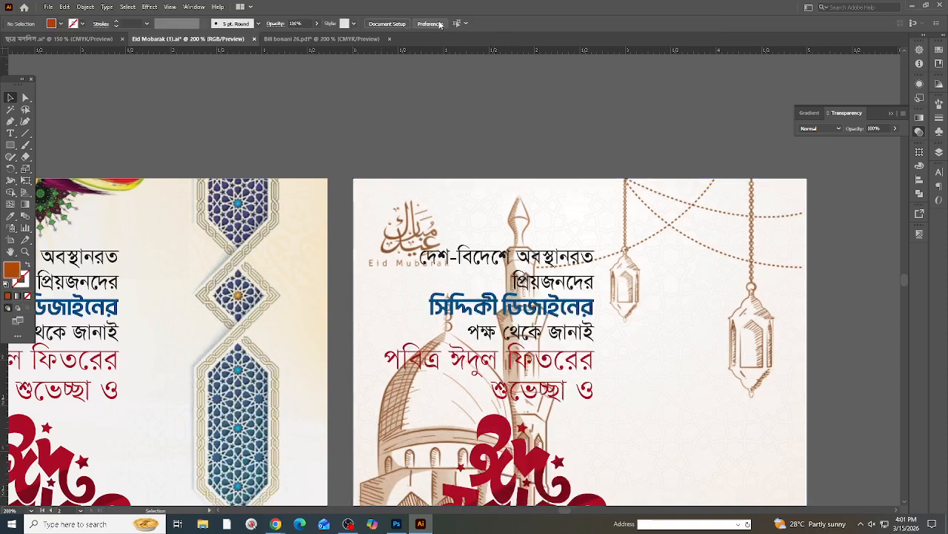
Step: Scale down the Bengali greeting text and Eid Mubarak calligraphy together on the second poster
{"action": "key", "text": "ctrl+1"}
{"action": "left_click_drag", "start_coordinate": [367, 182], "coordinate": [544, 366]}
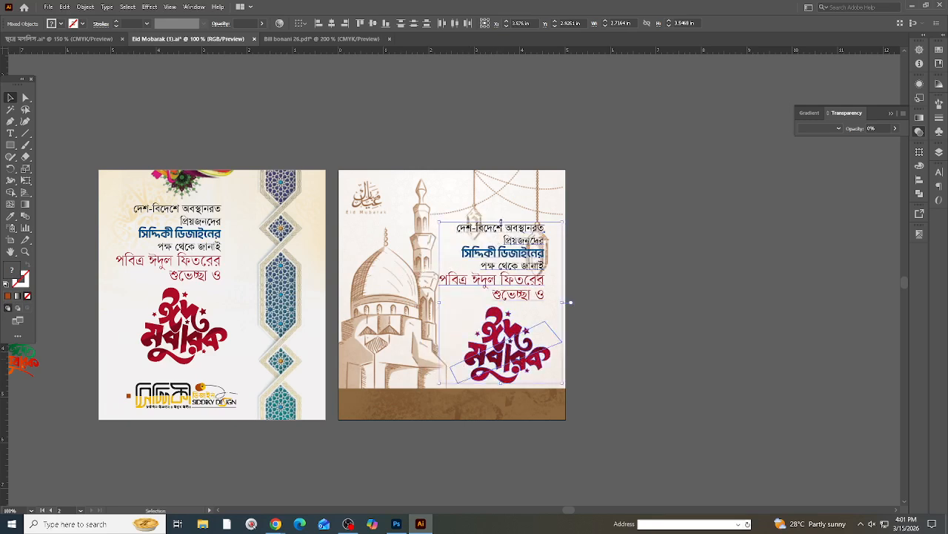
{"action": "left_click_drag", "start_coordinate": [501, 222], "coordinate": [501, 252]}
{"action": "left_click", "coordinate": [656, 300]}
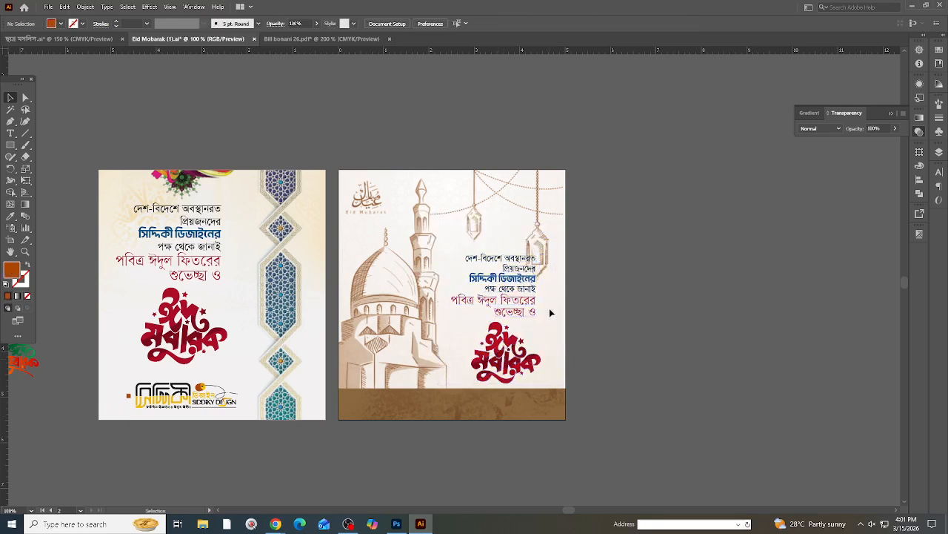
Step: Move the greeting text up between the minaret and the large lantern, and shift the red calligraphy left beneath it
{"action": "left_click_drag", "start_coordinate": [523, 302], "coordinate": [514, 281]}
{"action": "left_click", "coordinate": [487, 323]}
{"action": "scroll", "coordinate": [490, 328], "scroll_direction": "up", "scroll_amount": 2}
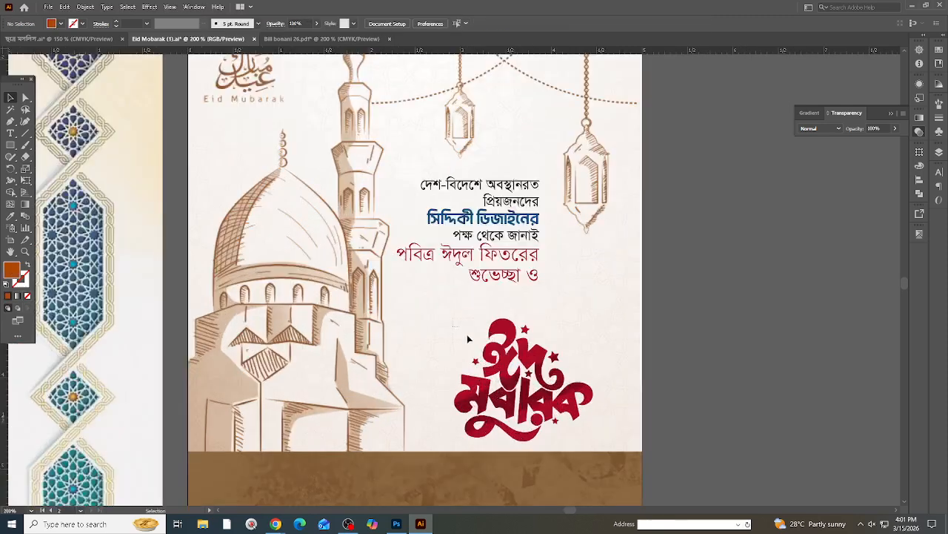
{"action": "left_click_drag", "start_coordinate": [543, 427], "coordinate": [504, 430]}
{"action": "left_click", "coordinate": [688, 388]}
{"action": "scroll", "coordinate": [634, 356], "scroll_direction": "down", "scroll_amount": 1}
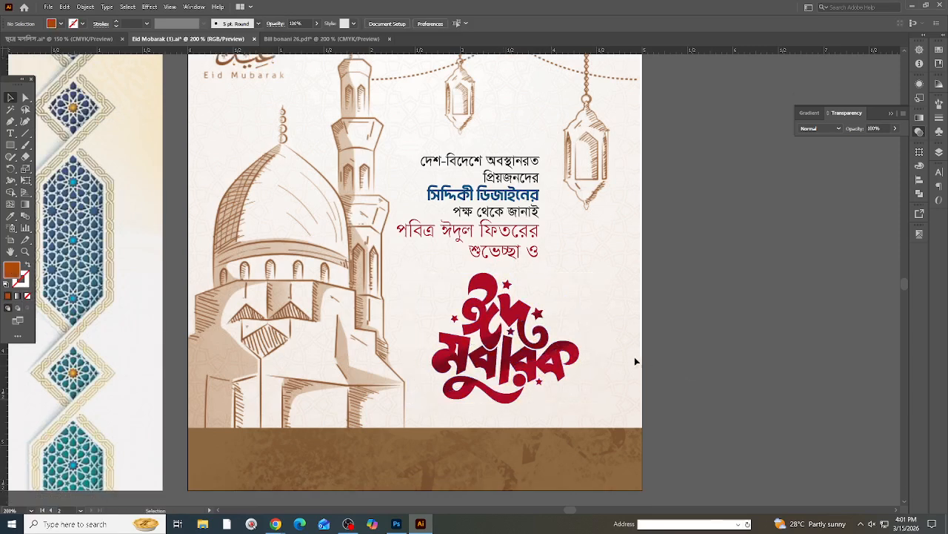
Step: Recolour the red calligraphy on the second poster with the beige sampled from the mosque dome
{"action": "left_click", "coordinate": [486, 291]}
{"action": "scroll", "coordinate": [486, 291], "scroll_direction": "down", "scroll_amount": 1}
{"action": "key", "text": "i"}
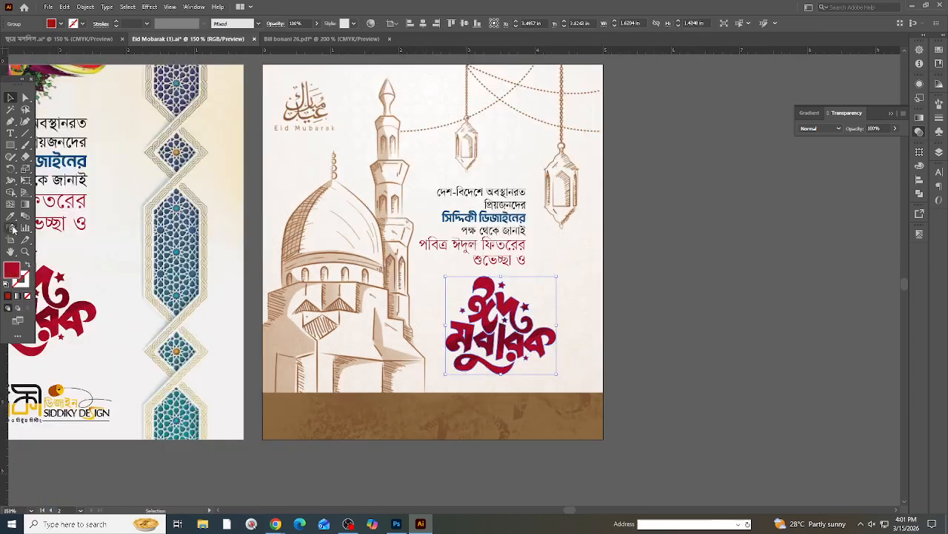
{"action": "left_click", "coordinate": [298, 229]}
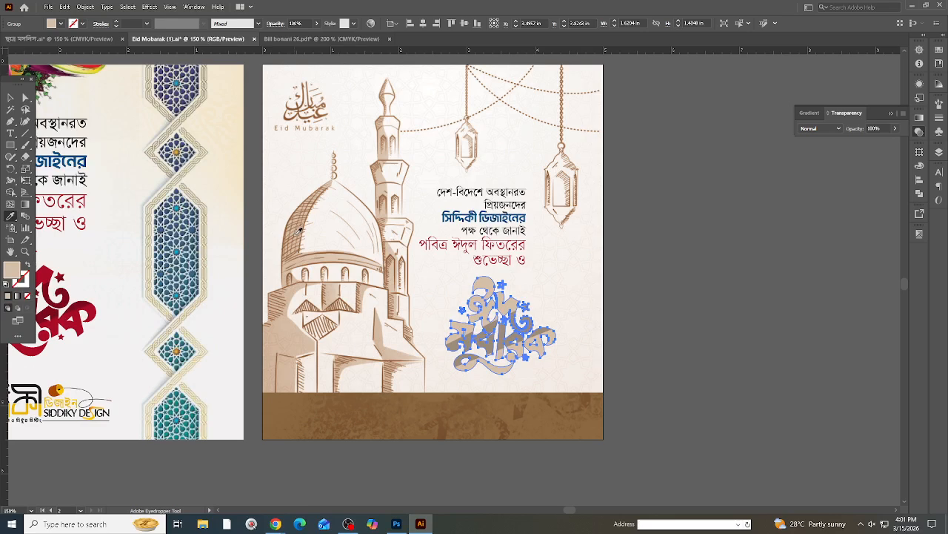
{"action": "left_click", "coordinate": [11, 97]}
{"action": "left_click", "coordinate": [655, 306]}
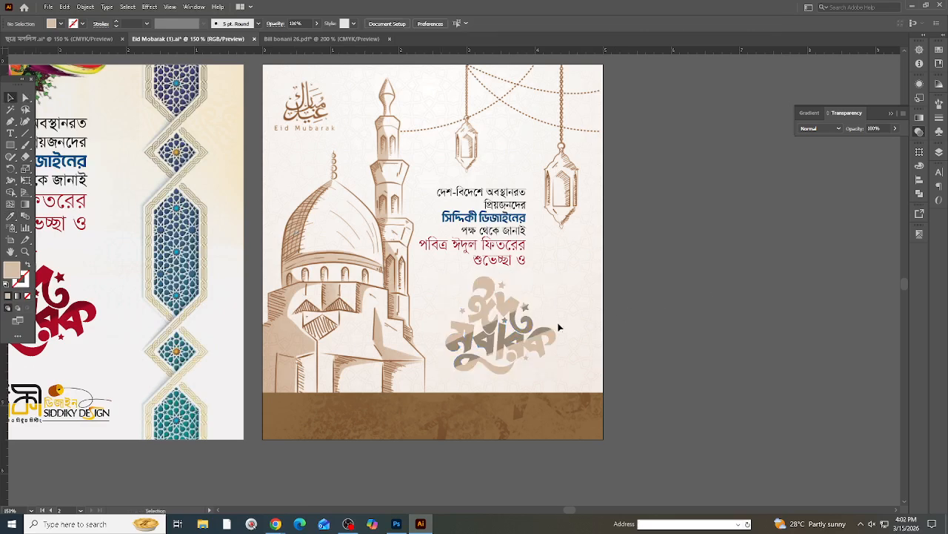
Step: Darken the beige calligraphy by setting its fill's black value to 19%
{"action": "left_click", "coordinate": [503, 313]}
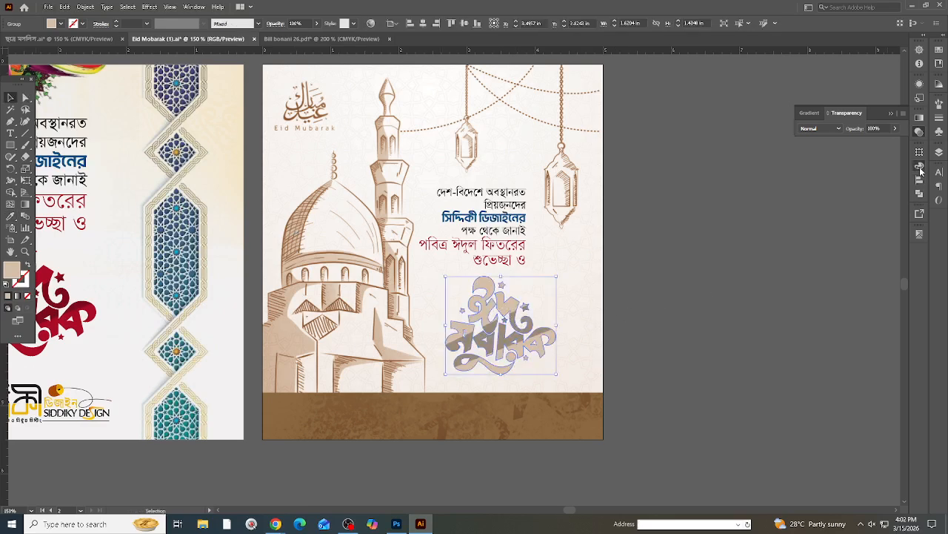
{"action": "left_click", "coordinate": [919, 166]}
{"action": "left_click_drag", "start_coordinate": [847, 203], "coordinate": [836, 206]}
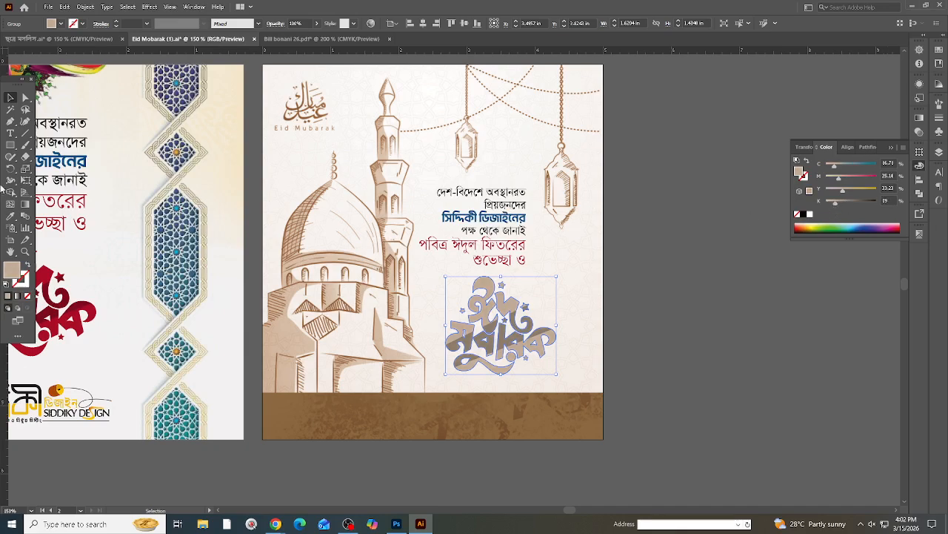
{"action": "left_click", "coordinate": [615, 283]}
{"action": "scroll", "coordinate": [508, 361], "scroll_direction": "down", "scroll_amount": 2}
{"action": "scroll", "coordinate": [489, 360], "scroll_direction": "up", "scroll_amount": 3}
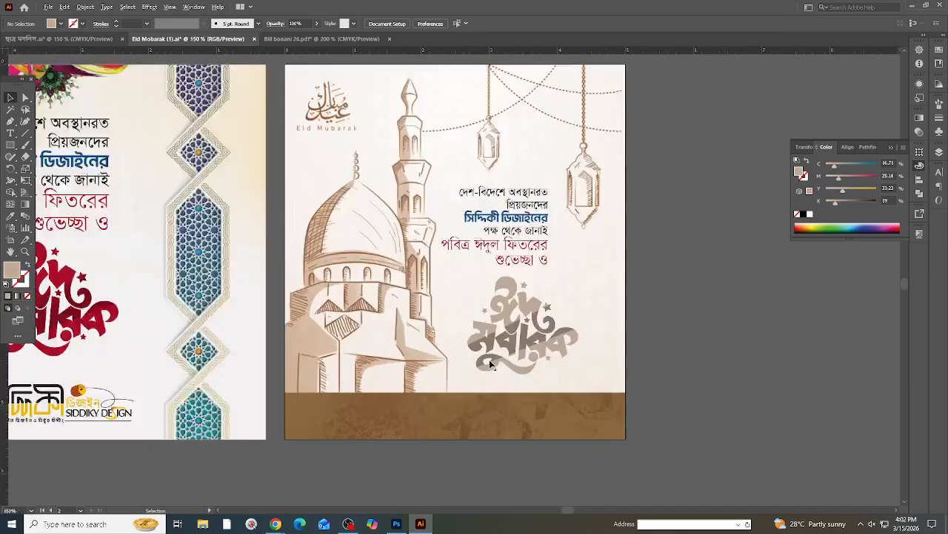
Step: Duplicate the beige calligraphy lettering in place, on top of the original
{"action": "left_click", "coordinate": [535, 332]}
{"action": "left_click", "coordinate": [657, 312]}
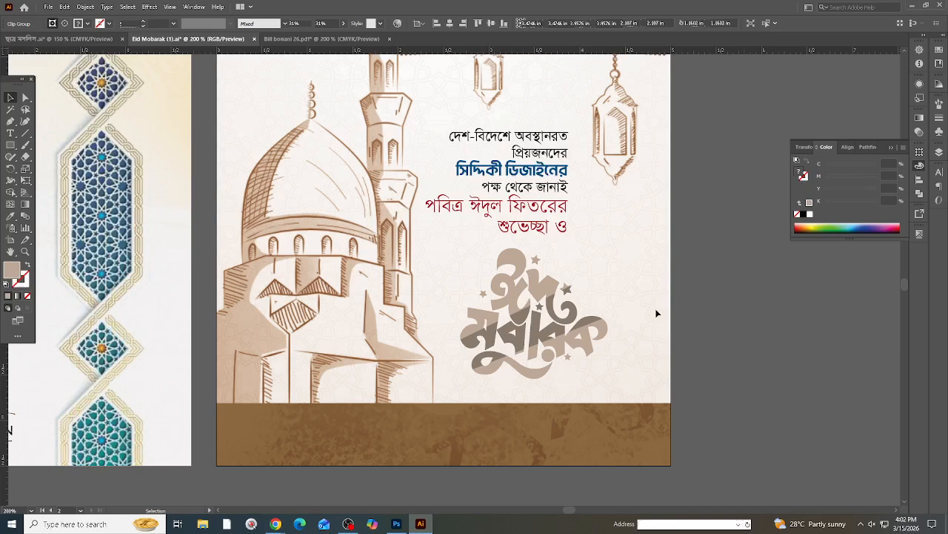
{"action": "left_click", "coordinate": [523, 268]}
{"action": "left_click", "coordinate": [691, 274]}
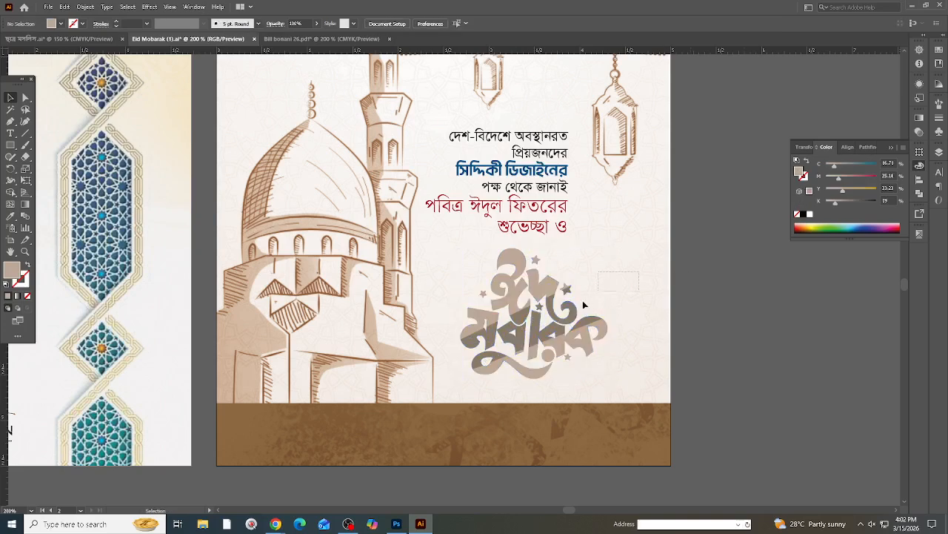
{"action": "left_click", "coordinate": [571, 368]}
{"action": "key", "text": "ctrl+z"}
{"action": "key", "text": "ctrl+z"}
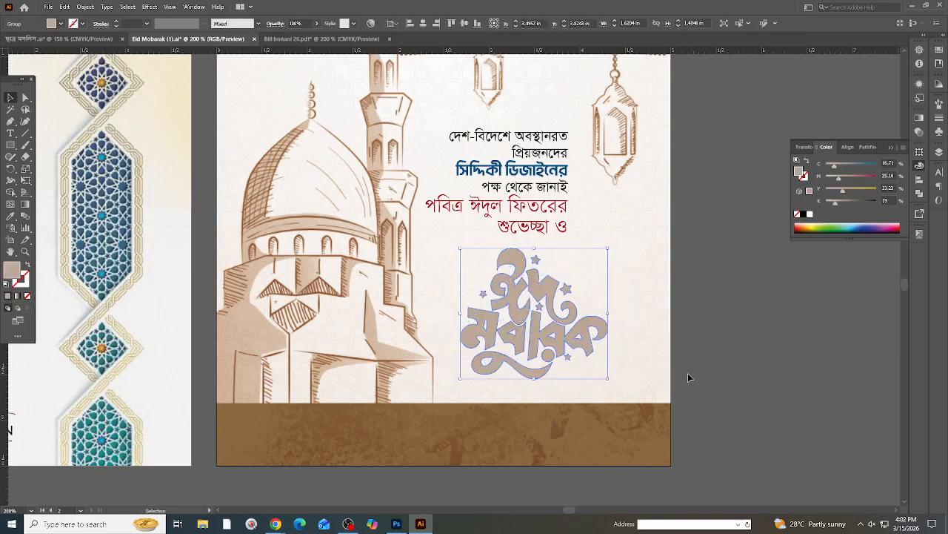
{"action": "left_click", "coordinate": [663, 360]}
Step: Give the duplicate lettering a white fill and a 2 pt white stroke
{"action": "left_click", "coordinate": [552, 287]}
{"action": "left_click", "coordinate": [809, 214]}
{"action": "left_click_drag", "start_coordinate": [27, 284], "coordinate": [25, 283]}
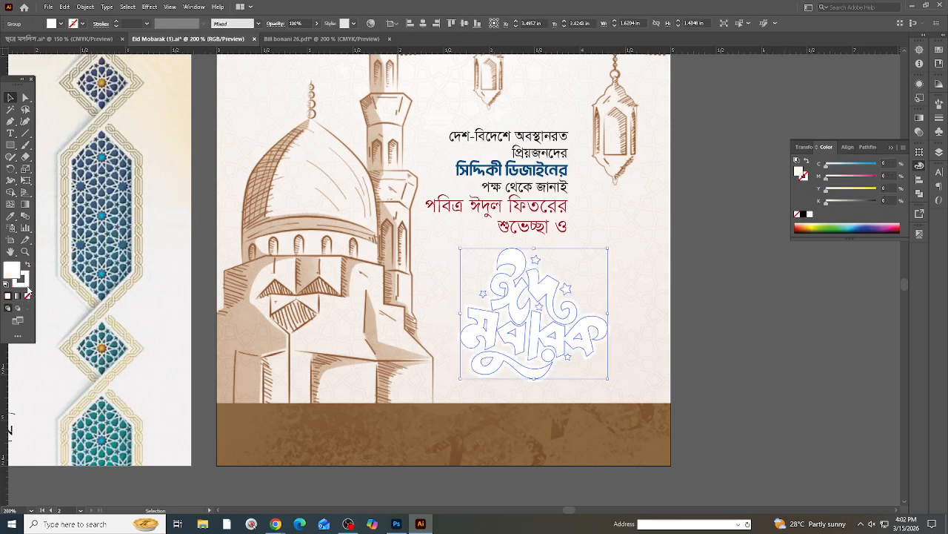
{"action": "left_click", "coordinate": [146, 24]}
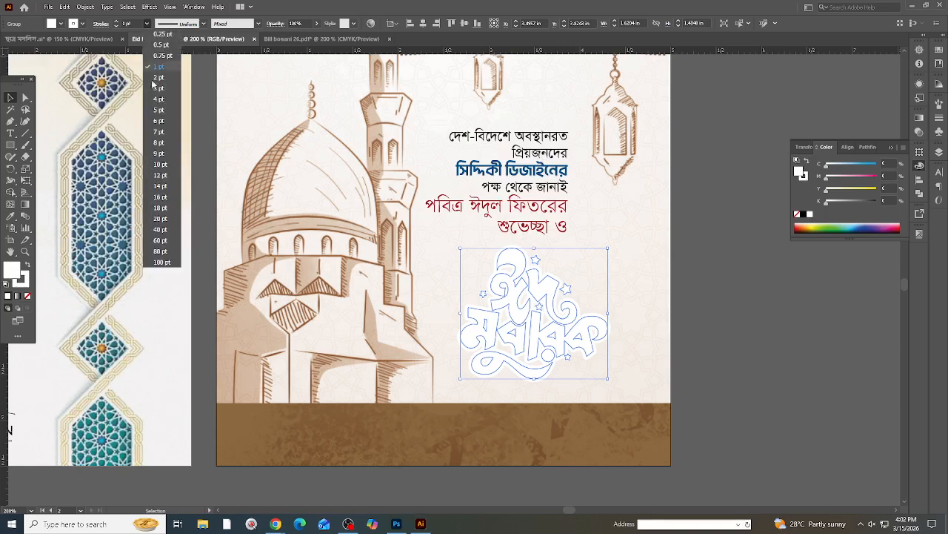
{"action": "left_click", "coordinate": [159, 100]}
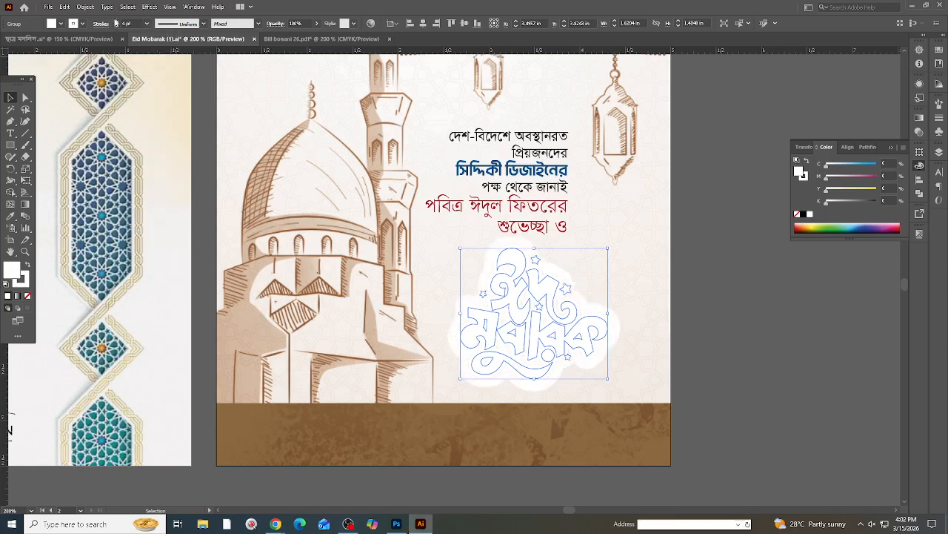
{"action": "left_click", "coordinate": [145, 25]}
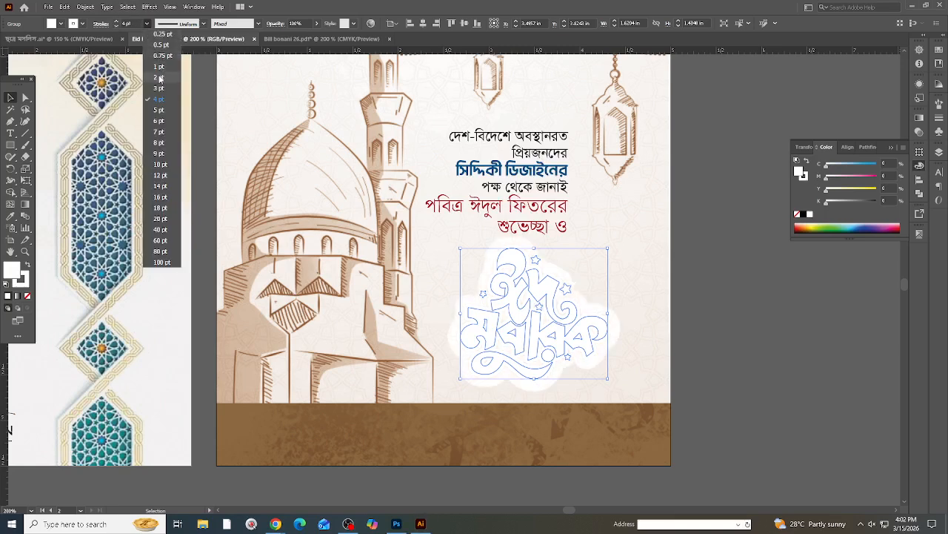
{"action": "left_click", "coordinate": [162, 78]}
Step: Apply a Gaussian Blur with a 10-pixel radius to the white lettering
{"action": "left_click", "coordinate": [149, 7]}
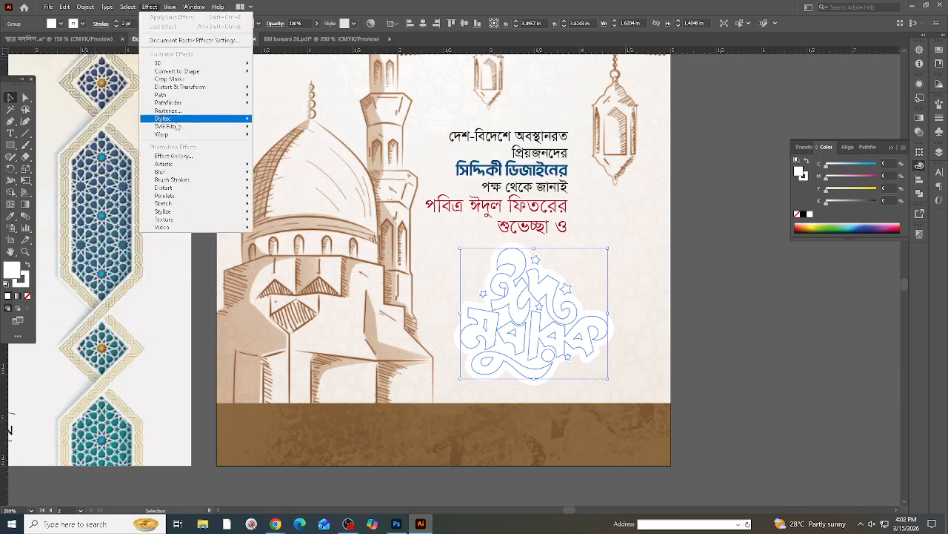
{"action": "mouse_move", "coordinate": [185, 175]}
{"action": "left_click", "coordinate": [287, 174]}
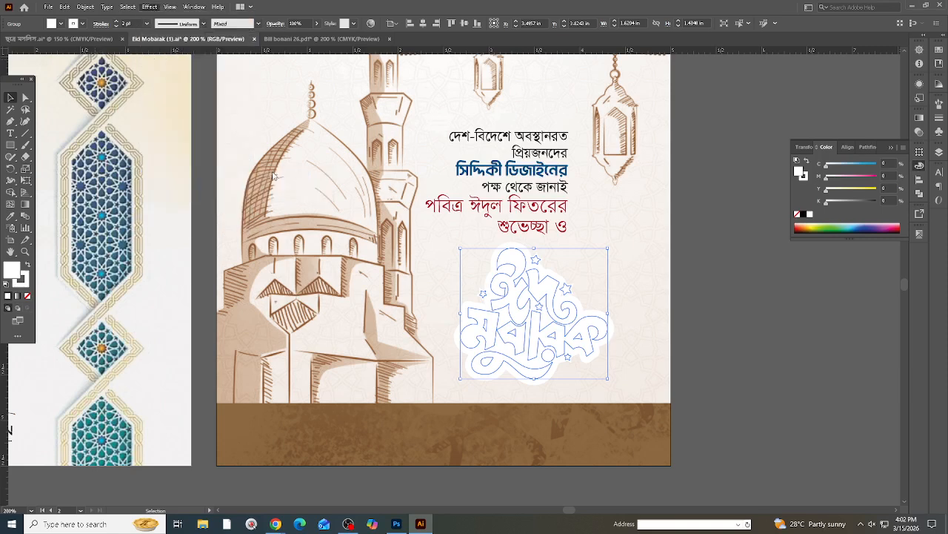
{"action": "left_click_drag", "start_coordinate": [457, 220], "coordinate": [580, 221]}
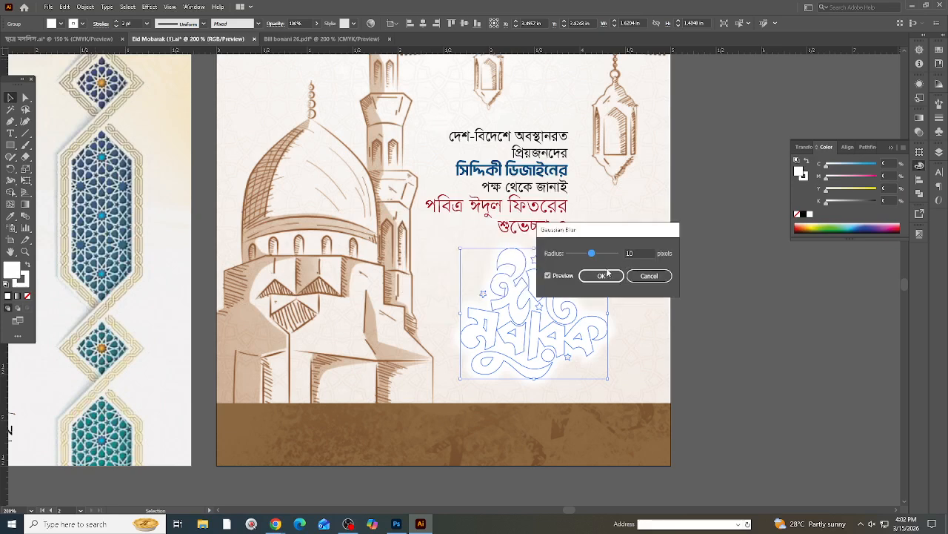
{"action": "left_click", "coordinate": [589, 271]}
{"action": "left_click", "coordinate": [678, 289]}
Step: Arrange the blurred white lettering behind the beige calligraphy as a soft glow
{"action": "left_click", "coordinate": [538, 304]}
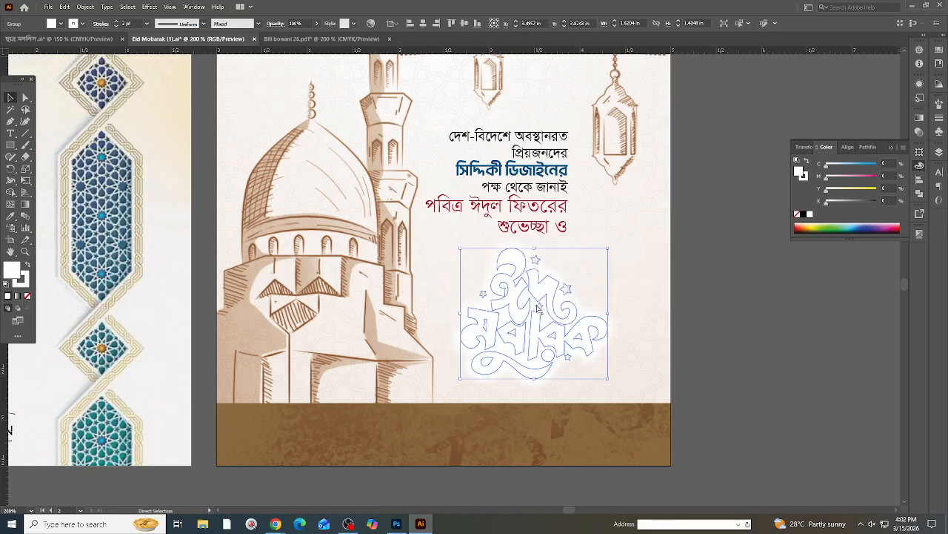
{"action": "key", "text": "Delete"}
{"action": "left_click", "coordinate": [536, 305]}
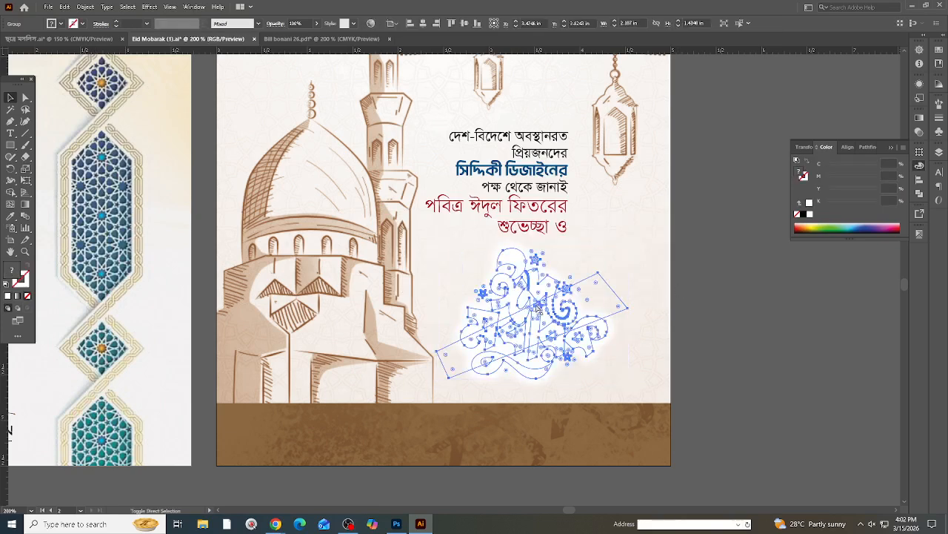
{"action": "key", "text": "ctrl+["}
{"action": "left_click", "coordinate": [775, 405]}
Step: Examine the glowing calligraphy up close and against the whole second poster's layout
{"action": "scroll", "coordinate": [671, 304], "scroll_direction": "down", "scroll_amount": 1}
{"action": "scroll", "coordinate": [586, 336], "scroll_direction": "down", "scroll_amount": 1}
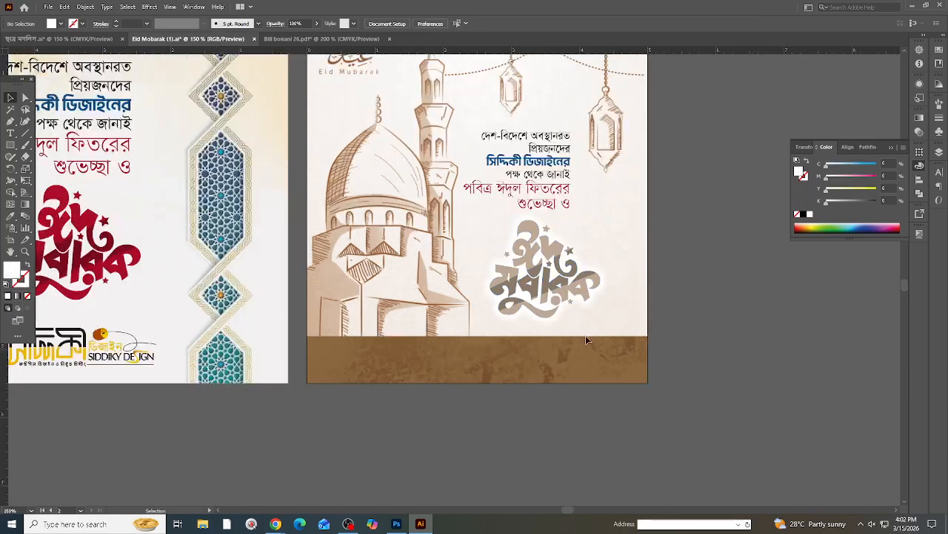
{"action": "scroll", "coordinate": [544, 334], "scroll_direction": "up", "scroll_amount": 1}
{"action": "scroll", "coordinate": [543, 336], "scroll_direction": "down", "scroll_amount": 2}
{"action": "scroll", "coordinate": [544, 337], "scroll_direction": "up", "scroll_amount": 1}
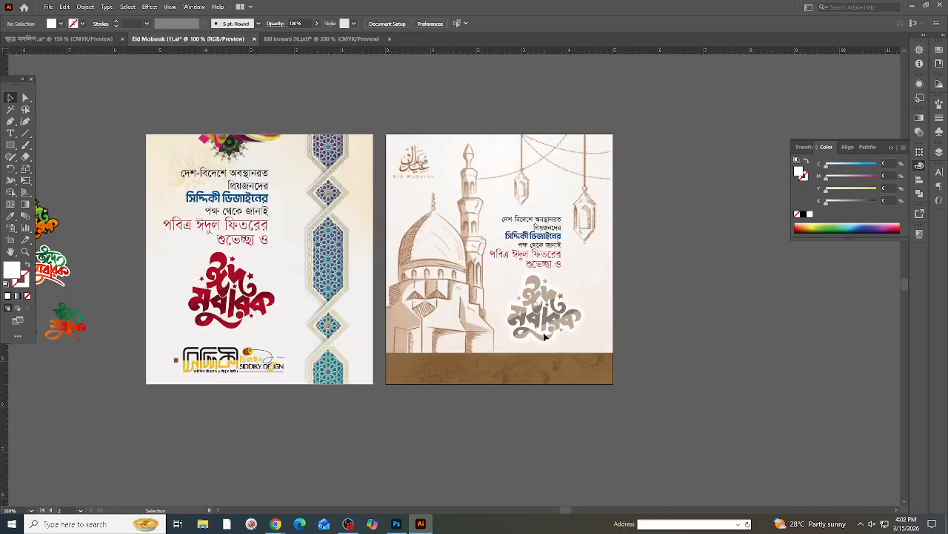
{"action": "scroll", "coordinate": [540, 333], "scroll_direction": "up", "scroll_amount": 2}
{"action": "scroll", "coordinate": [411, 301], "scroll_direction": "down", "scroll_amount": 1}
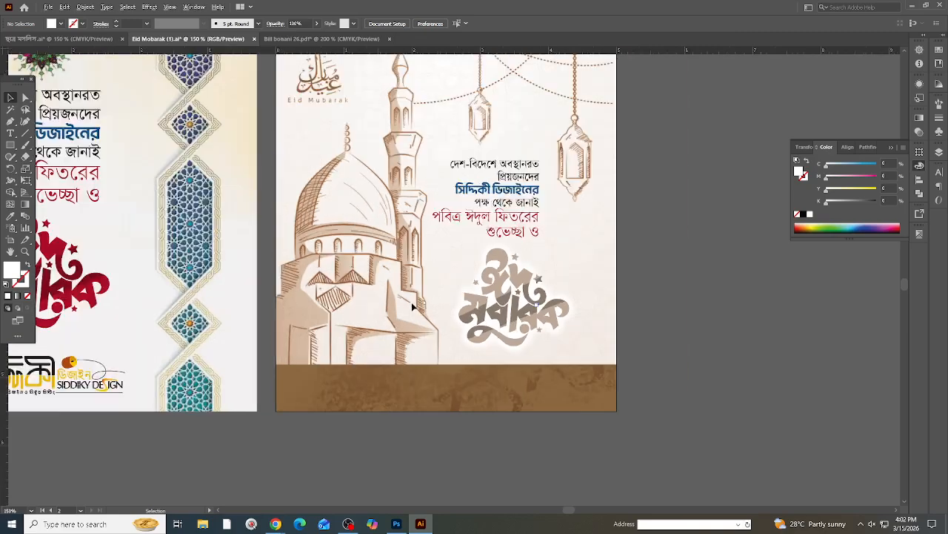
{"action": "scroll", "coordinate": [671, 347], "scroll_direction": "up", "scroll_amount": 1}
{"action": "scroll", "coordinate": [568, 337], "scroll_direction": "up", "scroll_amount": 2}
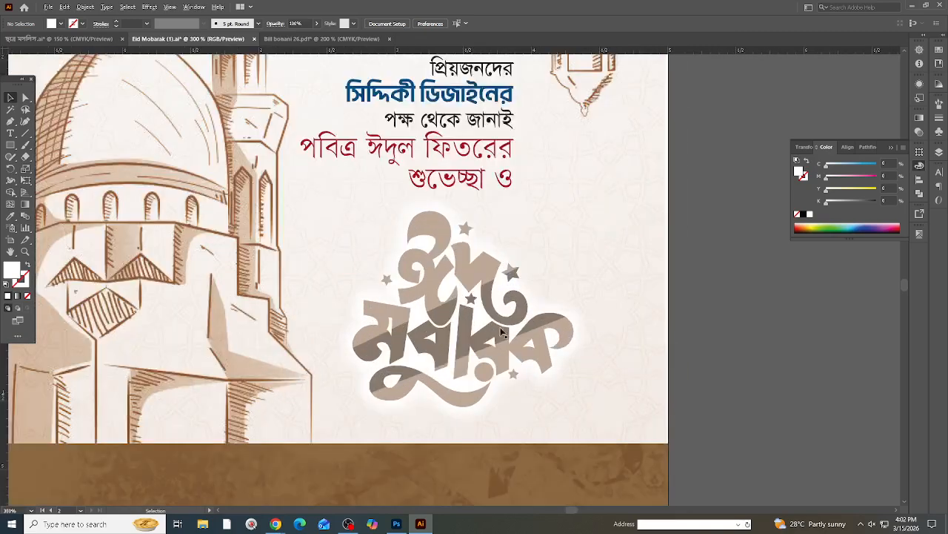
{"action": "scroll", "coordinate": [501, 331], "scroll_direction": "down", "scroll_amount": 1}
{"action": "left_click", "coordinate": [464, 281]}
{"action": "left_click", "coordinate": [779, 374]}
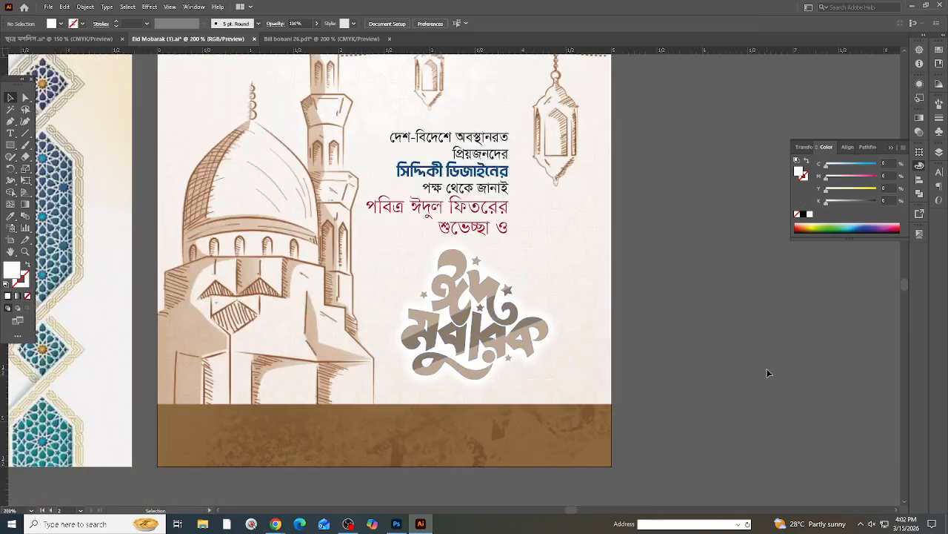
{"action": "scroll", "coordinate": [766, 368], "scroll_direction": "down", "scroll_amount": 1}
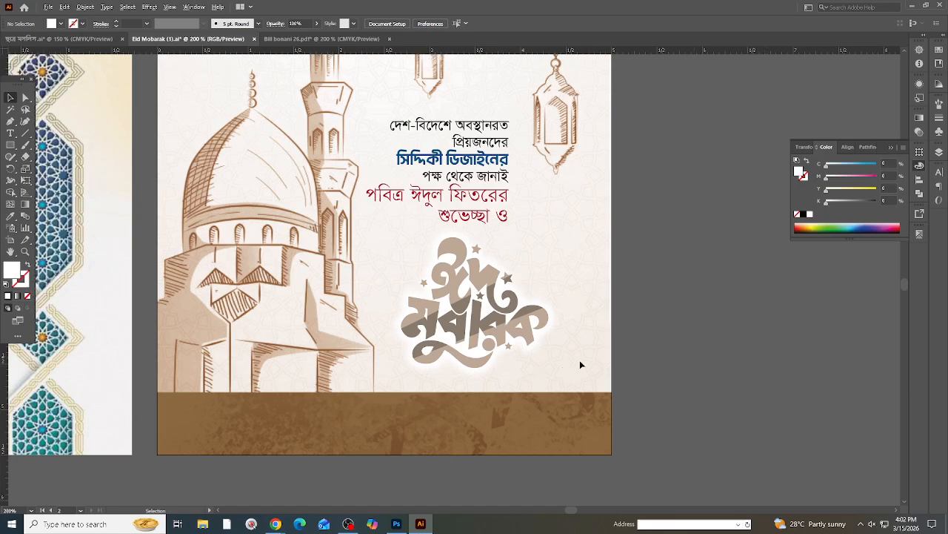
{"action": "scroll", "coordinate": [429, 301], "scroll_direction": "up", "scroll_amount": 2}
{"action": "scroll", "coordinate": [540, 316], "scroll_direction": "down", "scroll_amount": 3}
{"action": "left_click", "coordinate": [509, 314]}
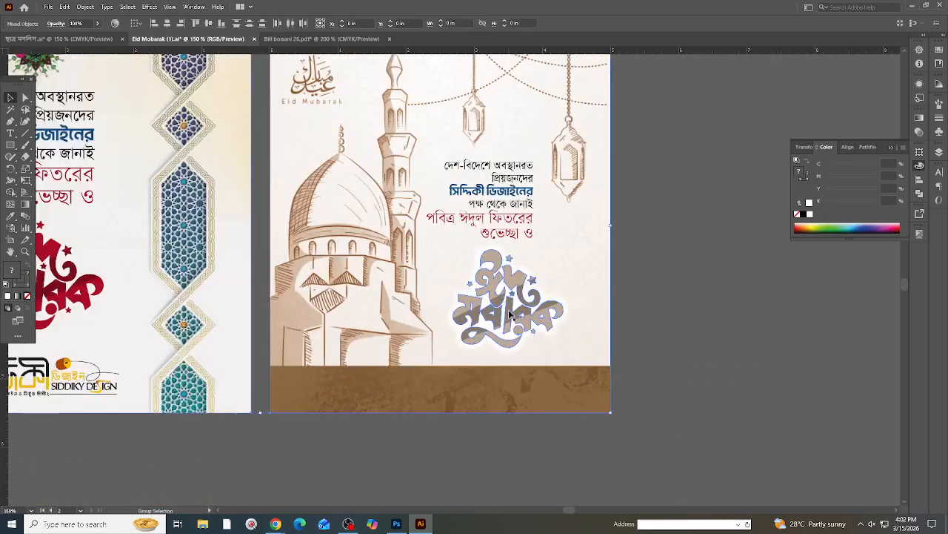
{"action": "scroll", "coordinate": [563, 316], "scroll_direction": "up", "scroll_amount": 2}
{"action": "left_click", "coordinate": [657, 301]}
{"action": "scroll", "coordinate": [642, 301], "scroll_direction": "up", "scroll_amount": 3}
{"action": "left_click", "coordinate": [546, 301]}
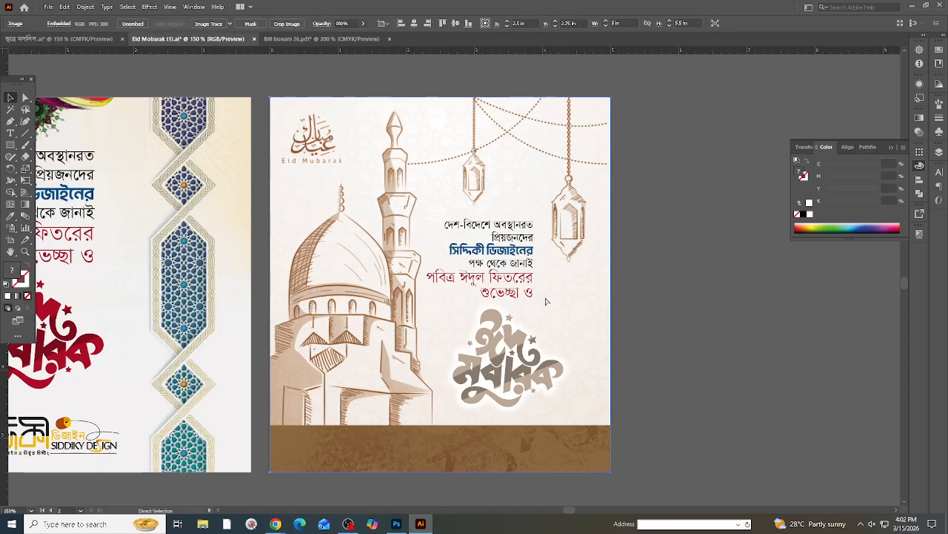
Step: Draw a straight vertical line about 1.23 in long beside the greeting text with the Pen tool
{"action": "key", "text": "ctrl+shift+a"}
{"action": "left_click", "coordinate": [11, 121]}
{"action": "scroll", "coordinate": [531, 225], "scroll_direction": "up", "scroll_amount": 1}
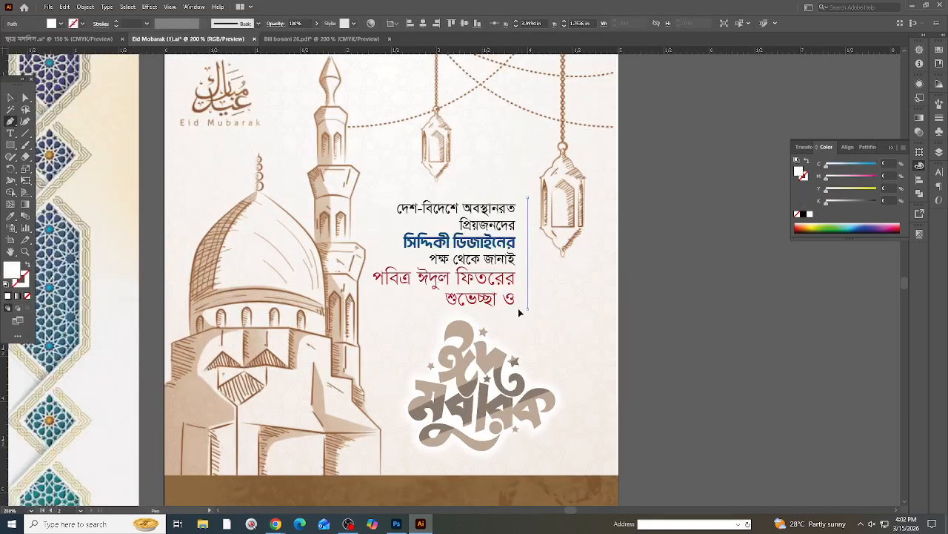
{"action": "left_click", "coordinate": [518, 312]}
{"action": "left_click", "coordinate": [11, 98]}
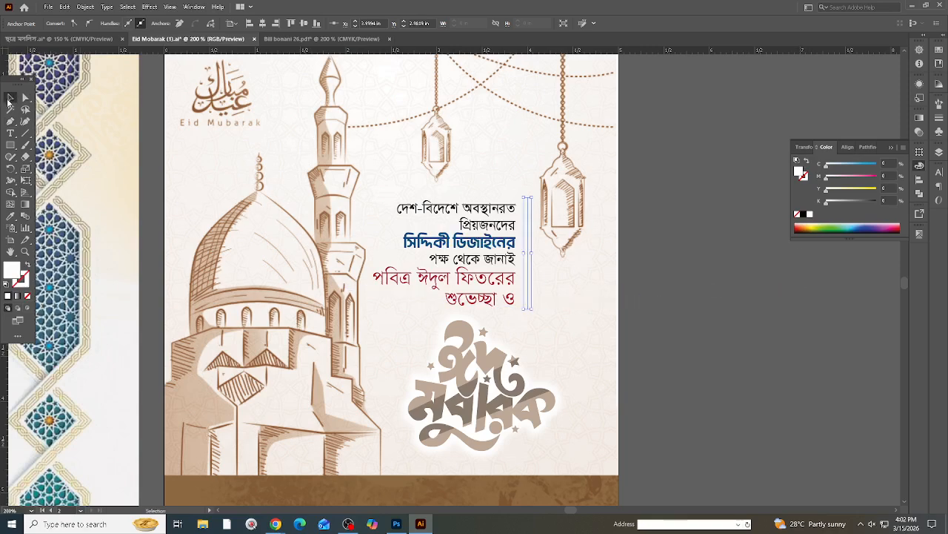
Step: Give the vertical line beside the greeting no fill and a light grey 1 pt stroke
{"action": "scroll", "coordinate": [617, 275], "scroll_direction": "up", "scroll_amount": 2}
{"action": "left_click", "coordinate": [594, 271]}
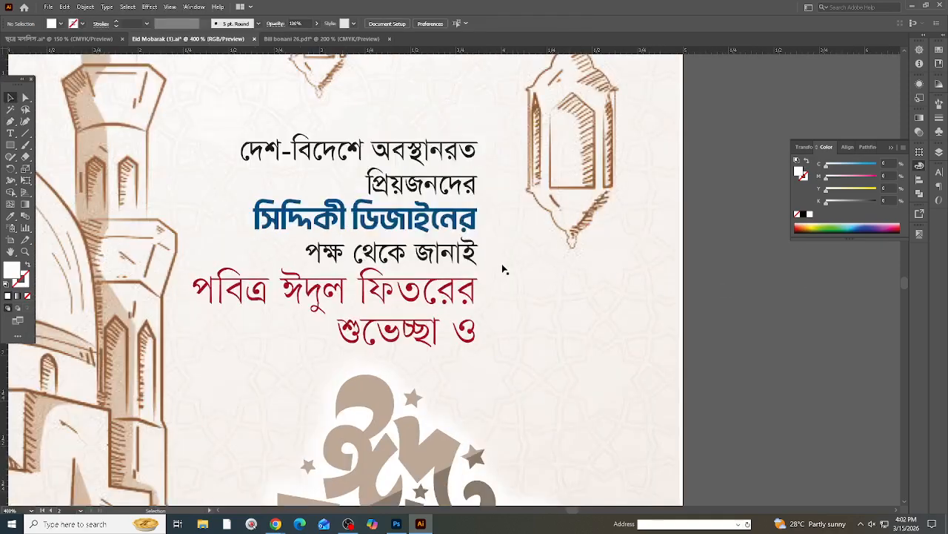
{"action": "left_click_drag", "start_coordinate": [490, 261], "coordinate": [539, 282]}
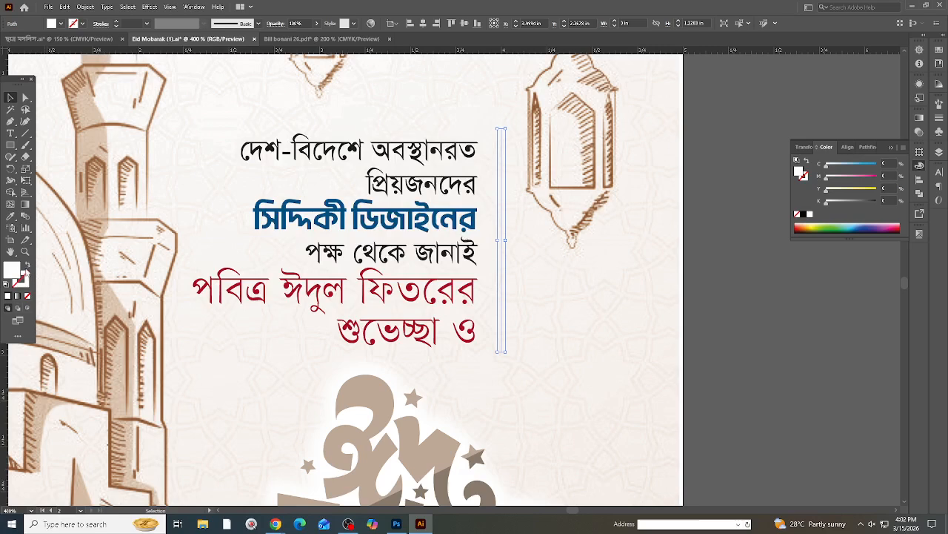
{"action": "left_click", "coordinate": [28, 265]}
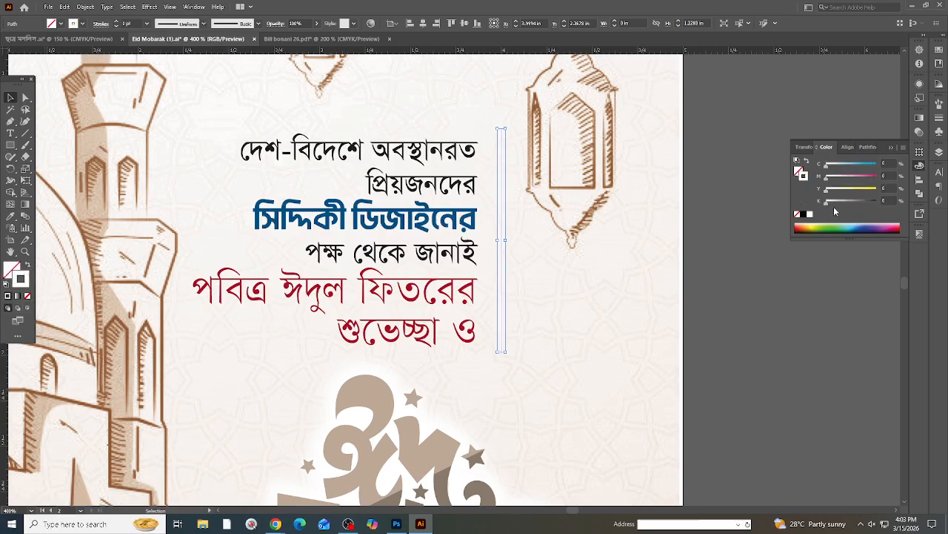
{"action": "left_click", "coordinate": [835, 201]}
{"action": "left_click", "coordinate": [460, 274]}
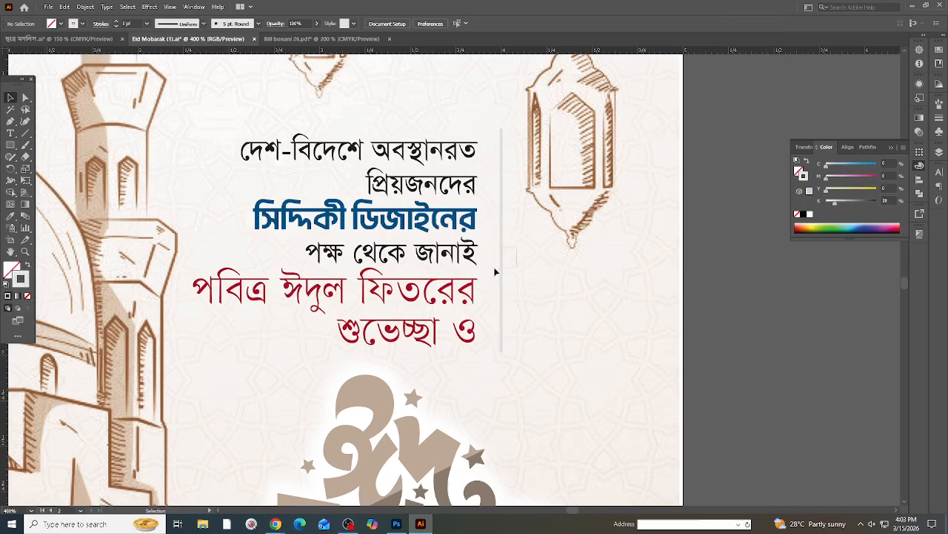
Step: Increase the leading of the blue company-name line and of the black line beneath it in the greeting
{"action": "double_click", "coordinate": [419, 221]}
{"action": "triple_click", "coordinate": [424, 224]}
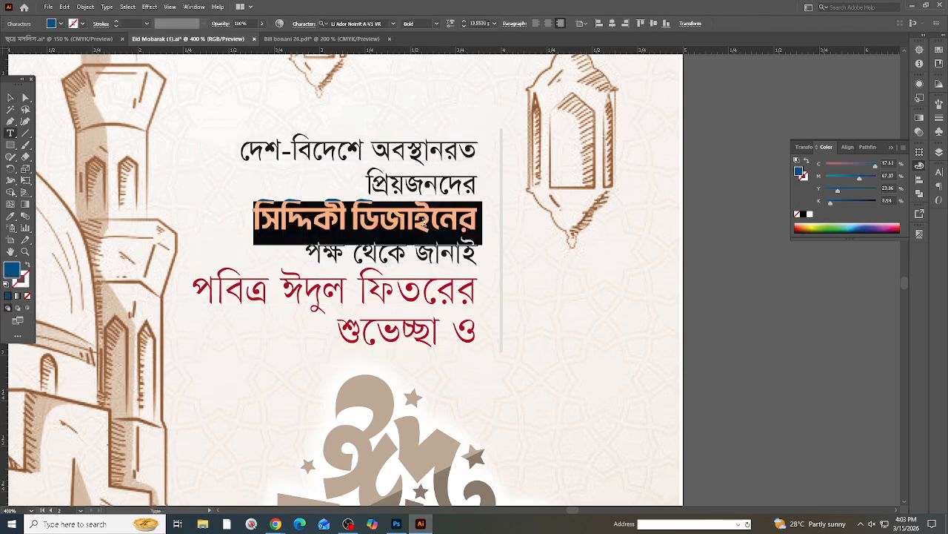
{"action": "key", "text": "alt+Down"}
{"action": "triple_click", "coordinate": [408, 259]}
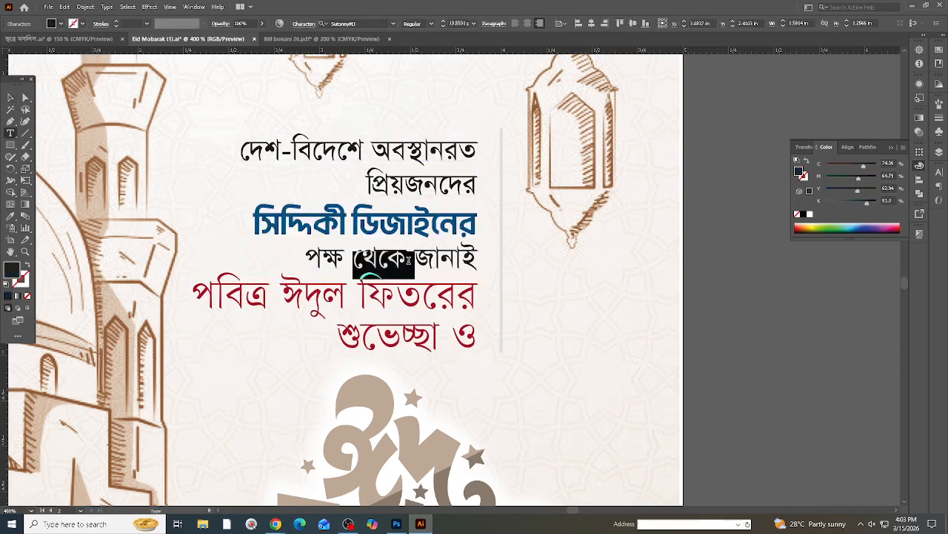
{"action": "key", "text": "alt+Left"}
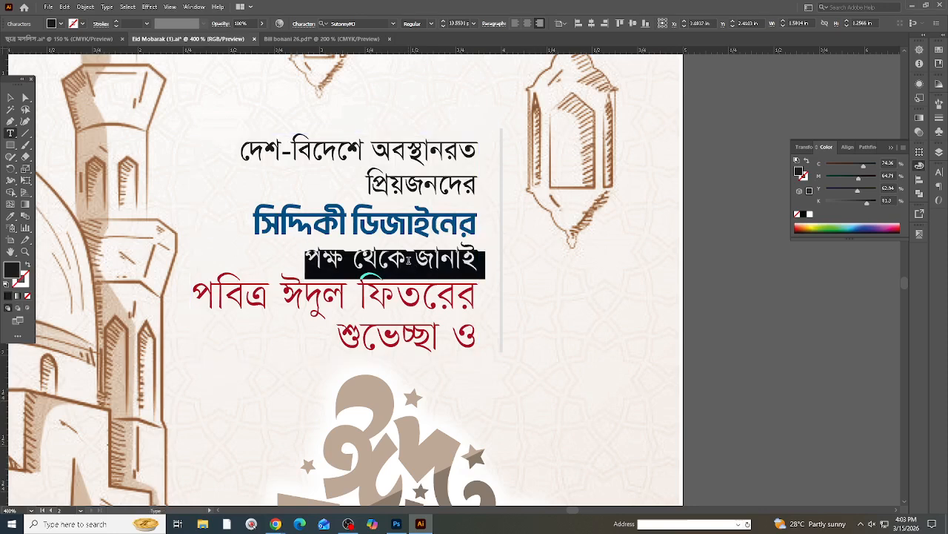
{"action": "key", "text": "alt+Down"}
Step: Draw a rectangle about 1.59 × 0.27 in over the company-name line and fill it with brown sampled from the minaret
{"action": "left_click", "coordinate": [10, 145]}
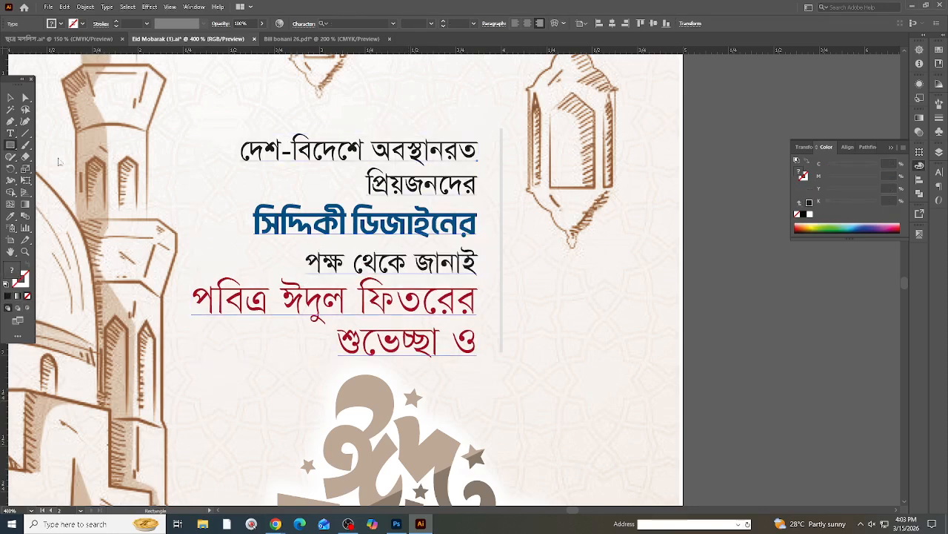
{"action": "left_click_drag", "start_coordinate": [228, 198], "coordinate": [515, 244]}
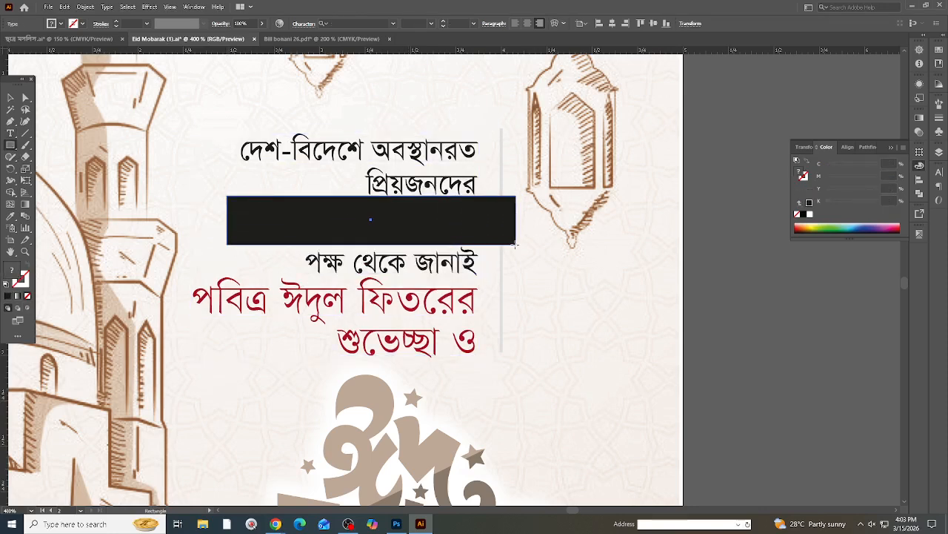
{"action": "left_click", "coordinate": [11, 215]}
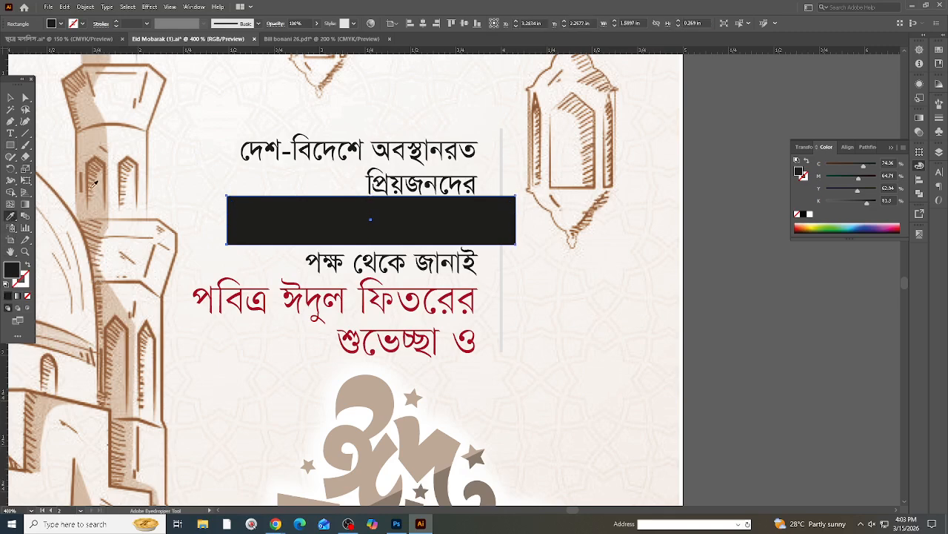
{"action": "left_click", "coordinate": [91, 185]}
{"action": "scroll", "coordinate": [282, 206], "scroll_direction": "down", "scroll_amount": 1}
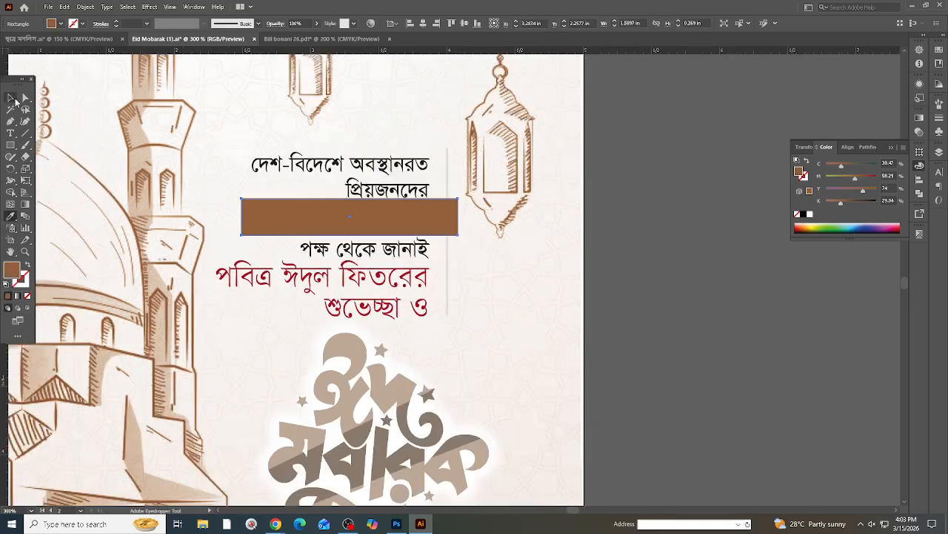
Step: Bring the greeting text in front of the brown bar and colour the company-name line white
{"action": "left_click", "coordinate": [12, 98]}
{"action": "left_click", "coordinate": [391, 171]}
{"action": "key", "text": "ctrl+shift+bracketright"}
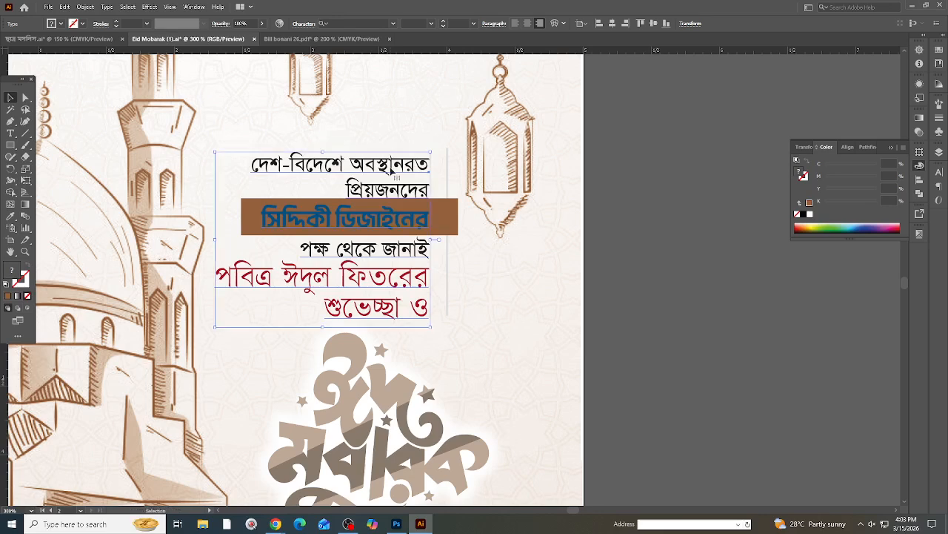
{"action": "double_click", "coordinate": [377, 218]}
{"action": "triple_click", "coordinate": [378, 219]}
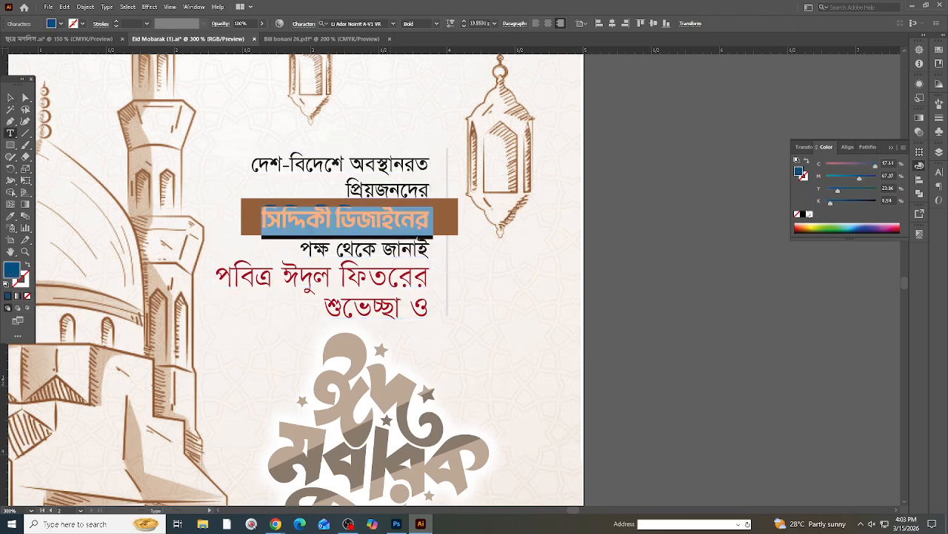
{"action": "left_click", "coordinate": [810, 214]}
{"action": "left_click", "coordinate": [11, 97]}
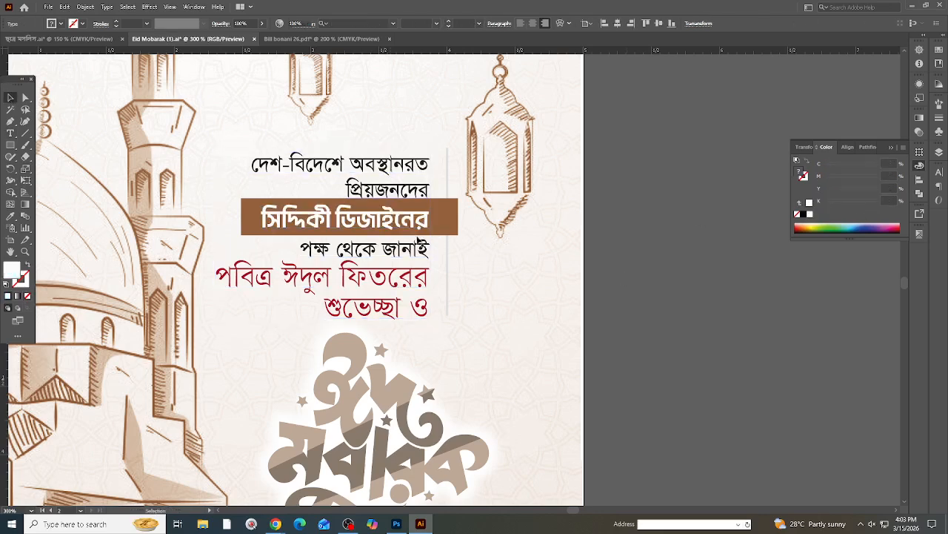
Step: Trim the brown bar's upper and lower edges to about 0.22 in high around the company name
{"action": "left_click", "coordinate": [310, 215]}
{"action": "scroll", "coordinate": [310, 215], "scroll_direction": "up", "scroll_amount": 1}
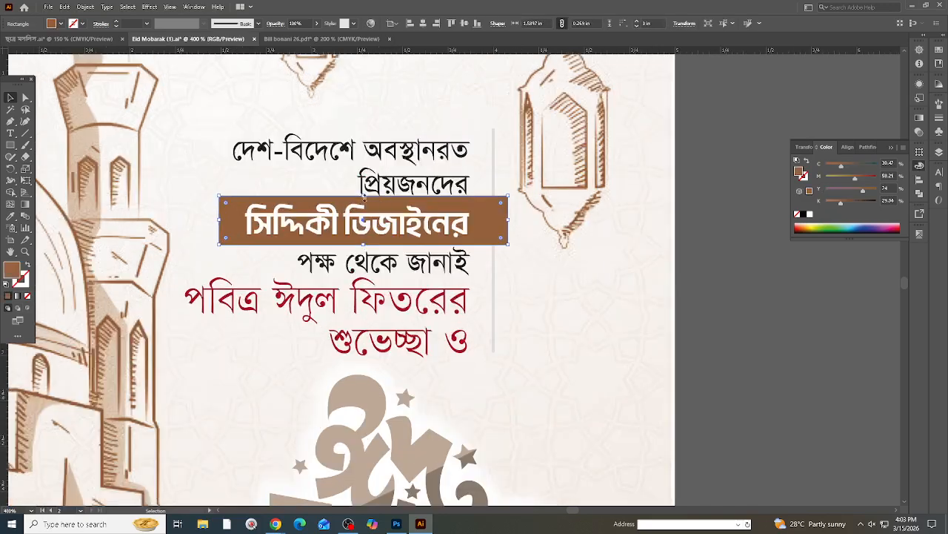
{"action": "left_click_drag", "start_coordinate": [363, 196], "coordinate": [363, 200]}
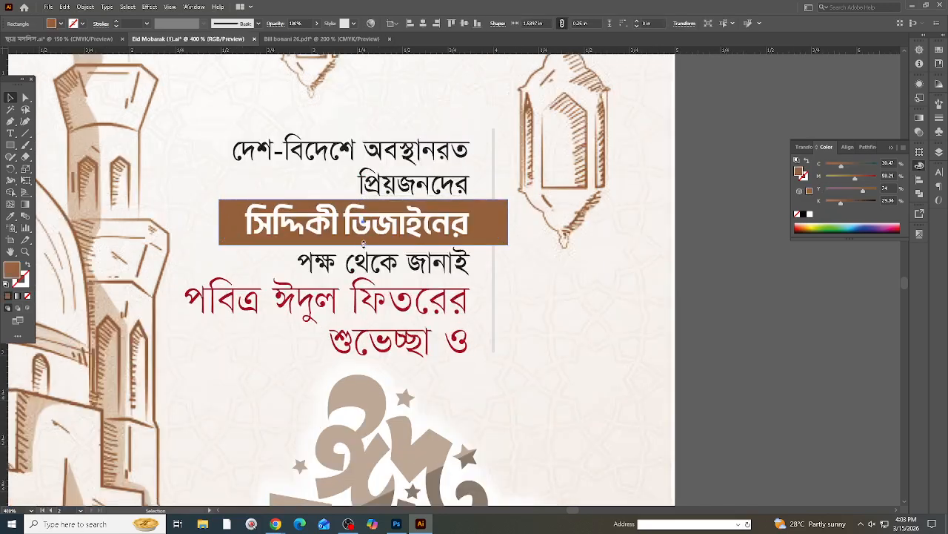
{"action": "left_click_drag", "start_coordinate": [363, 243], "coordinate": [363, 238]}
Step: Darken the bar's brown fill to 57% black
{"action": "left_click_drag", "start_coordinate": [840, 205], "coordinate": [855, 205]}
{"action": "left_click", "coordinate": [750, 261]}
{"action": "scroll", "coordinate": [750, 261], "scroll_direction": "down", "scroll_amount": 1}
{"action": "scroll", "coordinate": [750, 261], "scroll_direction": "down", "scroll_amount": 1}
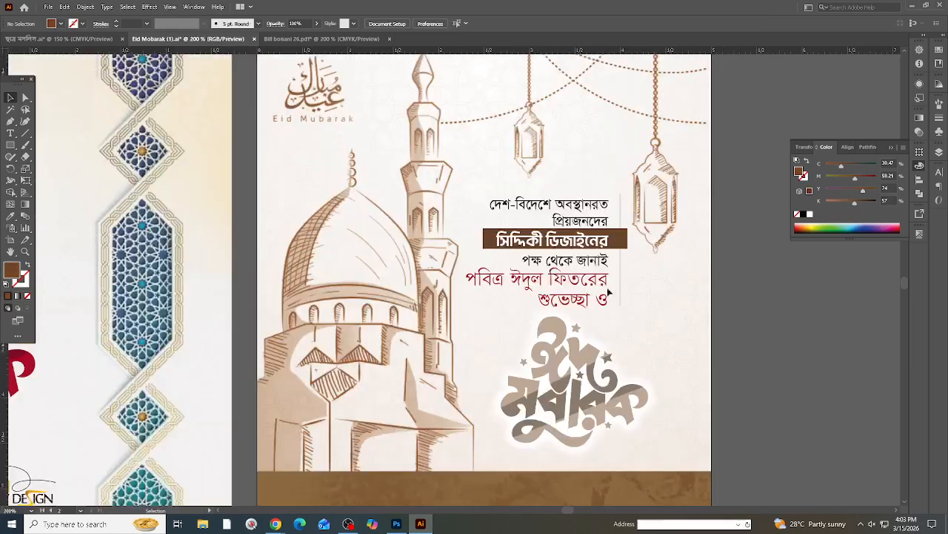
Step: Enlarge the bar's height to about 0.24 in and recolour it with tan sampled from the mosque sketch, darkened to 24% black
{"action": "scroll", "coordinate": [607, 288], "scroll_direction": "up", "scroll_amount": 2}
{"action": "left_click", "coordinate": [645, 217]}
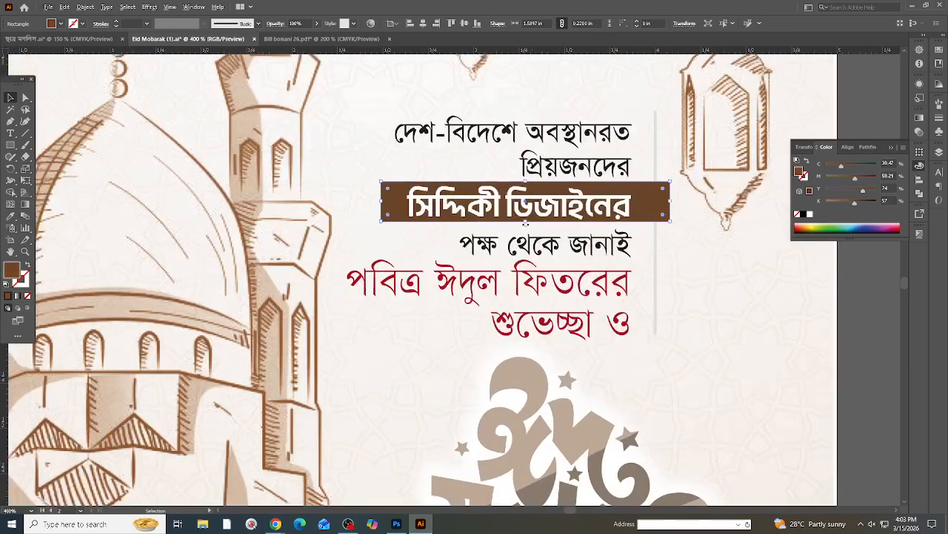
{"action": "scroll", "coordinate": [449, 211], "scroll_direction": "down", "scroll_amount": 1}
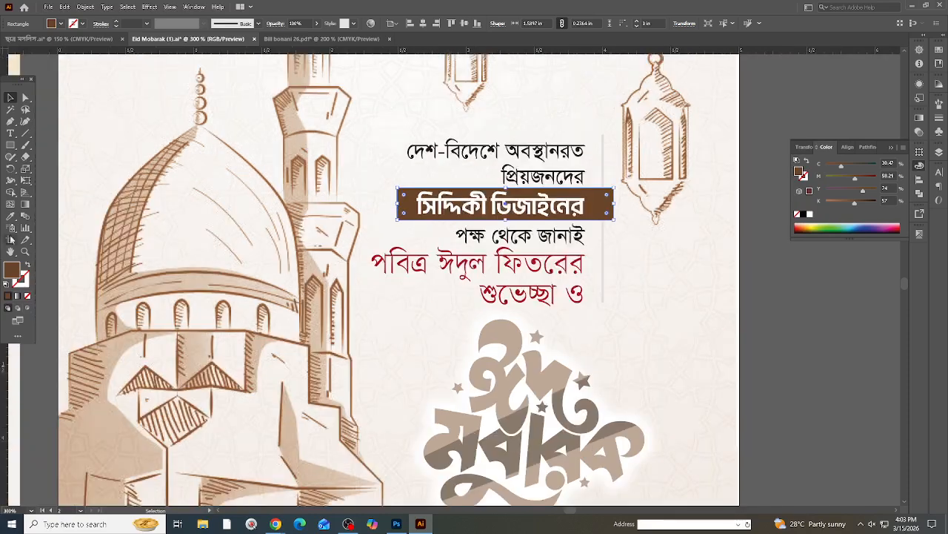
{"action": "left_click", "coordinate": [10, 216]}
{"action": "left_click", "coordinate": [358, 301]}
{"action": "scroll", "coordinate": [352, 301], "scroll_direction": "down", "scroll_amount": 1}
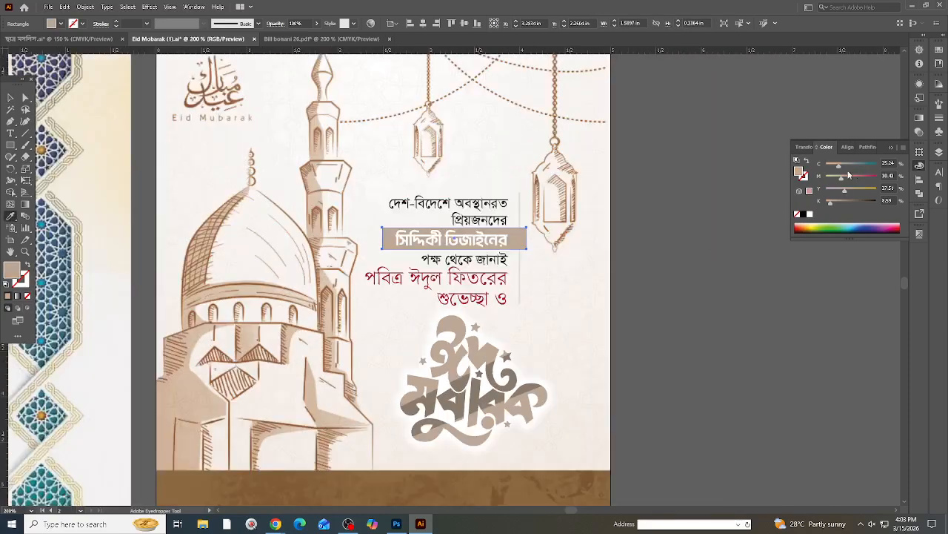
{"action": "left_click_drag", "start_coordinate": [833, 203], "coordinate": [838, 202]}
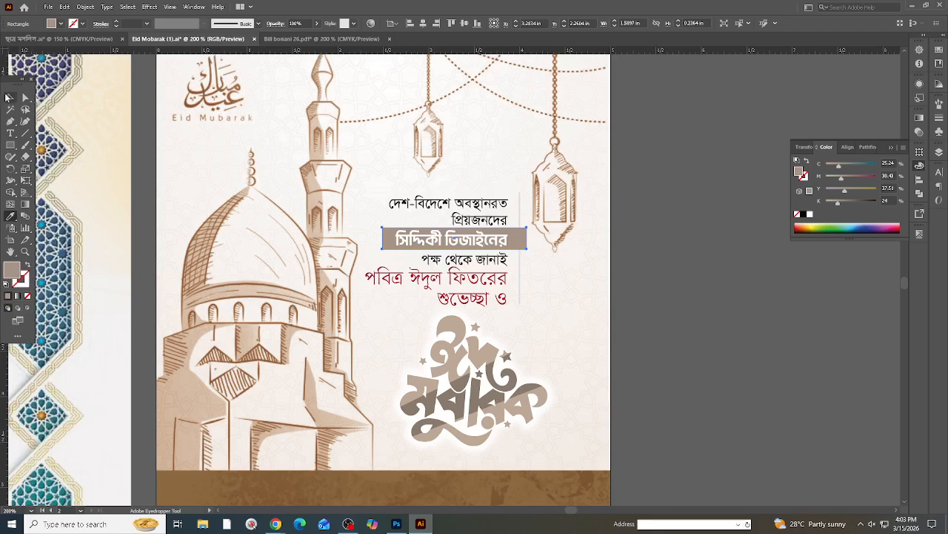
{"action": "left_click", "coordinate": [8, 97]}
{"action": "scroll", "coordinate": [612, 288], "scroll_direction": "down", "scroll_amount": 1}
{"action": "left_click", "coordinate": [522, 253]}
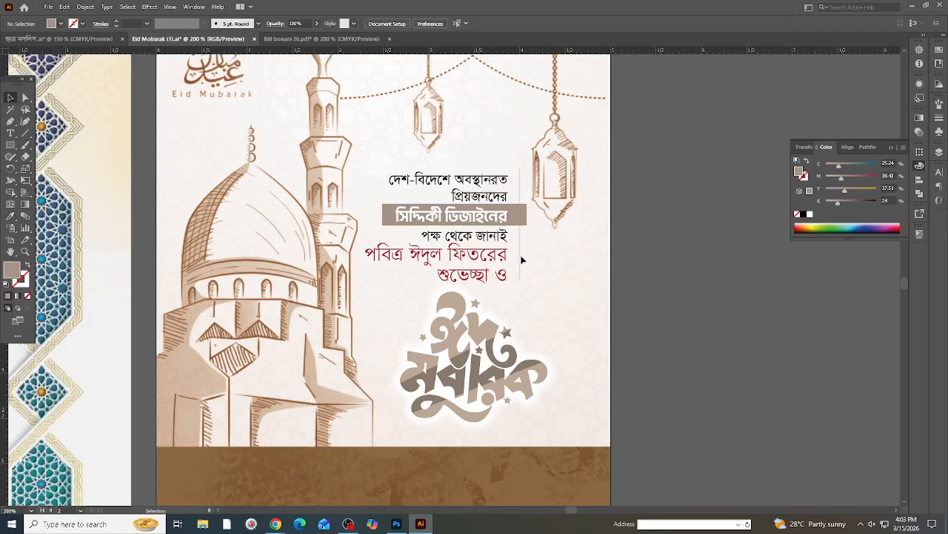
{"action": "left_click", "coordinate": [523, 263]}
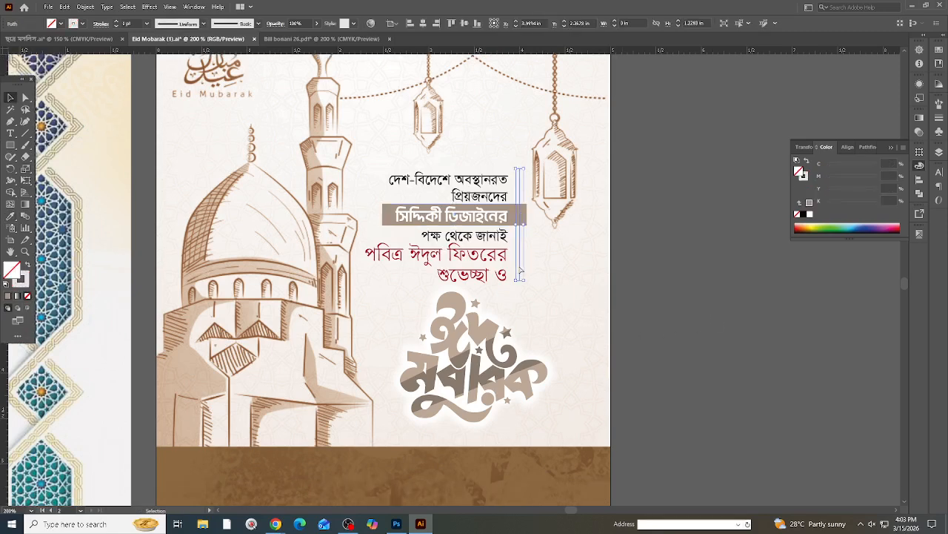
{"action": "left_click", "coordinate": [660, 315]}
Step: Copy the Siddiky Design logo from the first poster onto the second poster's brown footer band and scale it down to fit
{"action": "scroll", "coordinate": [647, 320], "scroll_direction": "down", "scroll_amount": 5}
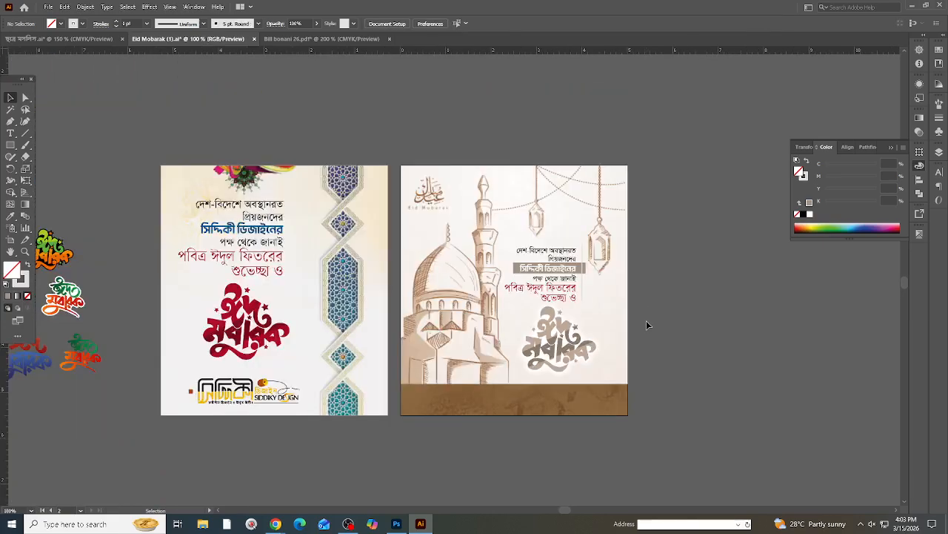
{"action": "scroll", "coordinate": [496, 350], "scroll_direction": "up", "scroll_amount": 3}
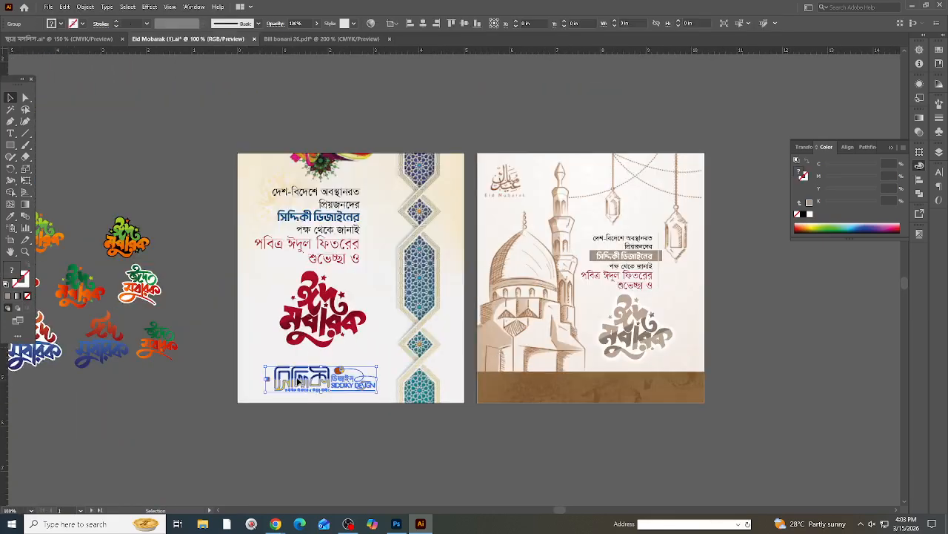
{"action": "left_click_drag", "start_coordinate": [318, 382], "coordinate": [625, 383], "text": "alt"}
{"action": "scroll", "coordinate": [625, 383], "scroll_direction": "up", "scroll_amount": 2}
{"action": "scroll", "coordinate": [626, 386], "scroll_direction": "up", "scroll_amount": 1}
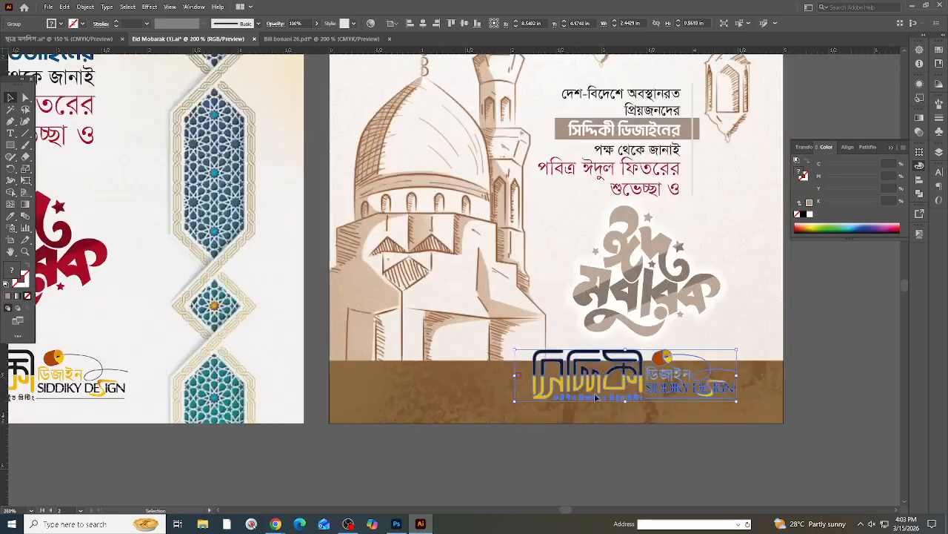
{"action": "scroll", "coordinate": [471, 374], "scroll_direction": "down", "scroll_amount": 1}
{"action": "left_click_drag", "start_coordinate": [614, 375], "coordinate": [648, 386]}
{"action": "mouse_move", "coordinate": [588, 395]}
{"action": "left_mouse_down"}
{"action": "mouse_move", "coordinate": [611, 394]}
{"action": "mouse_move", "coordinate": [601, 394]}
{"action": "left_mouse_up"}
Step: Examine both posters side by side, checking the logo's placement and the second poster's overall layout
{"action": "scroll", "coordinate": [465, 393], "scroll_direction": "down", "scroll_amount": 2}
{"action": "left_click", "coordinate": [584, 415]}
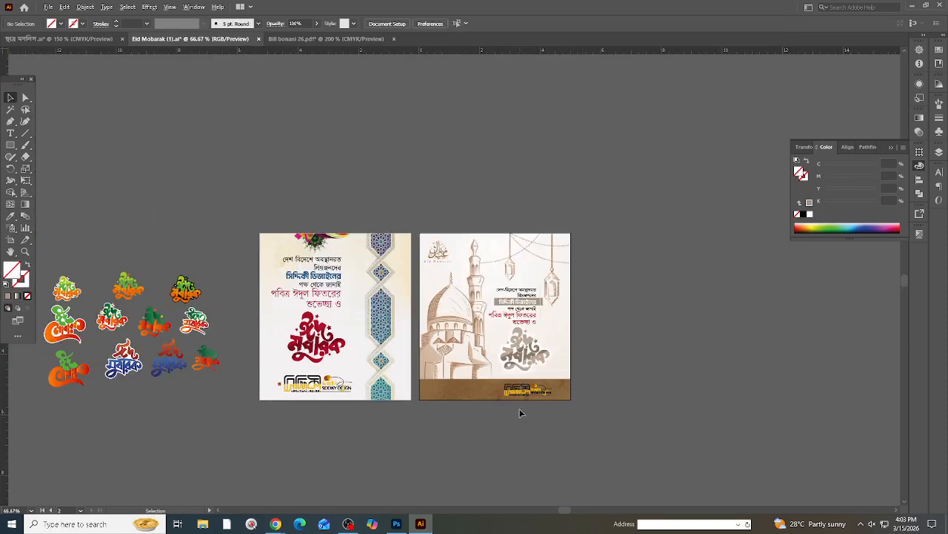
{"action": "scroll", "coordinate": [520, 401], "scroll_direction": "up", "scroll_amount": 2}
{"action": "scroll", "coordinate": [667, 363], "scroll_direction": "down", "scroll_amount": 2}
{"action": "scroll", "coordinate": [409, 335], "scroll_direction": "down", "scroll_amount": 1}
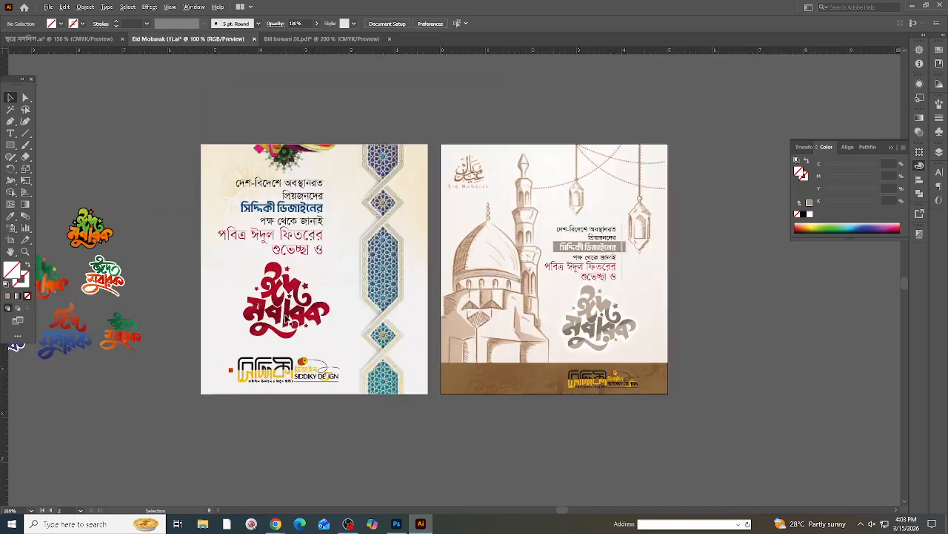
{"action": "scroll", "coordinate": [609, 323], "scroll_direction": "up", "scroll_amount": 1}
{"action": "scroll", "coordinate": [609, 324], "scroll_direction": "down", "scroll_amount": 1}
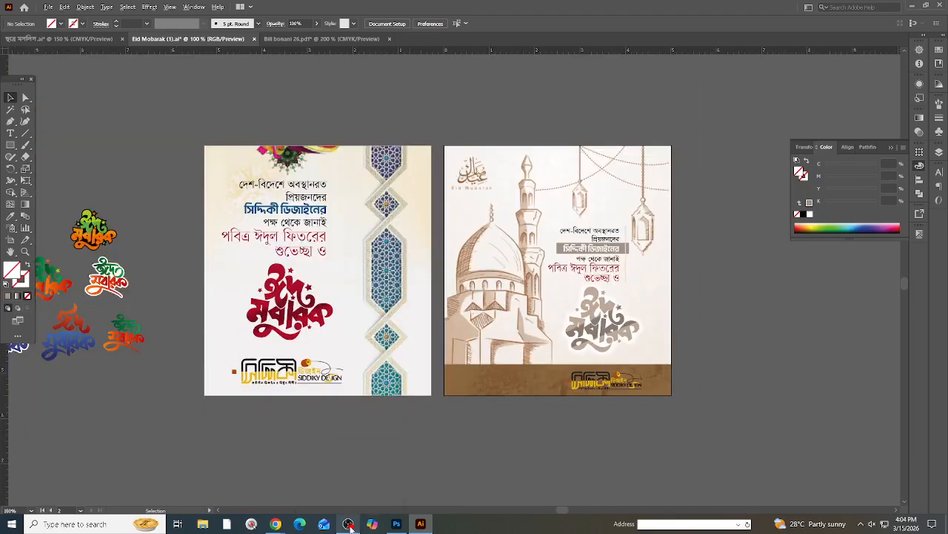